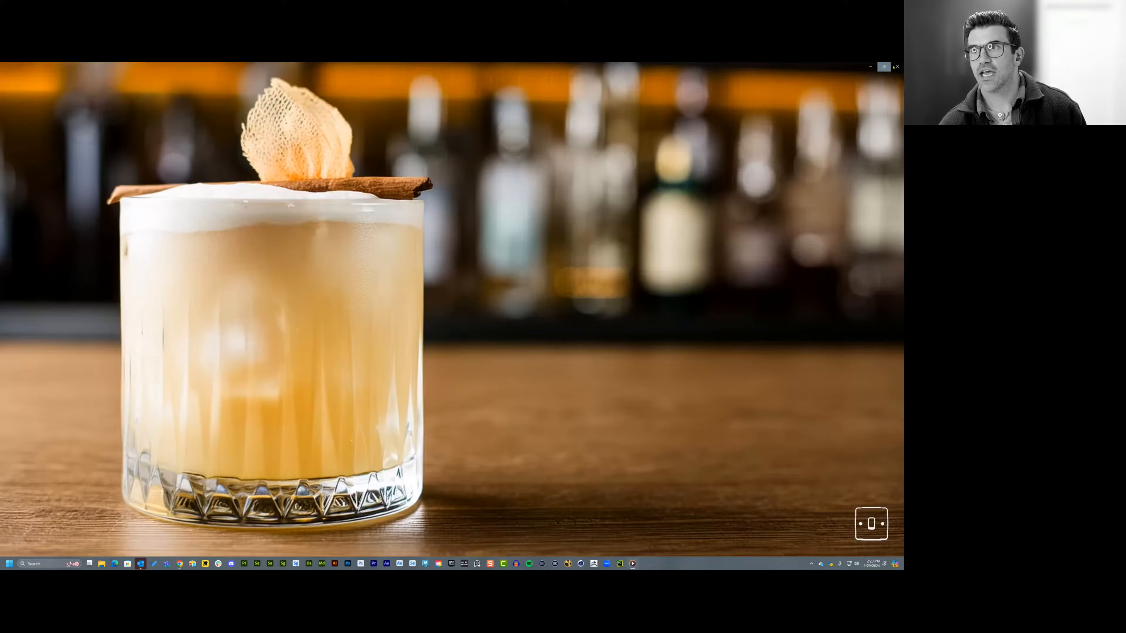
click(896, 67)
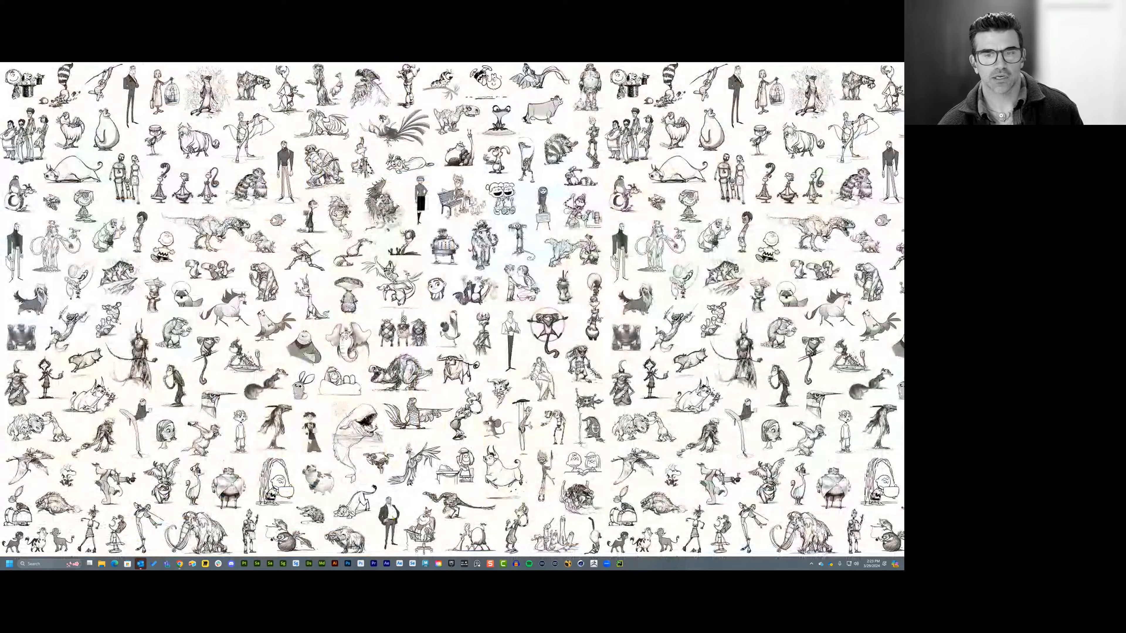
mouse_move(179, 564)
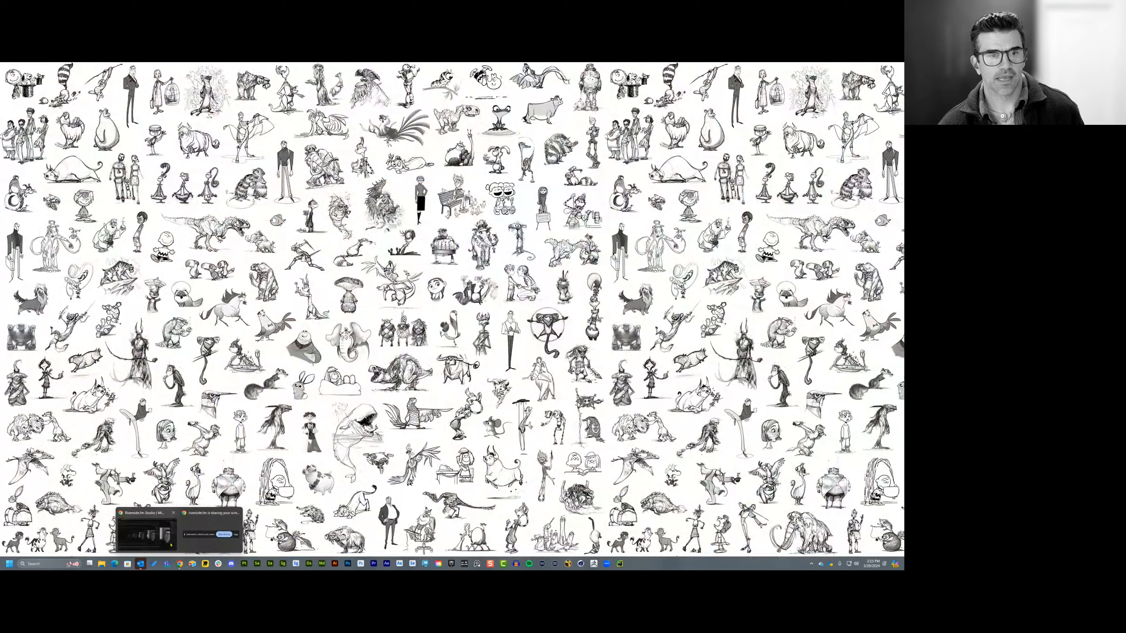
click(146, 535)
click(30, 68)
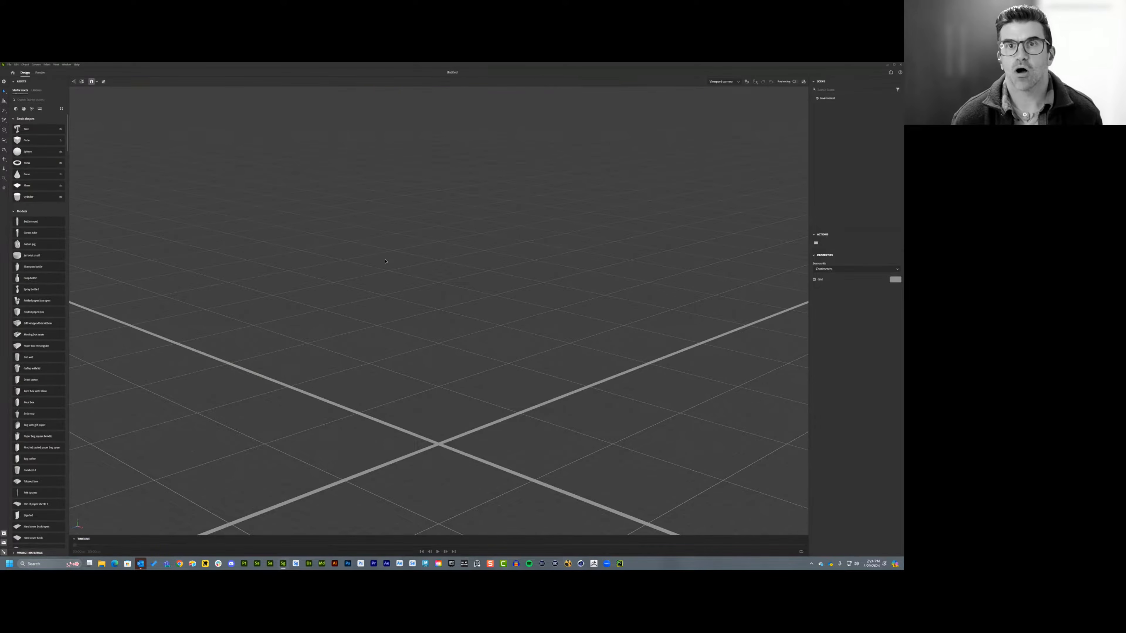
- Look at the Substance 3D Assets library page in the browser and return to the empty Stager scene
key(s)
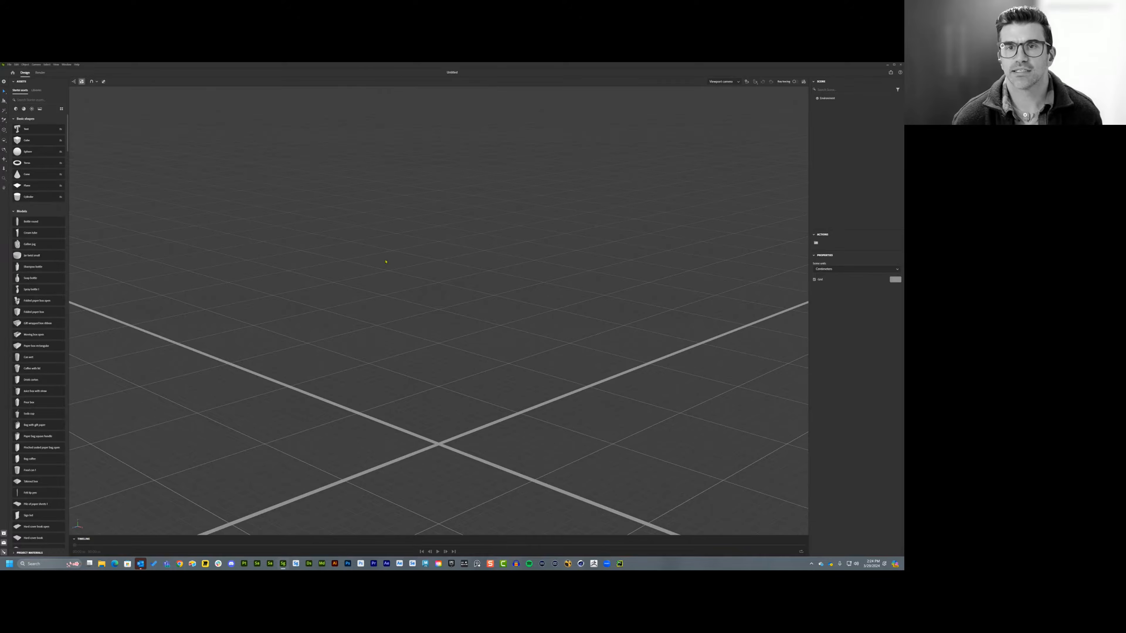
key(ctrl+super+Right)
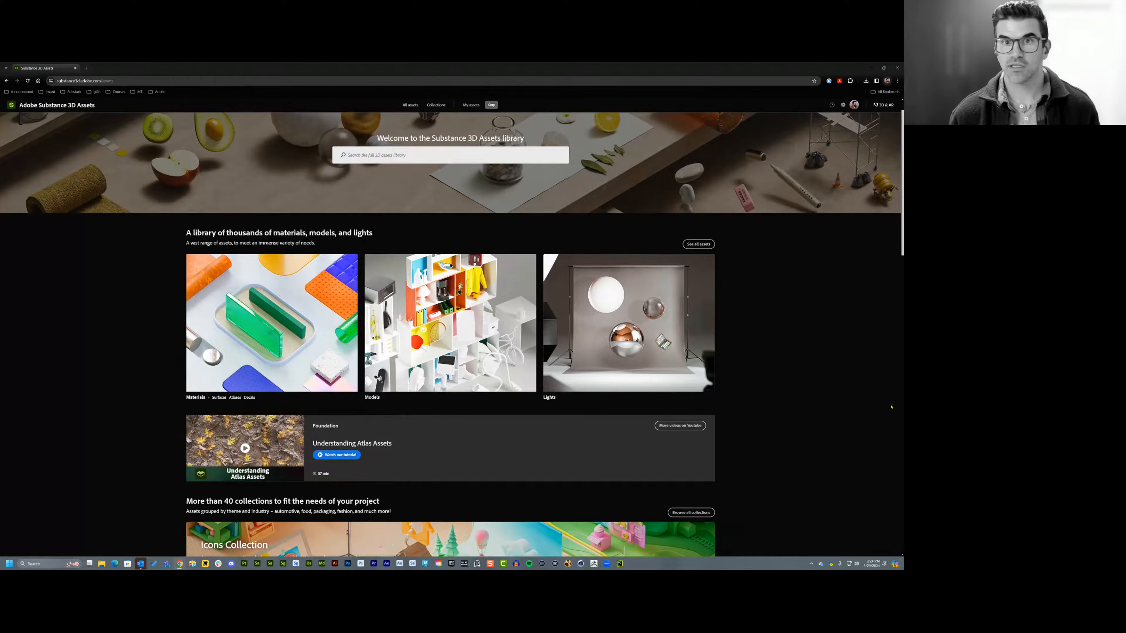
key(ctrl+super+Left)
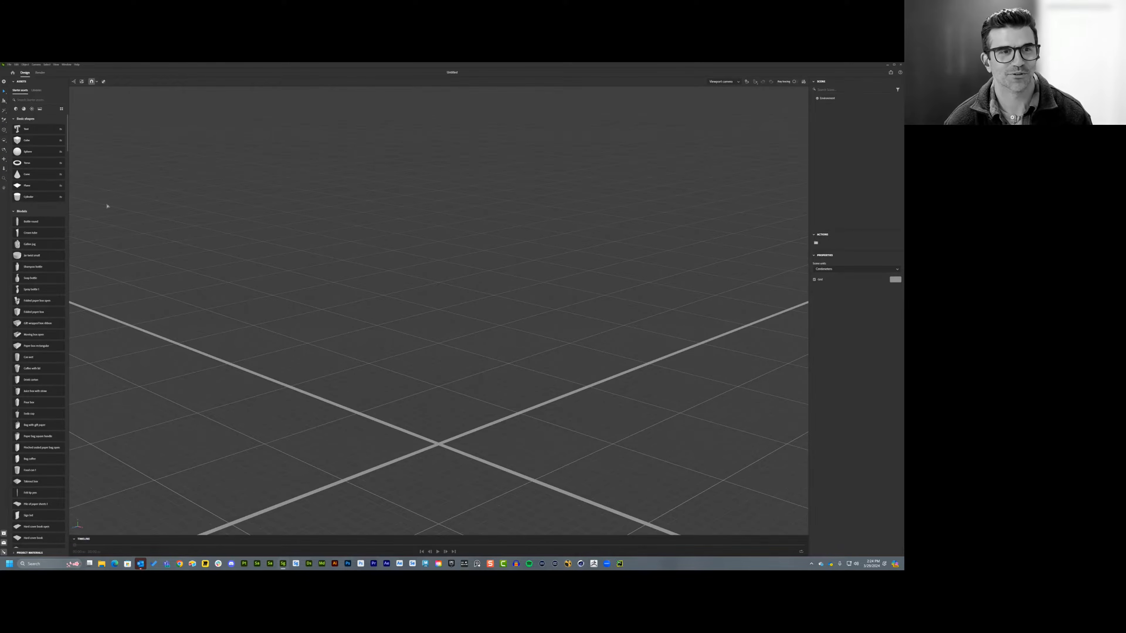
- Add a plane to the scene and scale it up uniformly into a large ground surface
click(27, 187)
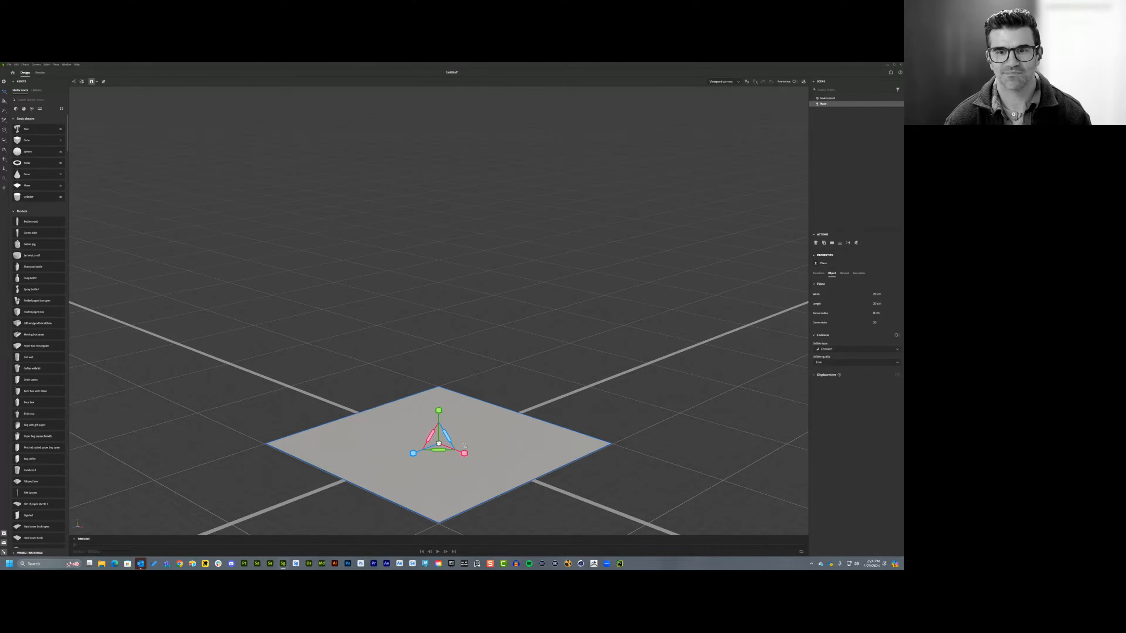
drag(439, 449, 480, 357)
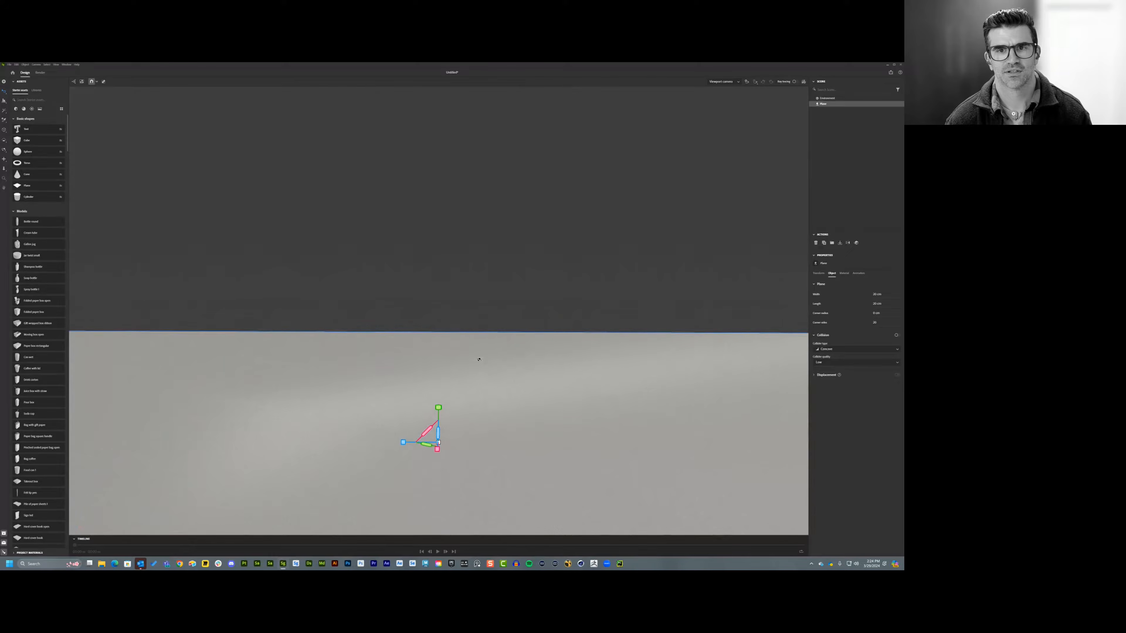
alt+middle_drag(480, 357, 513, 364)
alt+right_drag(512, 364, 424, 385)
alt+drag(425, 384, 425, 401)
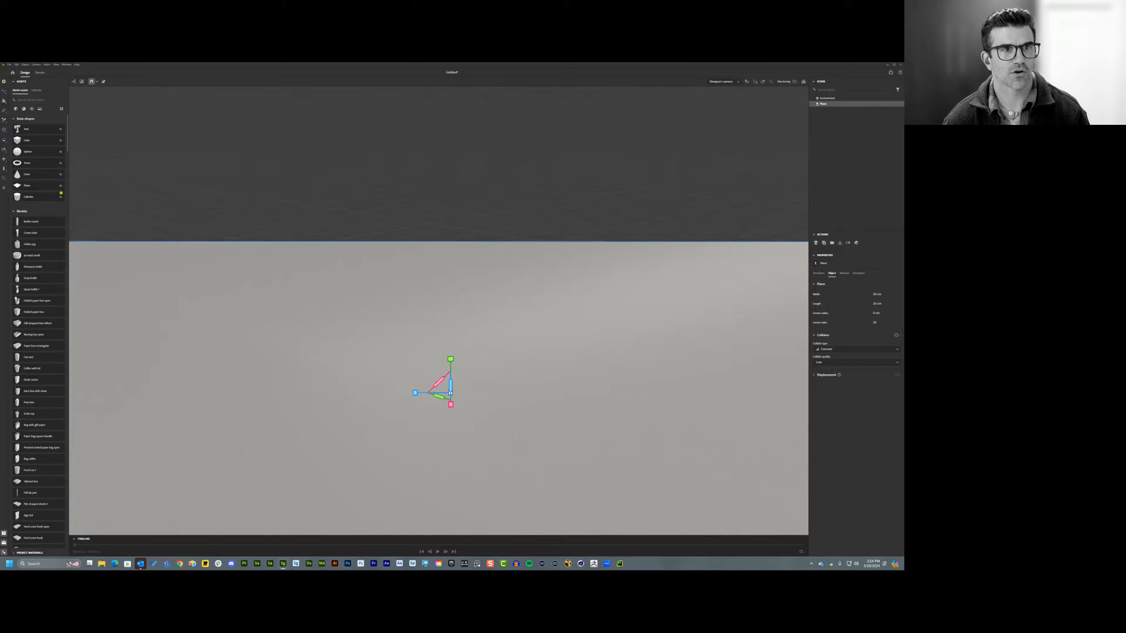
- Add a torus at the centre of the plane and set its pipe radius to 5 cm
click(35, 163)
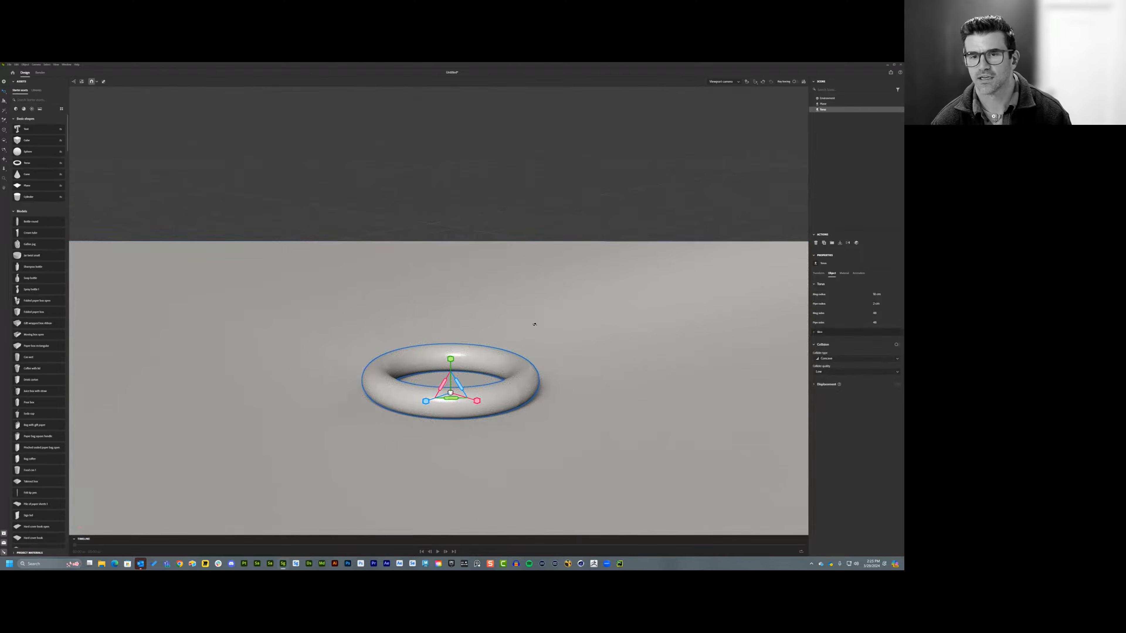
alt+drag(535, 325, 544, 382)
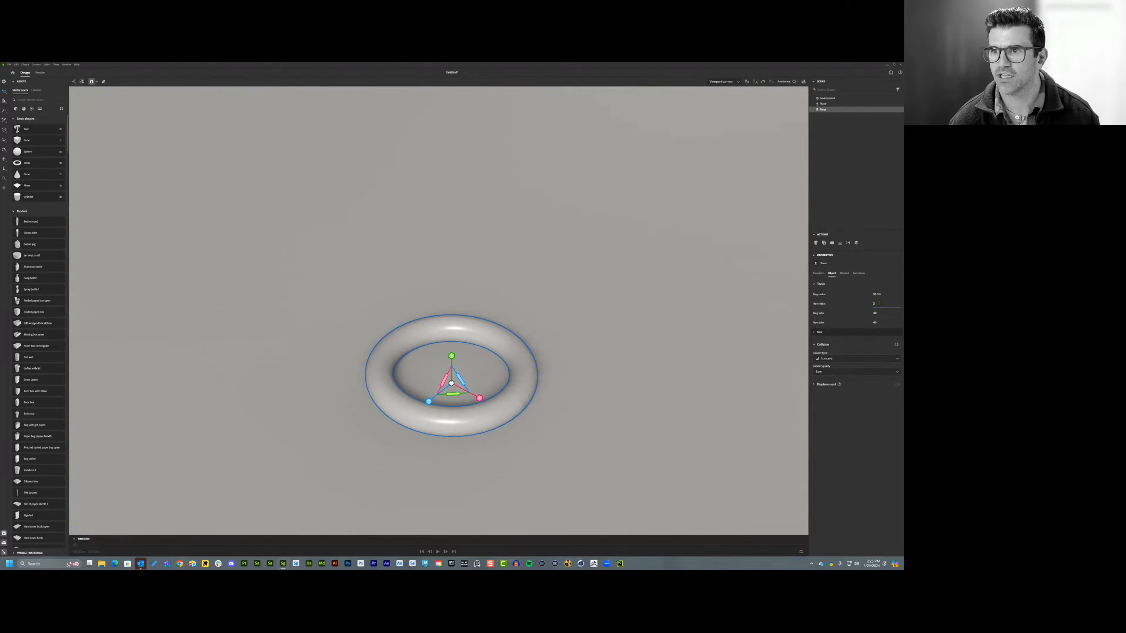
text(6)
key(Return)
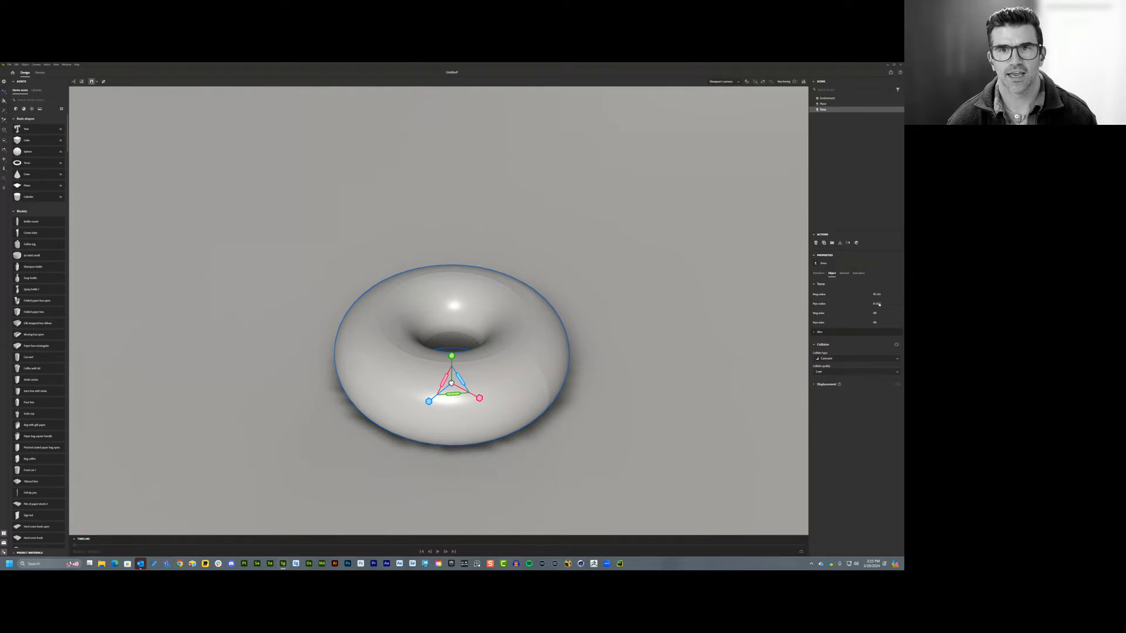
click(879, 305)
text(3)
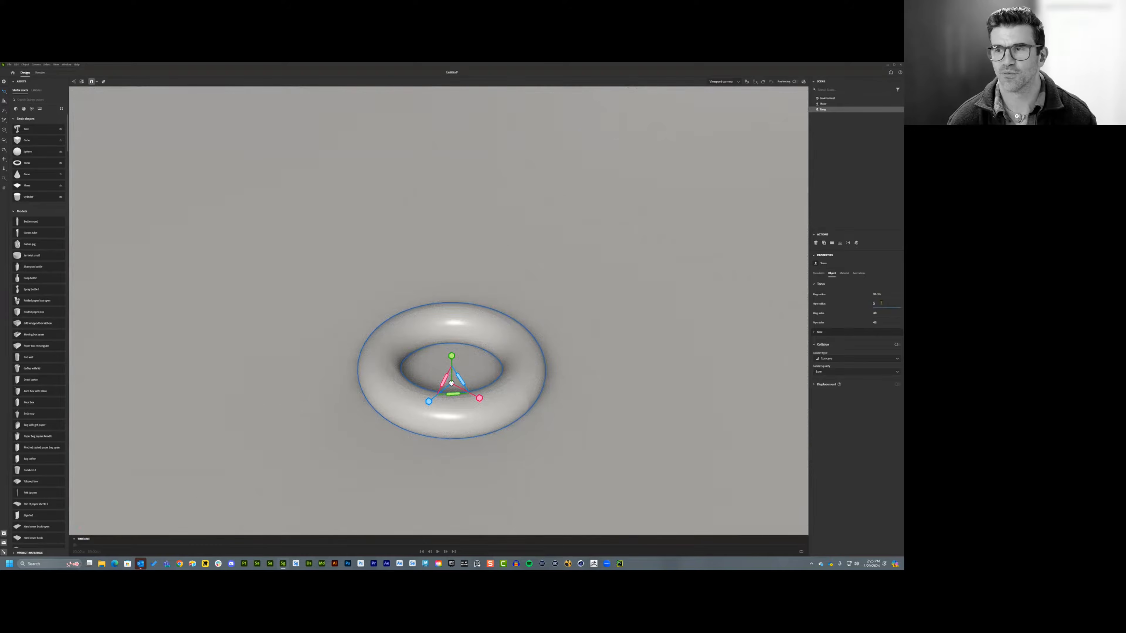
key(BackSpace)
text(5)
key(Return)
- Duplicate the torus, raise the copy above the original and tilt it
drag(602, 306, 554, 238)
key(c)
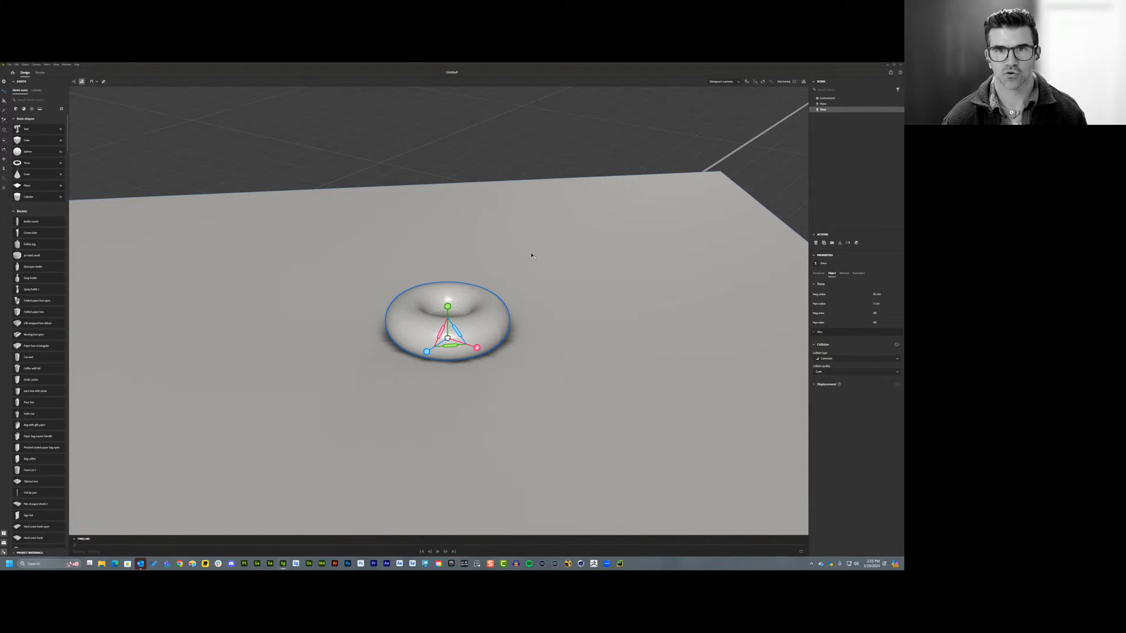
key(ctrl+d)
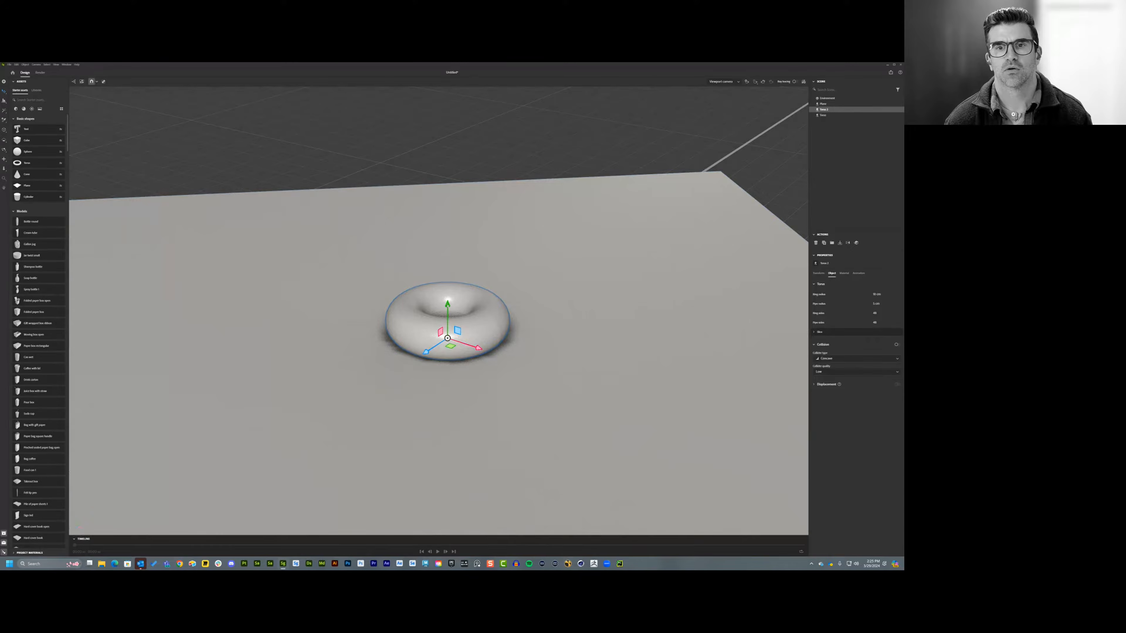
drag(446, 306, 447, 196)
drag(430, 259, 496, 121)
key(r)
- Make a third torus by duplicating the raised one, and place it higher with a different tilt
key(c)
key(ctrl+d)
middle_drag(495, 121, 490, 248)
right_drag(490, 249, 473, 311)
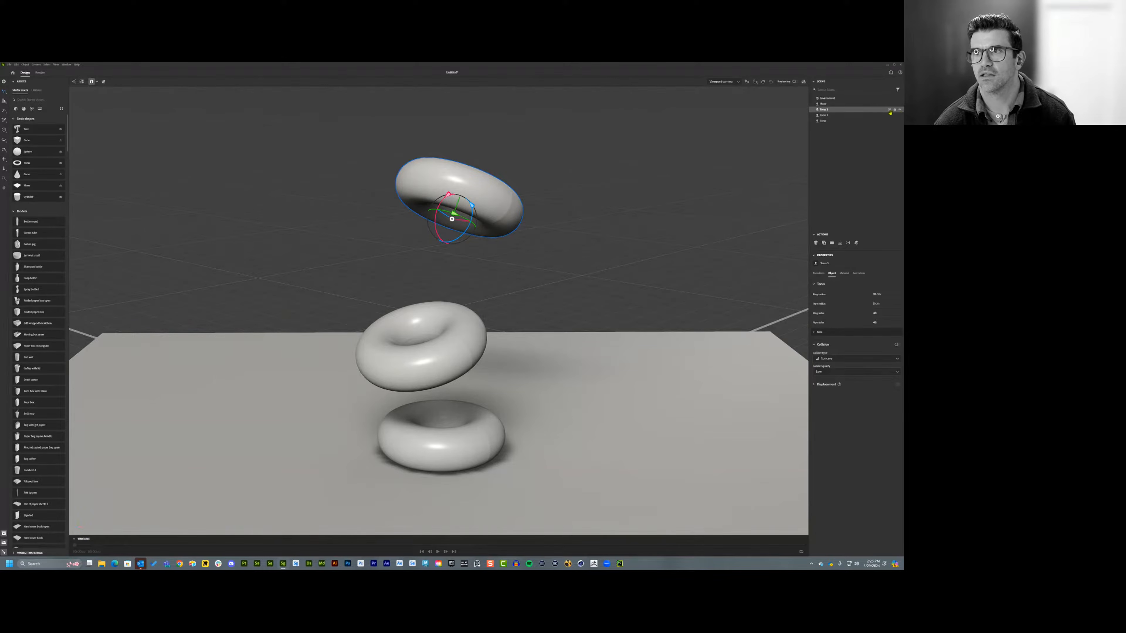
- Enable collisions for all three tori and the ground plane
click(889, 110)
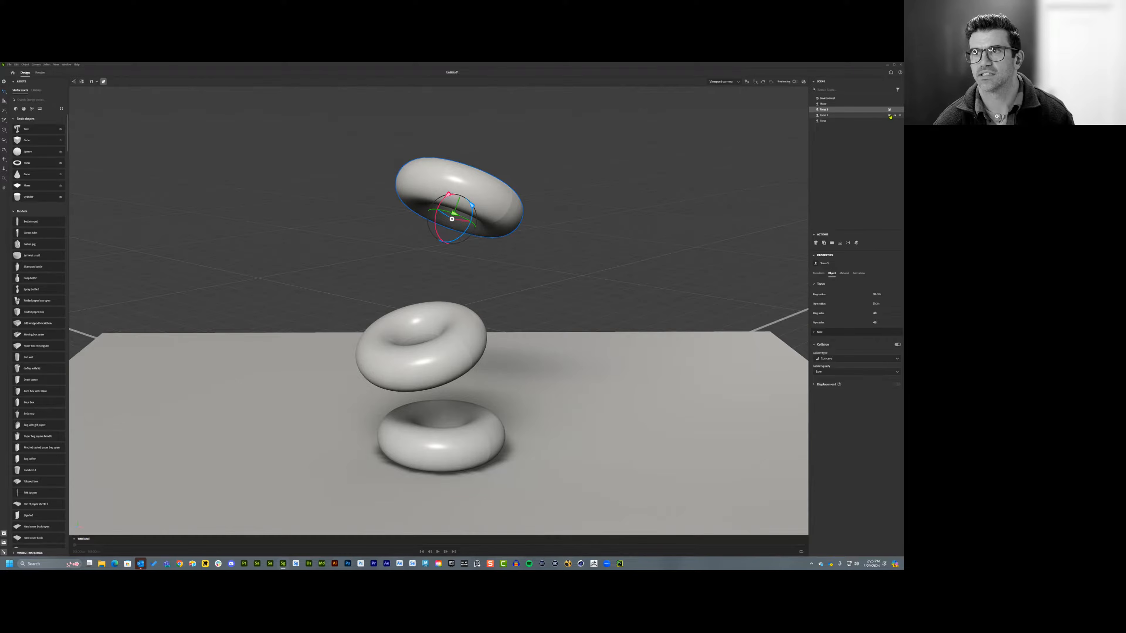
click(890, 115)
click(889, 120)
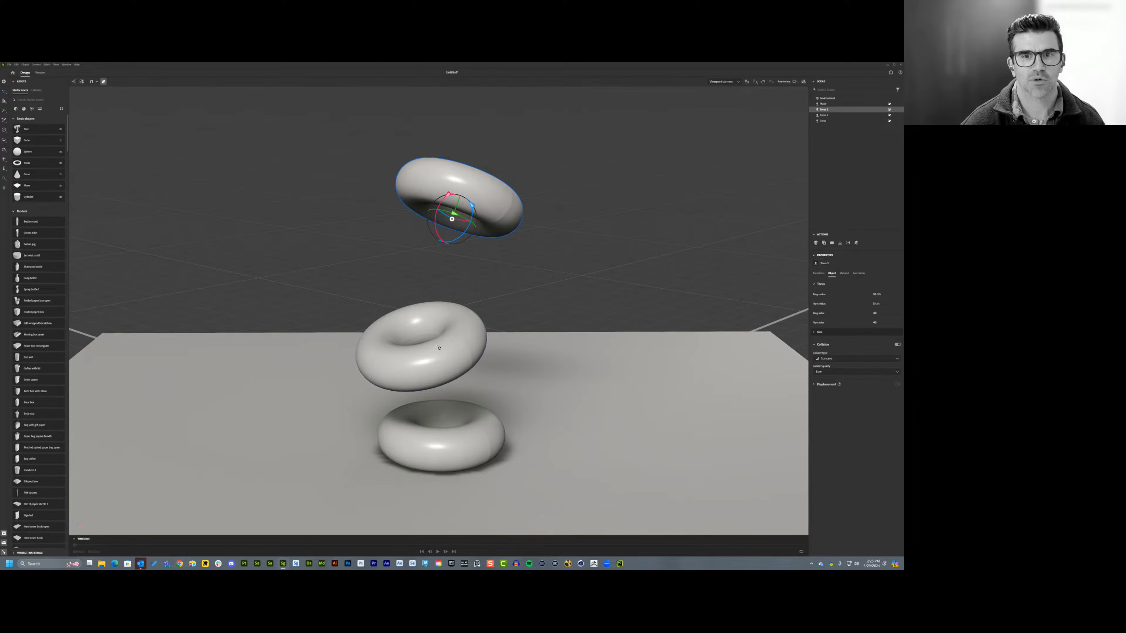
- Select the two upper tori together, shift them sideways and lower them with collisions so they pile onto the bottom torus
click(437, 347)
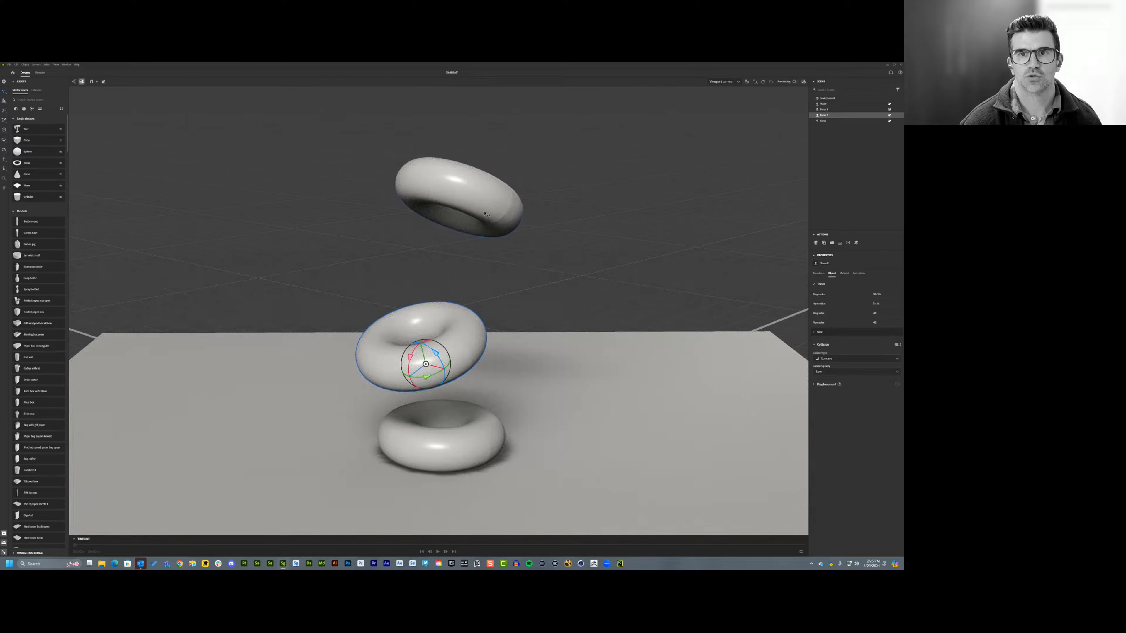
click(479, 222)
shift+click(462, 338)
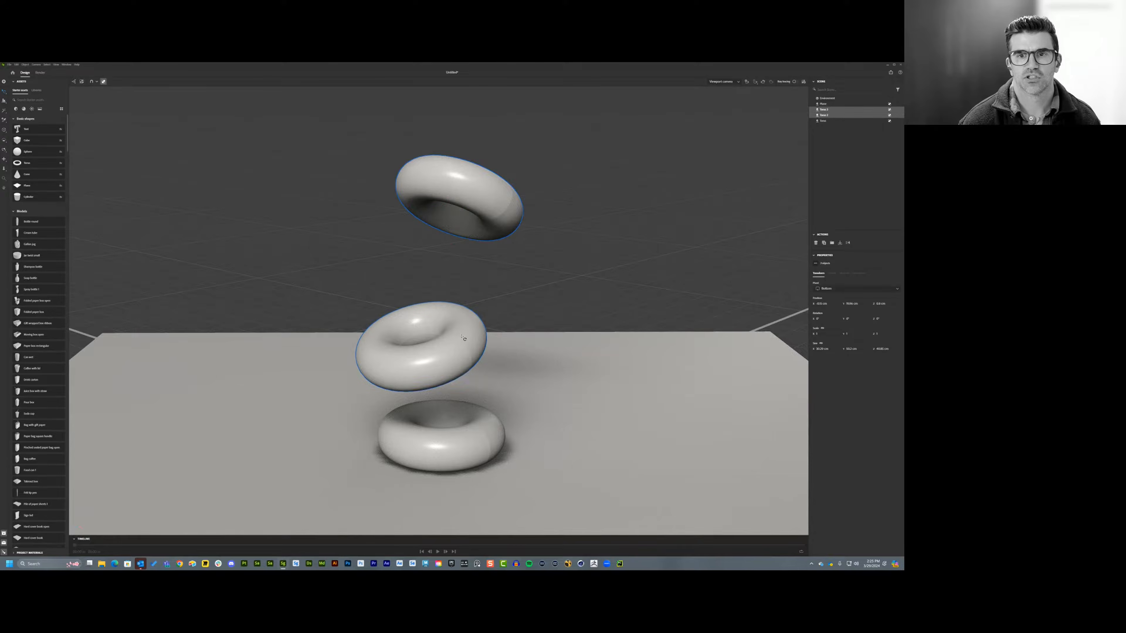
drag(439, 338, 752, 496)
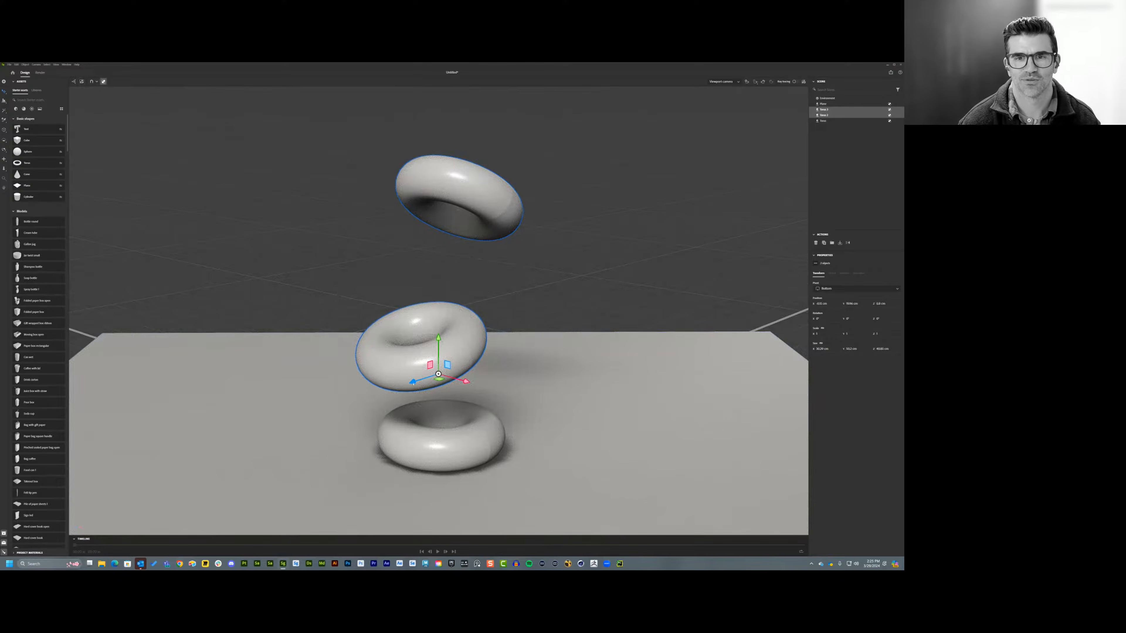
drag(413, 382, 368, 400)
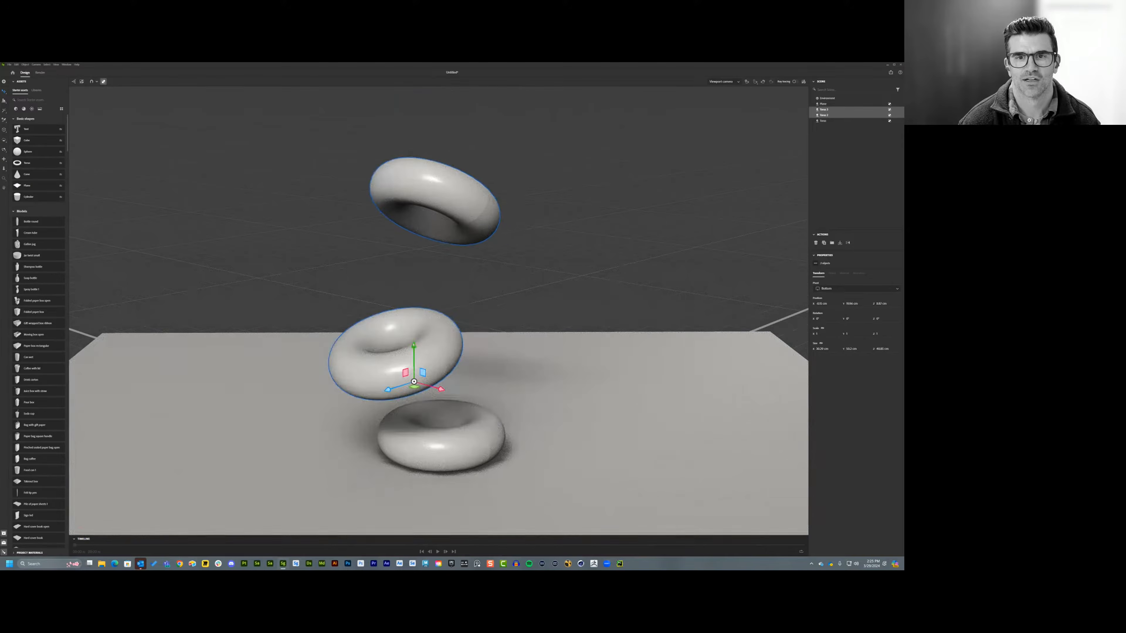
drag(413, 347, 414, 555)
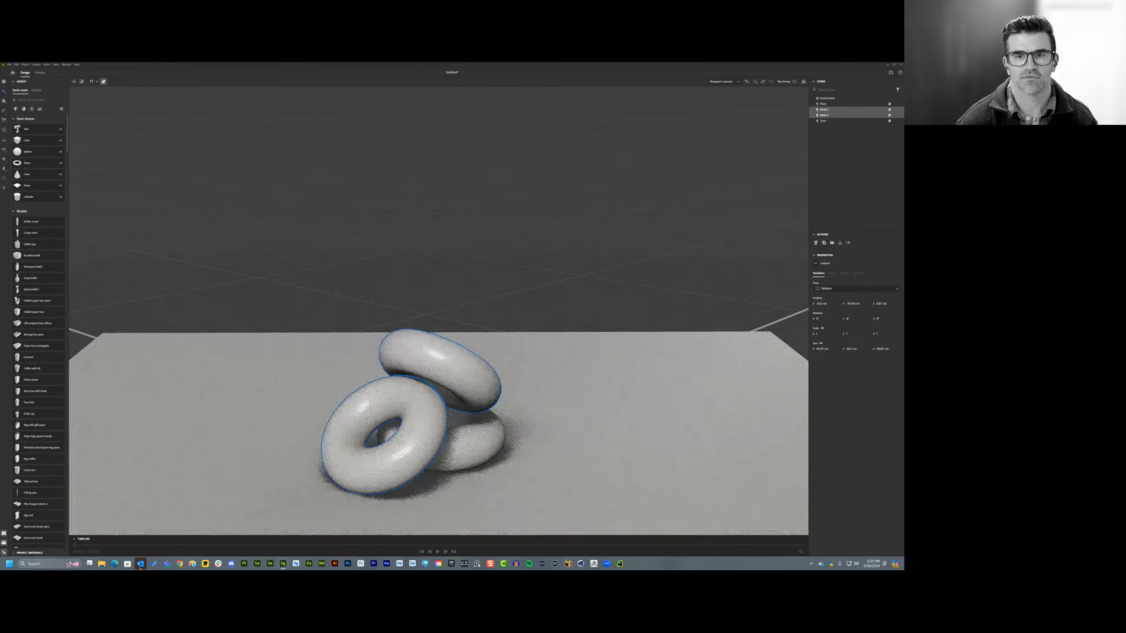
- Add a camera looking down at the stacked tori from an angle and set its focal length to 10 mm
right_drag(718, 319, 493, 260)
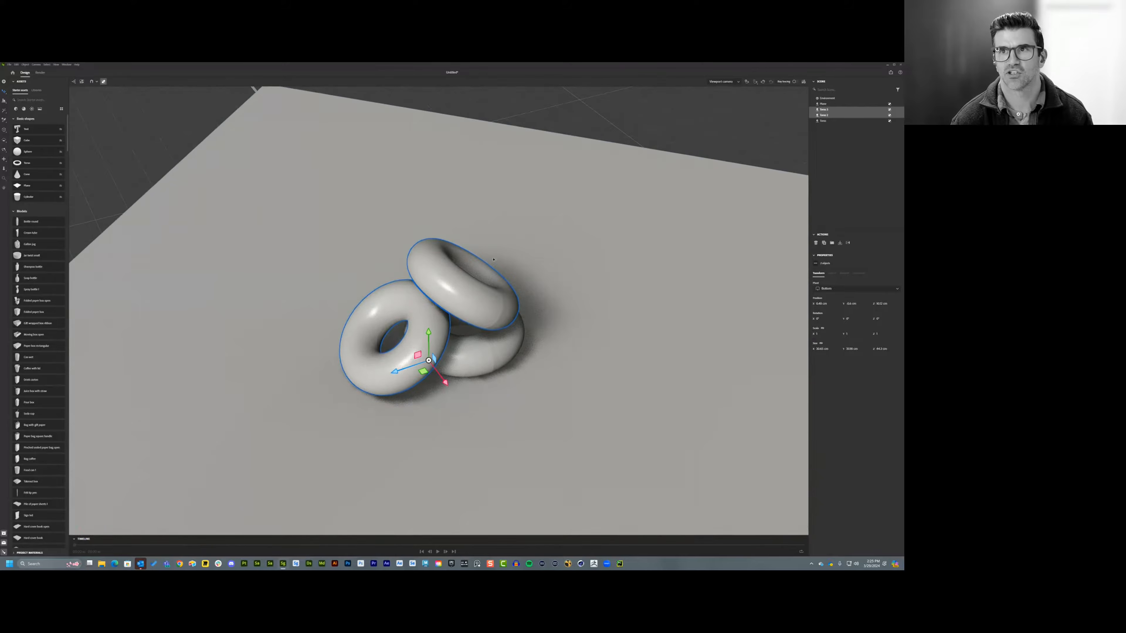
click(746, 82)
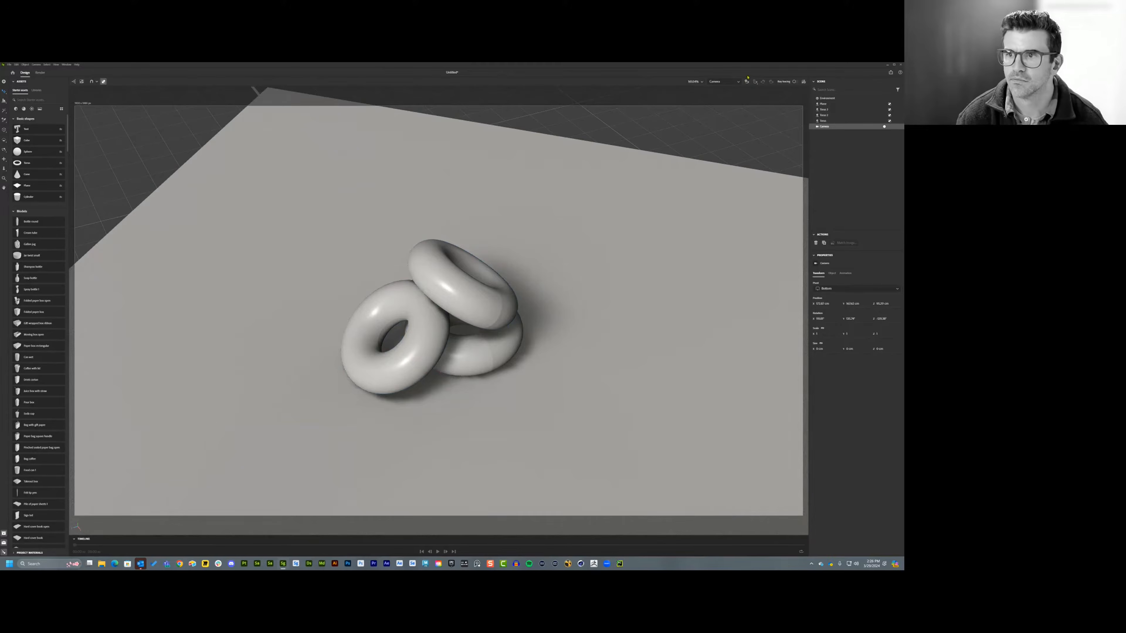
click(832, 274)
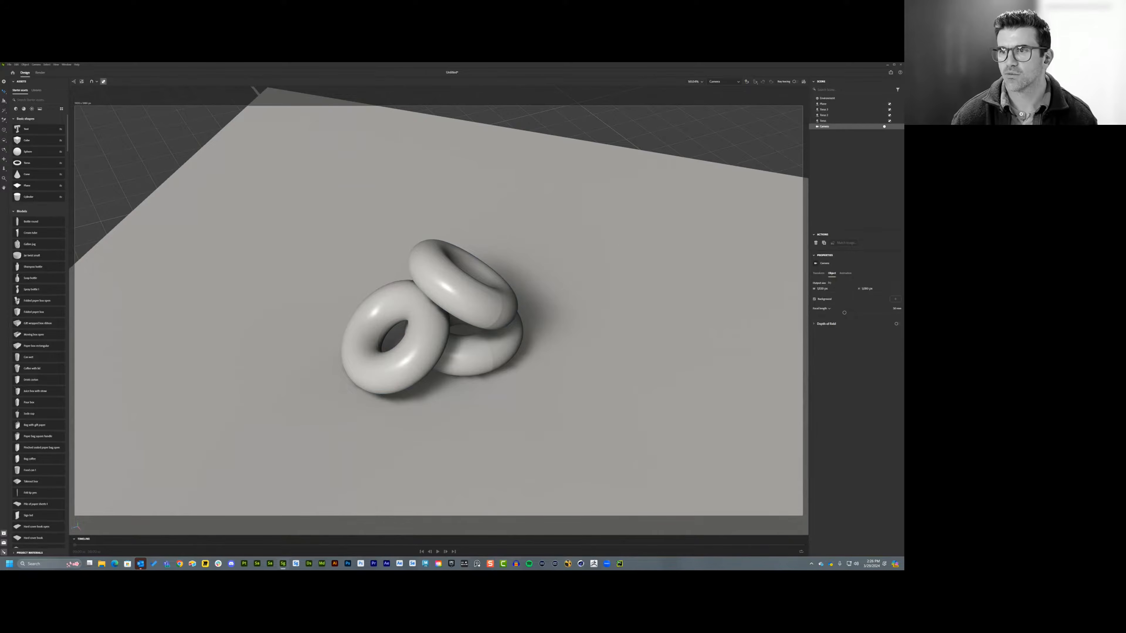
click(896, 308)
text(1)
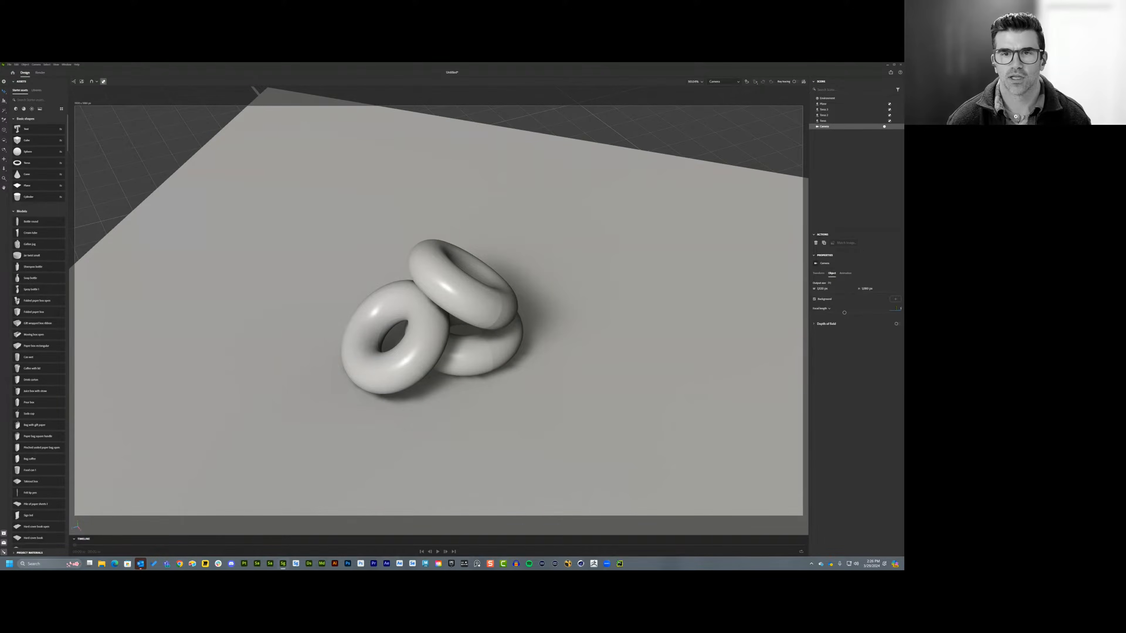
text(0)
key(Return)
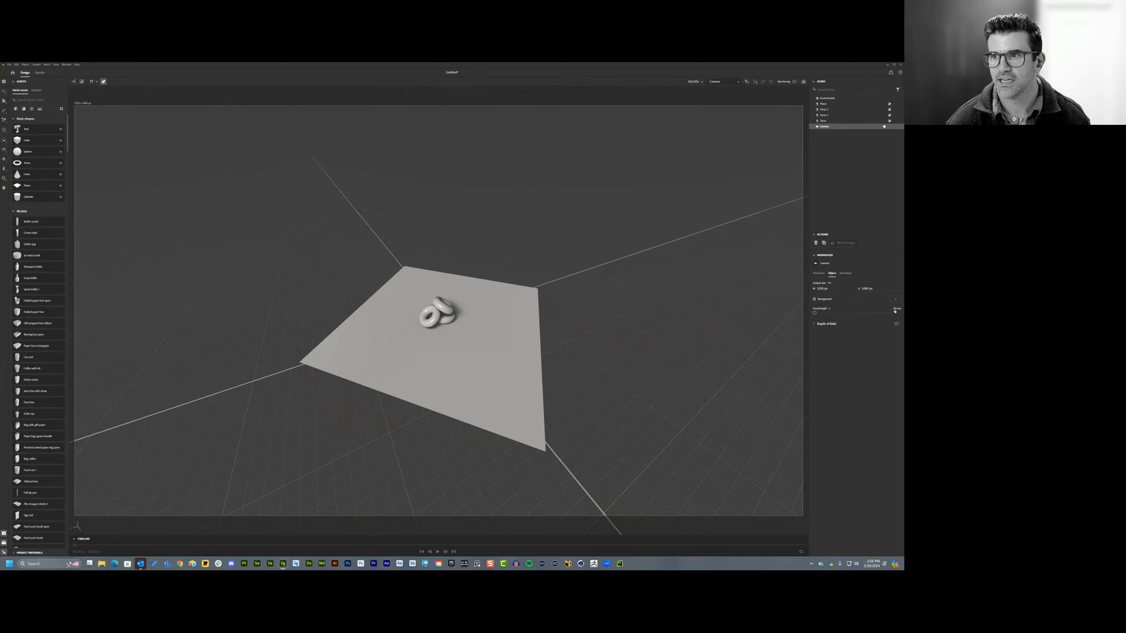
- Set the camera's focal length to 100 mm and frame the three tori closely in its view
click(895, 309)
text(00)
key(Return)
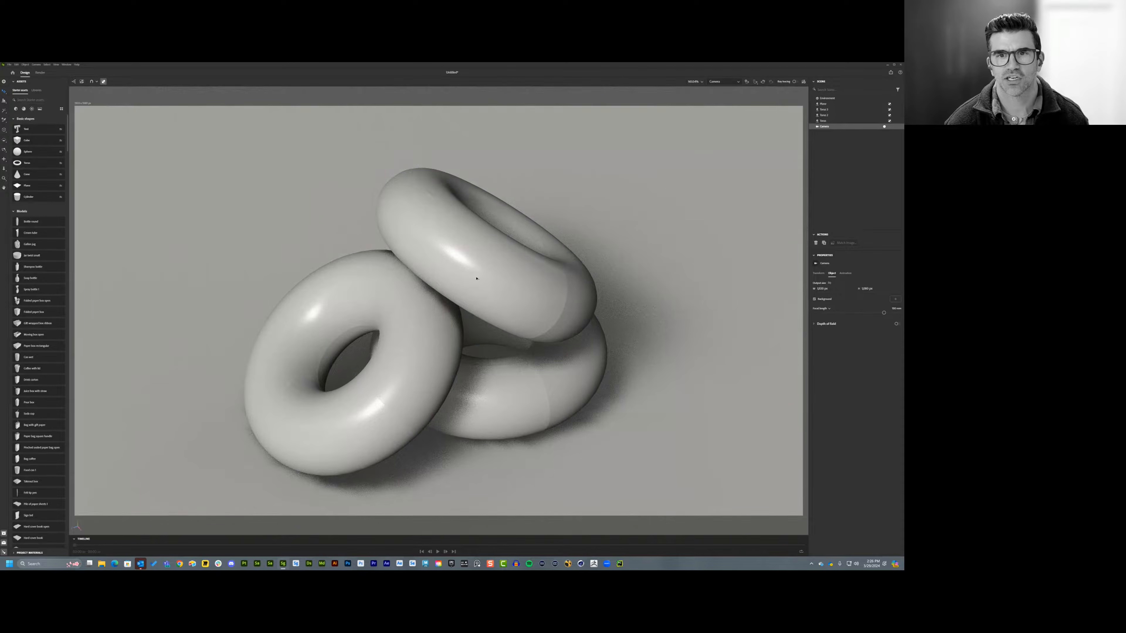
middle_drag(476, 279, 512, 256)
scroll(497, 260, up, 2)
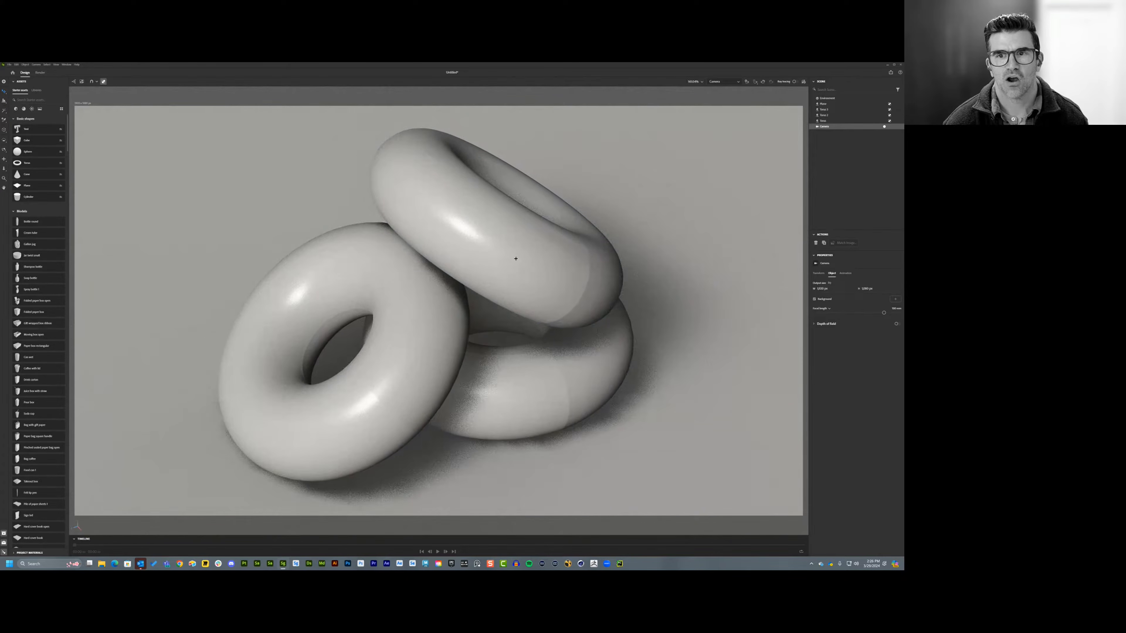
scroll(603, 253, up, 1)
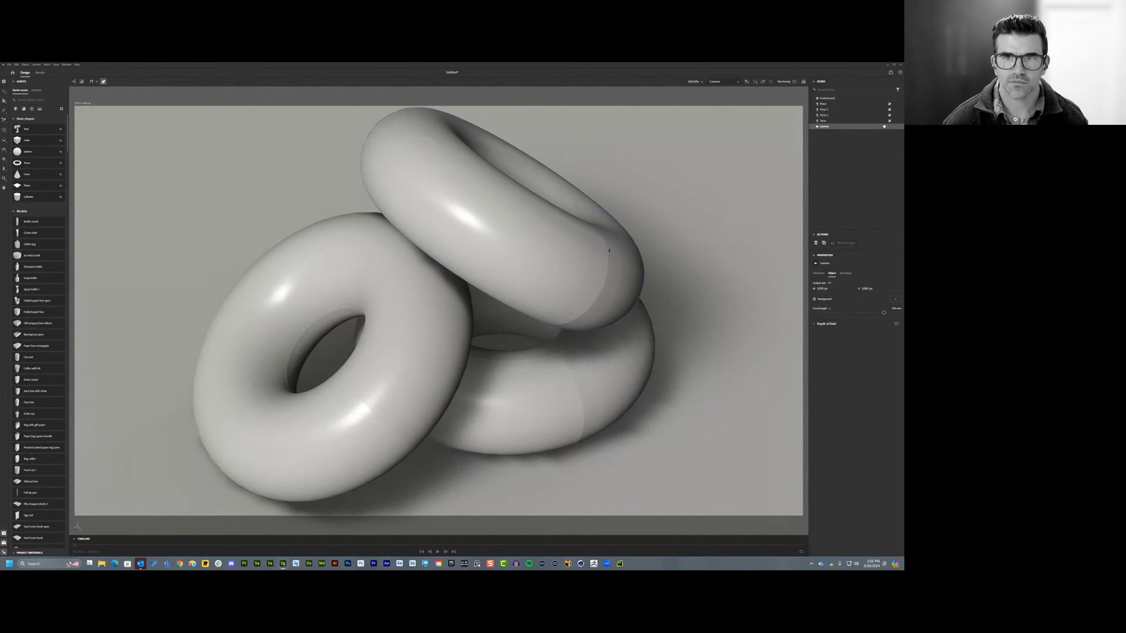
scroll(632, 243, down, 2)
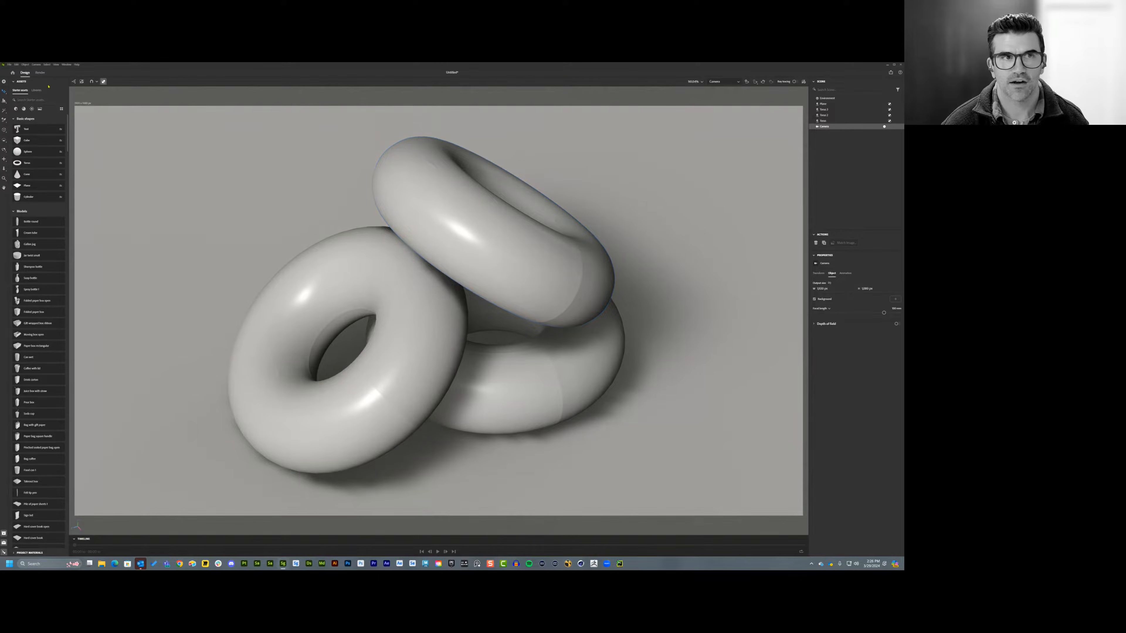
- Render the camera view with the current export settings, replacing the existing Untitled Camera PNG file
click(40, 72)
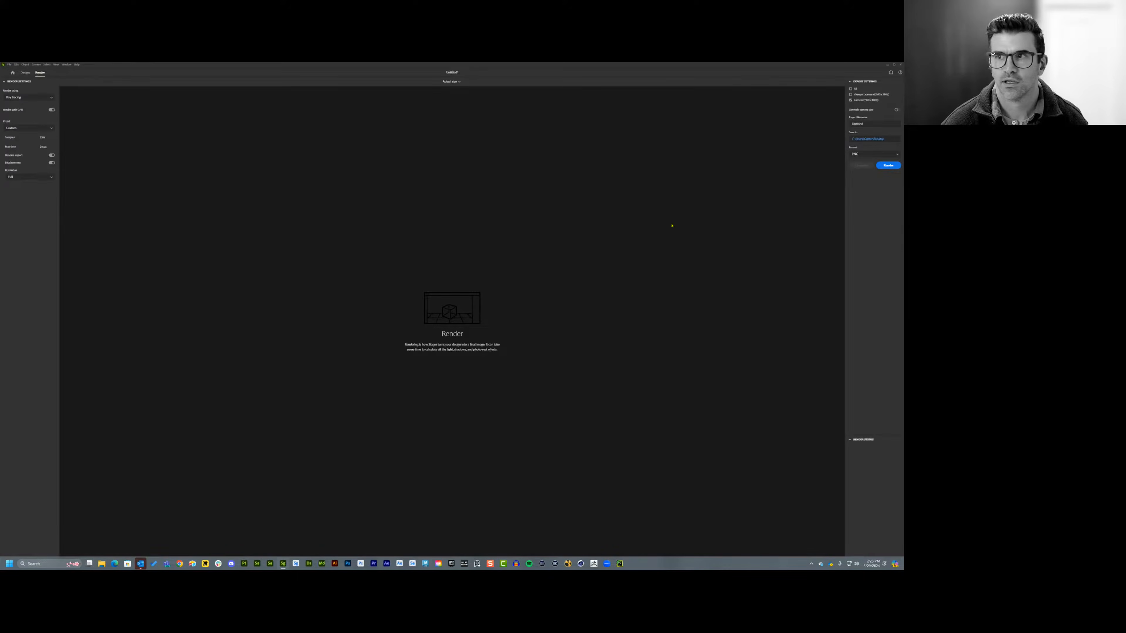
click(888, 165)
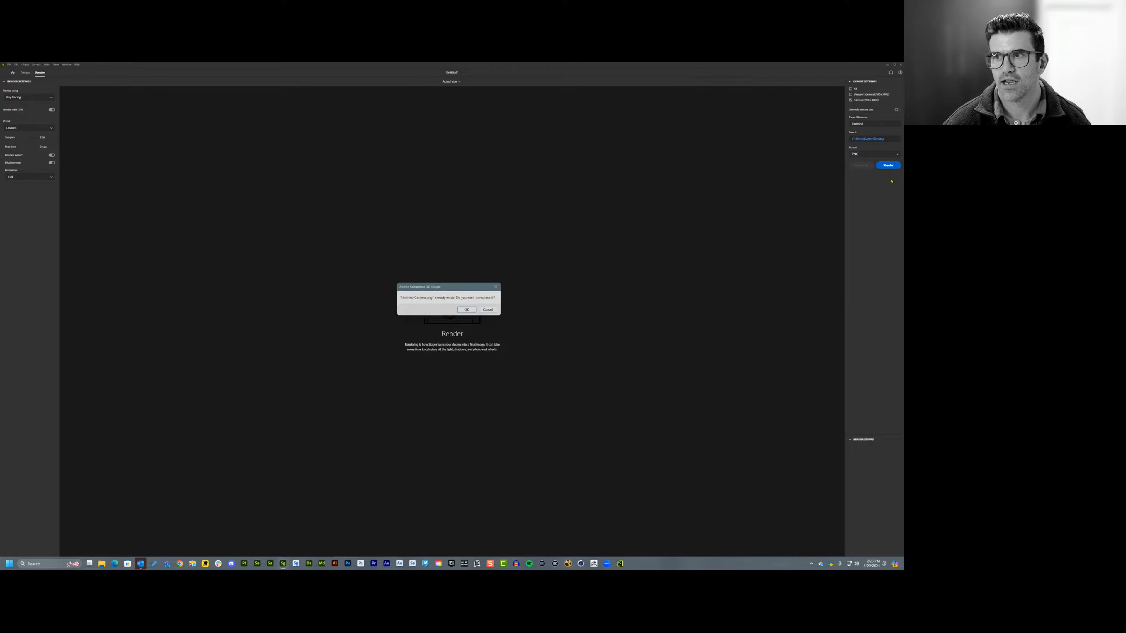
click(469, 310)
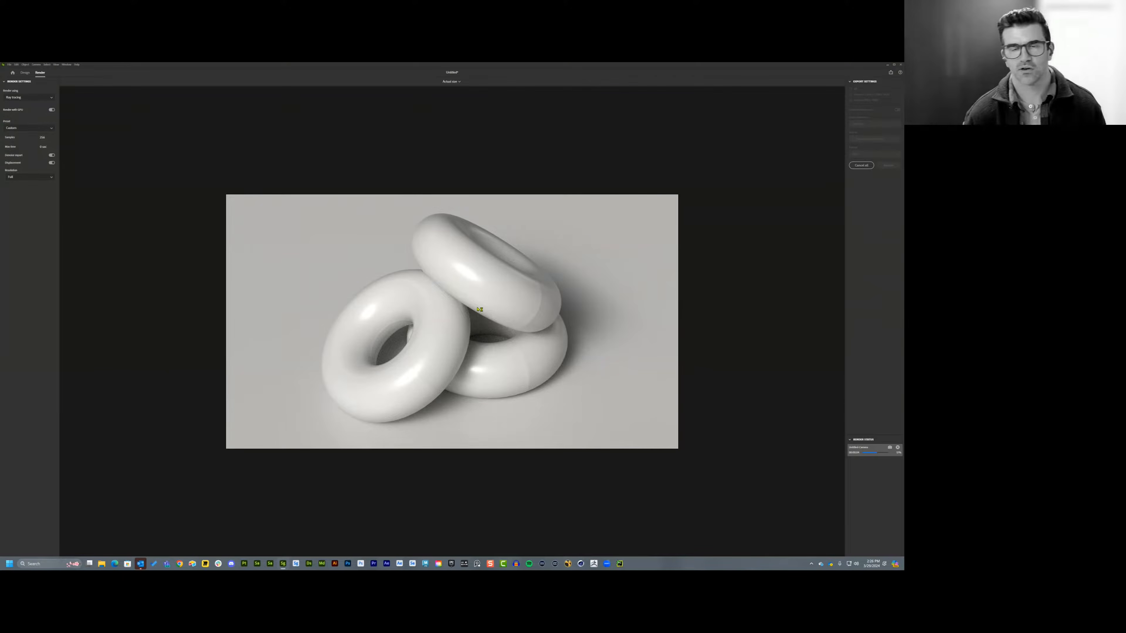
- Switch to Adobe Firefly in the browser and generate images from the prompt "Pink Donuts with sprinkles on a wooden counter"
key(alt+Tab)
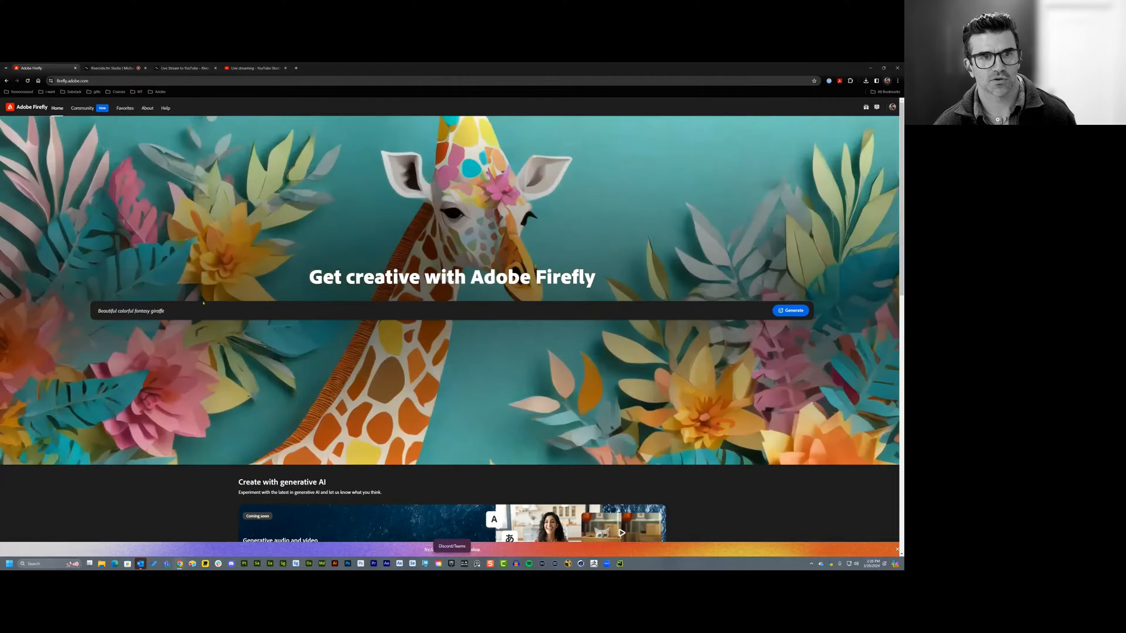
click(204, 310)
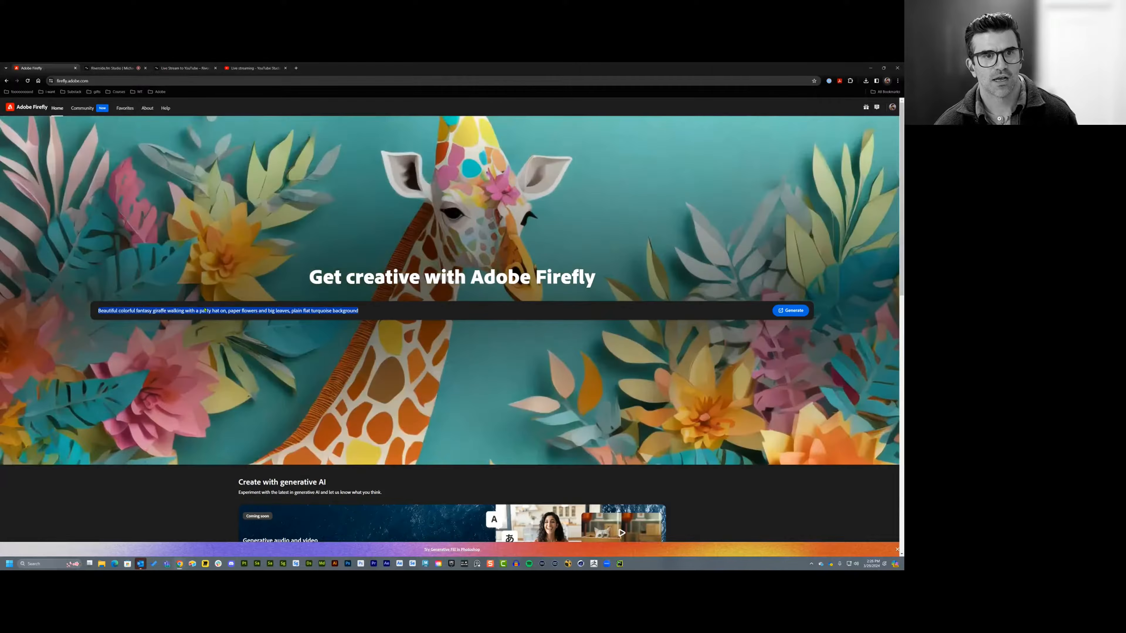
text(D)
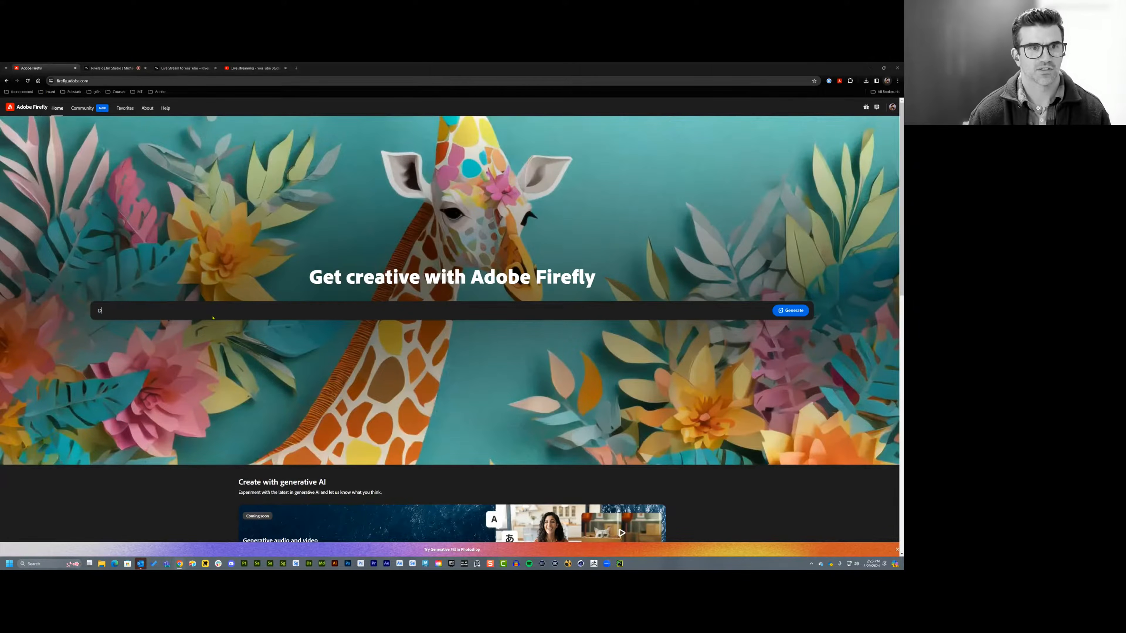
text(ink Don)
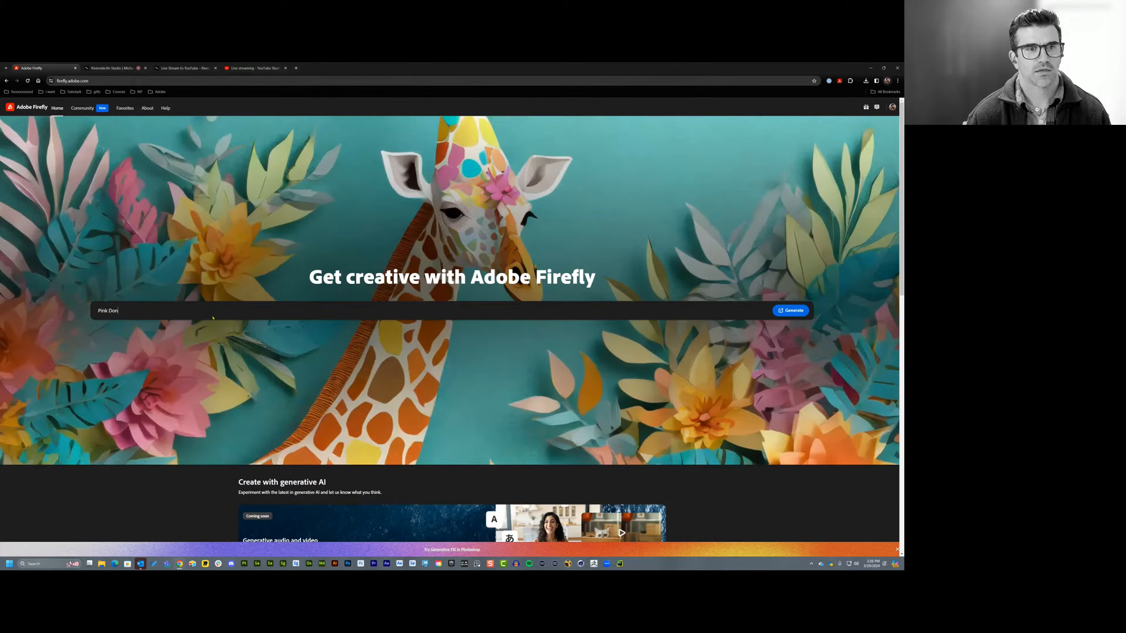
text(uts with sprinkles on a ws)
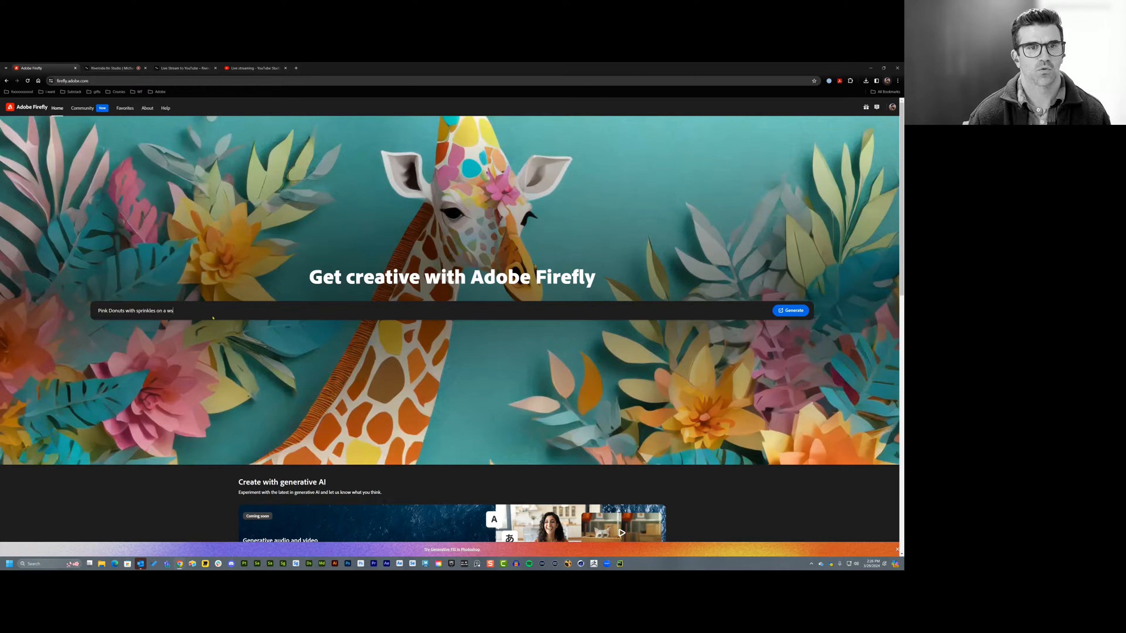
key(BackSpace)
text(ooden cou)
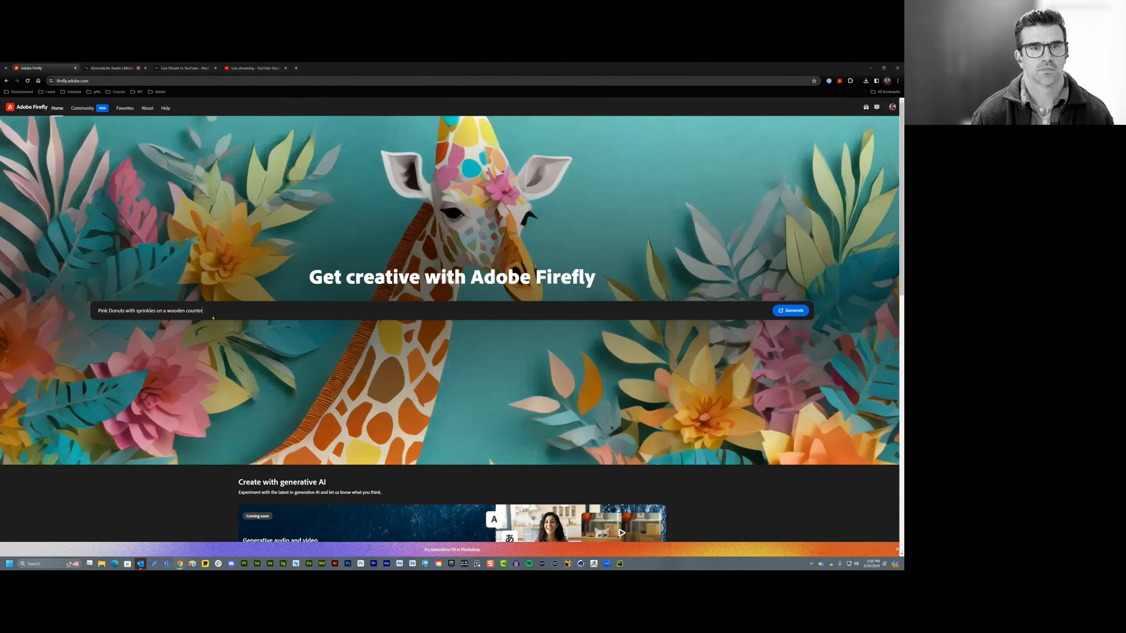
text(nter)
key(Return)
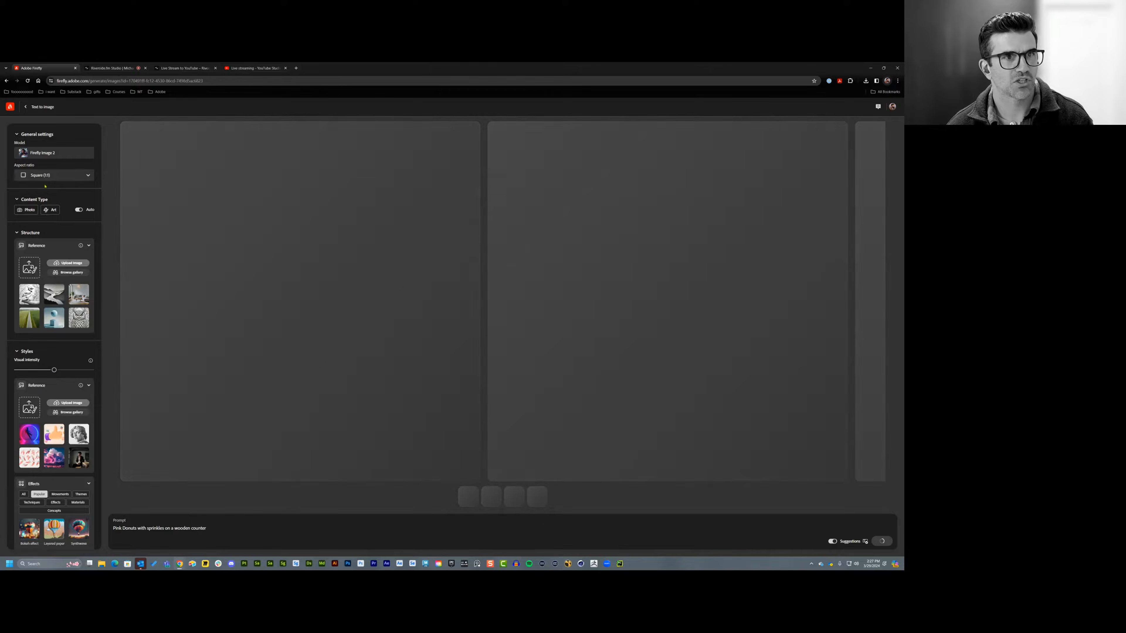
- Set the aspect ratio to Widescreen (16:9) and the content type to Photo
click(48, 175)
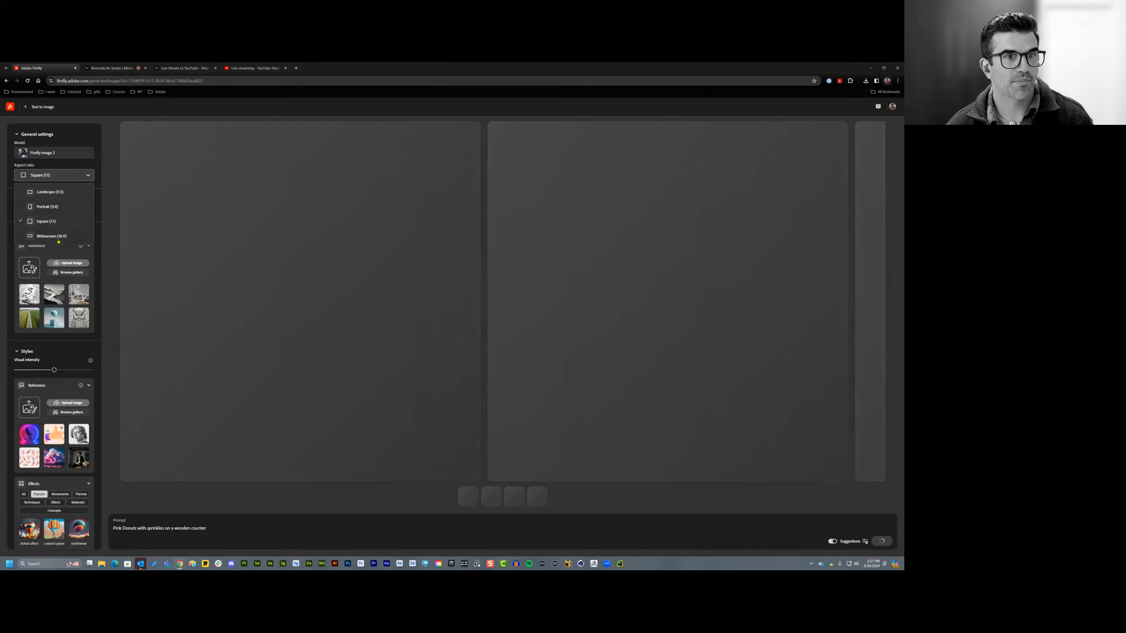
click(84, 236)
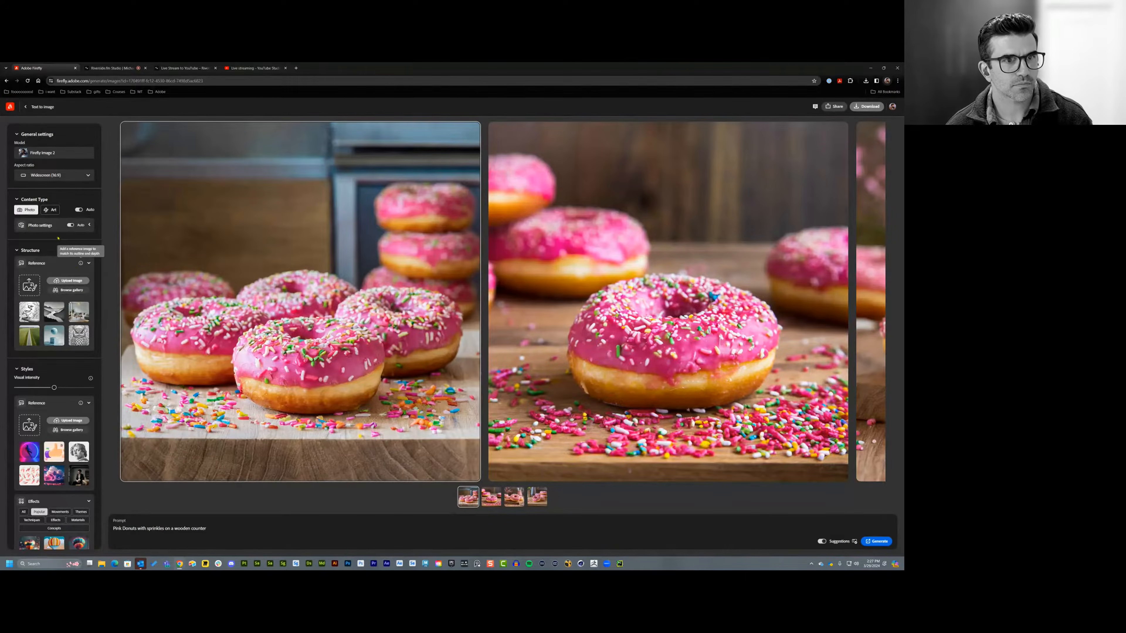
click(27, 211)
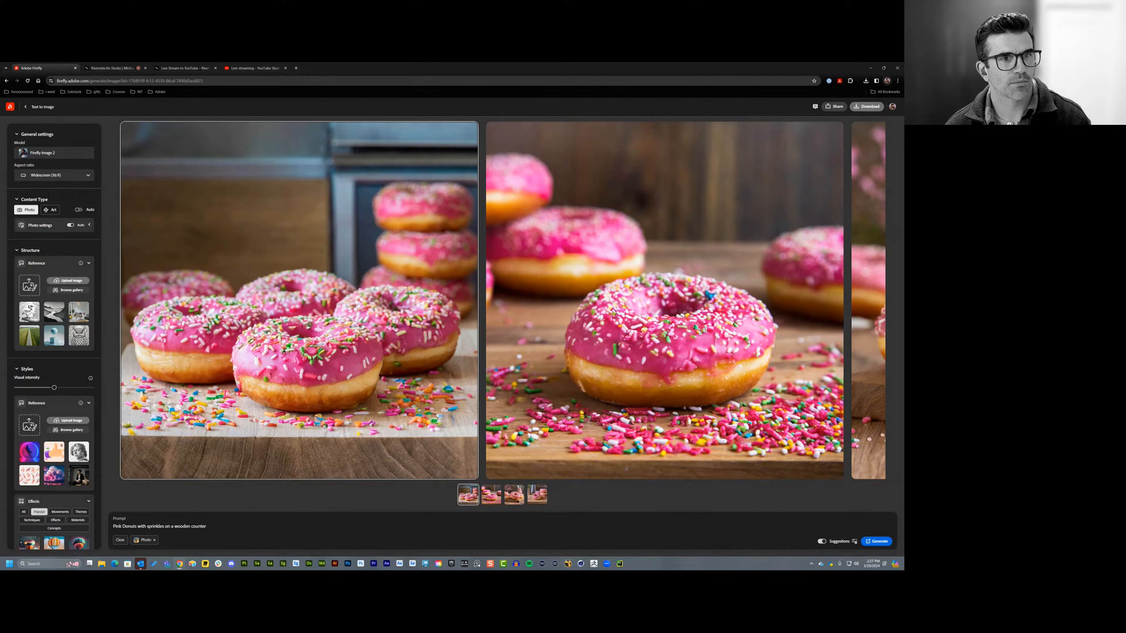
- Upload the Untitled Camera PNG render from the Desktop as the structure reference and set its strength to maximum
click(30, 285)
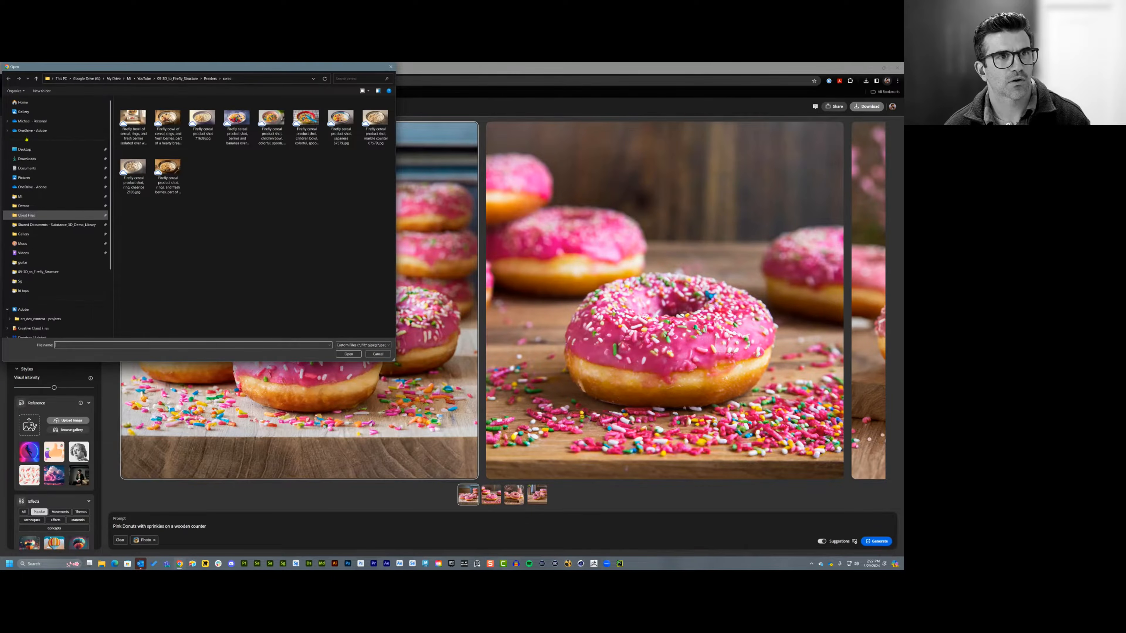
click(26, 158)
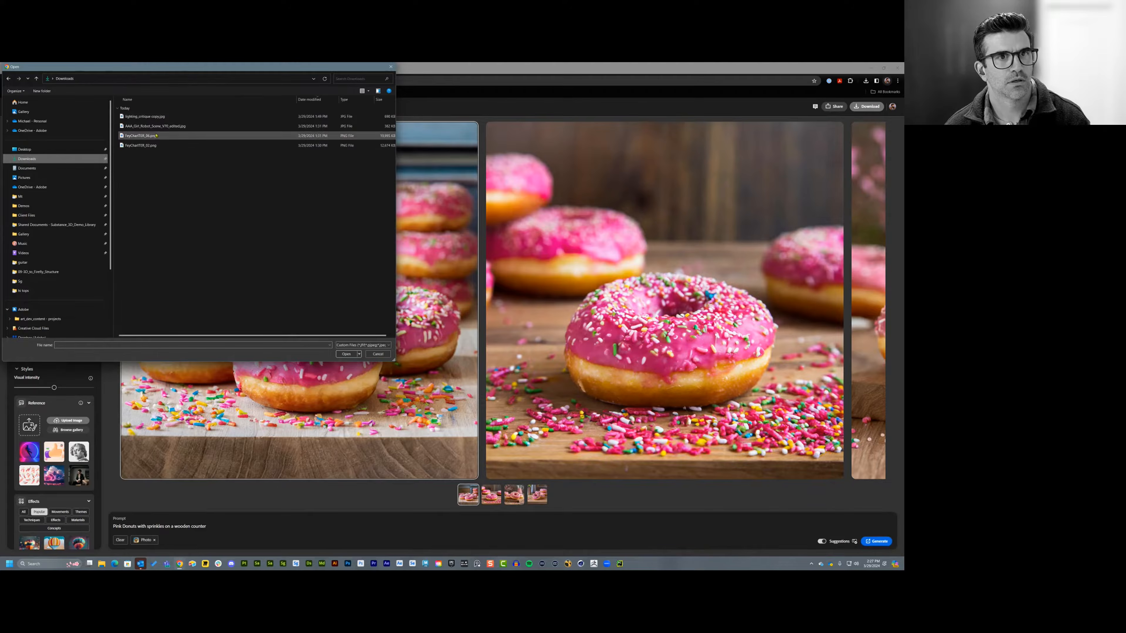
click(24, 149)
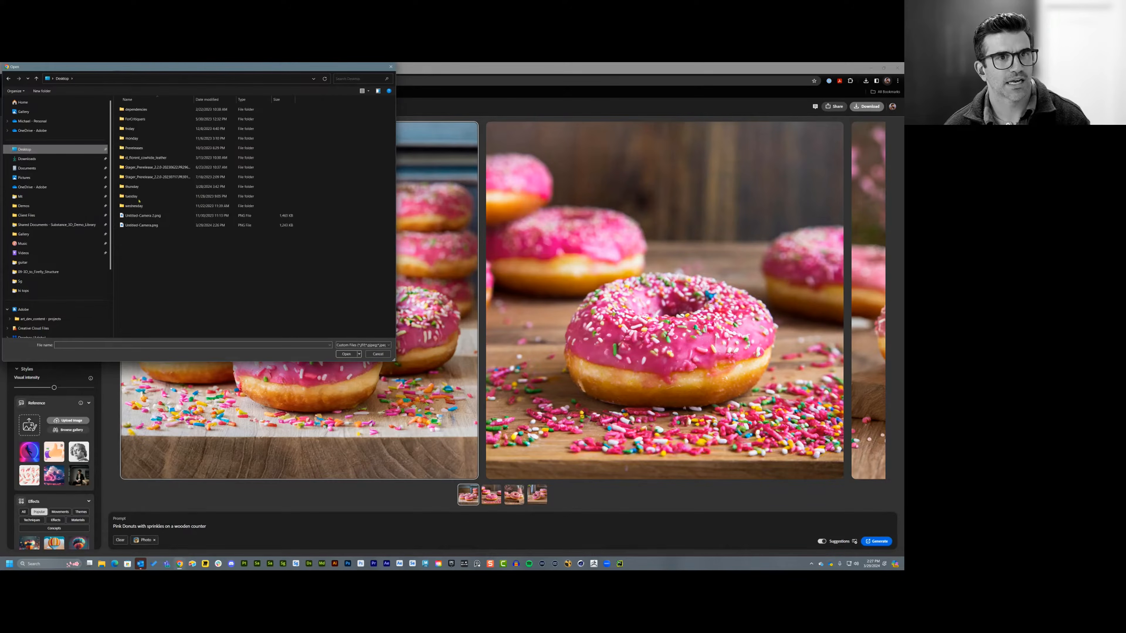
double_click(141, 225)
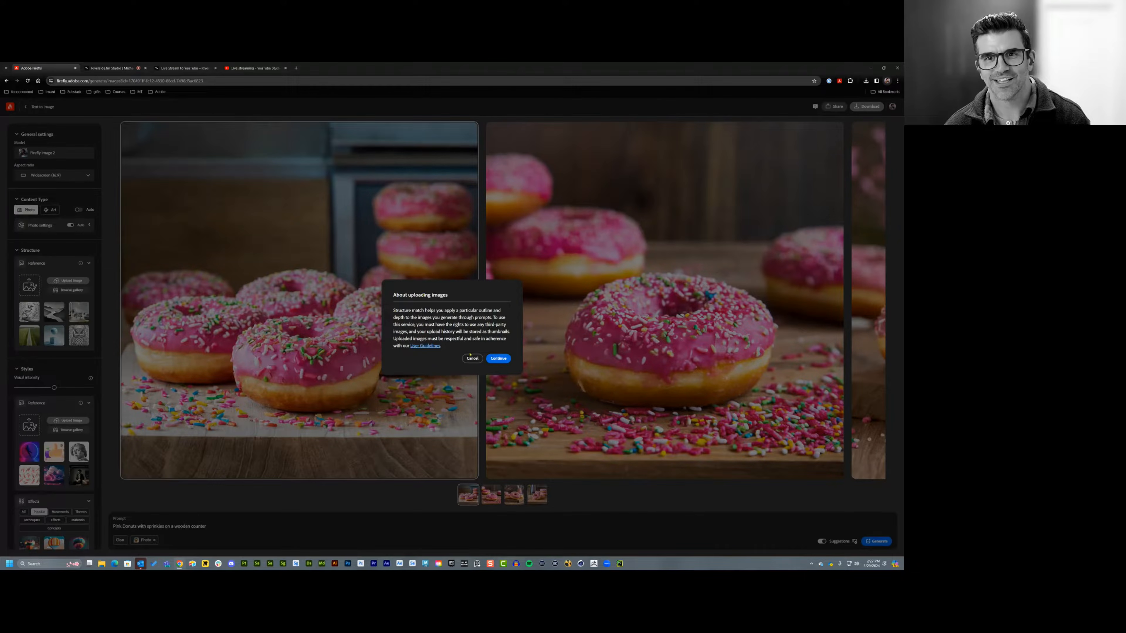
click(498, 358)
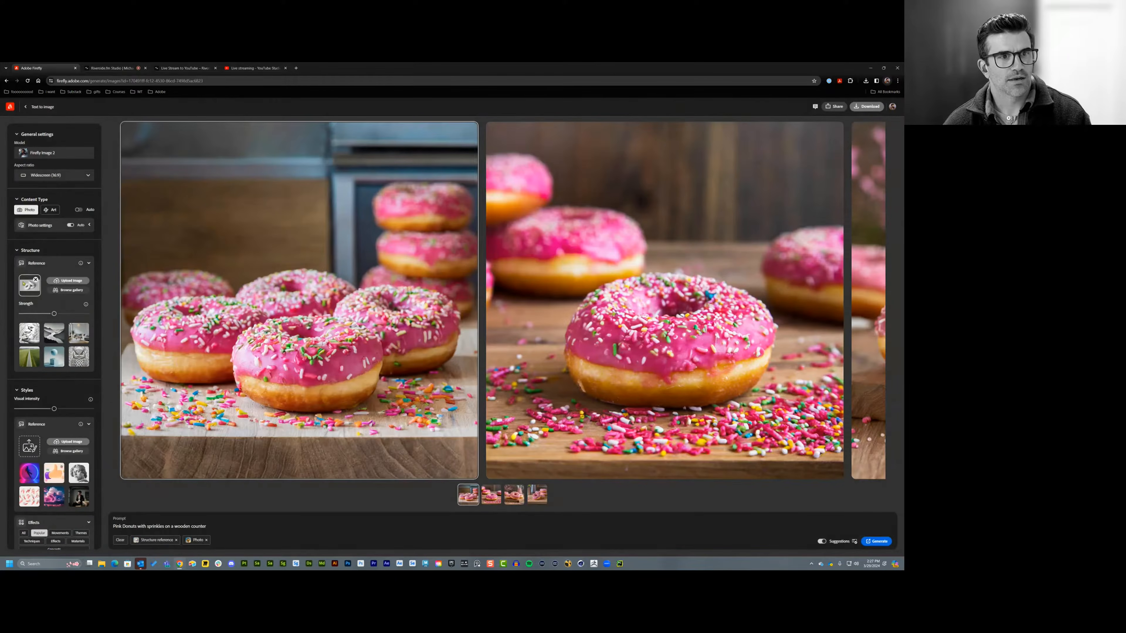
drag(54, 314, 85, 314)
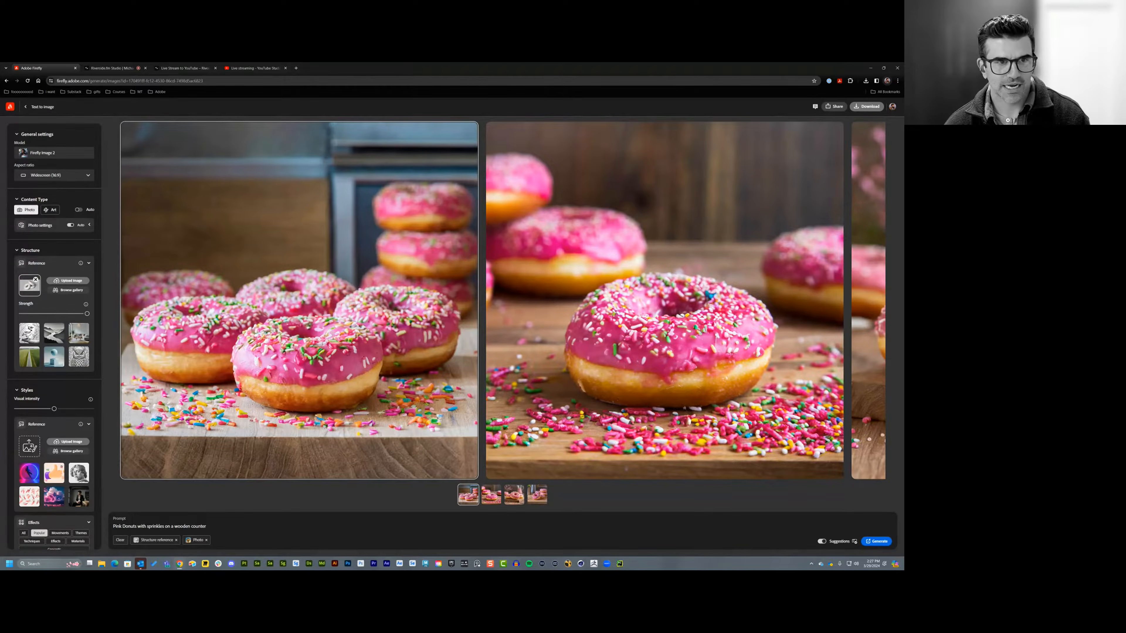
- Apply the Warm tone colour effect and Studio light lighting, and generate the donut images again
scroll(64, 321, down, 1)
scroll(63, 321, down, 2)
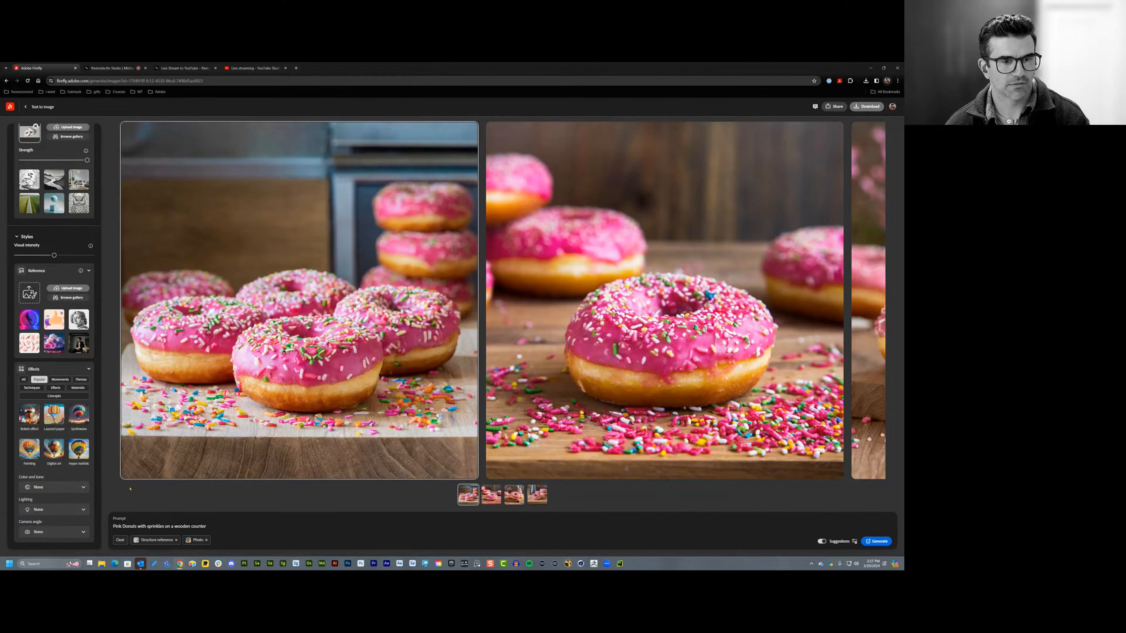
click(60, 488)
click(51, 469)
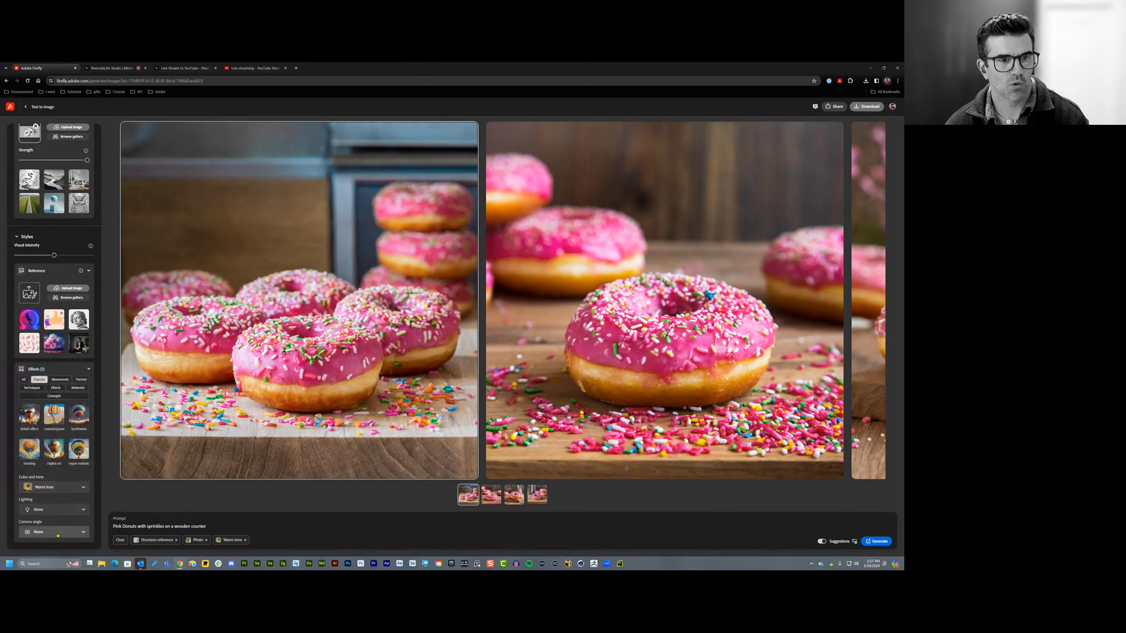
click(61, 511)
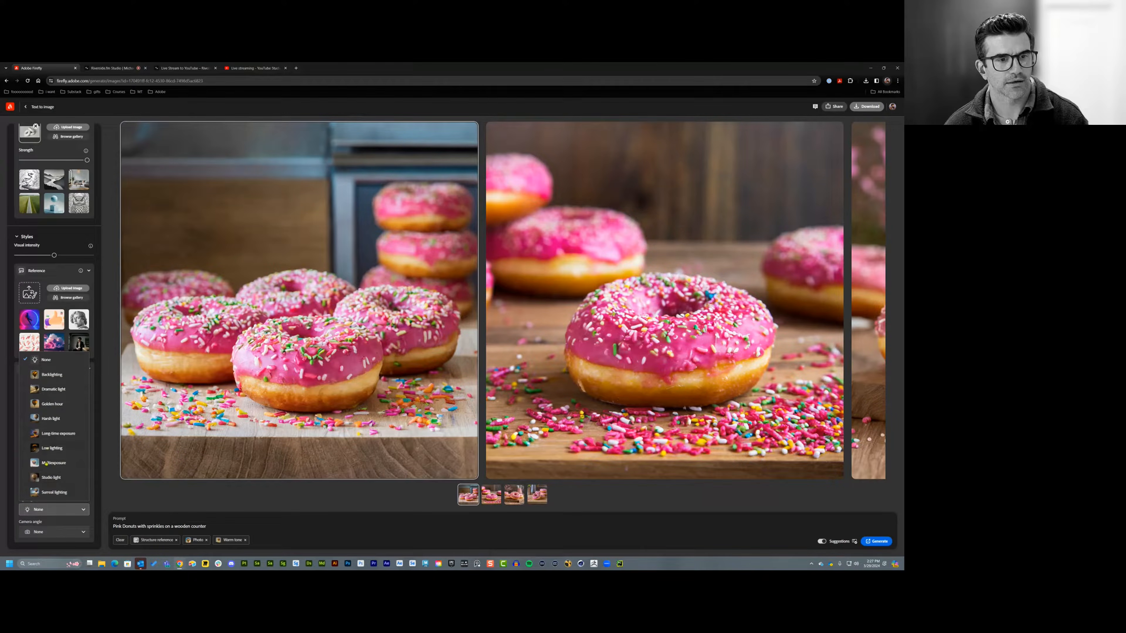
click(51, 478)
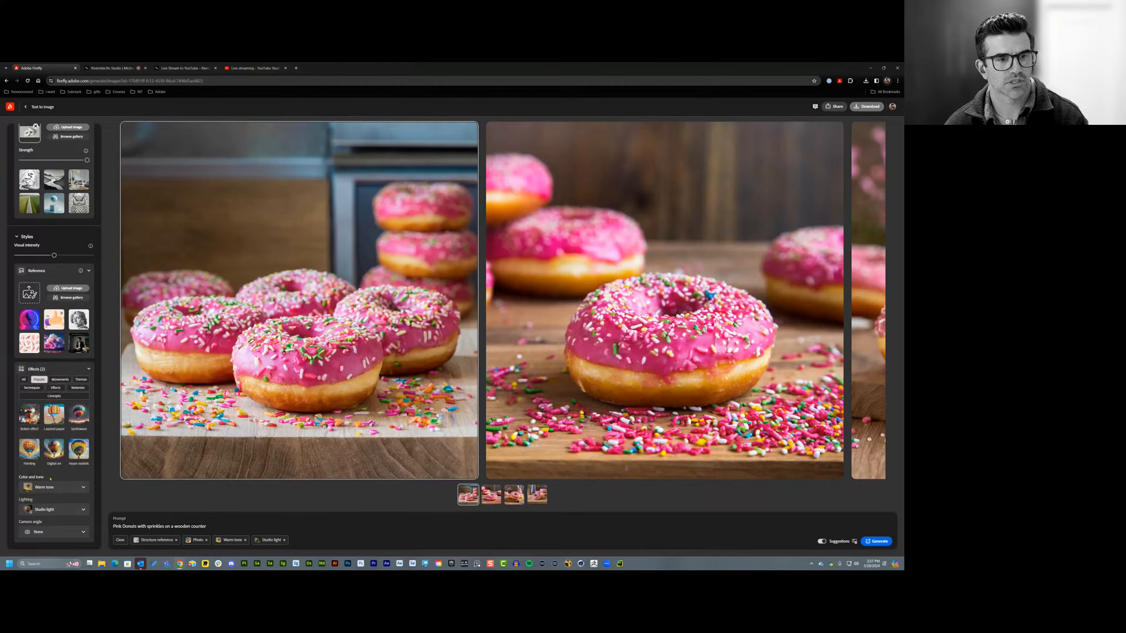
click(875, 542)
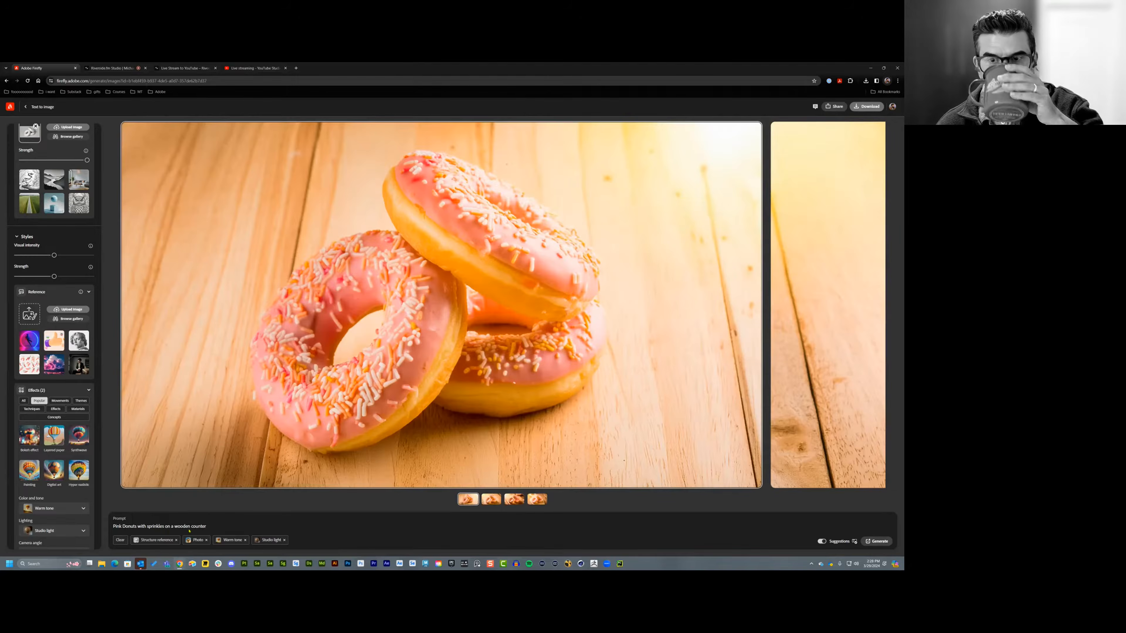
- Compare the generated donut variations and start downloading the third one, with loose sprinkles scattered on the wood
mouse_move(492, 433)
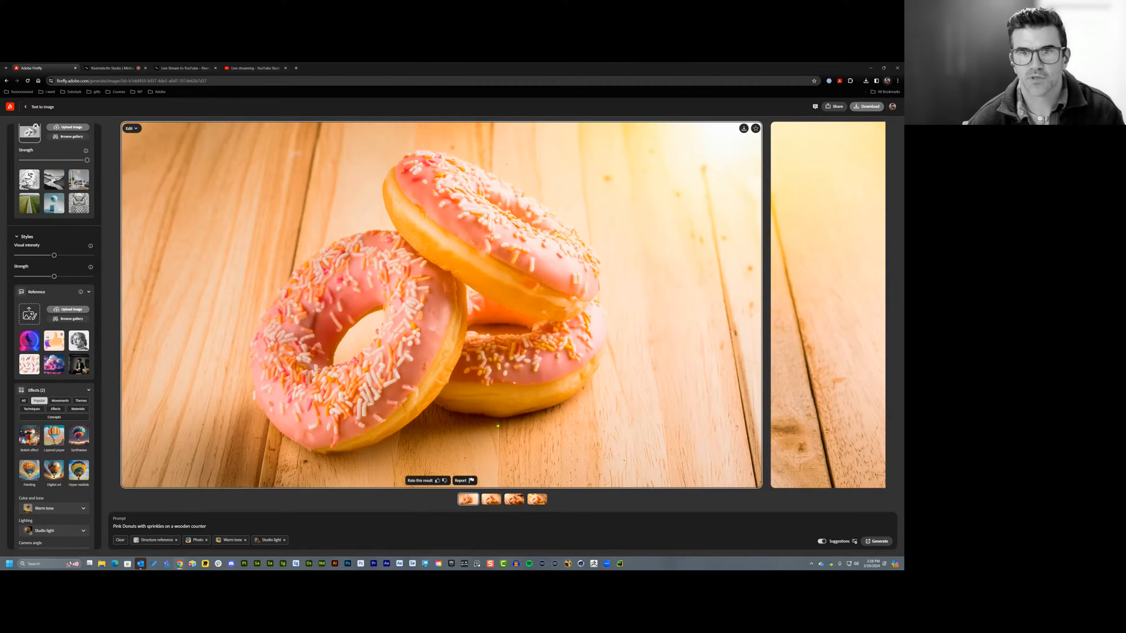
click(496, 499)
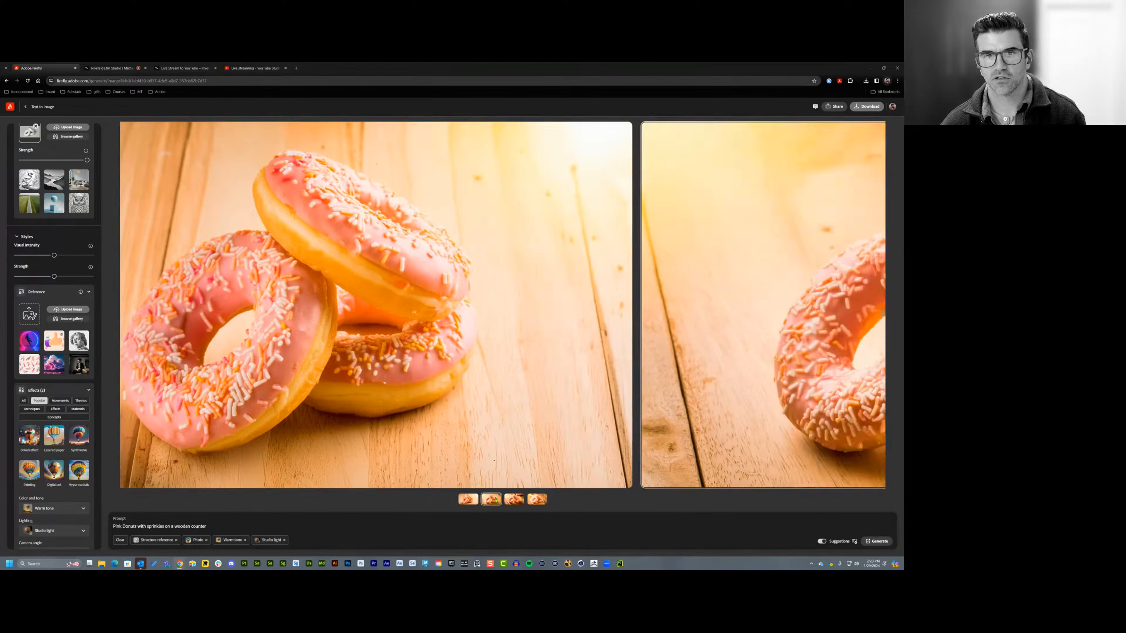
click(515, 499)
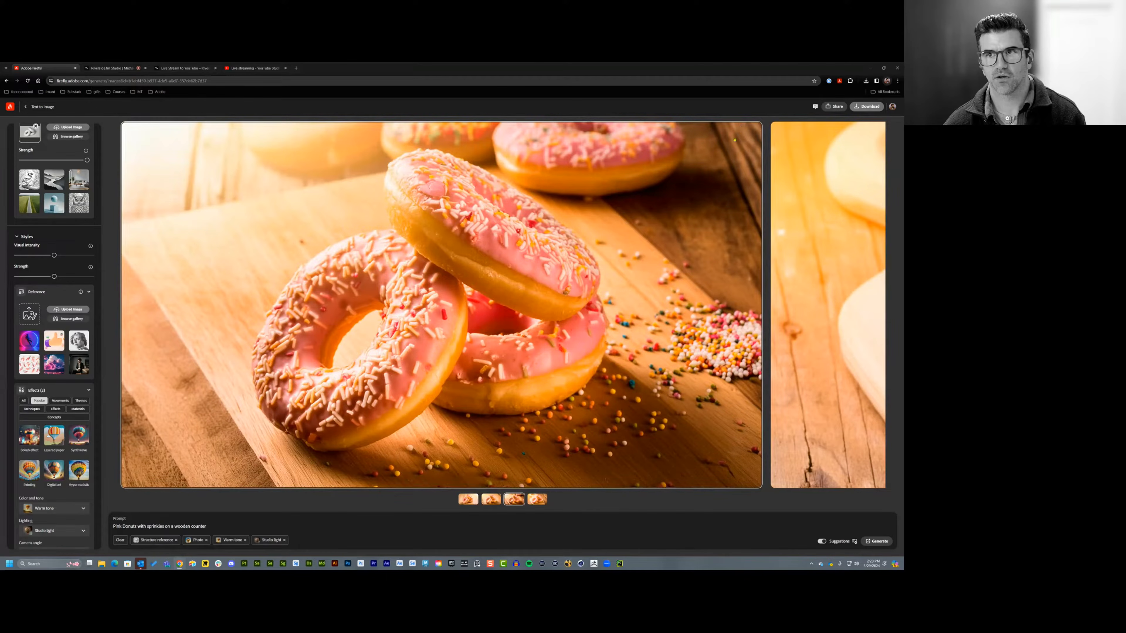
click(540, 497)
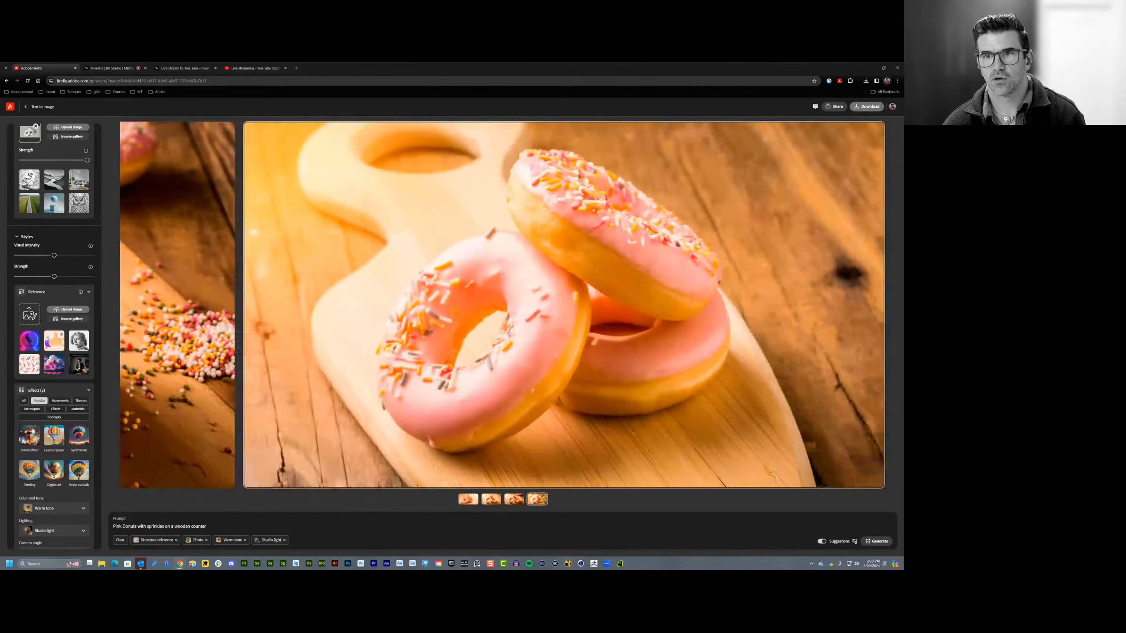
click(515, 500)
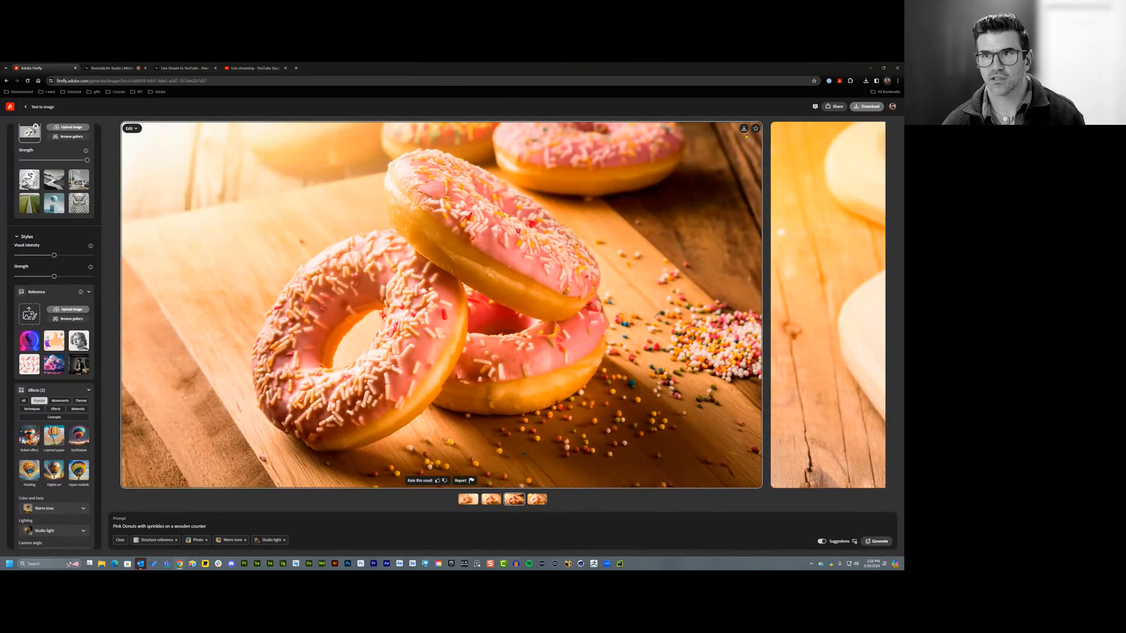
click(744, 128)
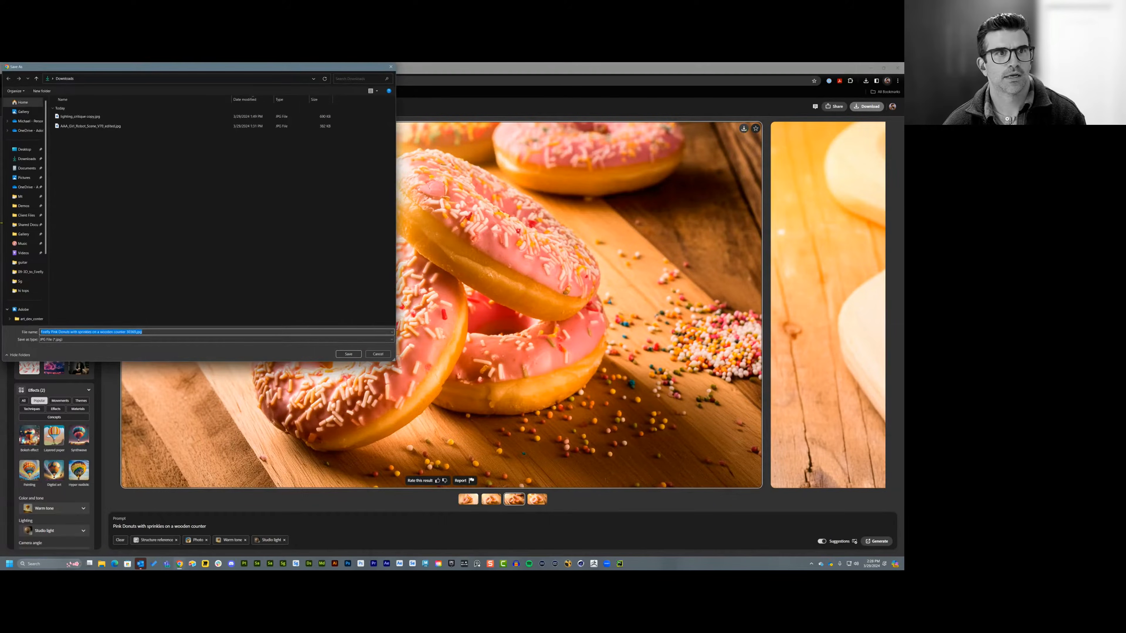
- Create a folder named Render in the Firefly Food folder under YouTube and save the image there with its suggested name
click(25, 272)
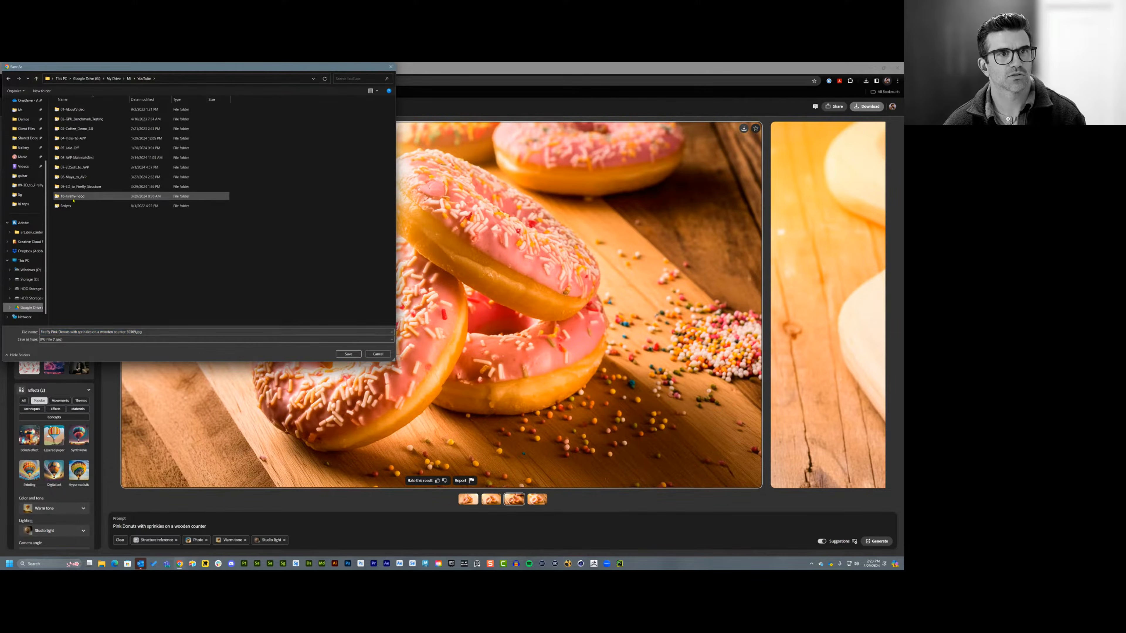
double_click(73, 196)
right_click(73, 200)
mouse_move(105, 256)
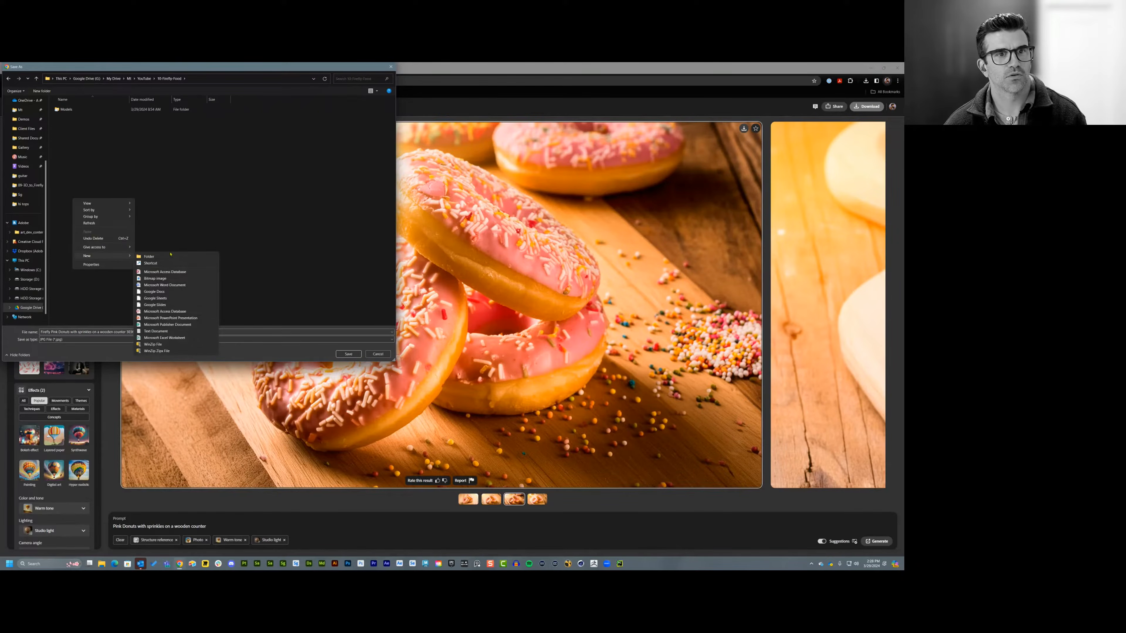
click(171, 255)
text(Ren)
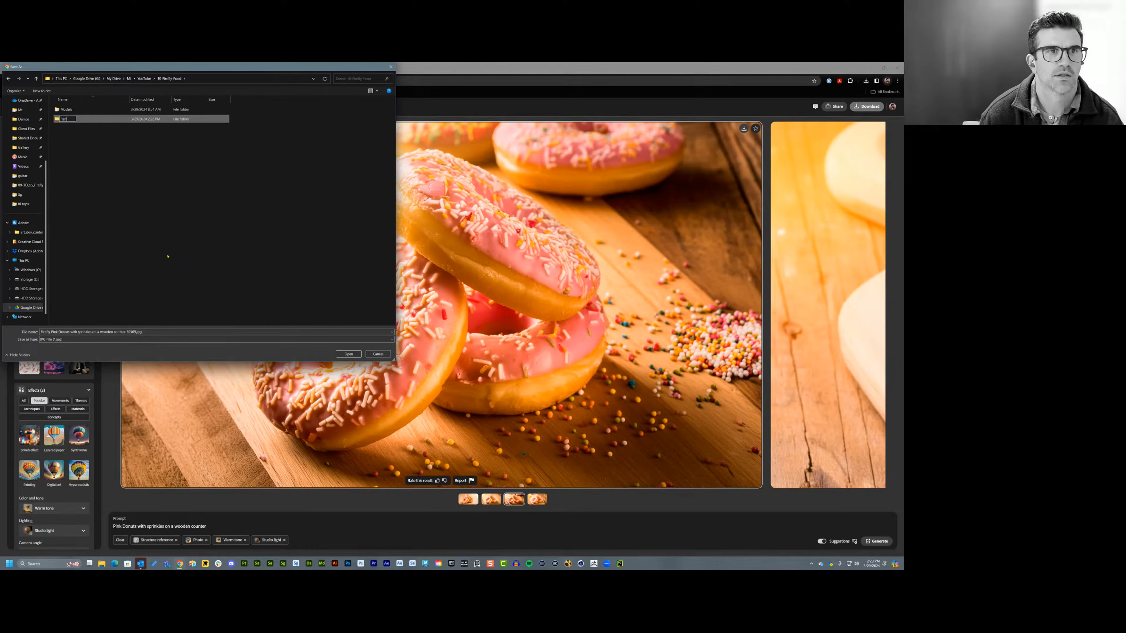
text(der)
key(Return)
double_click(69, 120)
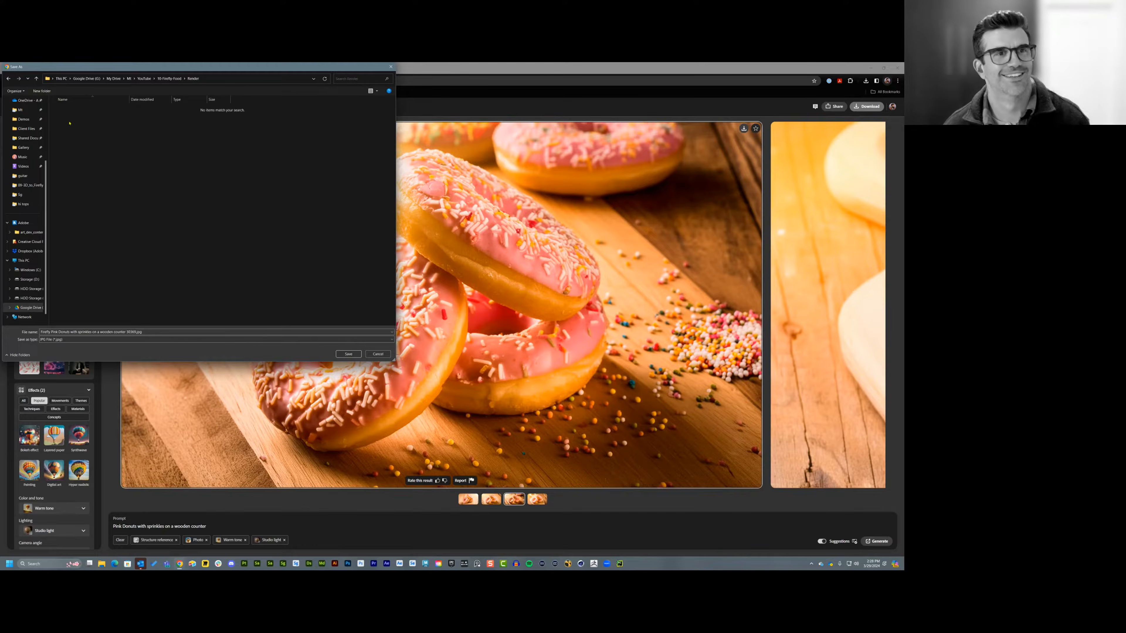
click(342, 353)
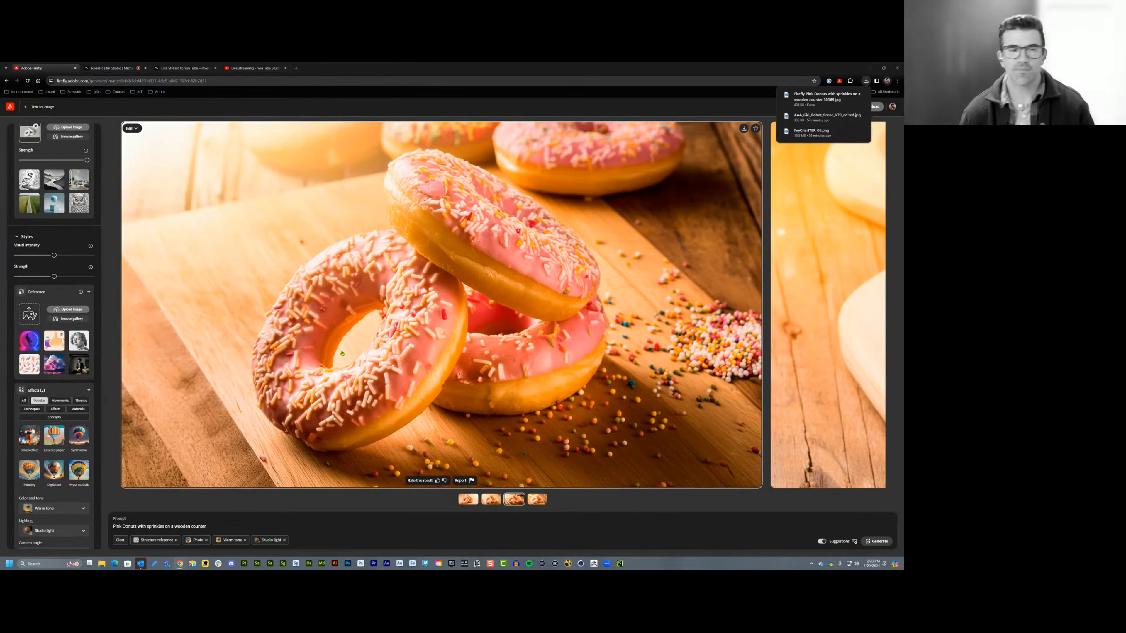
- Generate images from the new prompt "Purple donuts on a black slate platter with lilac flowers" and show effects from all categories
drag(222, 525, 107, 525)
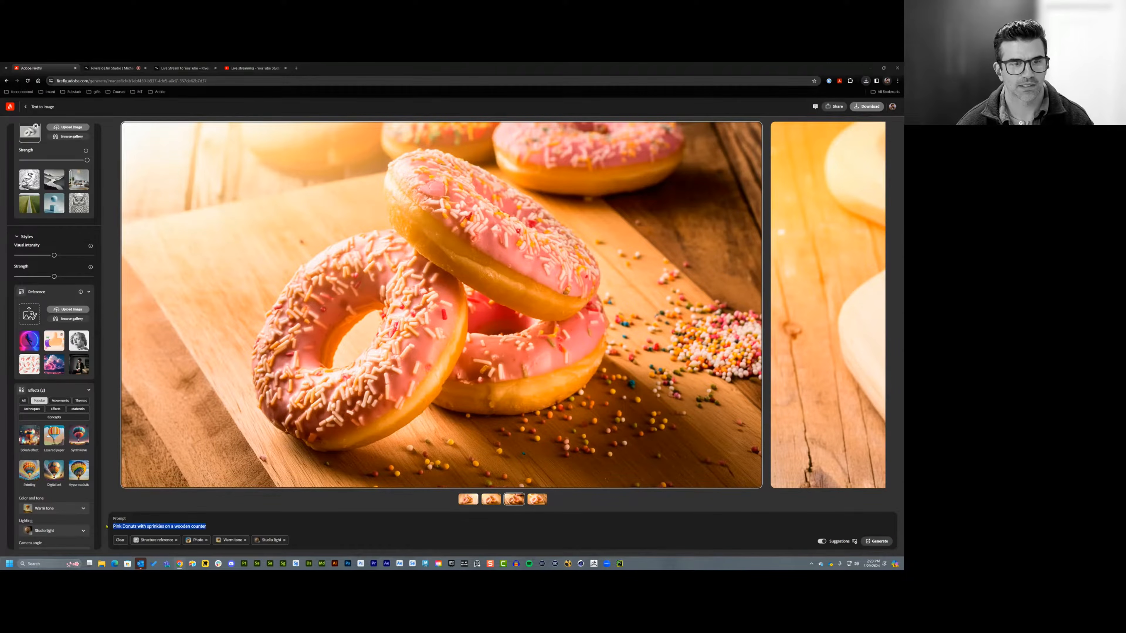
text(Purple )
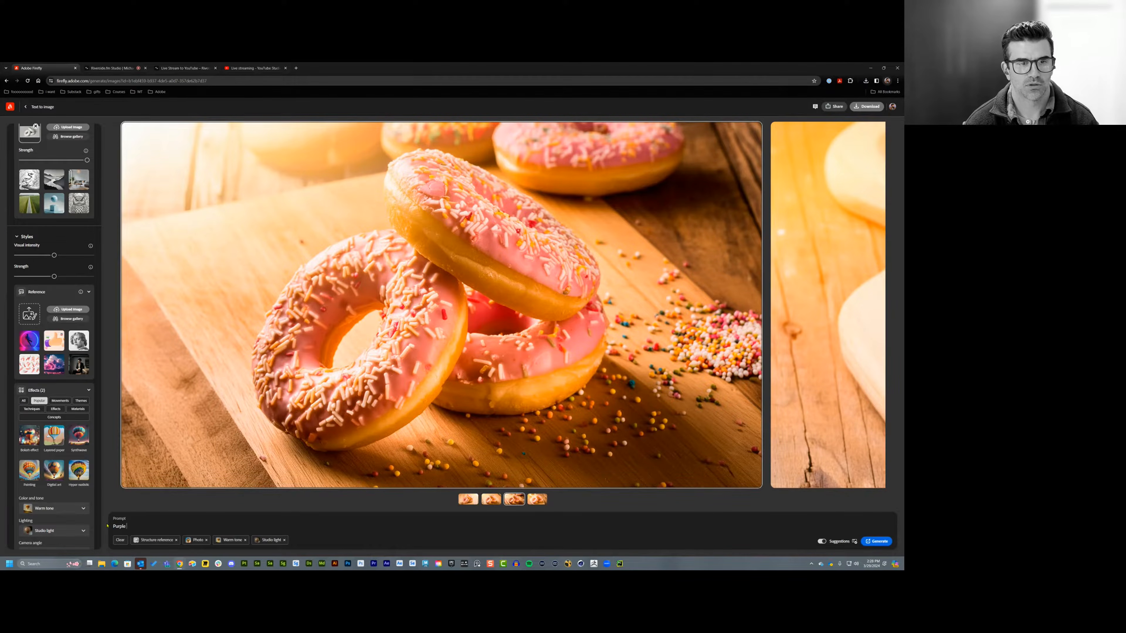
text(done)
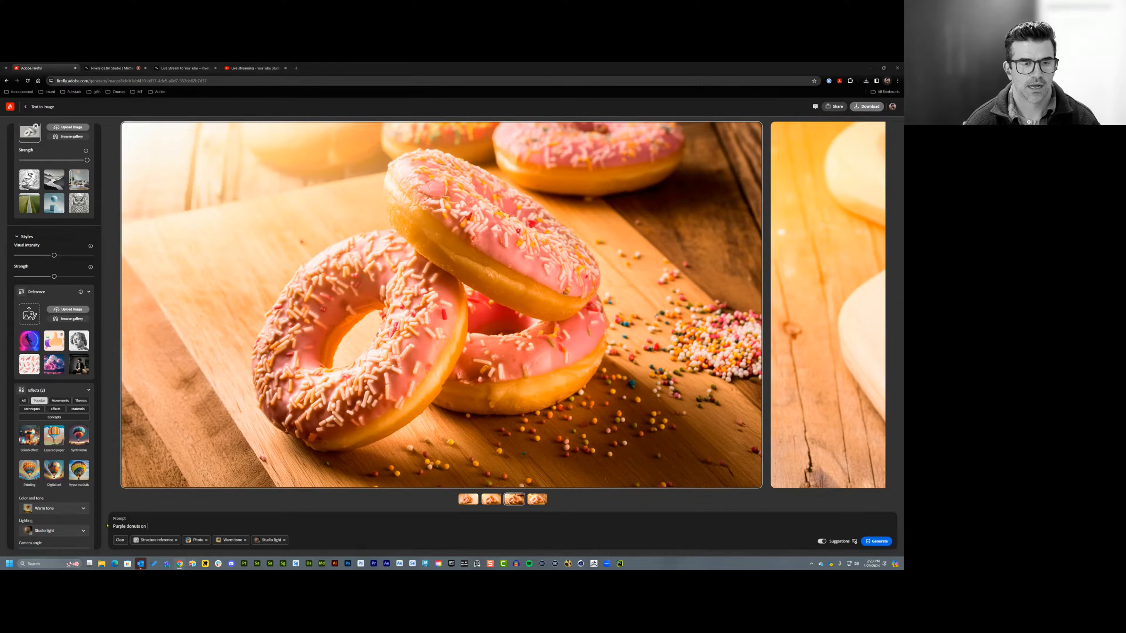
text(ts on a )
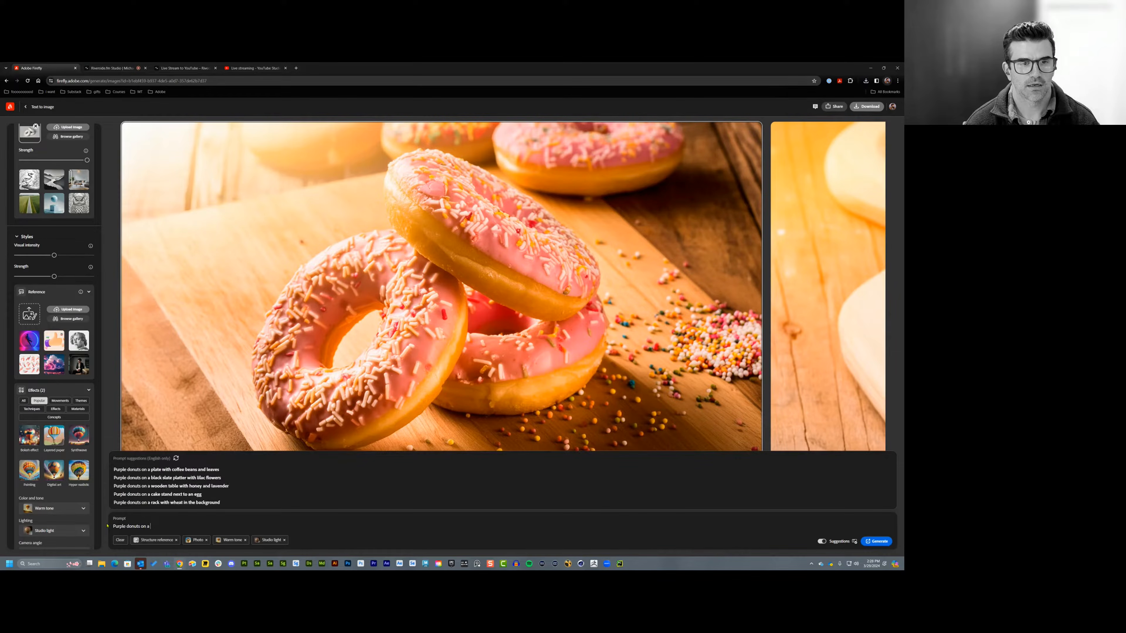
text(mar)
key(BackSpace)
key(BackSpace)
key(BackSpace)
key(BackSpace)
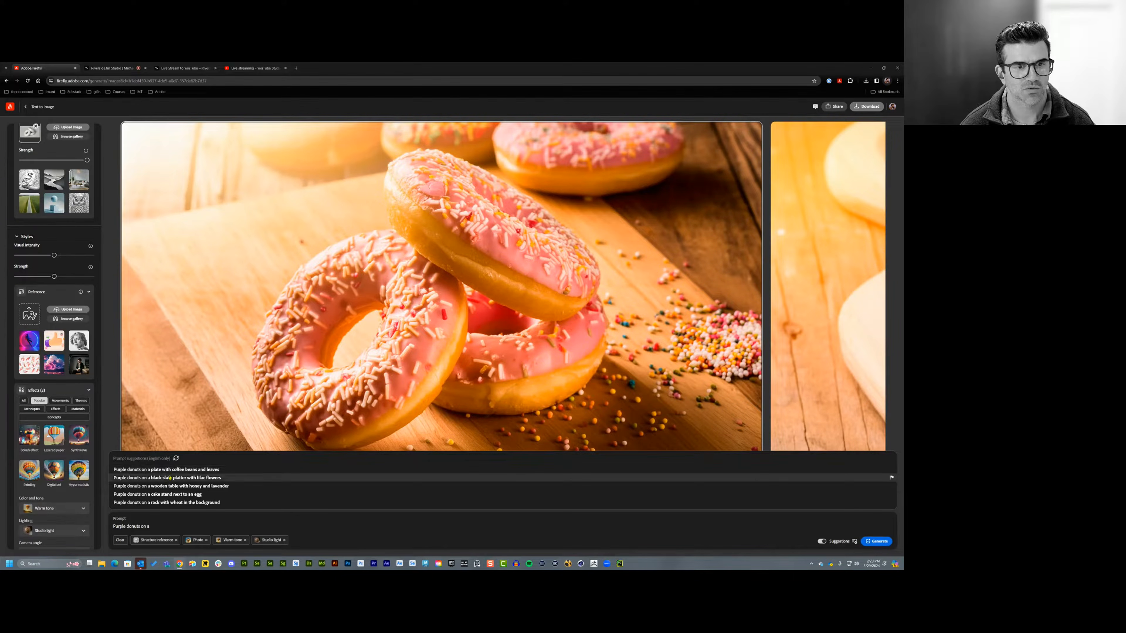
click(169, 479)
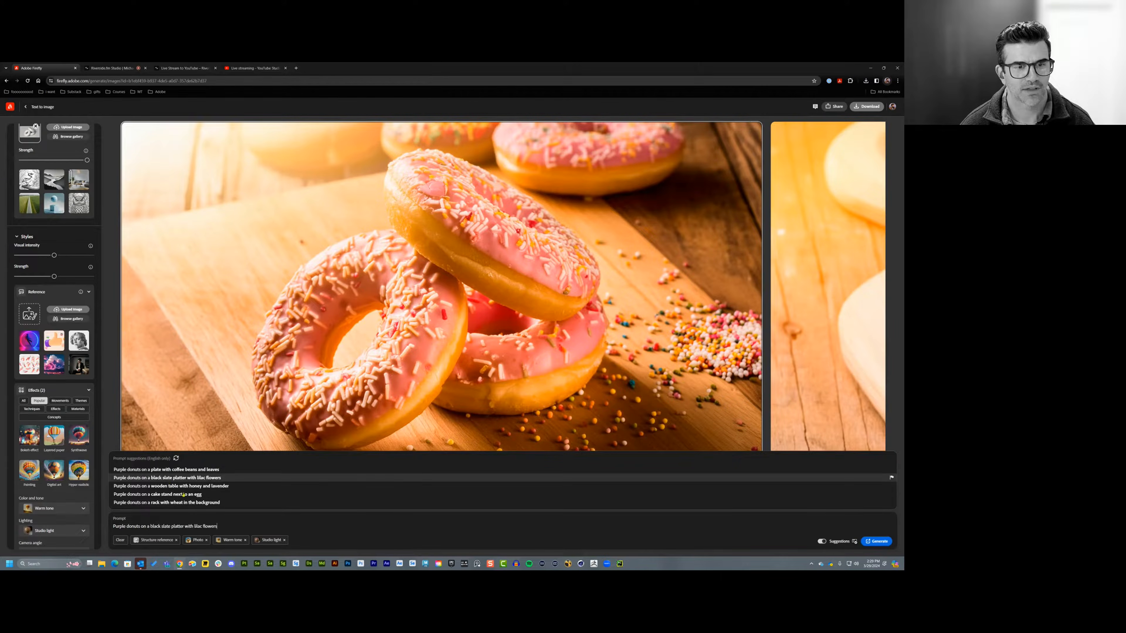
click(877, 542)
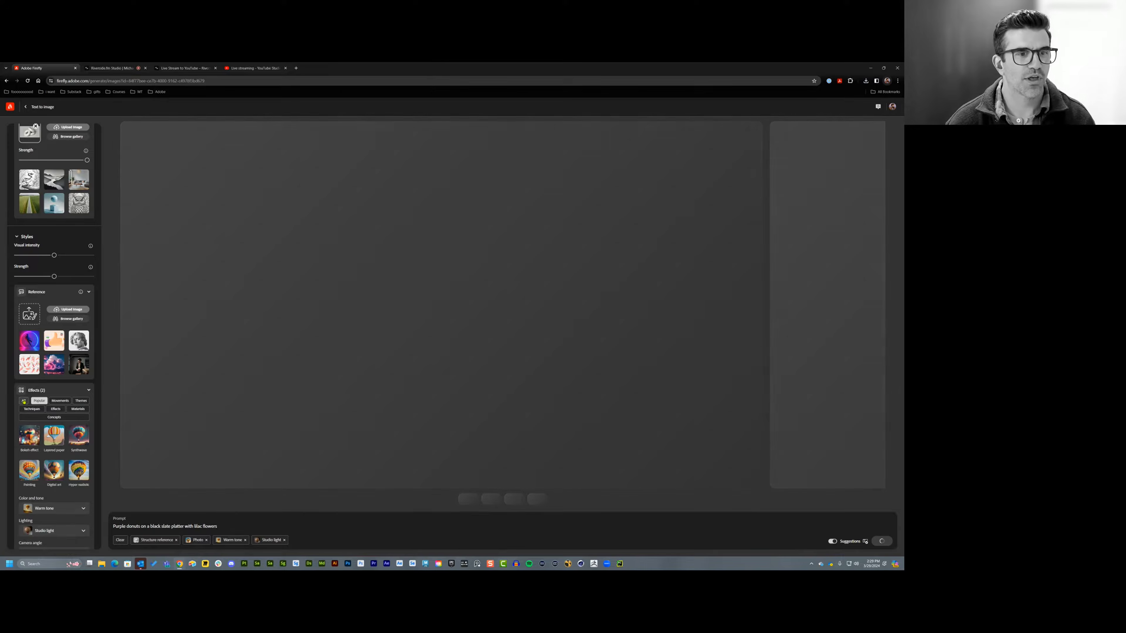
click(23, 400)
scroll(47, 432, down, 3)
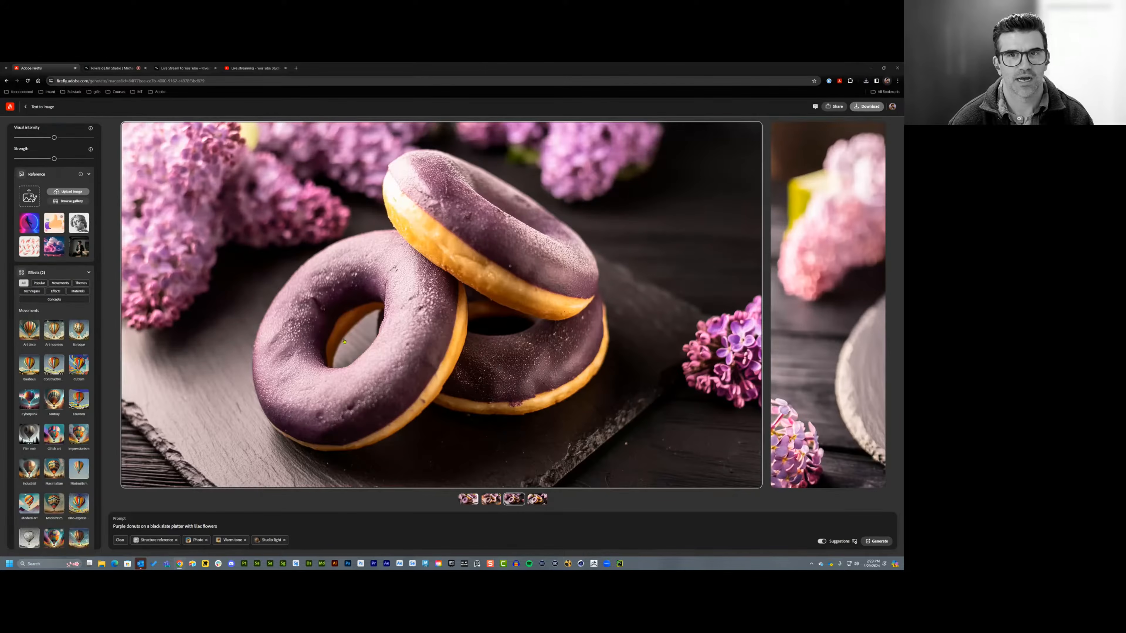
- Compare the purple donut variations and save the first one in the Render folder with its suggested name
mouse_move(370, 247)
click(491, 499)
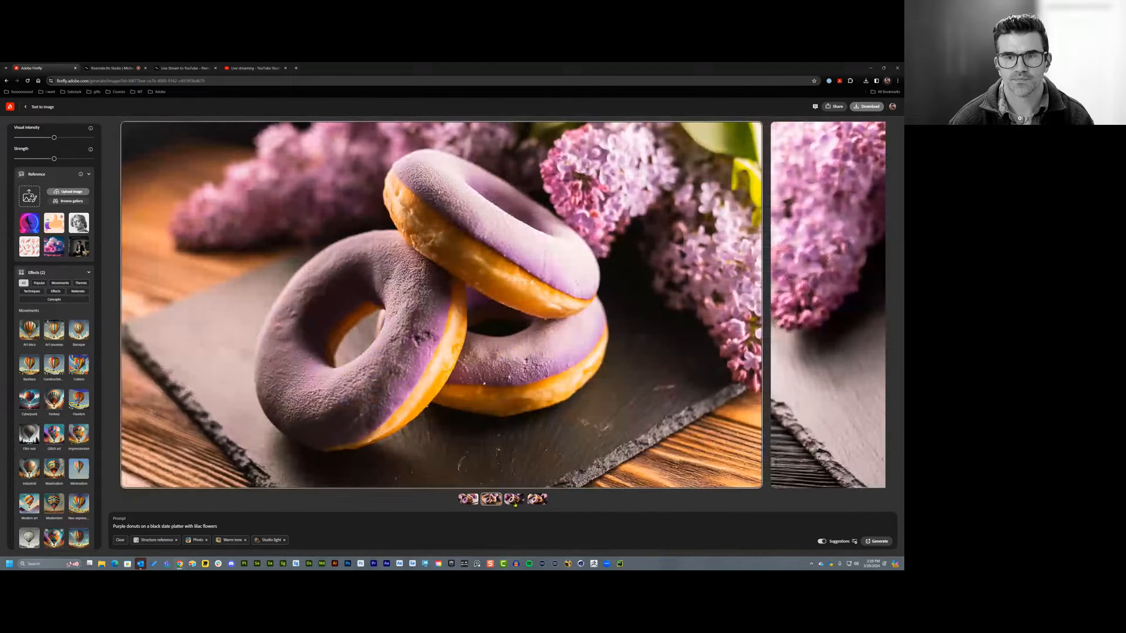
click(514, 500)
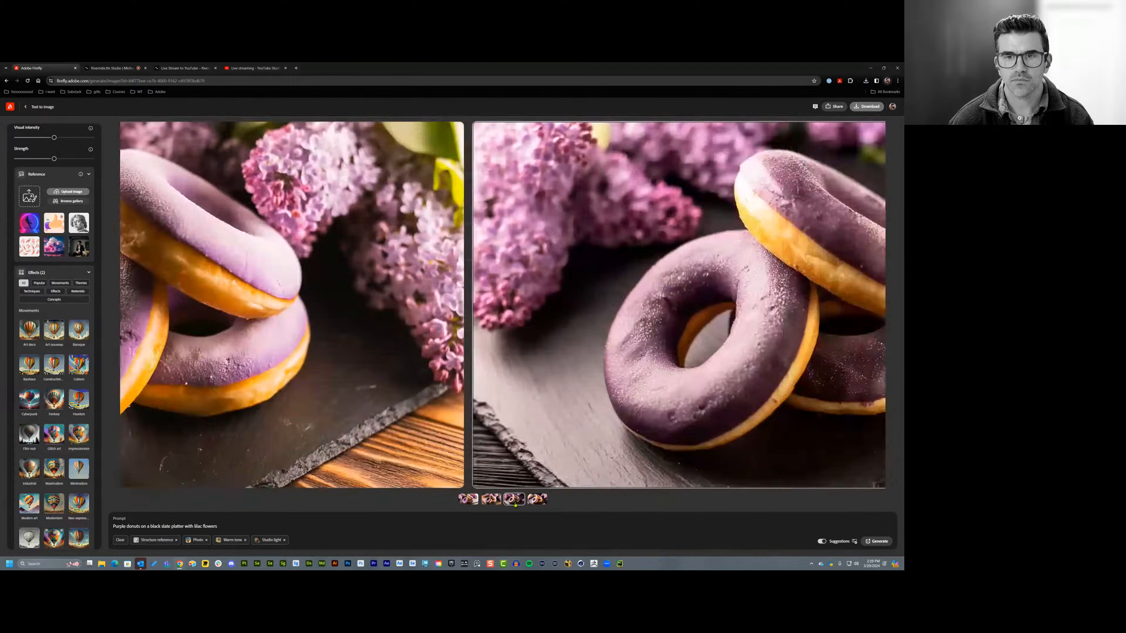
click(536, 500)
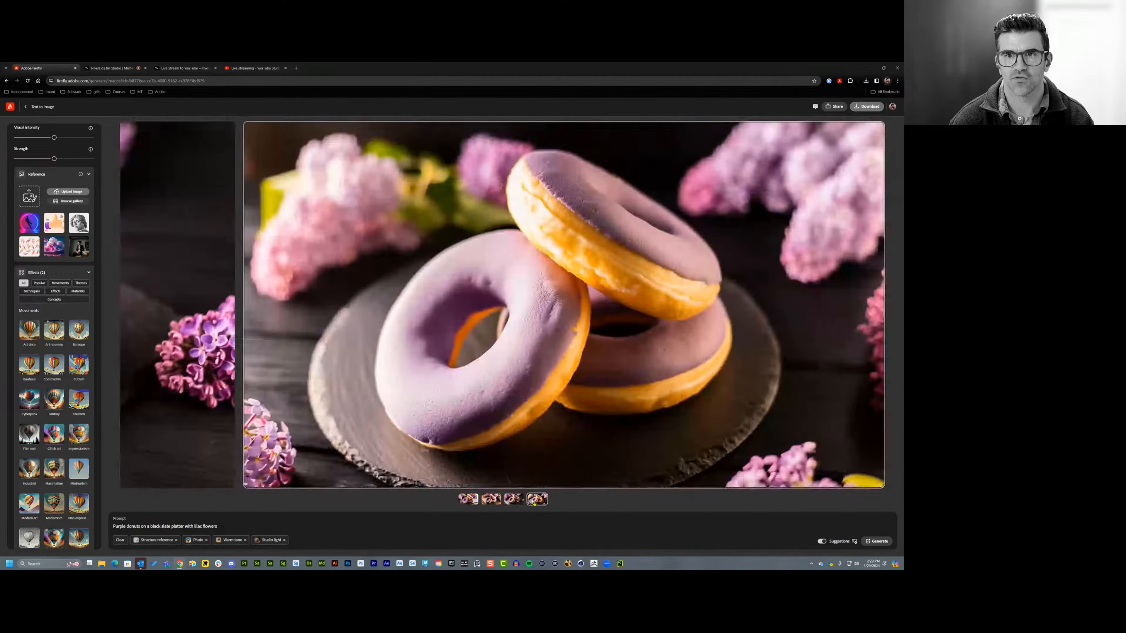
click(488, 501)
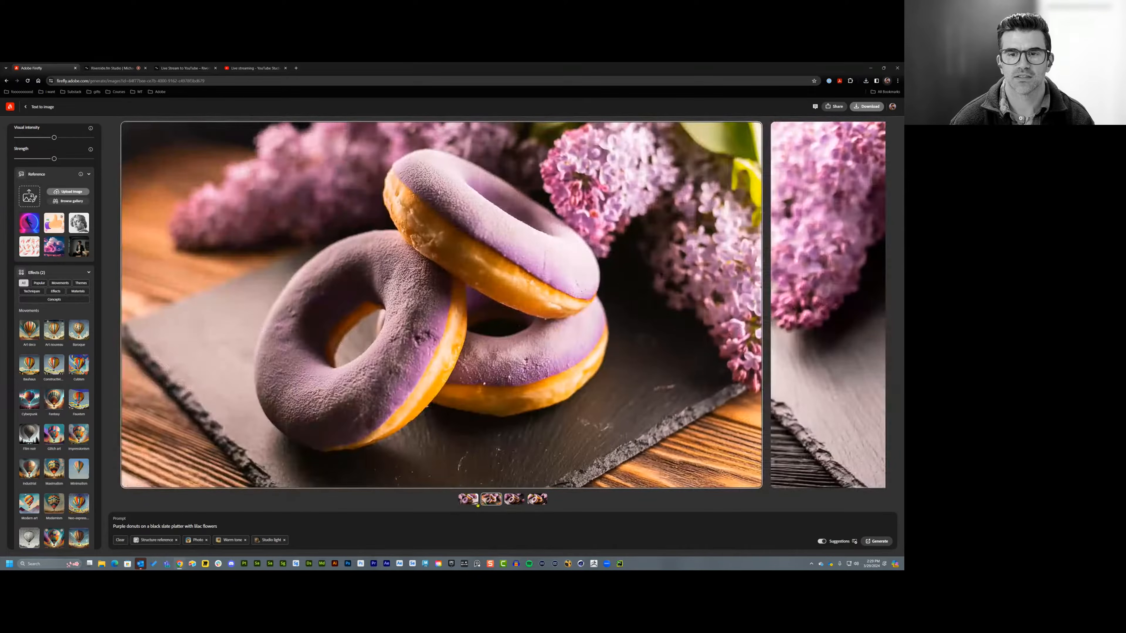
click(475, 502)
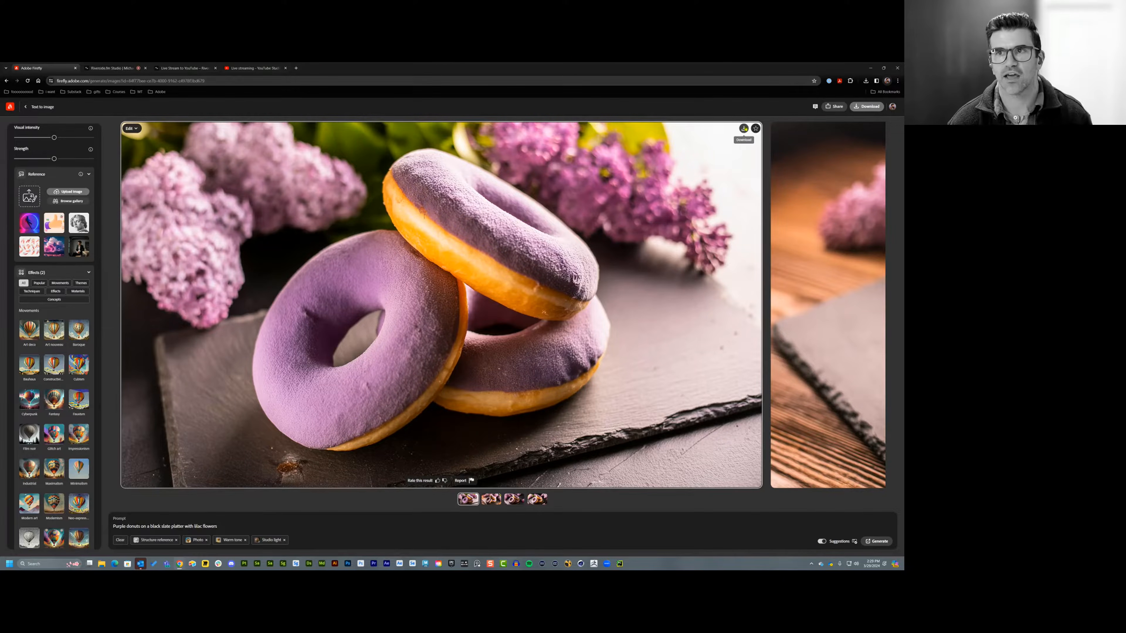
click(744, 128)
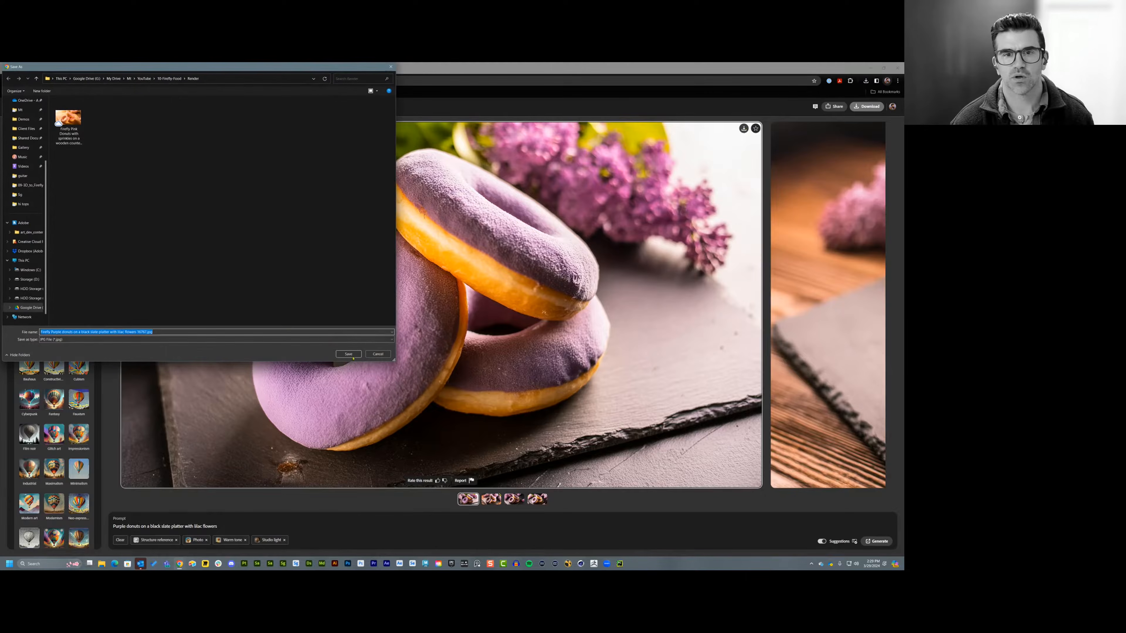
click(350, 355)
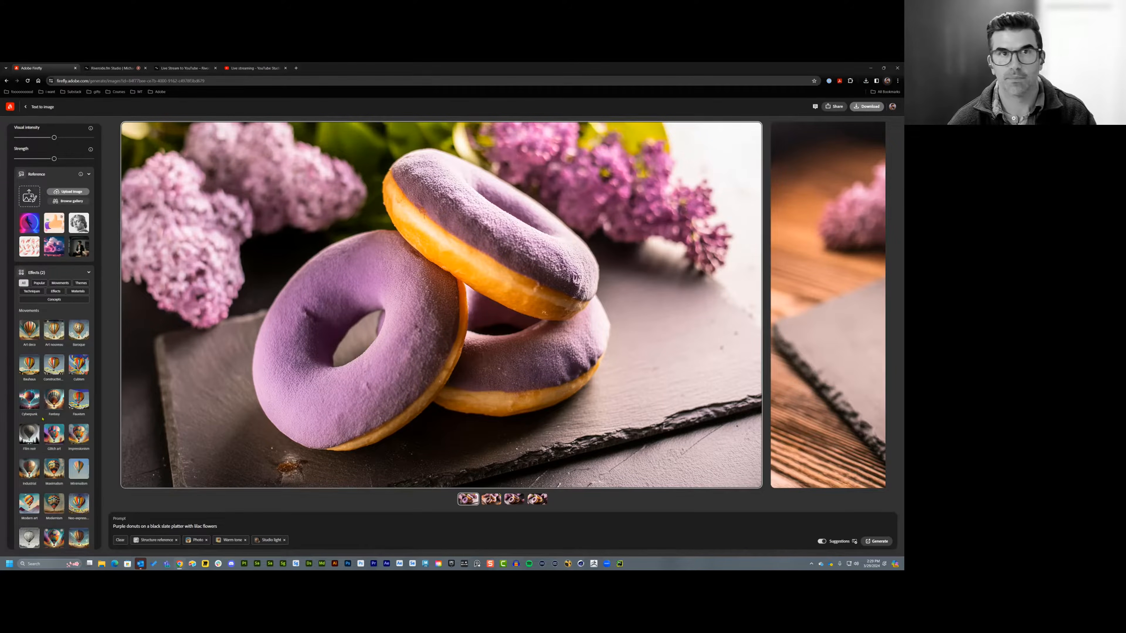
- Switch the content type to Art and apply the Watercolor technique effect
scroll(42, 418, down, 2)
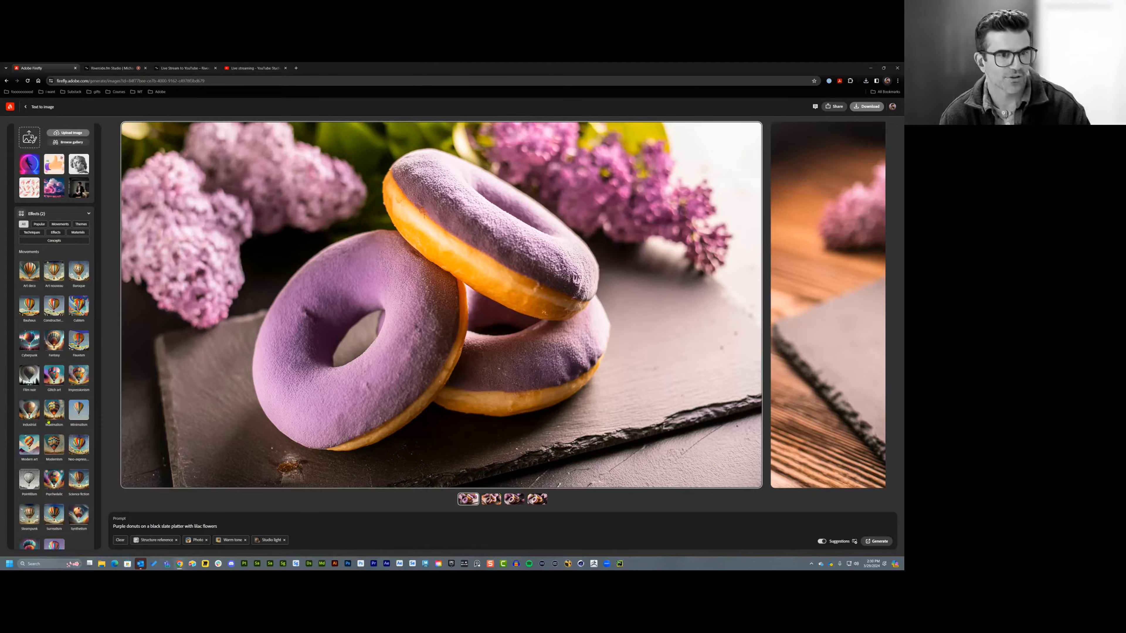
scroll(49, 421, down, 2)
scroll(52, 419, up, 3)
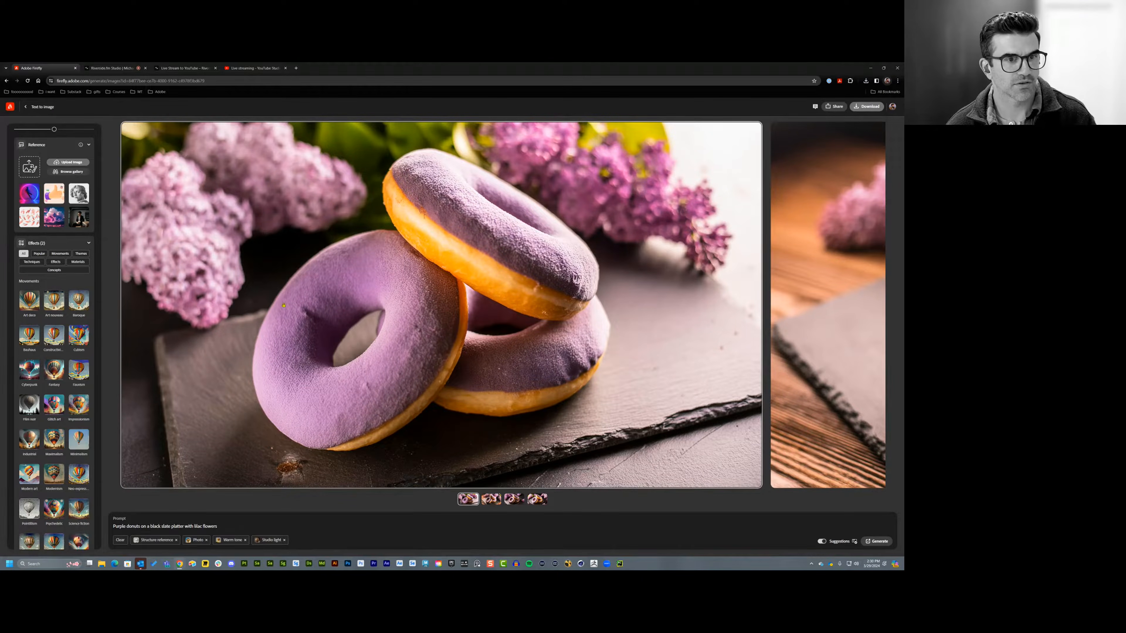
scroll(57, 212, up, 8)
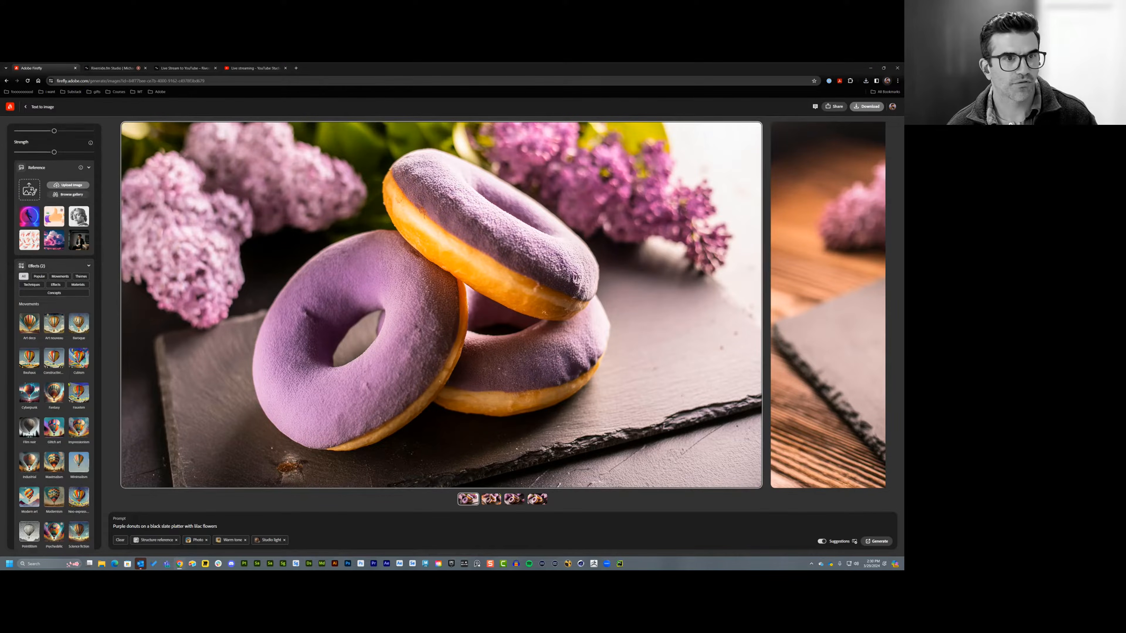
click(52, 211)
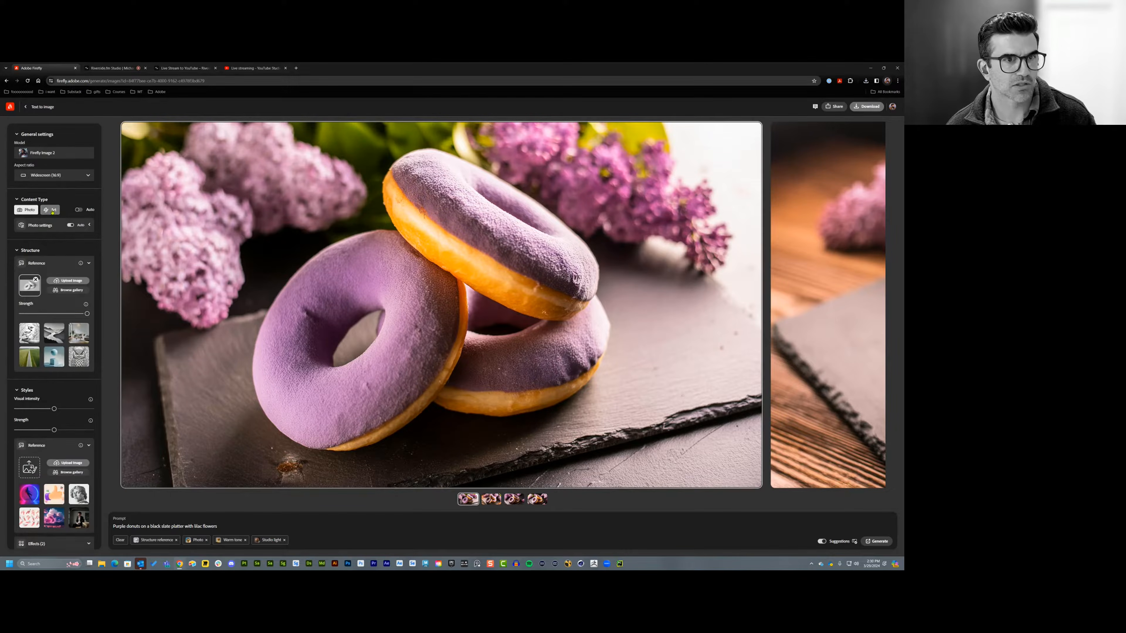
scroll(69, 342, down, 7)
scroll(69, 342, down, 3)
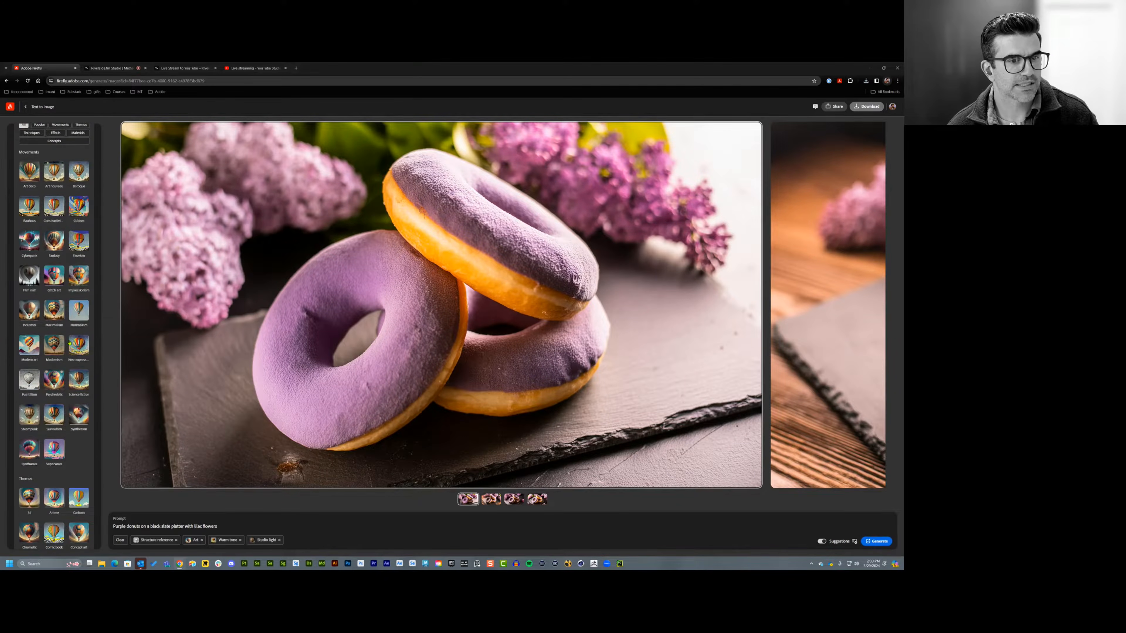
scroll(69, 344, down, 6)
scroll(69, 390, down, 12)
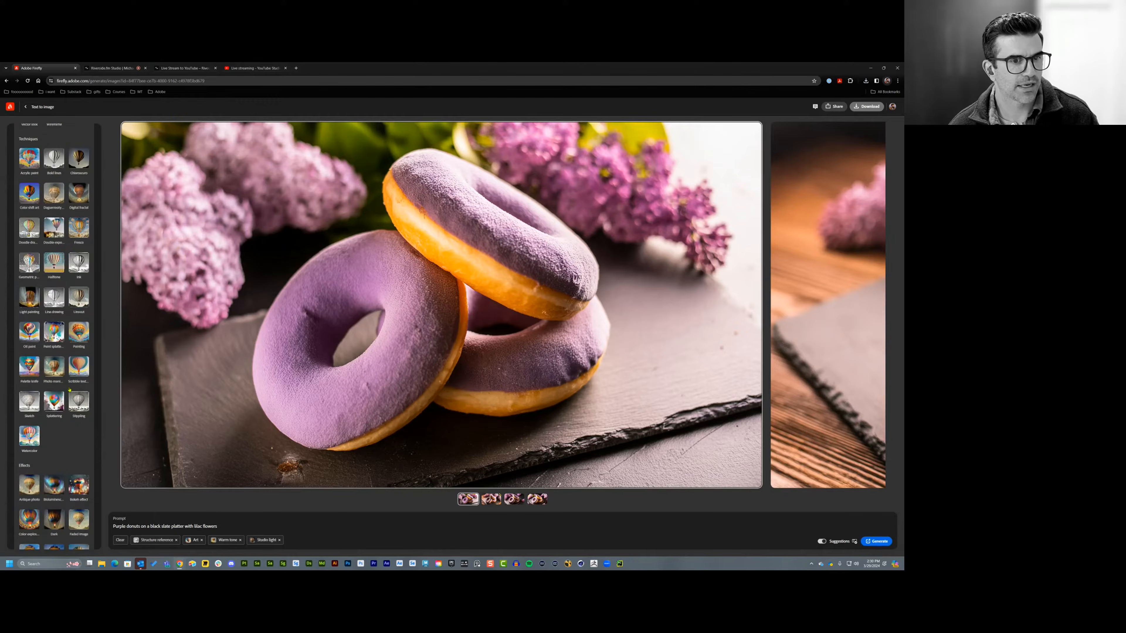
click(35, 438)
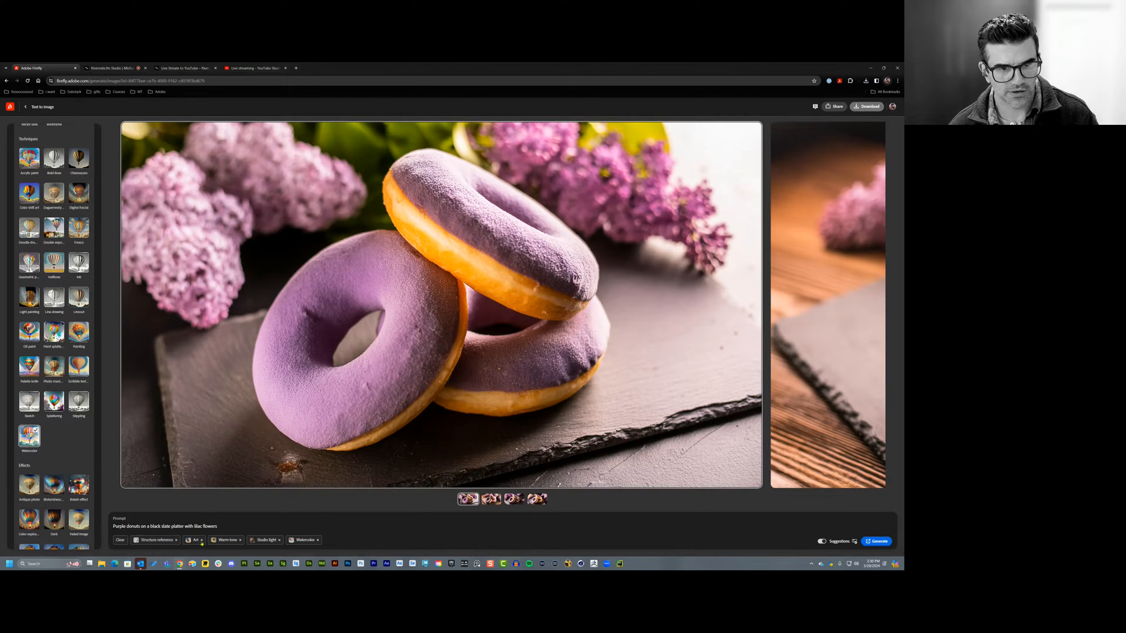
- Replace the Warm tone and Studio light effects with Dramatic light lighting, and generate the purple donut images again
click(240, 540)
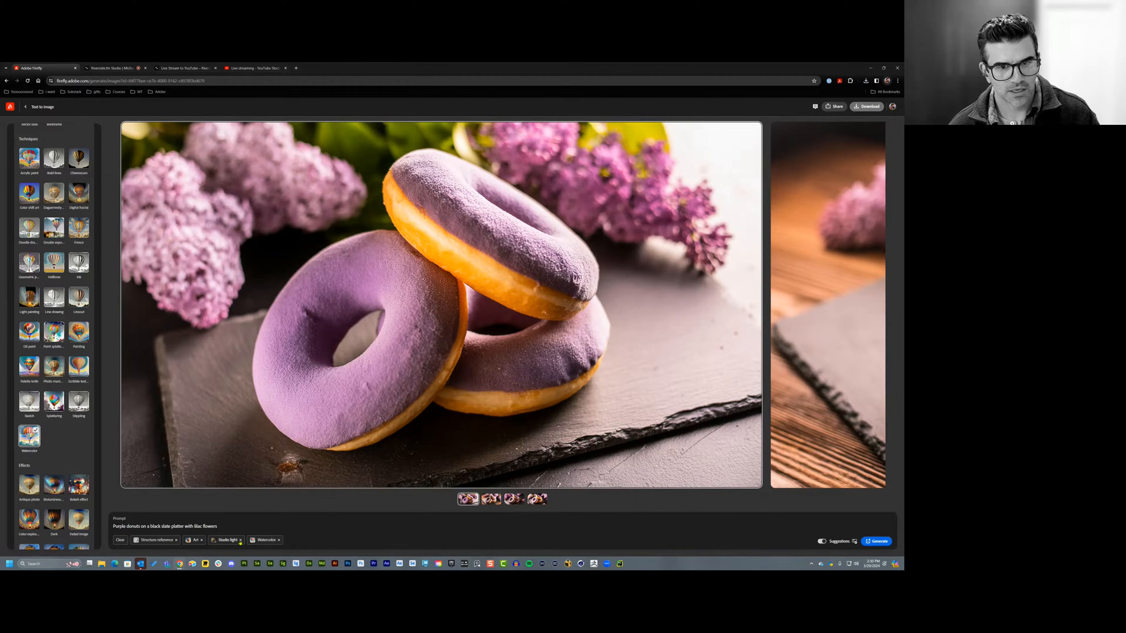
click(241, 540)
scroll(68, 442, down, 10)
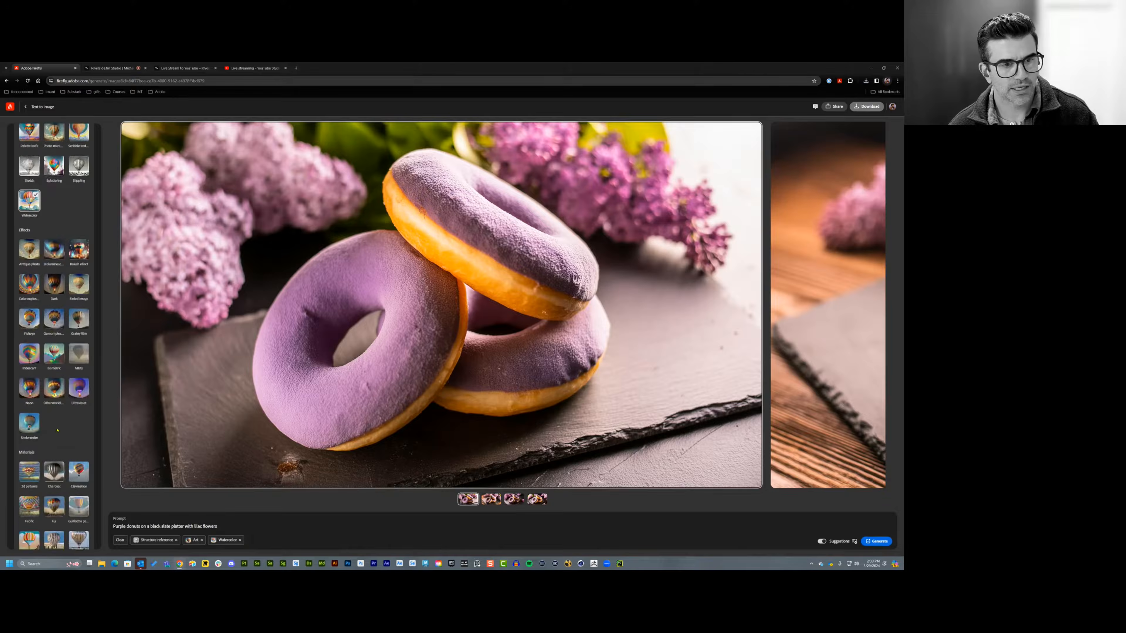
click(52, 511)
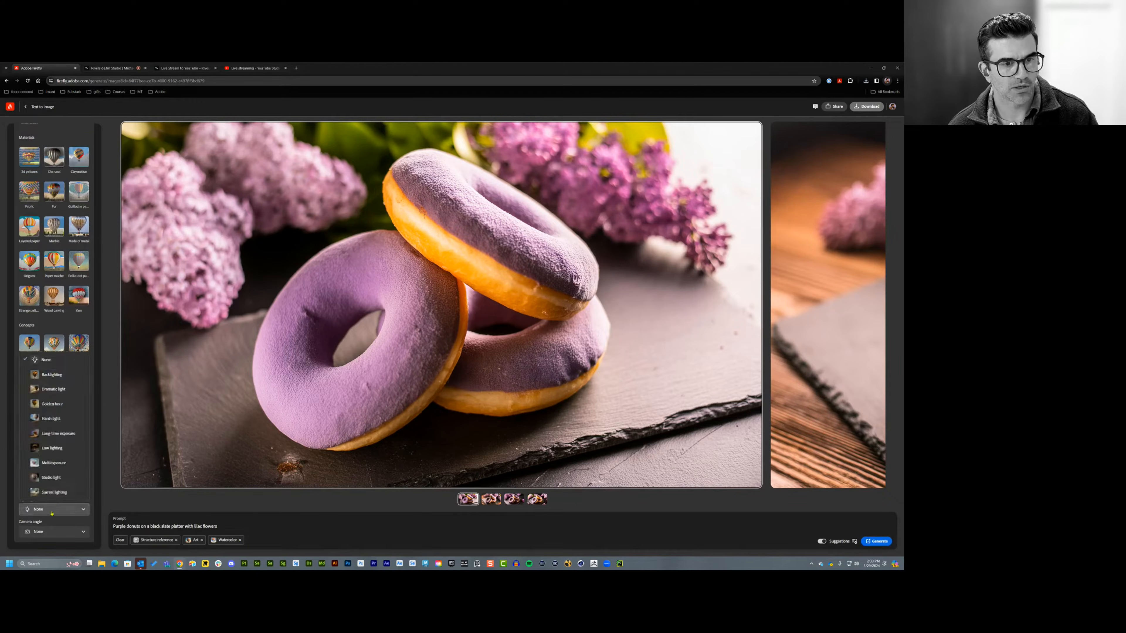
click(61, 392)
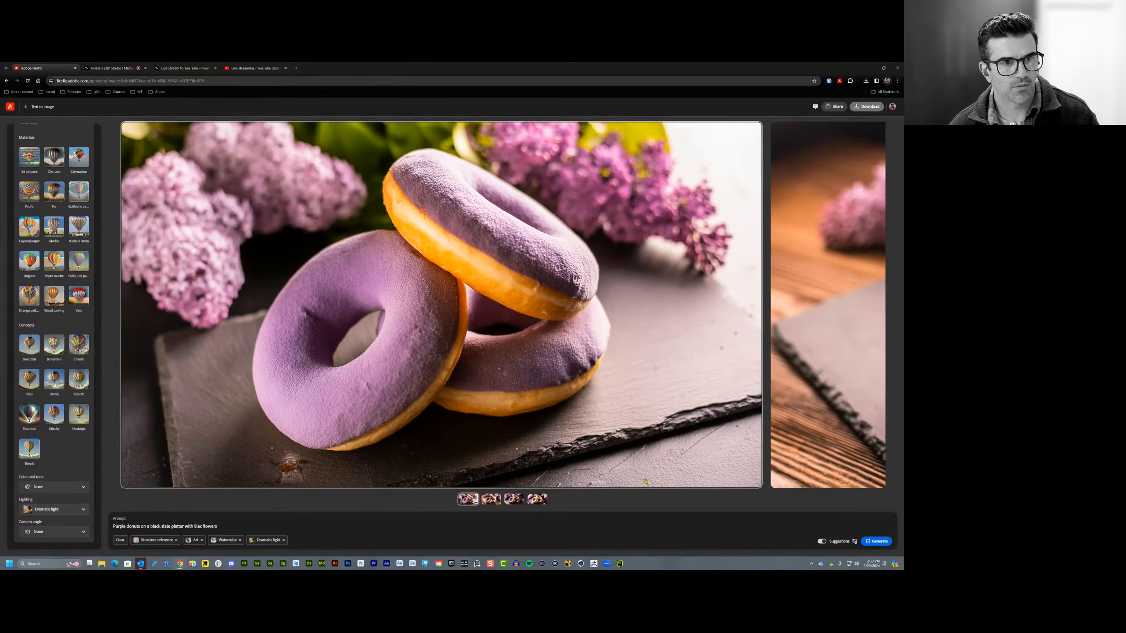
click(875, 541)
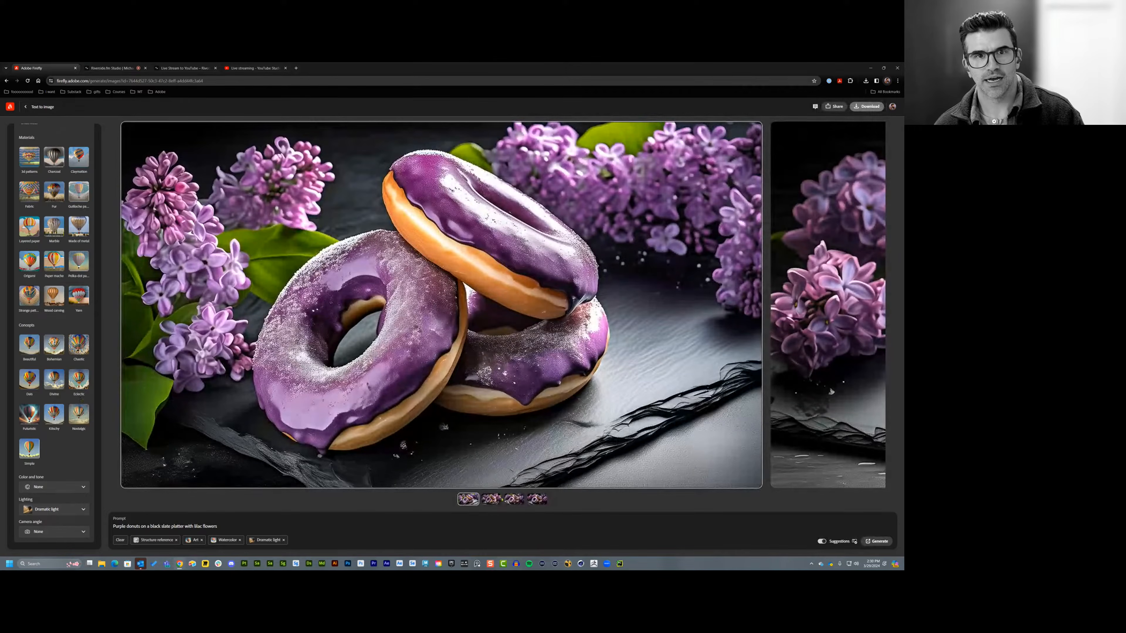
- Review the other art-style variations, add the Futuristic concept effect, and regenerate the images
click(493, 501)
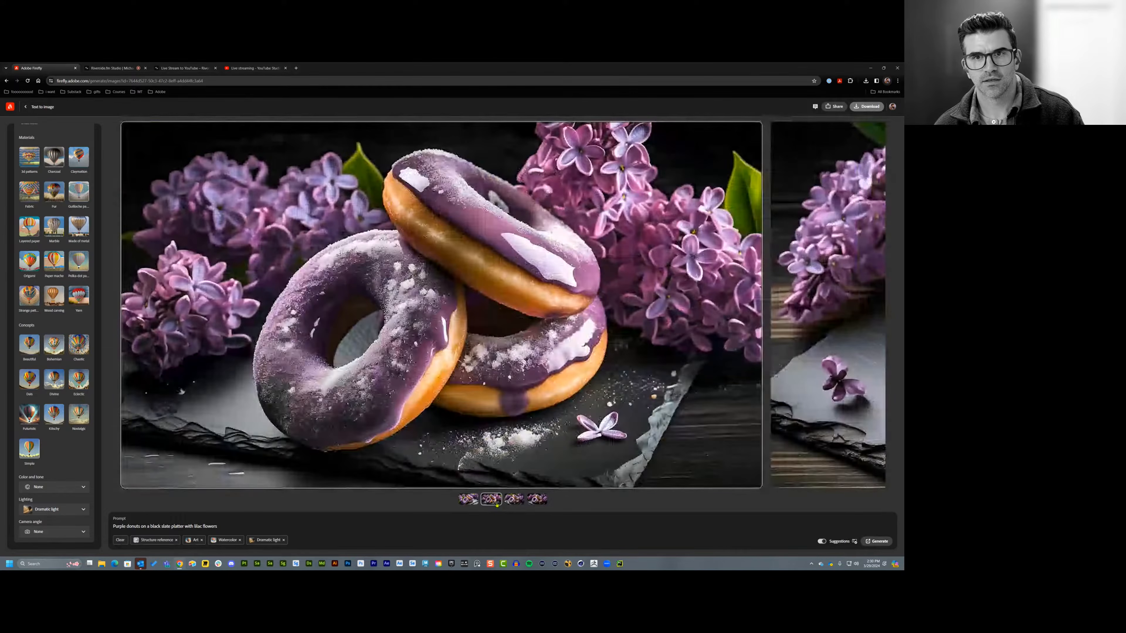
click(510, 501)
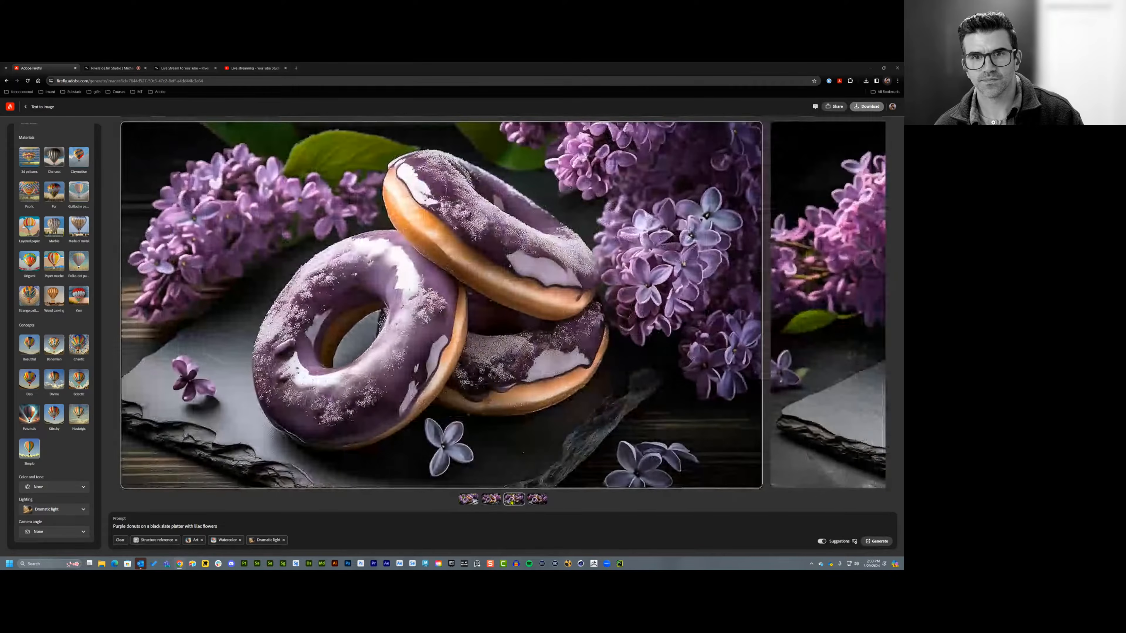
click(536, 501)
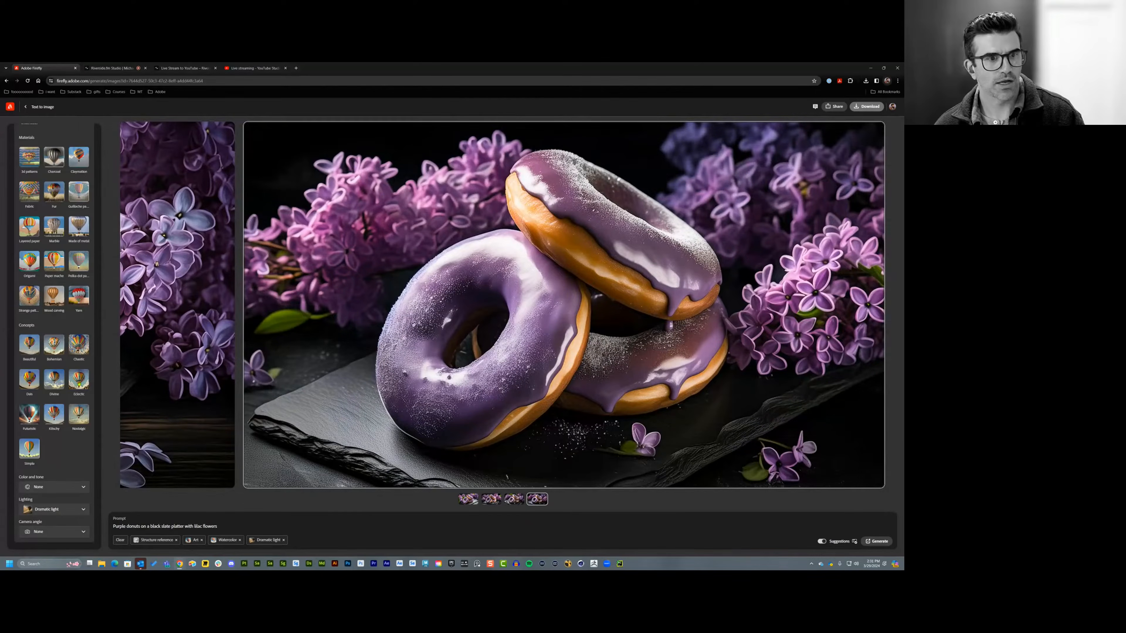
click(30, 414)
click(878, 542)
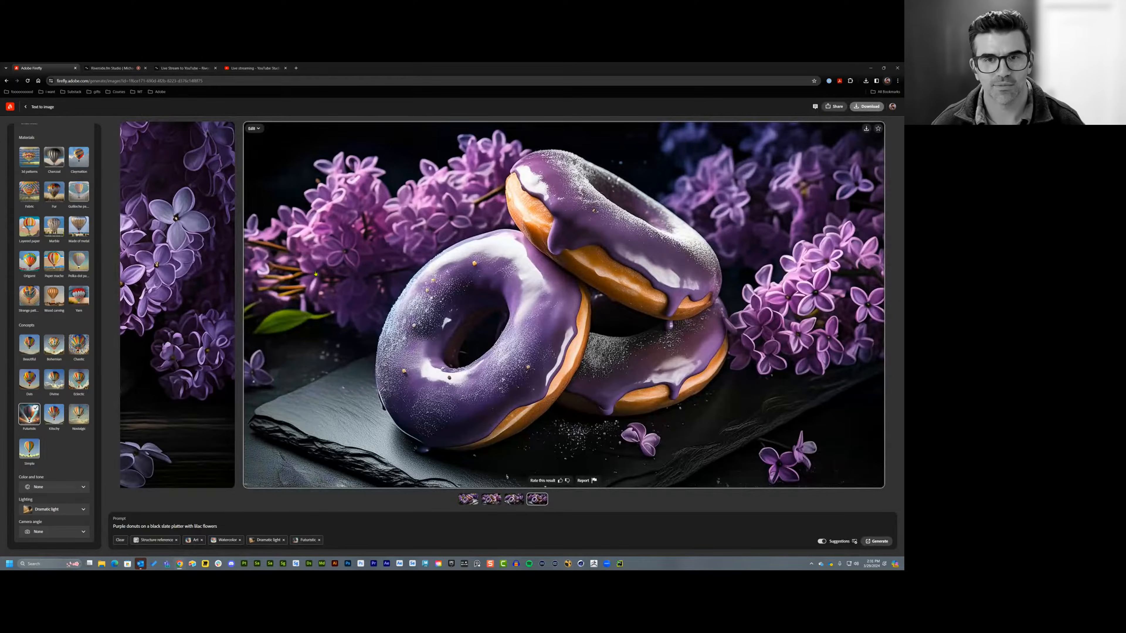
- Compare the futuristic donut variations and save the first one in the Render folder with its suggested name
click(508, 500)
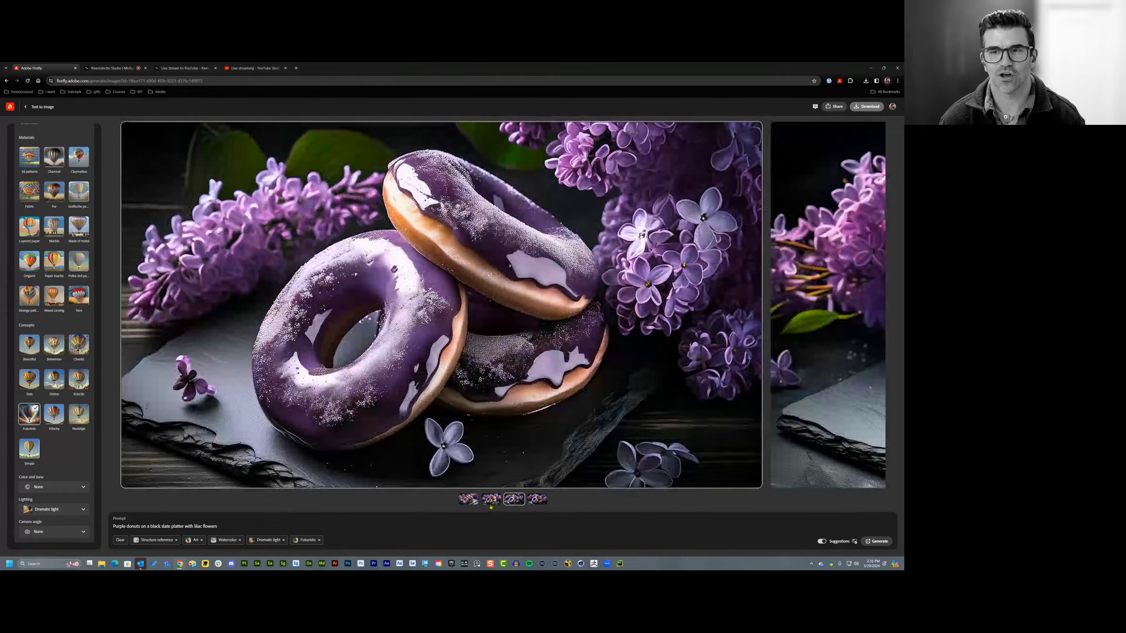
click(471, 500)
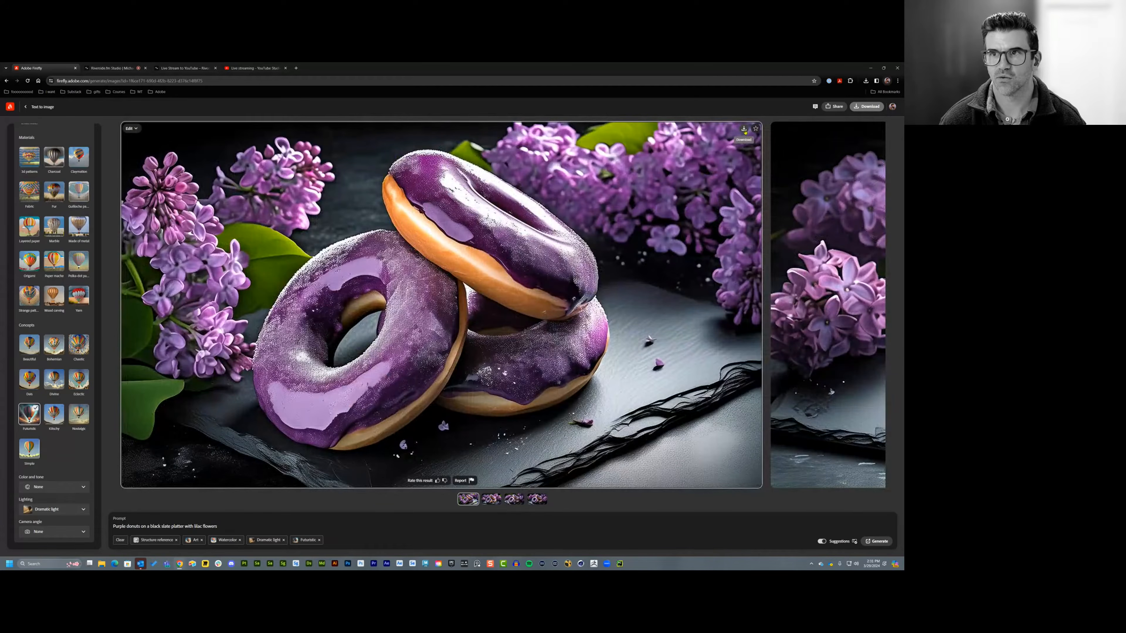
click(744, 130)
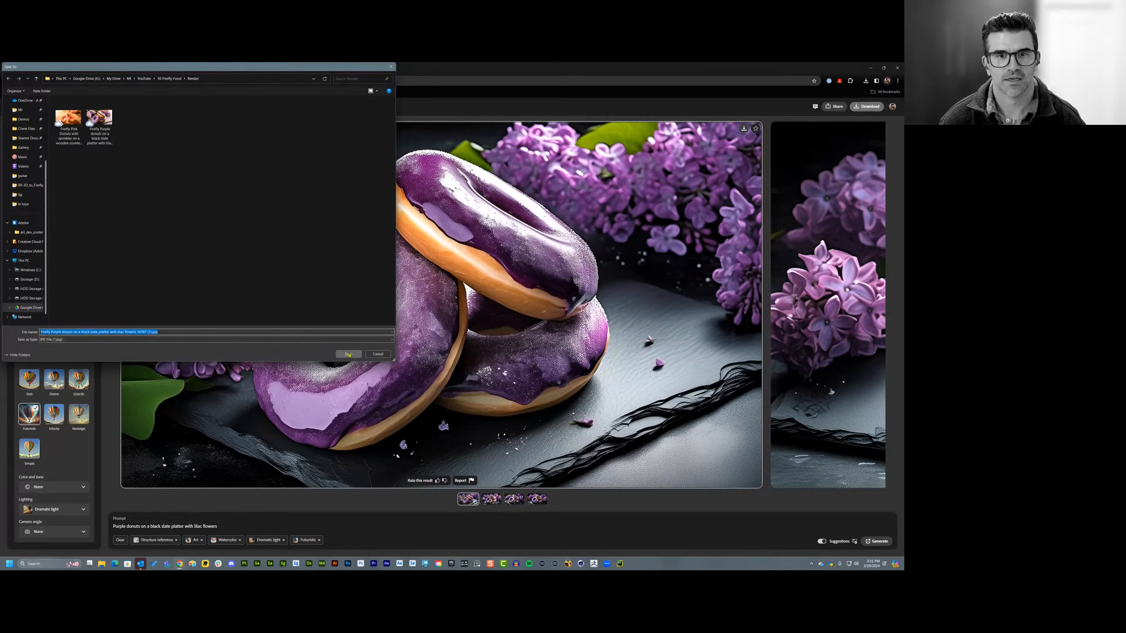
click(349, 355)
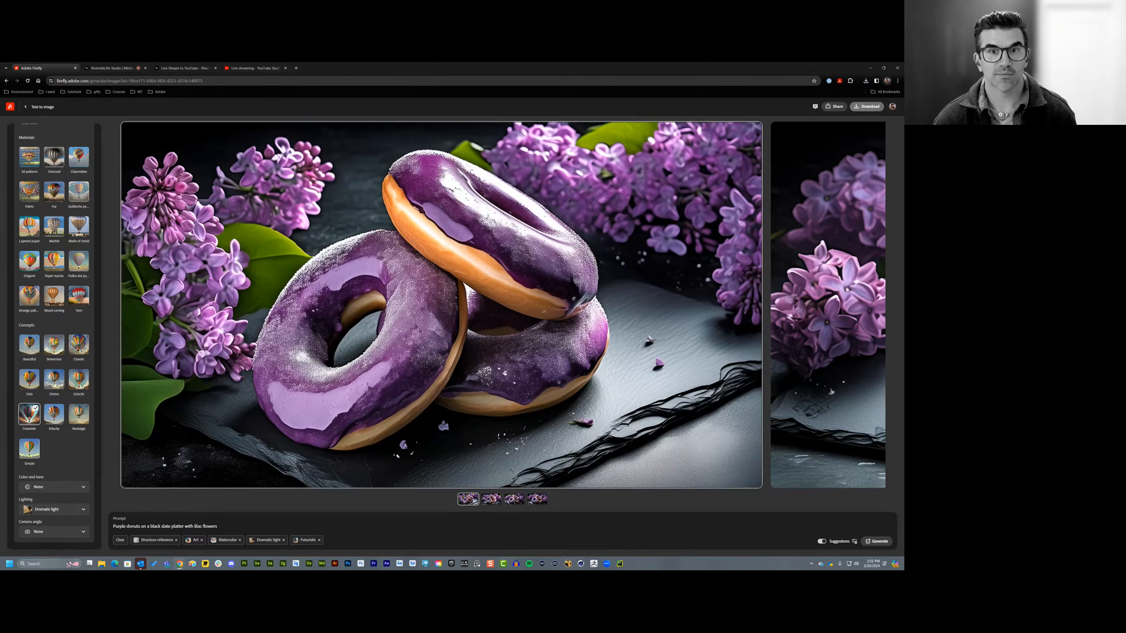
- Switch to Substance 3D Stager and start a new empty scene in place of the stacked tori
scroll(62, 350, up, 15)
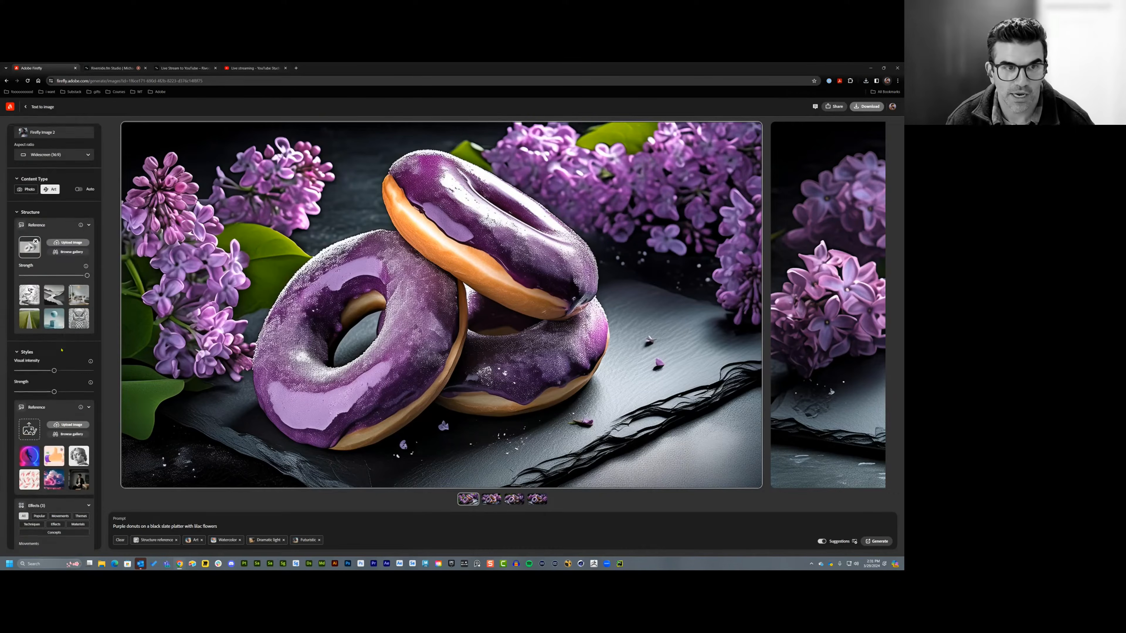
scroll(61, 350, up, 1)
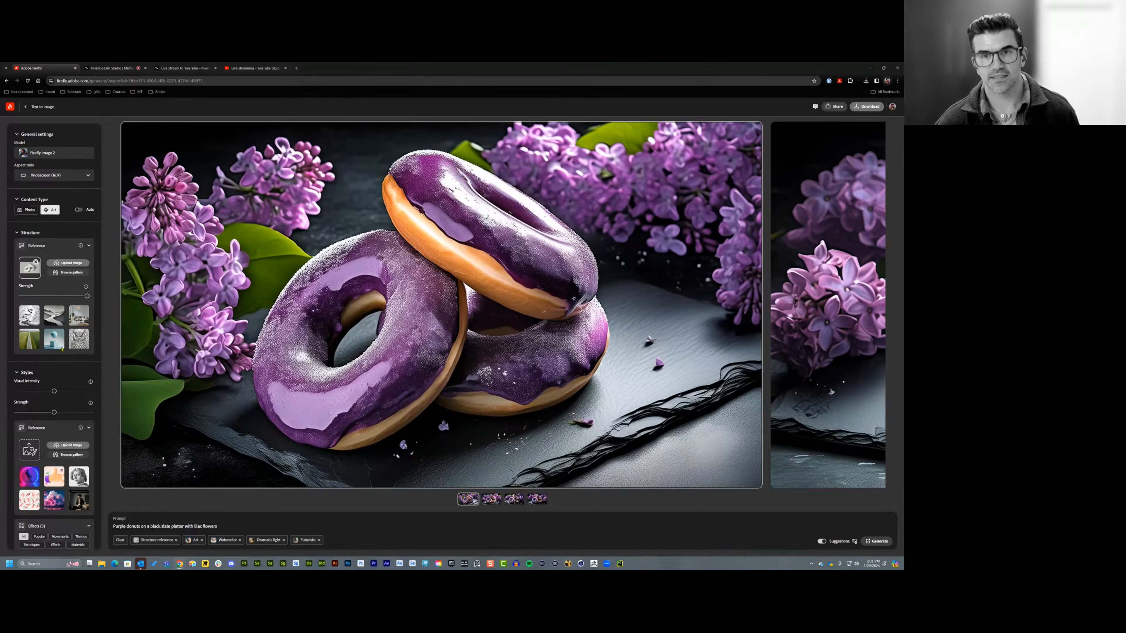
key(ctrl+super+Right)
click(25, 73)
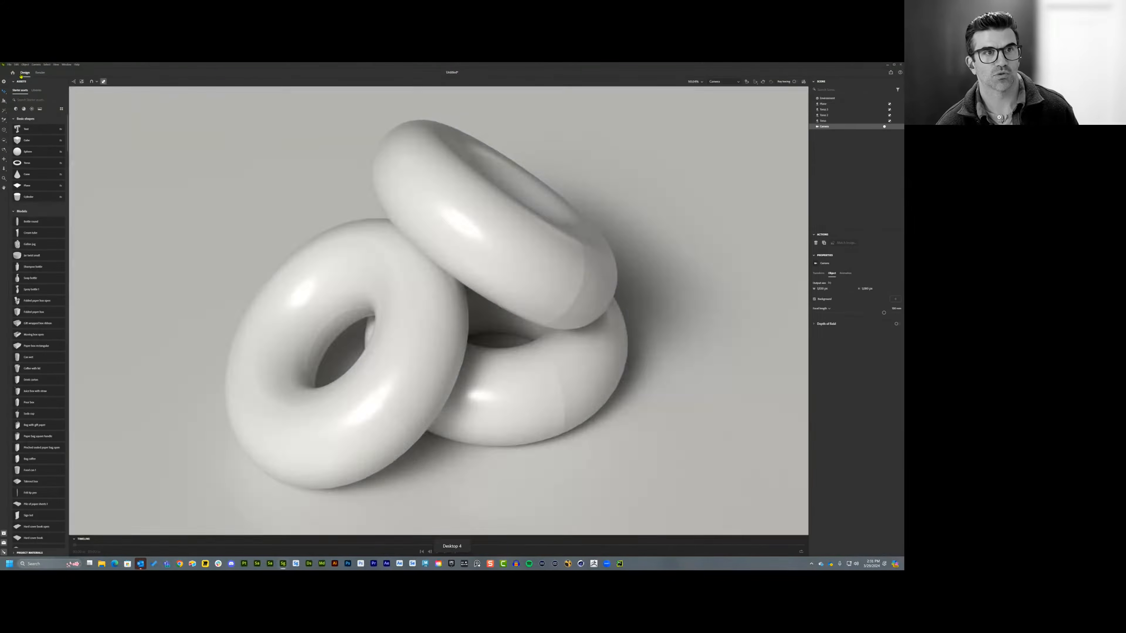
click(9, 64)
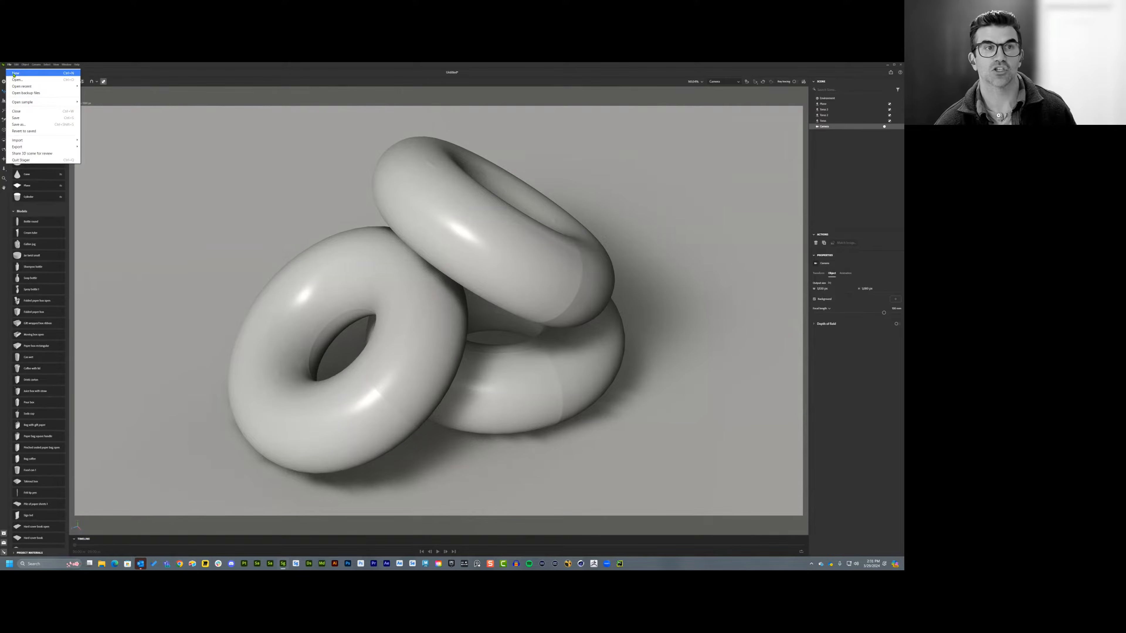
click(15, 73)
click(405, 314)
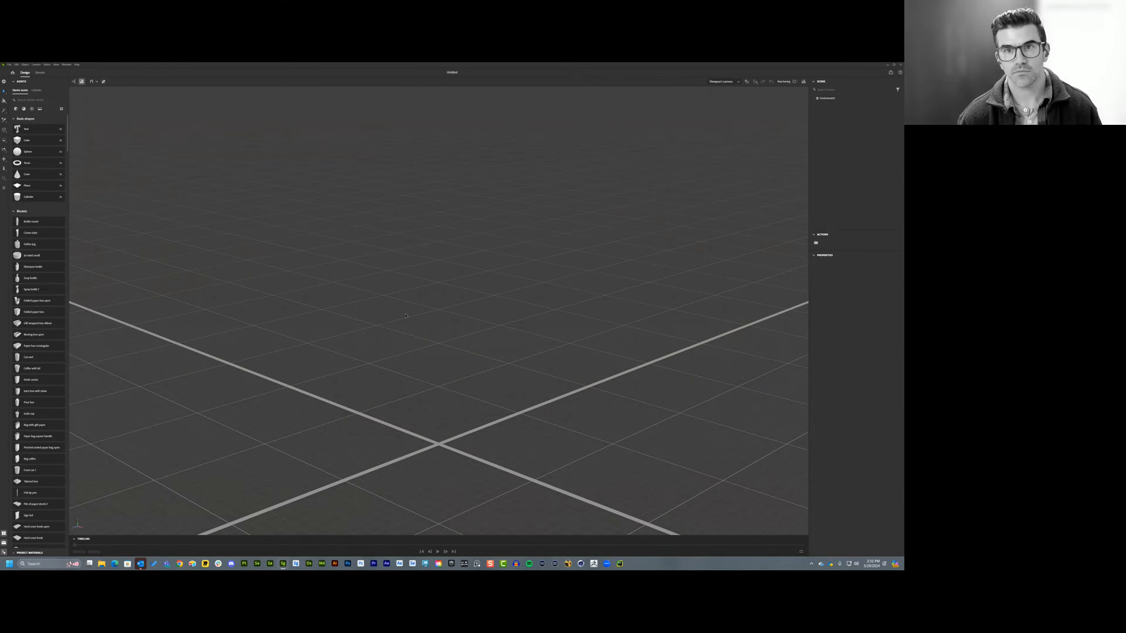
- Switch to the Substance 3D Assets website and search its library for hamburger
key(ctrl+super+Right)
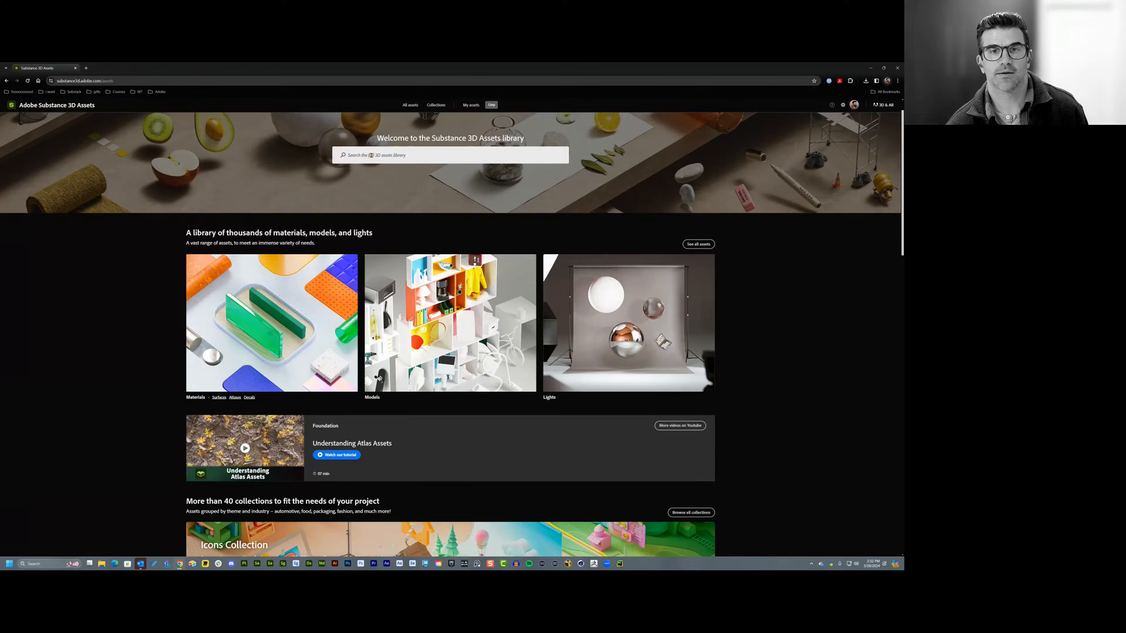
text(han)
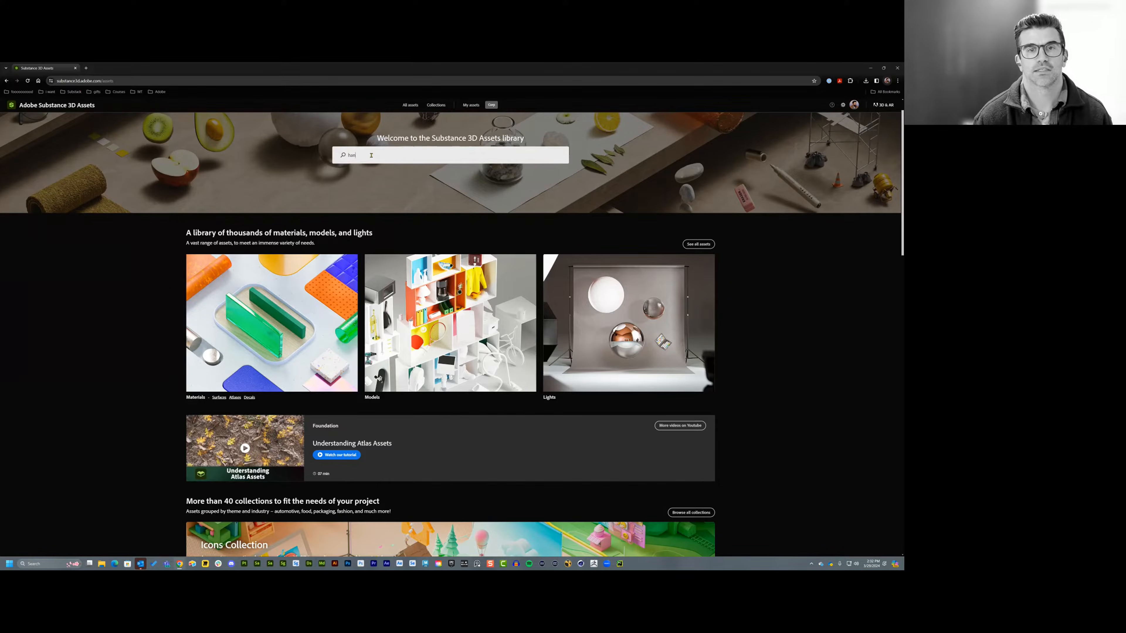
text(burger)
key(Return)
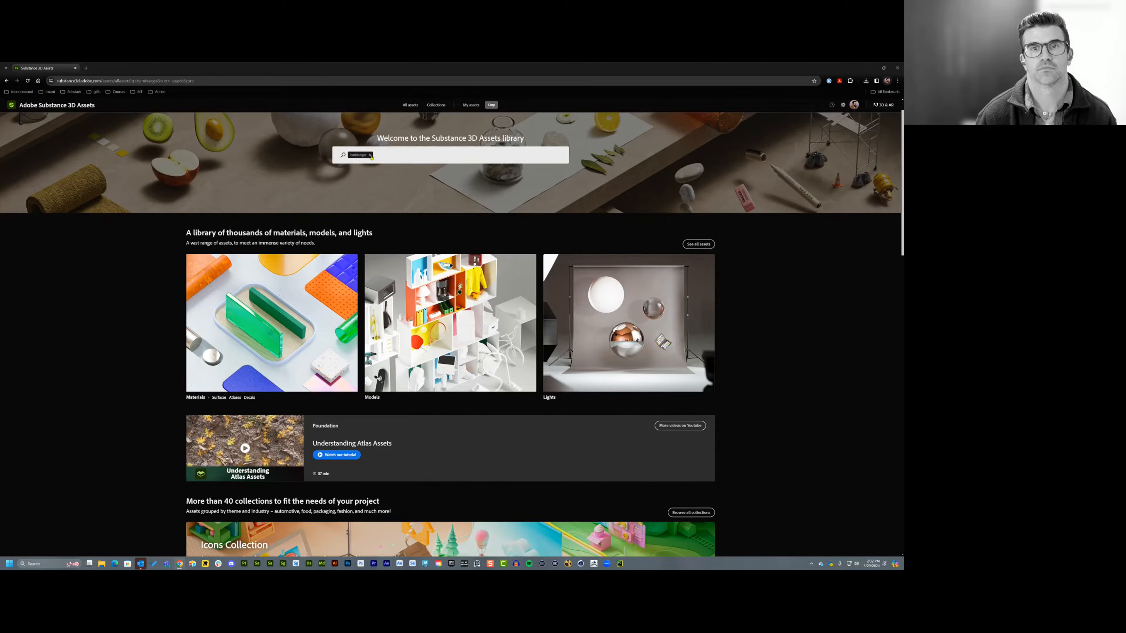
mouse_move(342, 224)
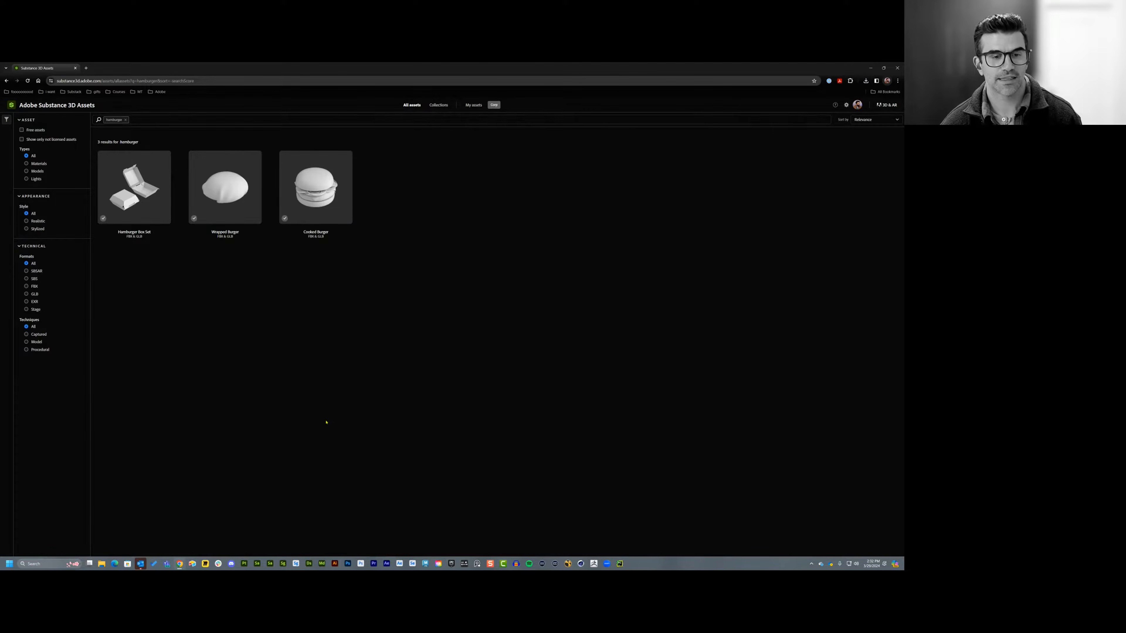
- Return to Stager and bring cooked_burger.fbx from the 10-Firefly-Food project's Models folder into the scene at the grid's center
key(ctrl+super+Right)
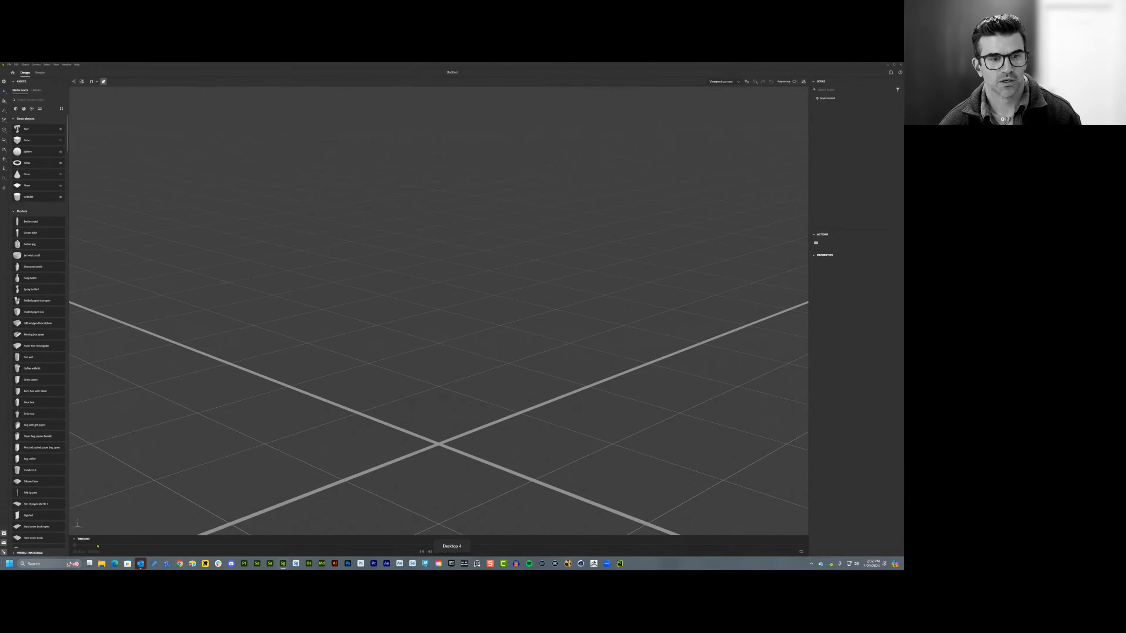
click(102, 564)
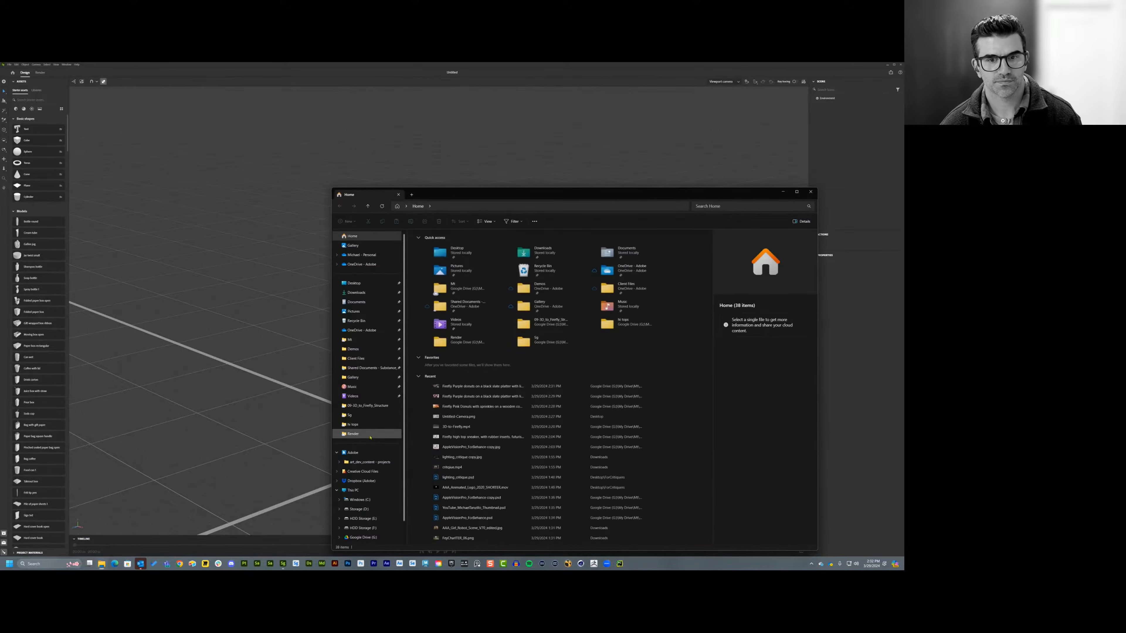
click(368, 434)
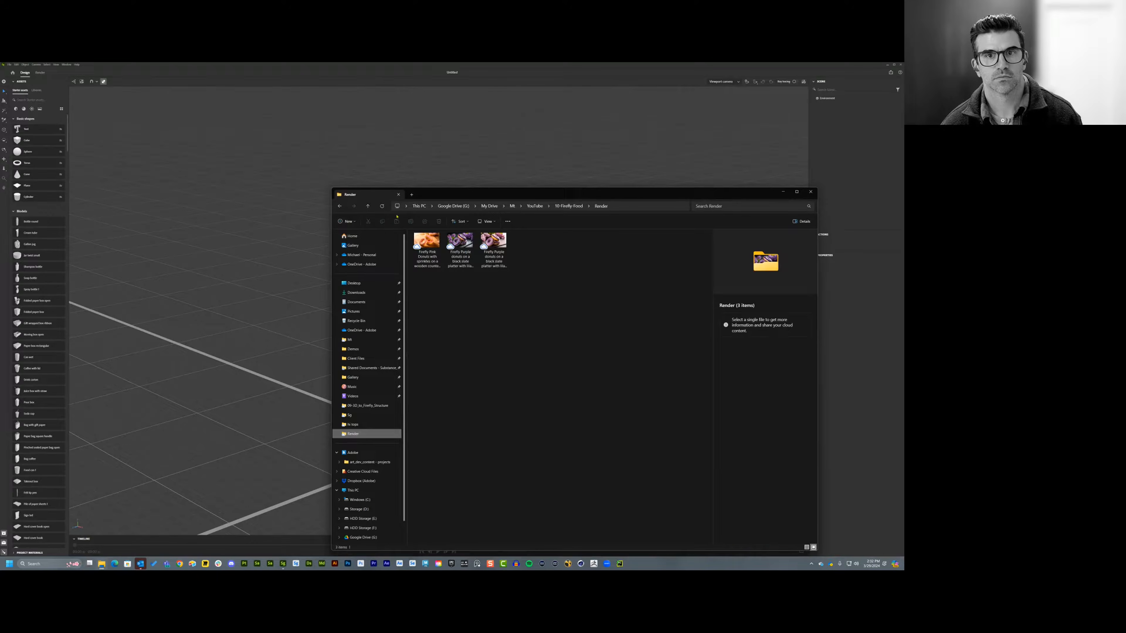
click(368, 207)
double_click(430, 239)
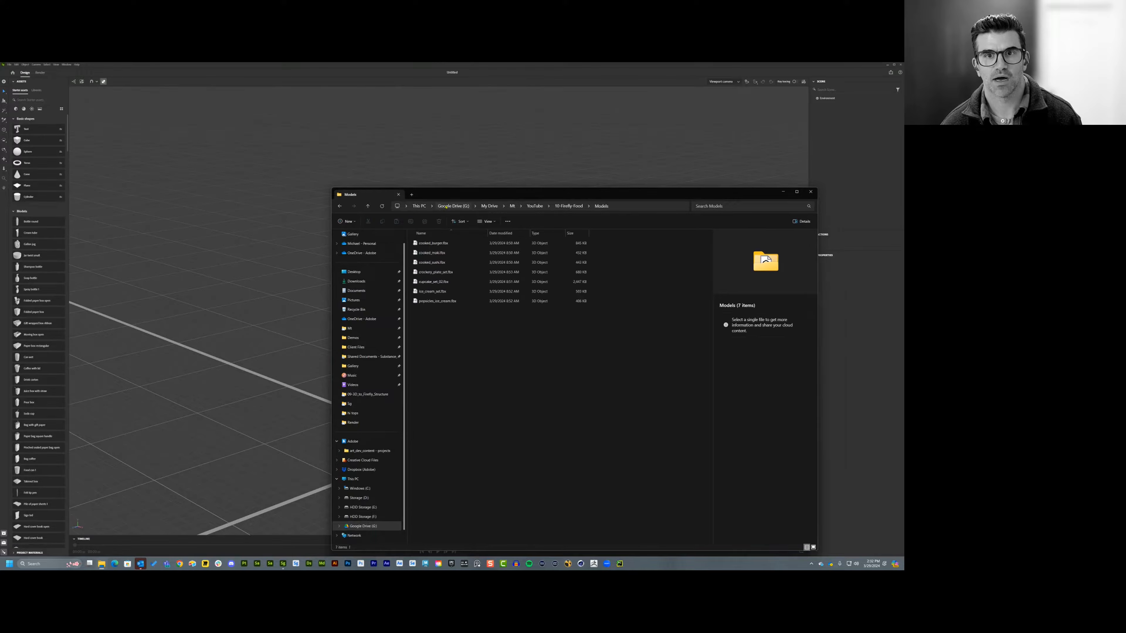
drag(450, 192, 733, 211)
drag(717, 261, 440, 443)
drag(439, 442, 439, 442)
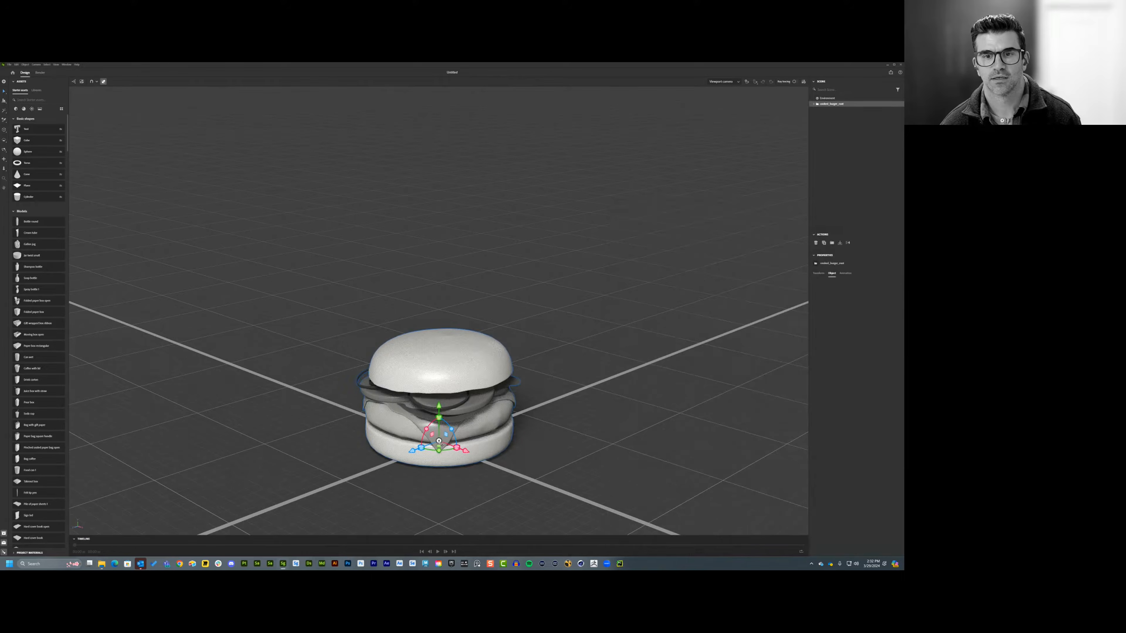
- Expand the burger group, lift and tilt the top bun, and raise the uppermost tomato slice beneath it
click(814, 104)
click(450, 365)
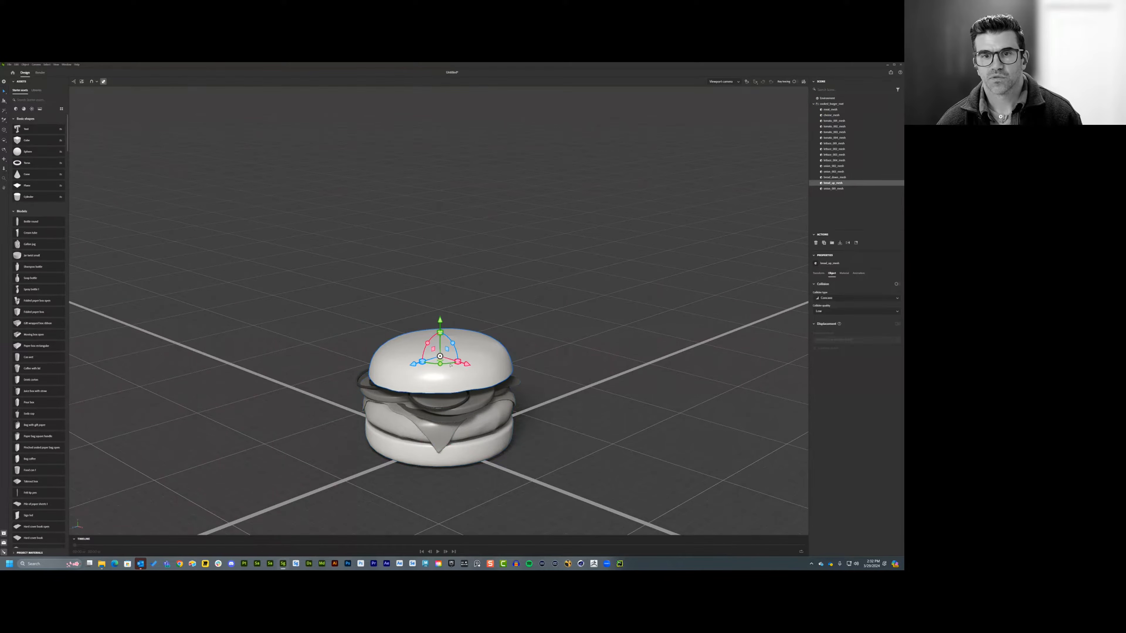
drag(440, 320, 452, 260)
click(447, 370)
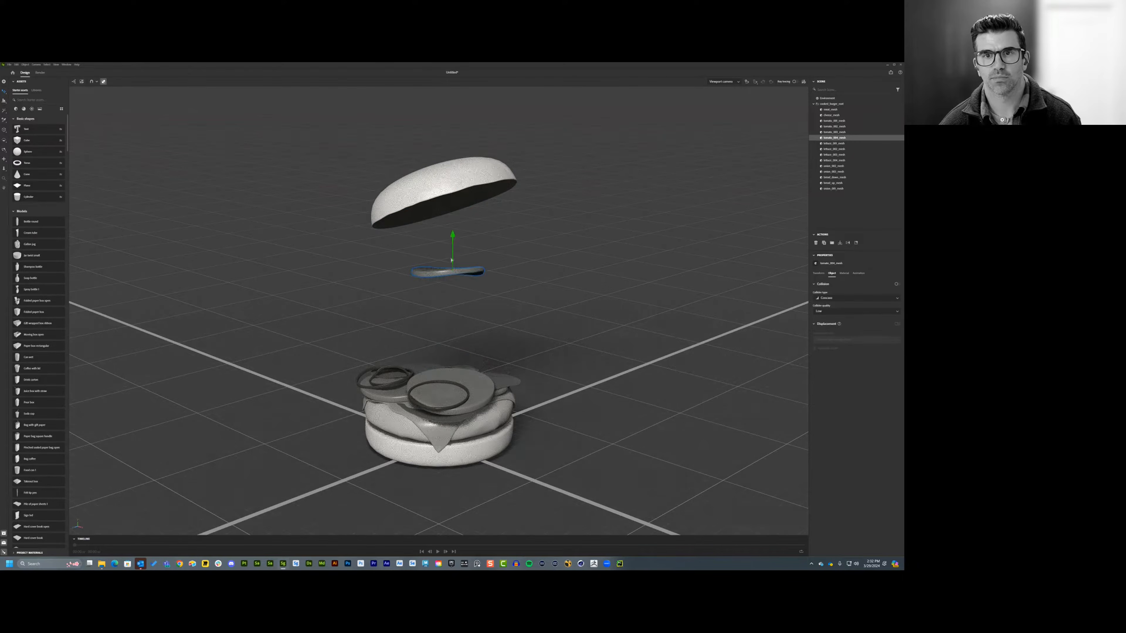
- Raise the front onion ring into mid-air, and lift the tomato slice under it to just below the top bun
click(471, 374)
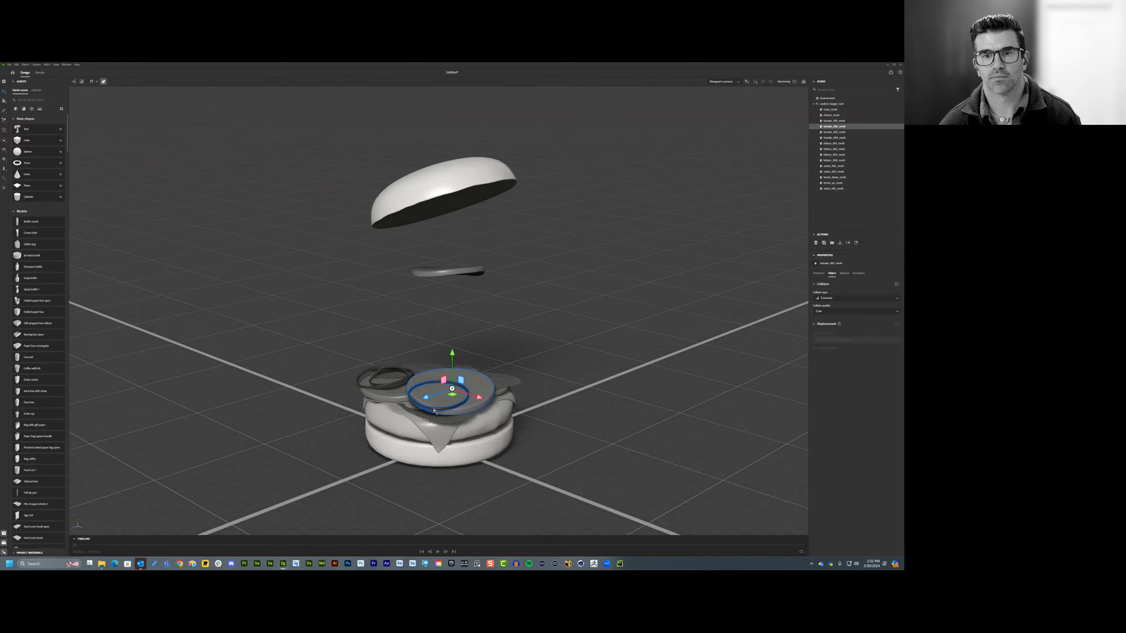
click(445, 401)
drag(439, 359, 438, 287)
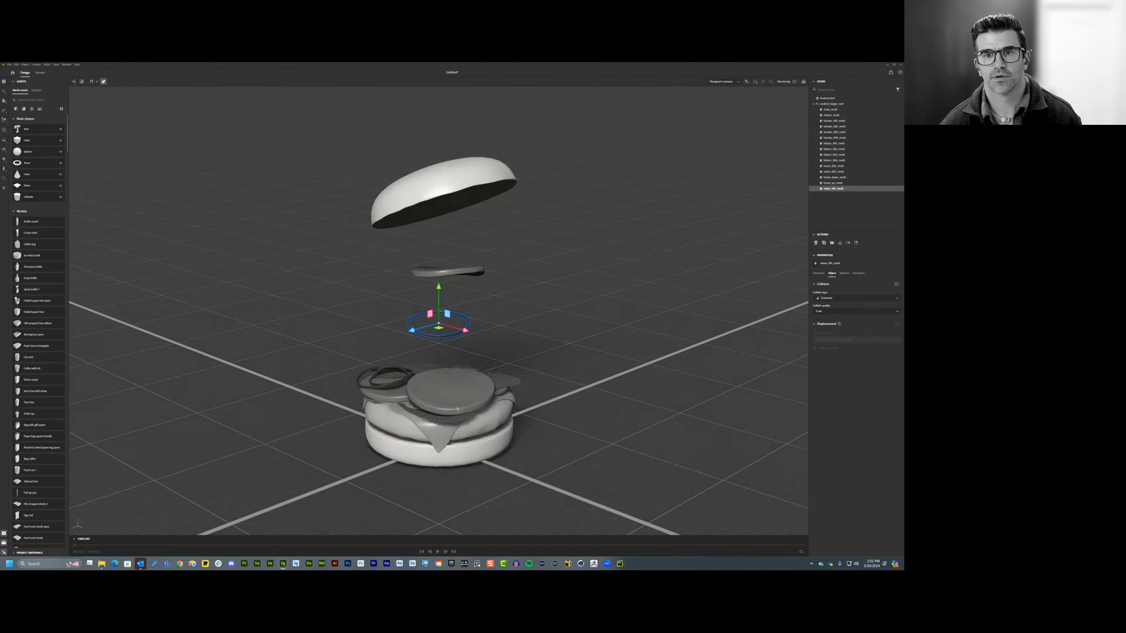
click(458, 407)
drag(455, 358, 459, 202)
- Raise the two onion rings stacked on the burger's left side, staggering their heights
click(401, 383)
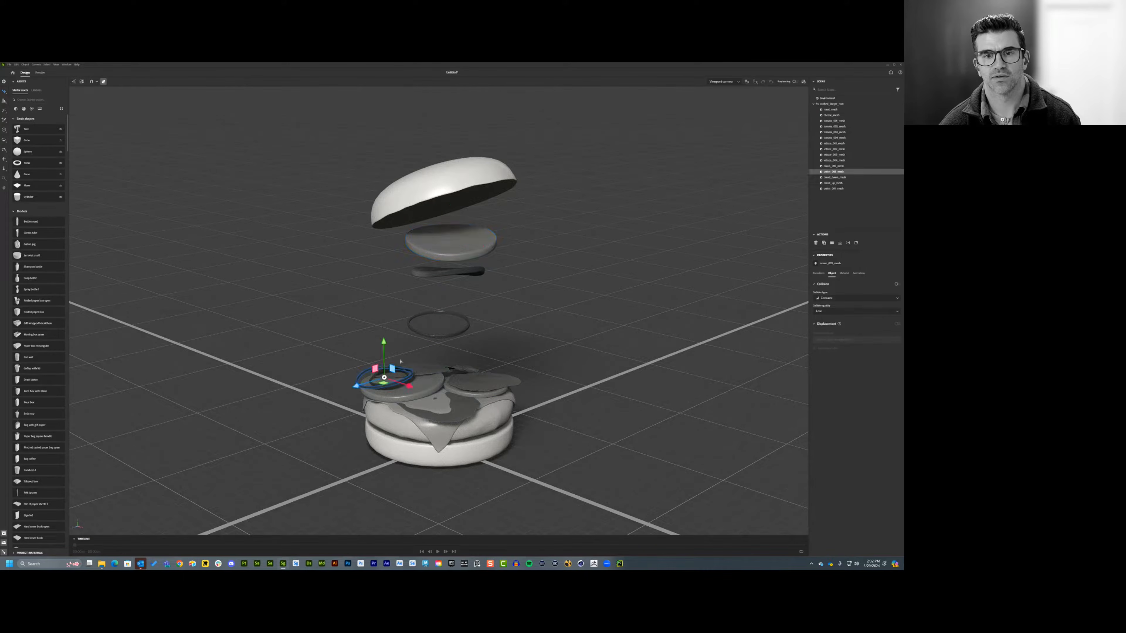
drag(384, 355, 383, 288)
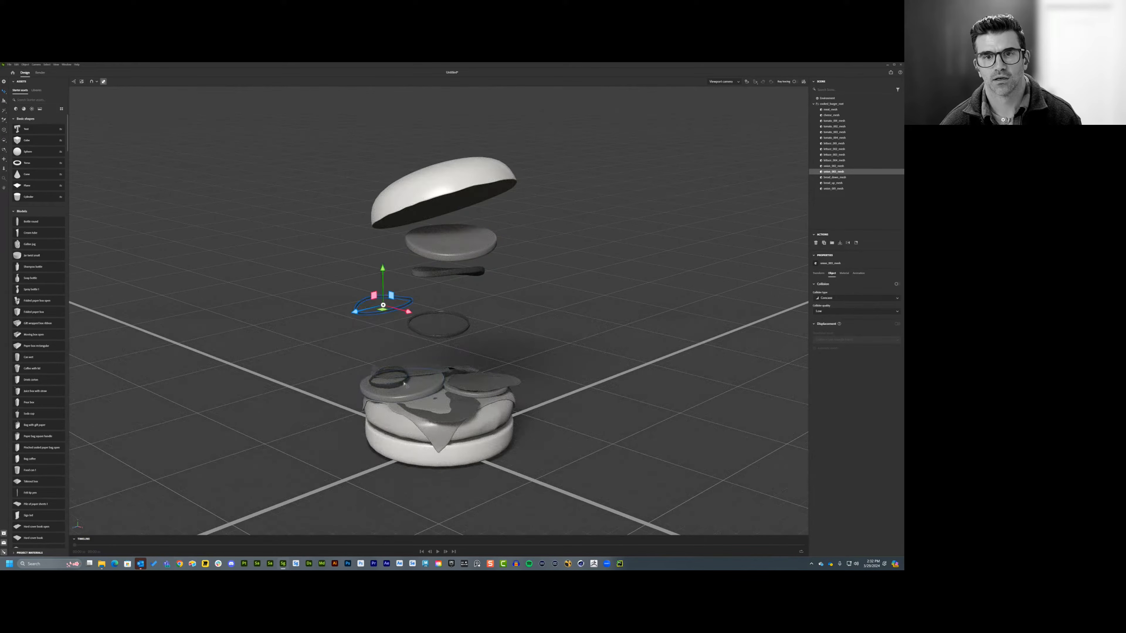
click(404, 374)
drag(387, 355, 389, 294)
- Delete the three lettuce pieces around the tomato slices on top of the burger
click(449, 371)
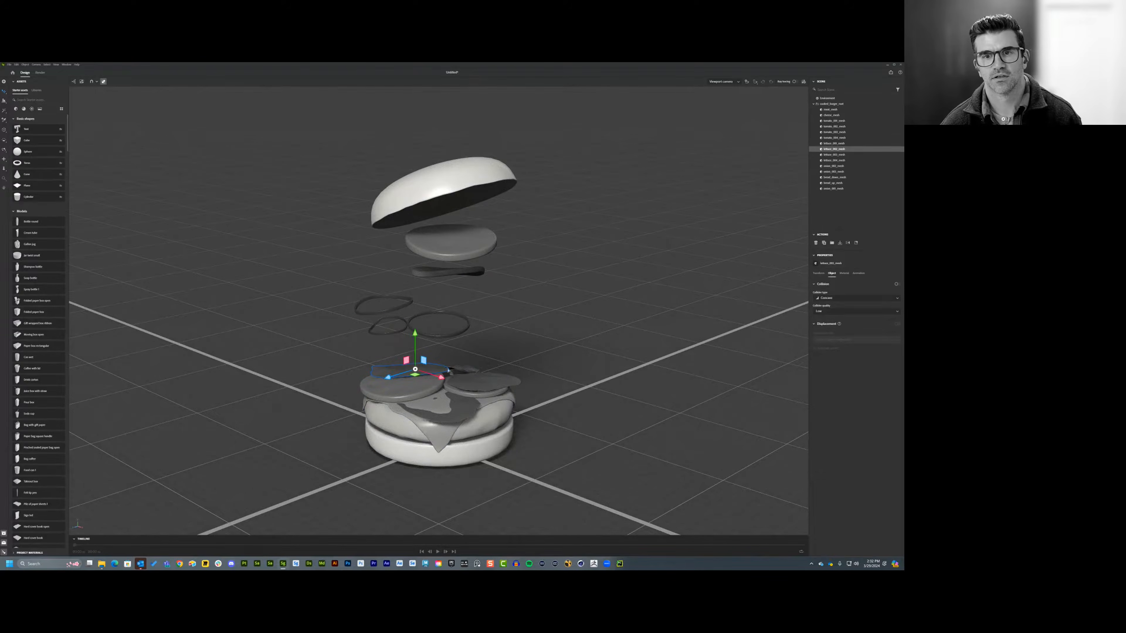
key(Delete)
click(466, 368)
key(Delete)
click(493, 385)
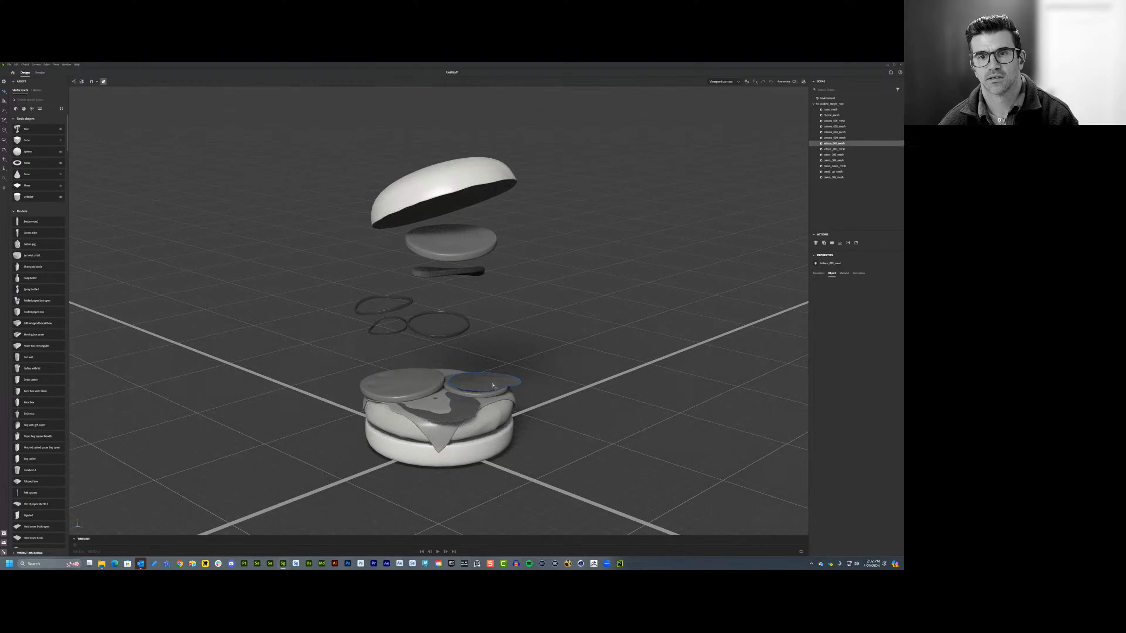
key(Delete)
- Raise the right tomato slice high above the cheese and the left tomato slice slightly above it
click(493, 385)
drag(476, 341, 477, 244)
click(402, 383)
drag(403, 348, 404, 315)
- Raise the cheese slice slightly above the meat patty and delete the last lettuce piece beneath it
click(437, 390)
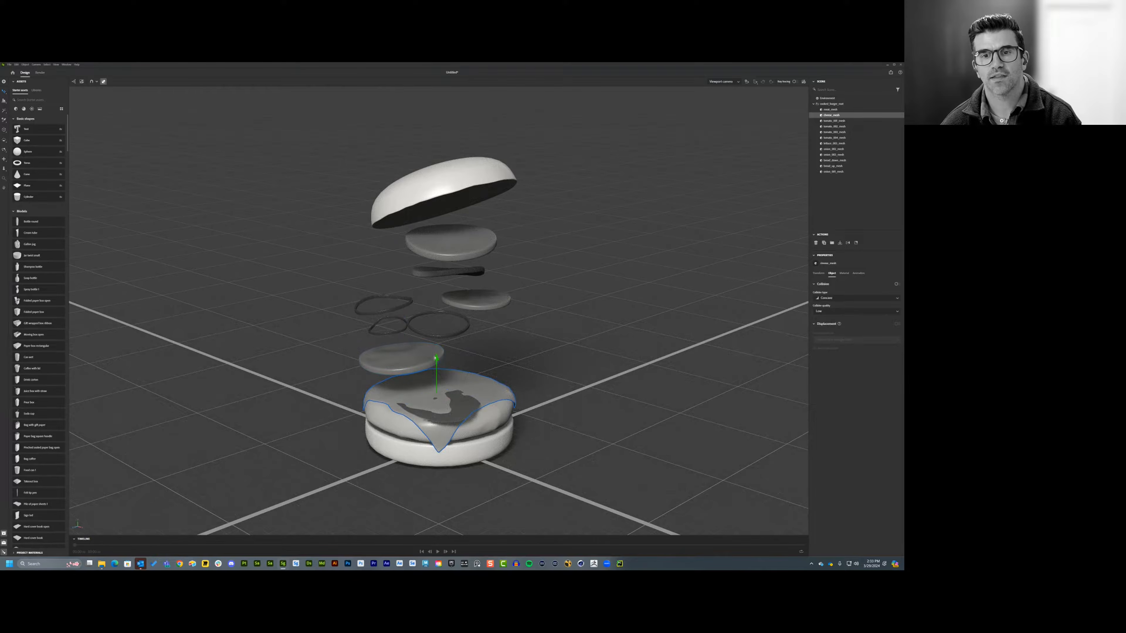
drag(435, 358, 437, 341)
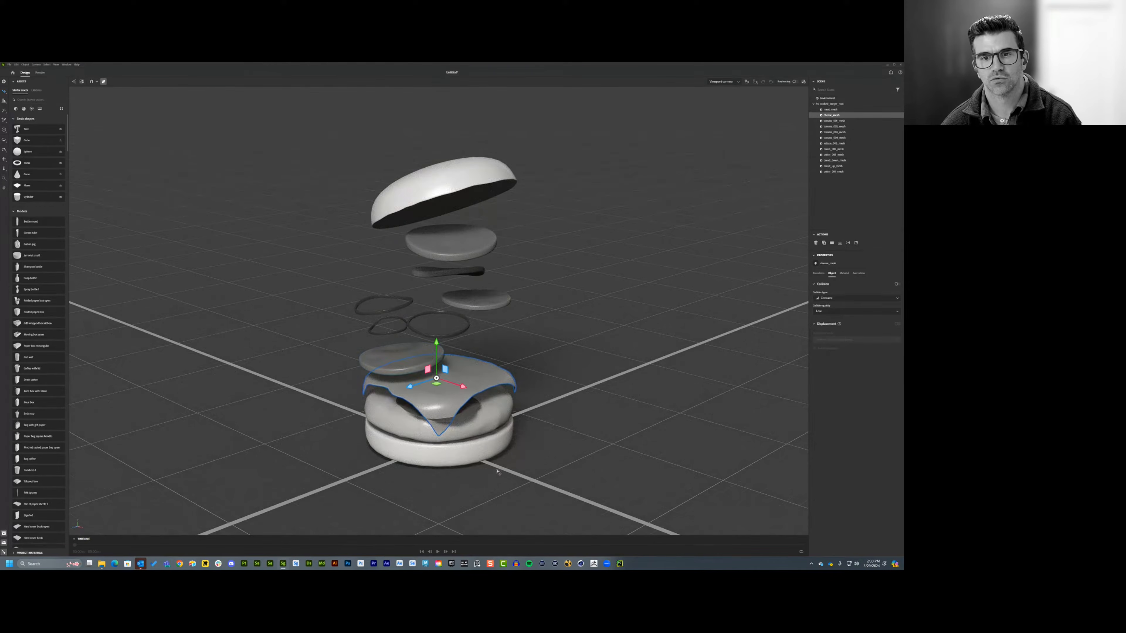
click(468, 418)
key(Delete)
click(468, 418)
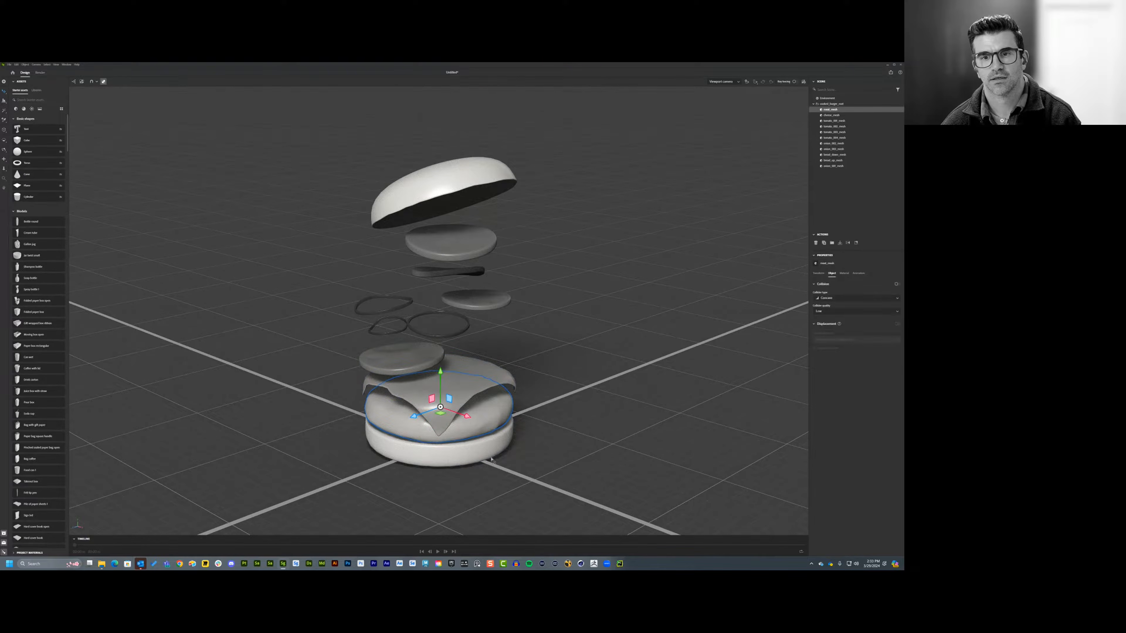
- Raise all the burger parts together, and move only the bottom bun back down to the ground
click(515, 421)
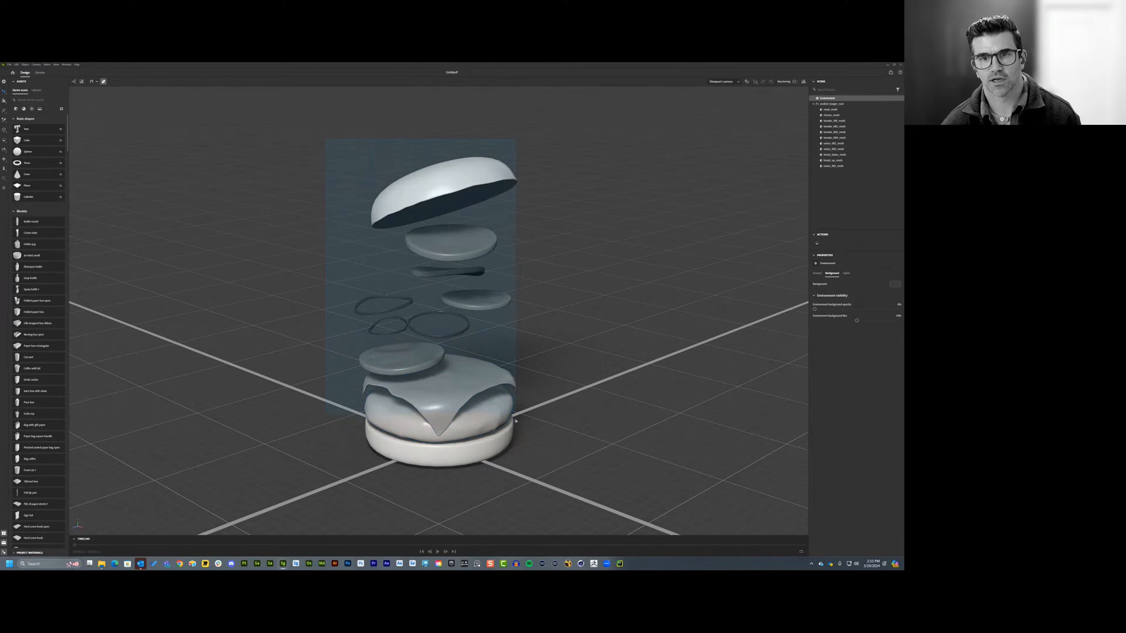
click(488, 396)
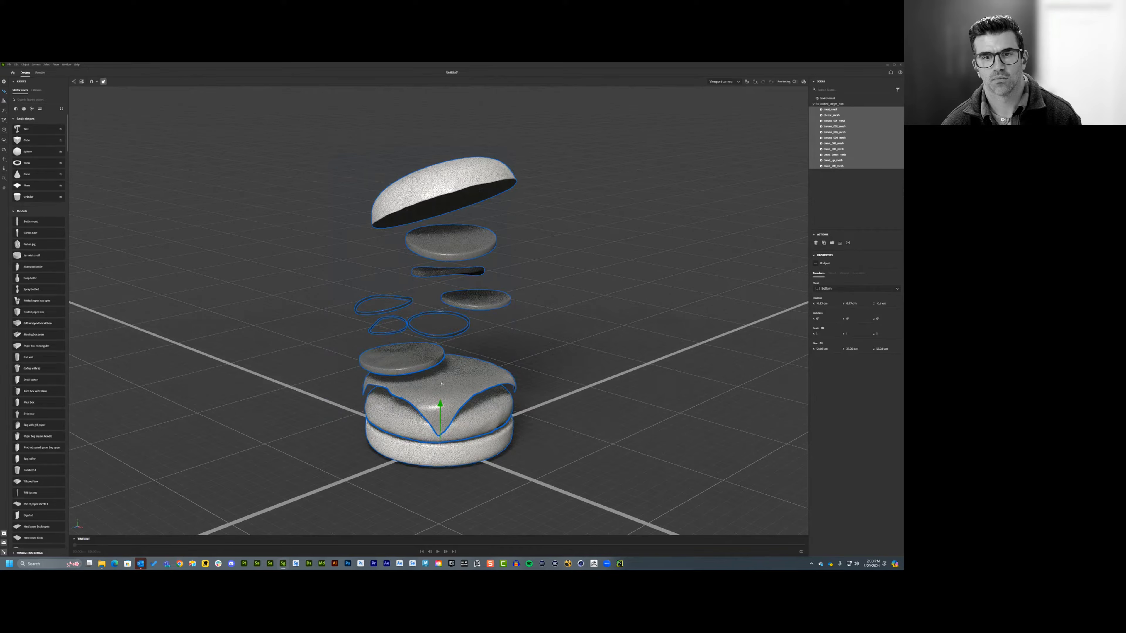
drag(442, 407, 441, 335)
click(464, 375)
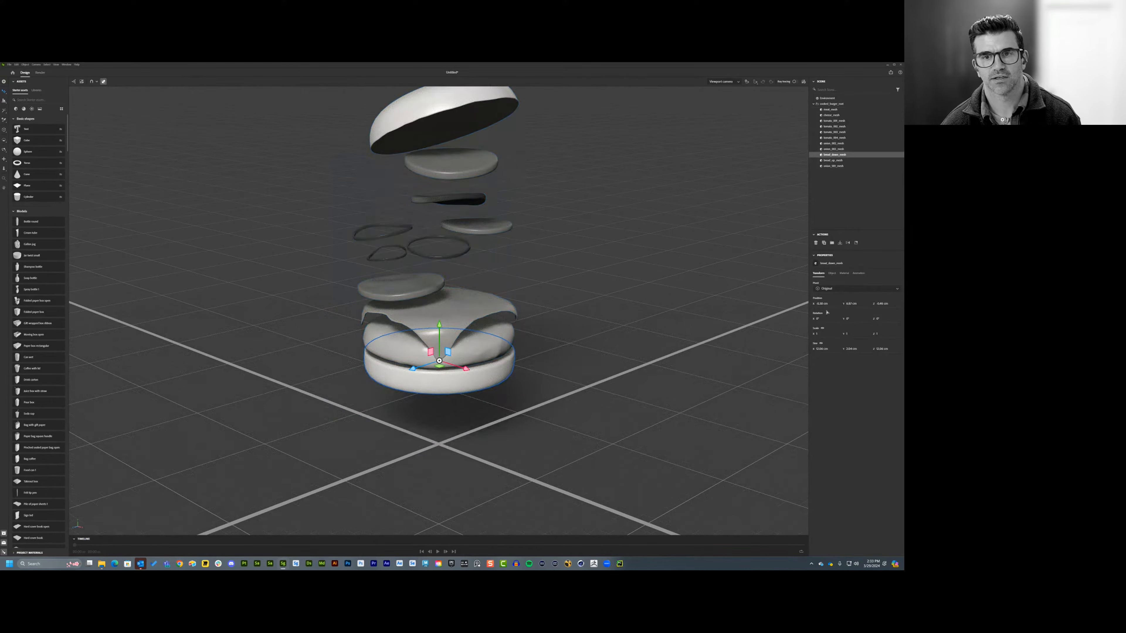
click(839, 245)
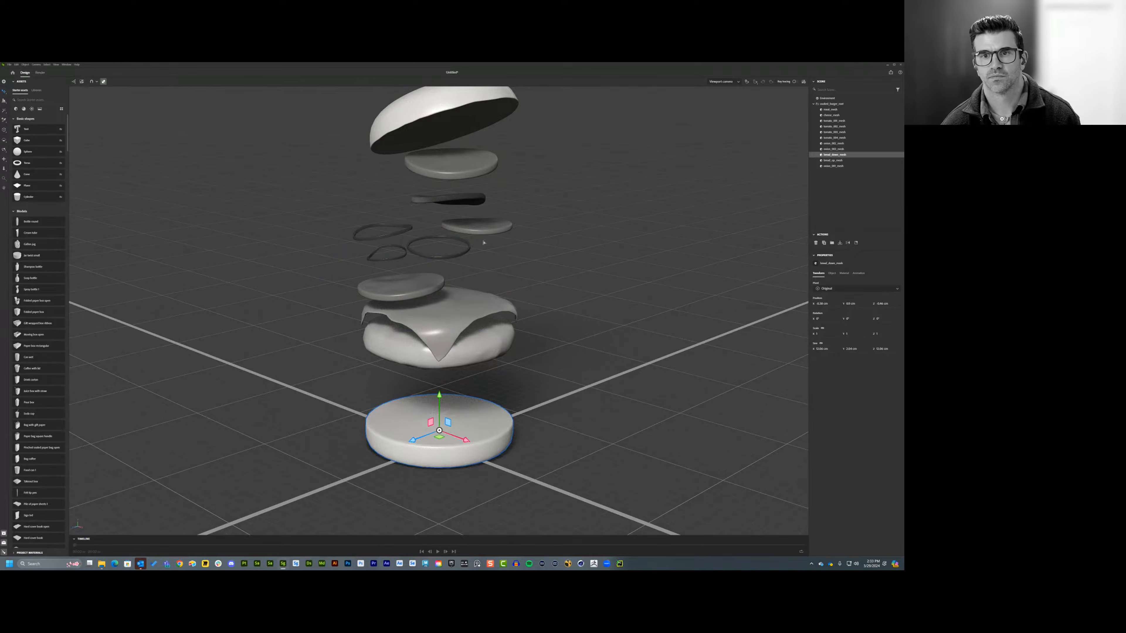
- Lower the meat patty so it floats between the cheese slice and the bottom bun
click(411, 355)
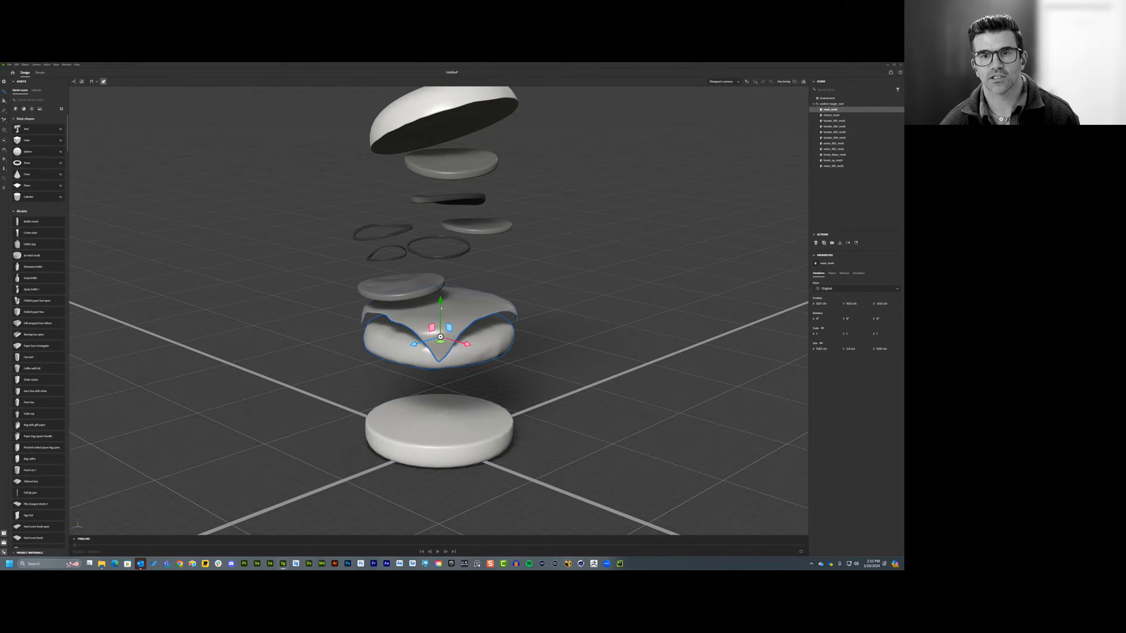
drag(441, 309, 441, 334)
right_drag(550, 337, 593, 296)
middle_drag(593, 296, 607, 346)
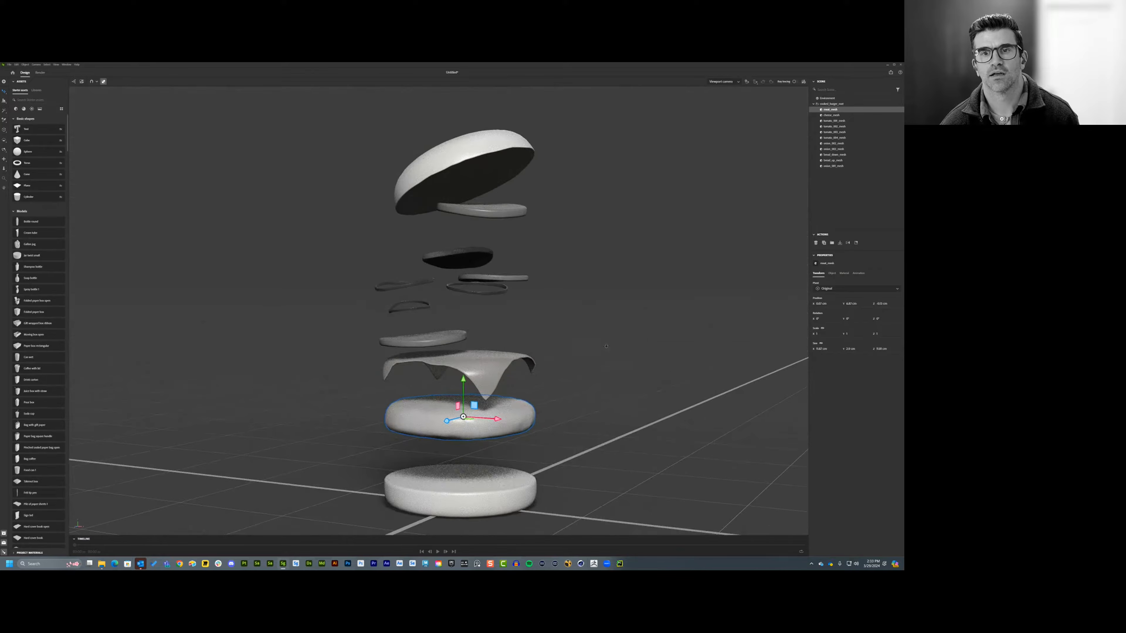
right_drag(607, 346, 696, 335)
middle_drag(650, 334, 650, 315)
scroll(459, 309, up, 1)
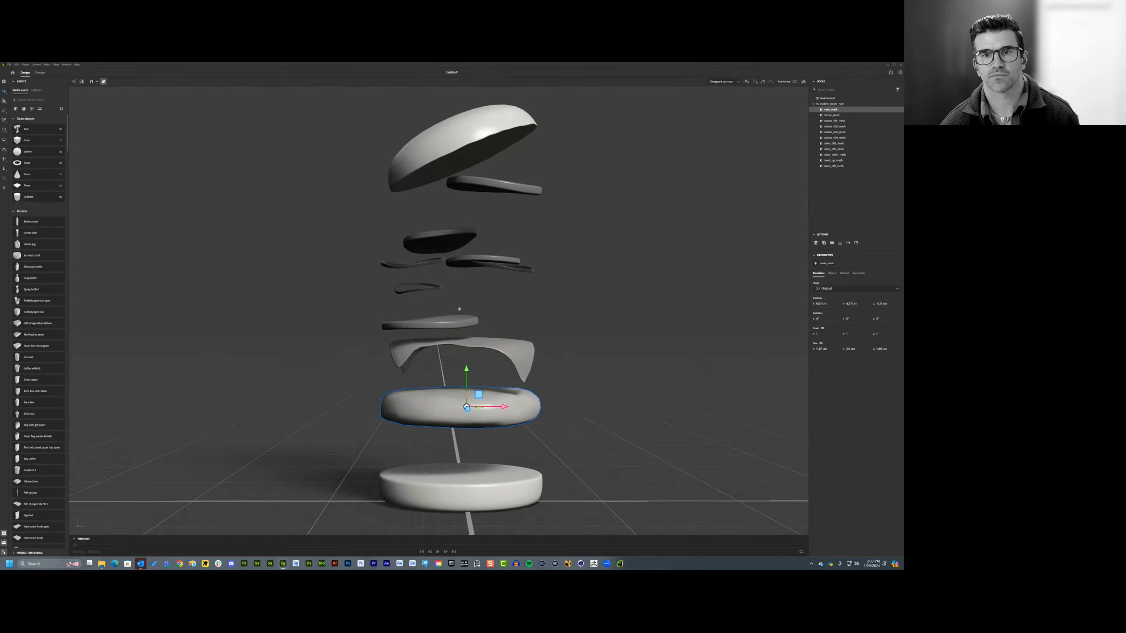
- Tilt the lowest tomato slice, just above the cheese, so its left edge dips
click(426, 316)
click(425, 325)
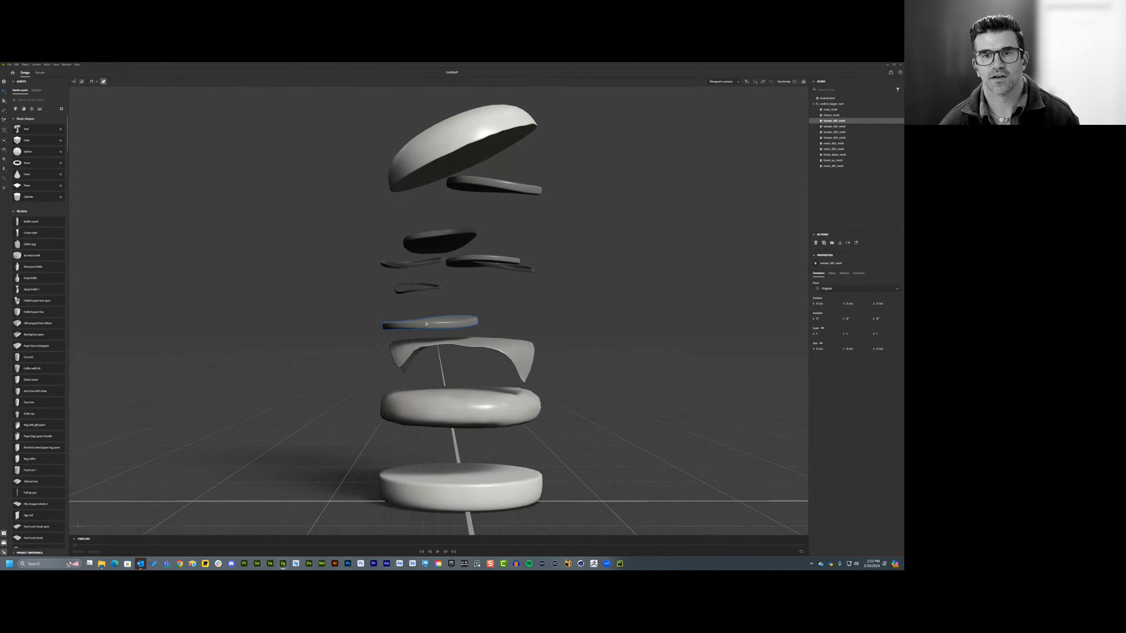
mouse_move(450, 313)
mouse_down()
mouse_move(491, 332)
mouse_move(572, 334)
mouse_move(455, 319)
mouse_up()
- Lower the rightmost onion ring beneath the nearby tomato slice and tilt it slightly down to the right
click(513, 268)
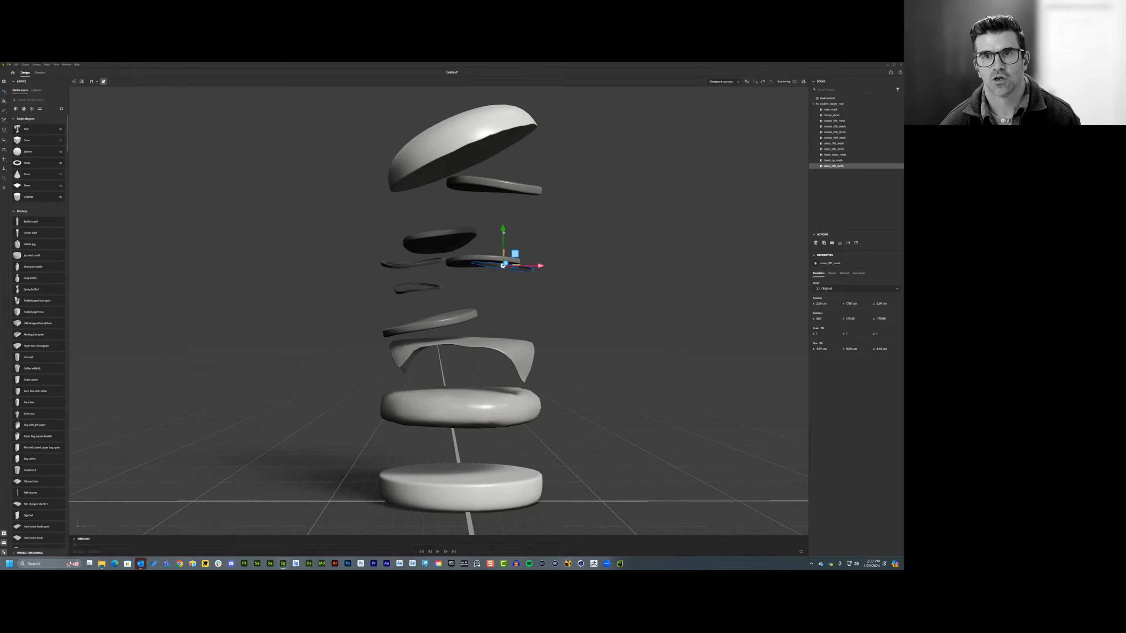
drag(503, 231, 506, 251)
key(r)
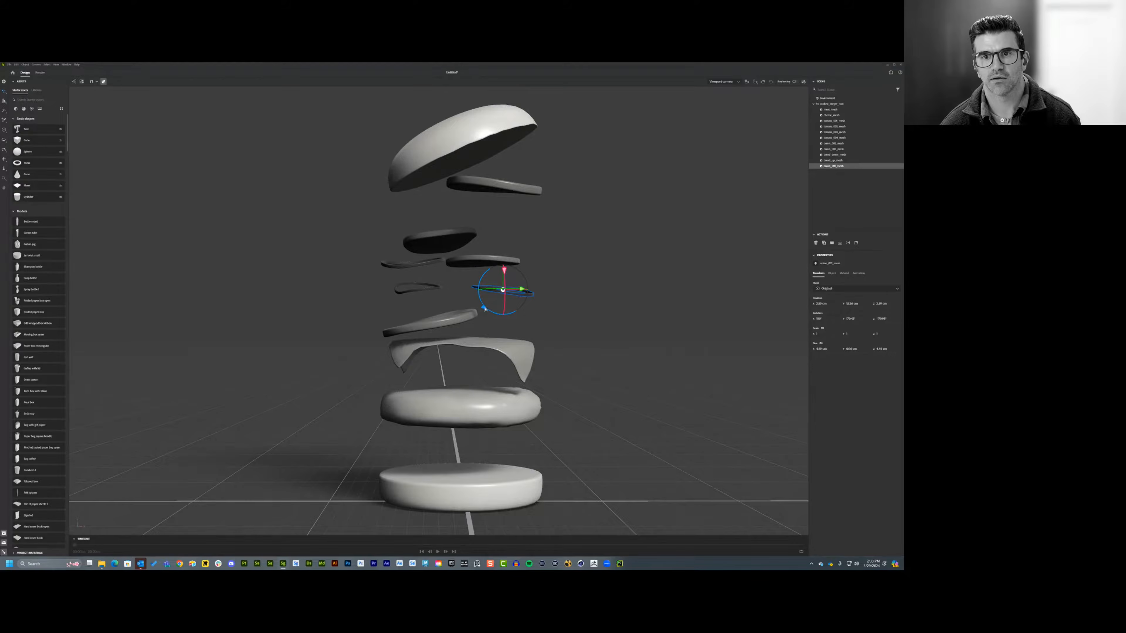
click(699, 303)
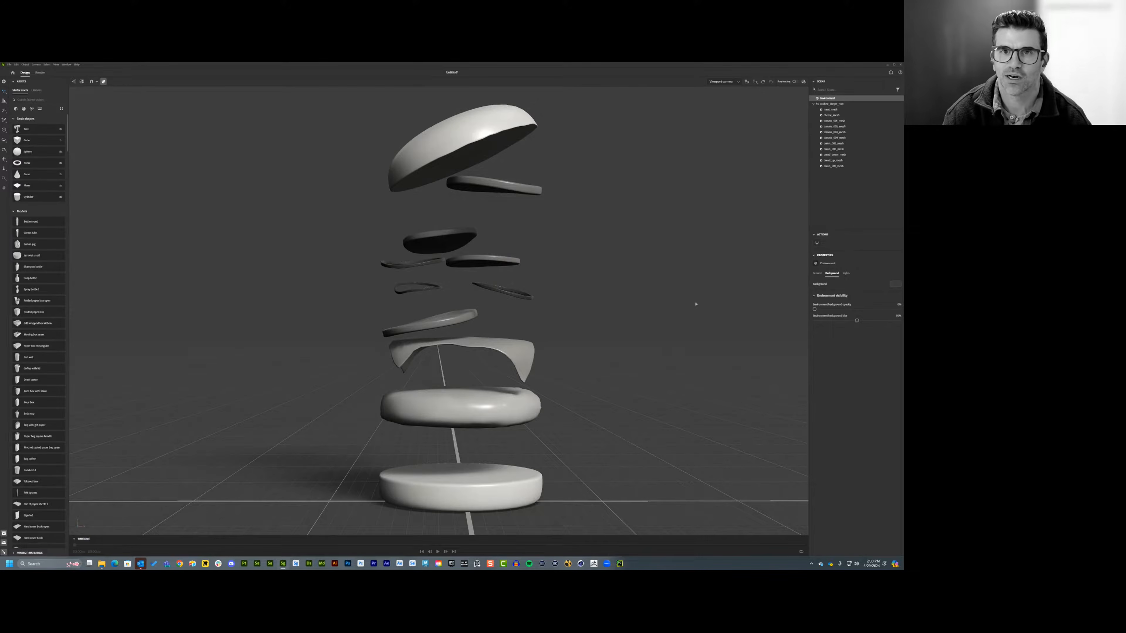
- Set the base color of the bun material, shared by the top and bottom buns, to red
click(467, 131)
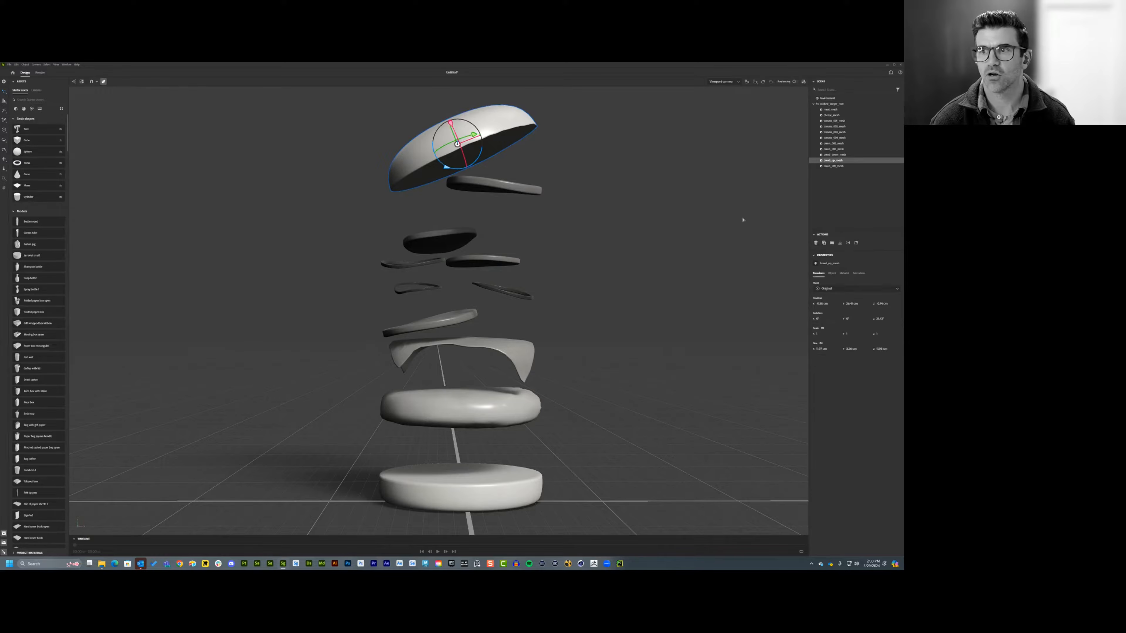
click(843, 273)
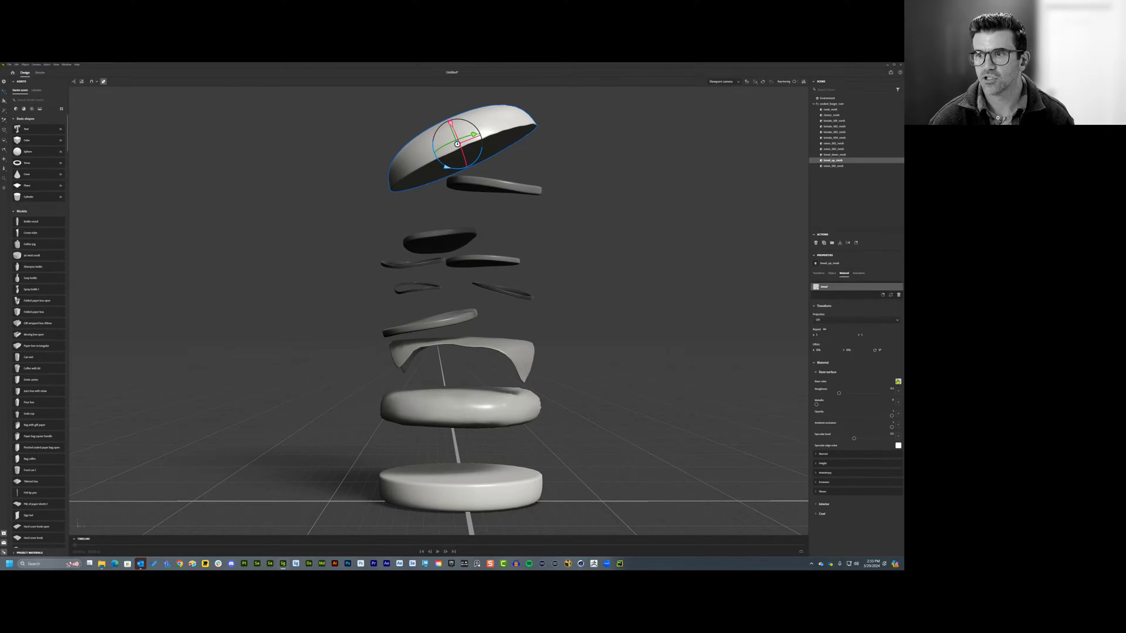
click(898, 382)
mouse_move(882, 367)
mouse_down()
mouse_move(869, 364)
mouse_move(879, 366)
mouse_up()
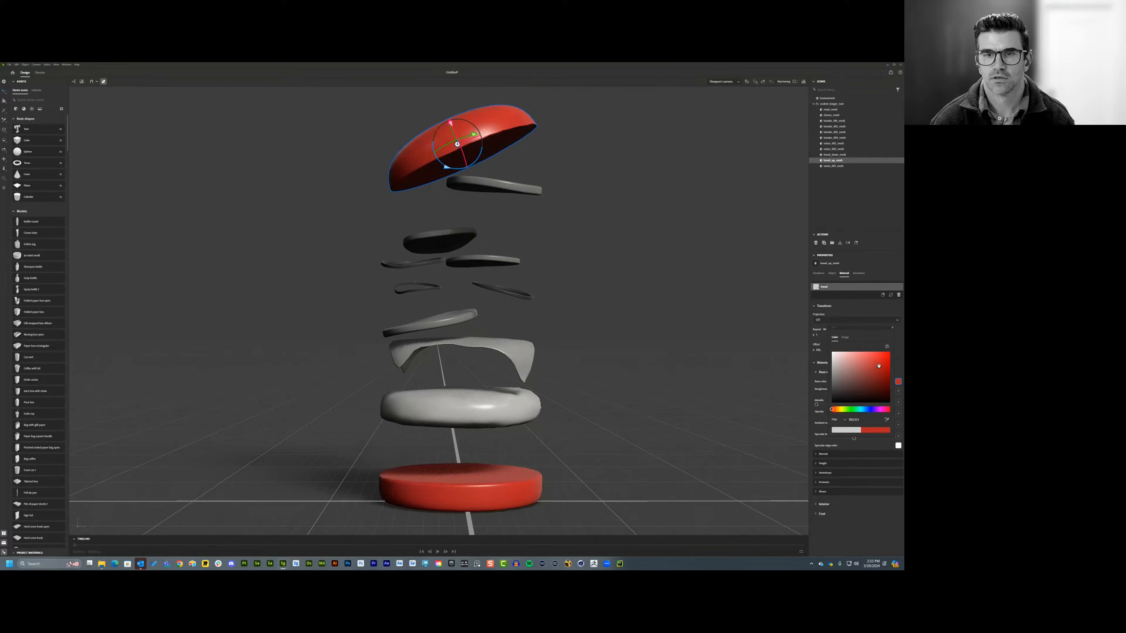
- Change the tomato slices' shared material to a dark purple base color
click(443, 242)
click(898, 382)
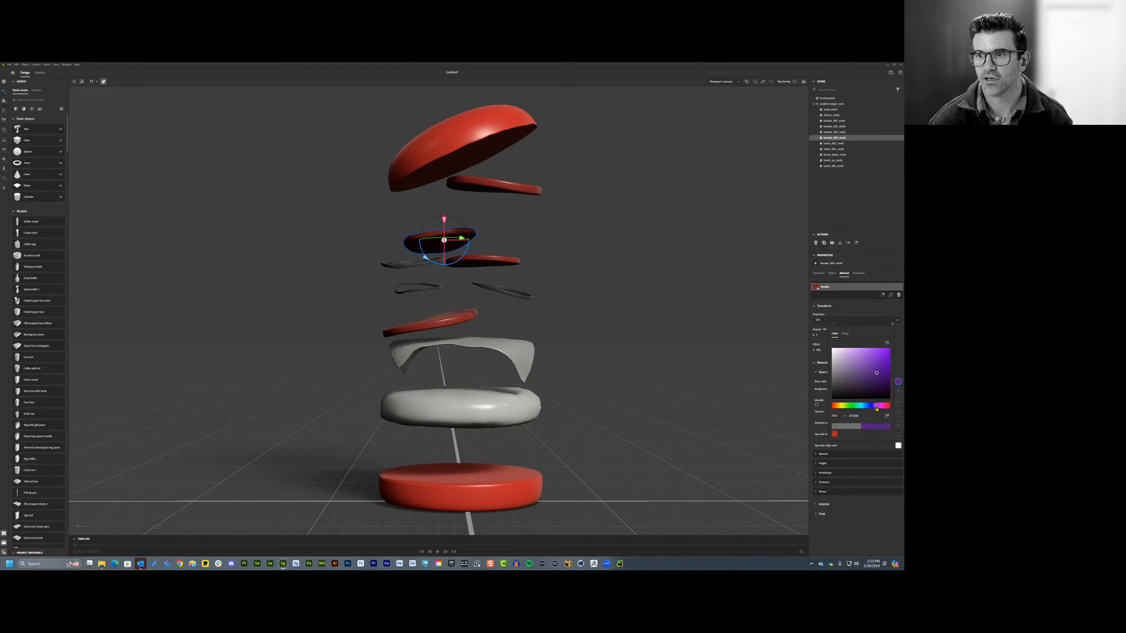
click(602, 307)
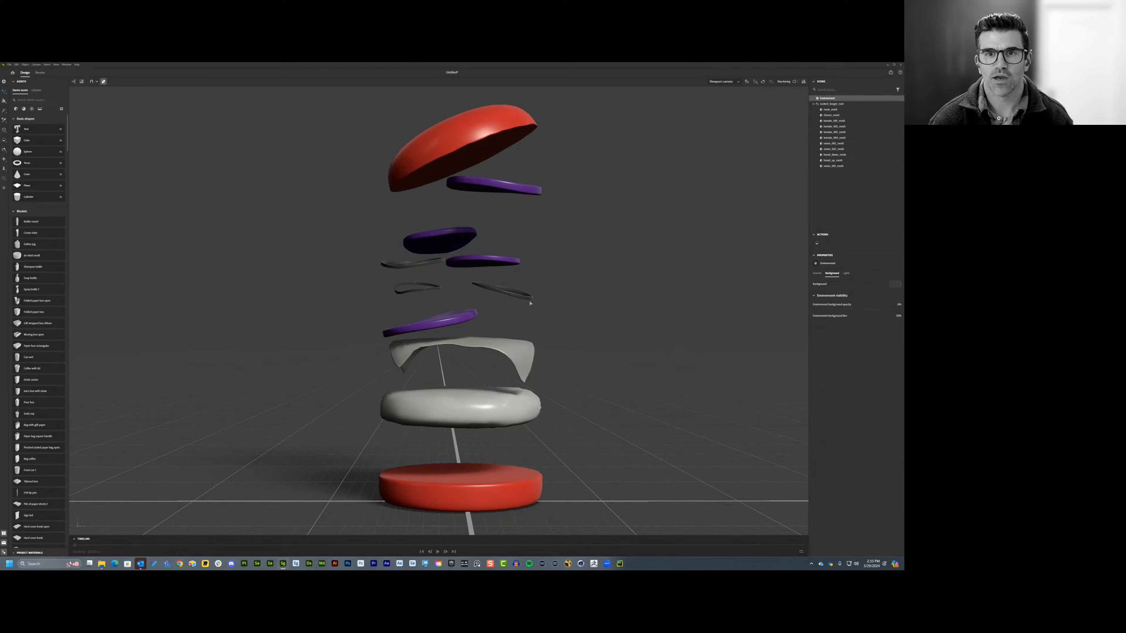
- Give the onion rings' shared material a bright, fully saturated green base color
click(515, 295)
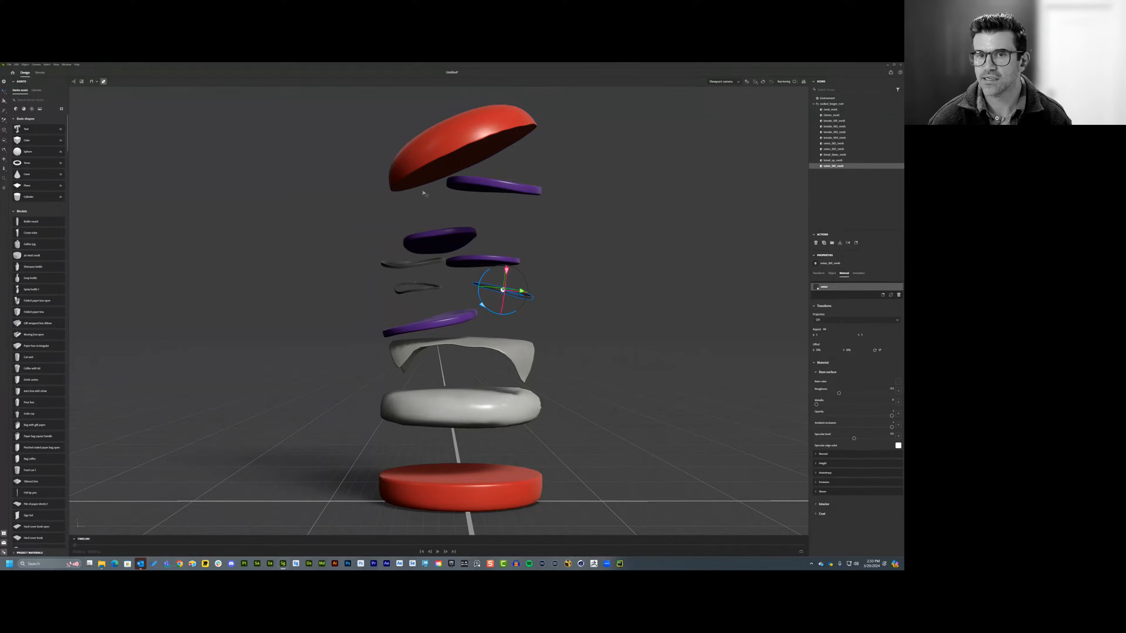
click(900, 382)
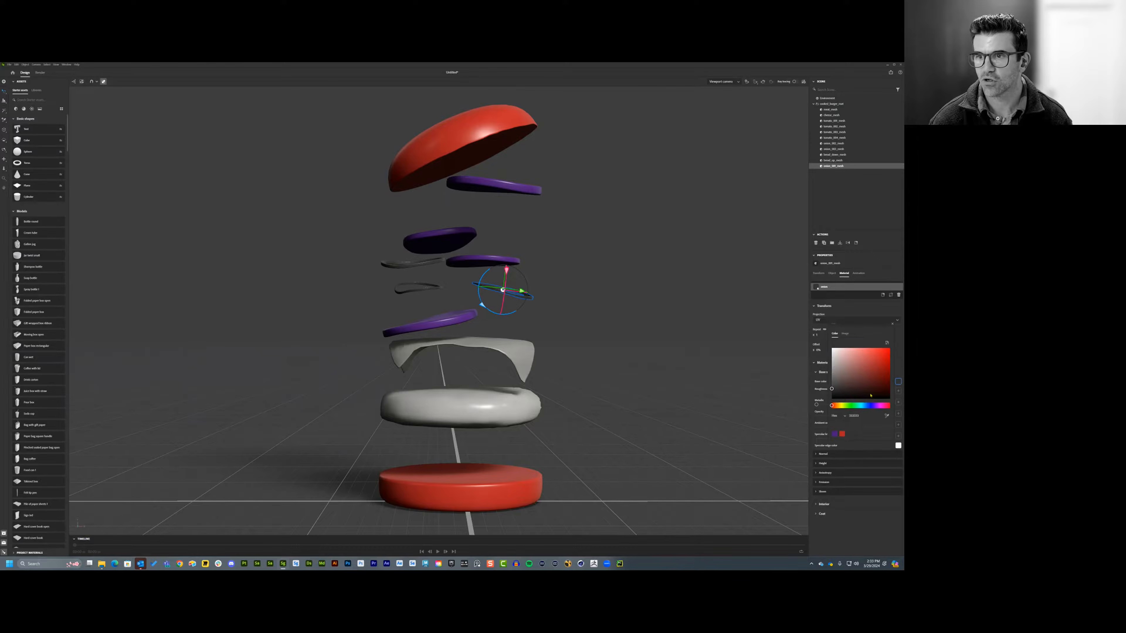
click(889, 348)
click(892, 323)
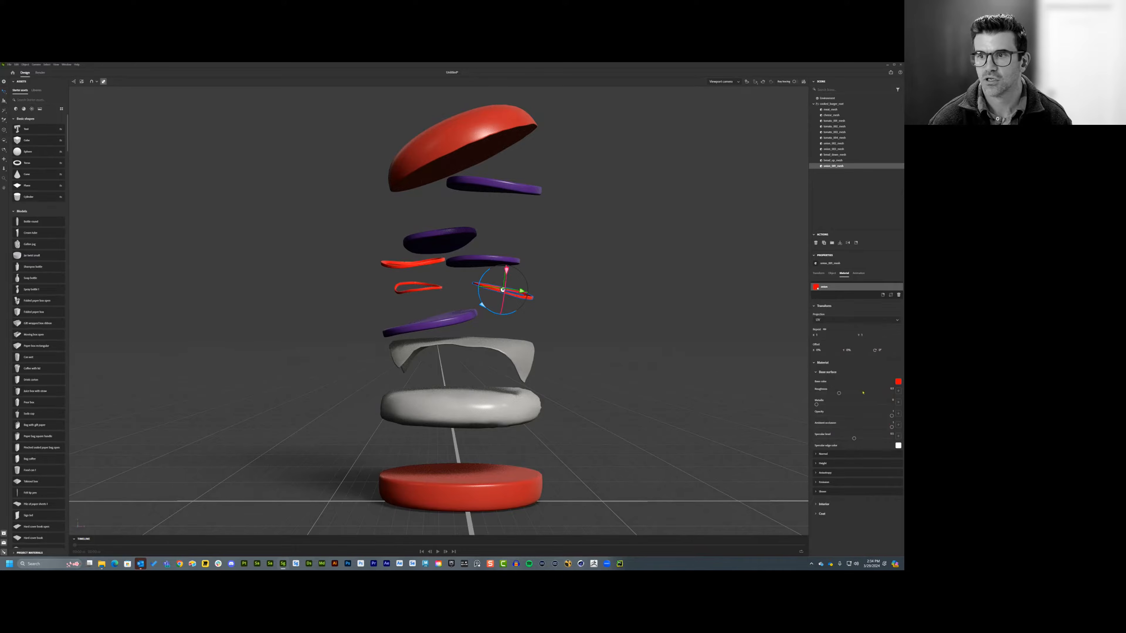
click(898, 383)
click(853, 405)
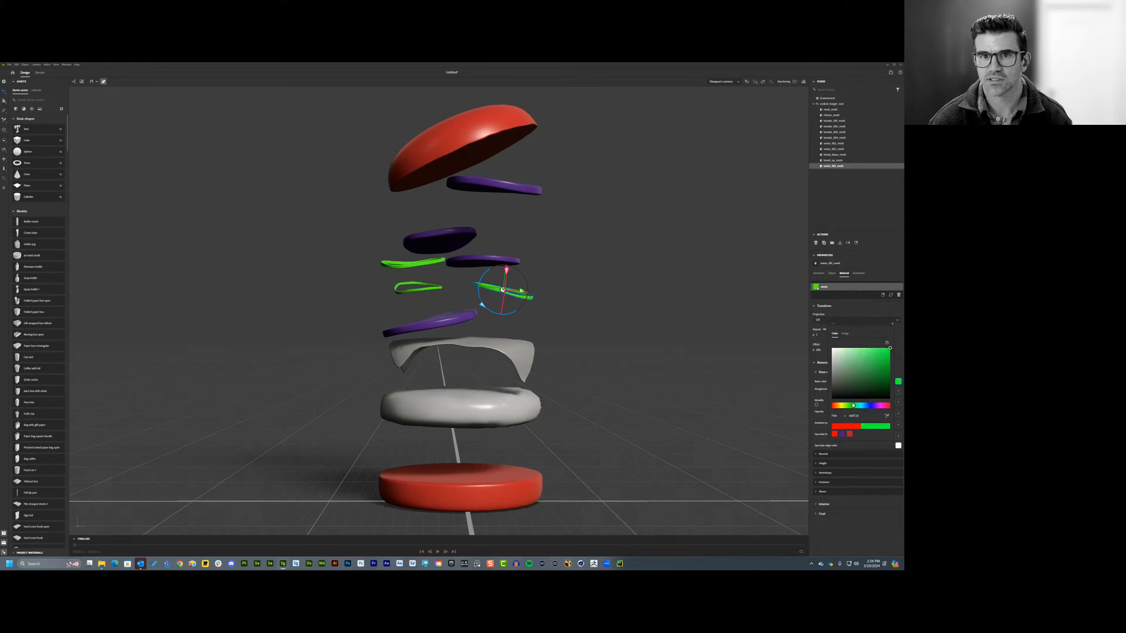
- Color the cheese slice's material a saturated yellow-orange
click(495, 348)
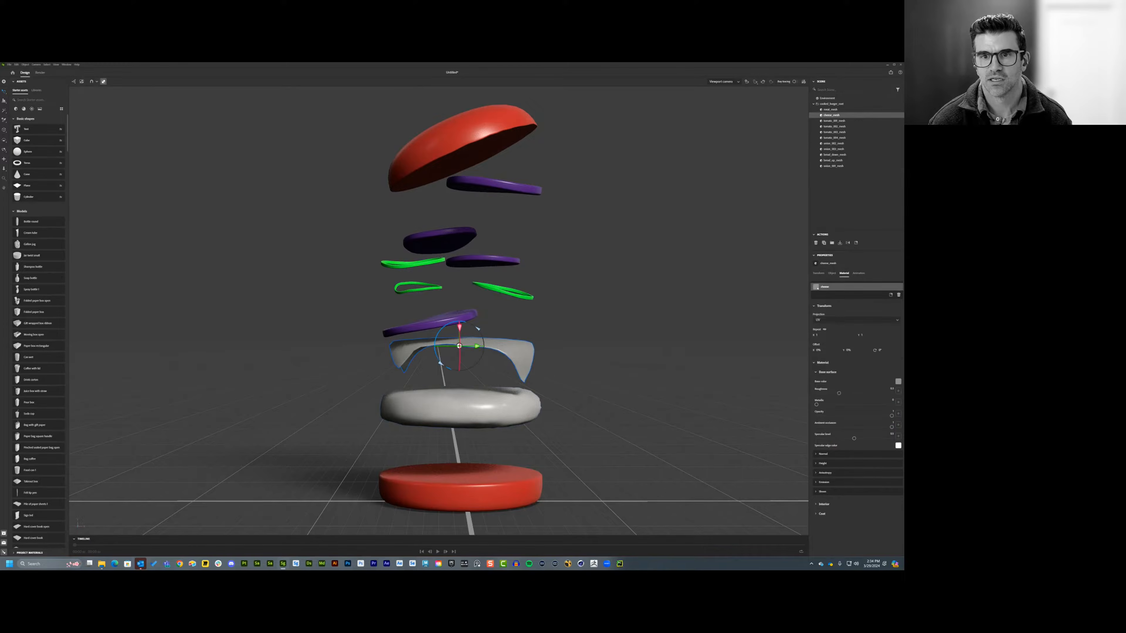
click(898, 382)
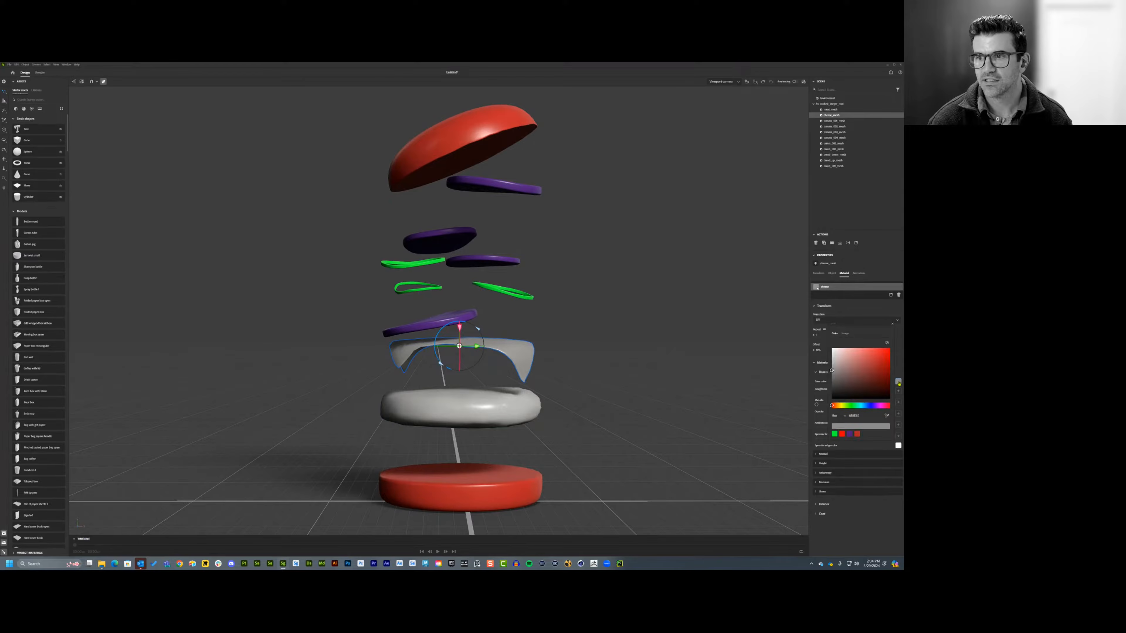
click(840, 407)
click(889, 356)
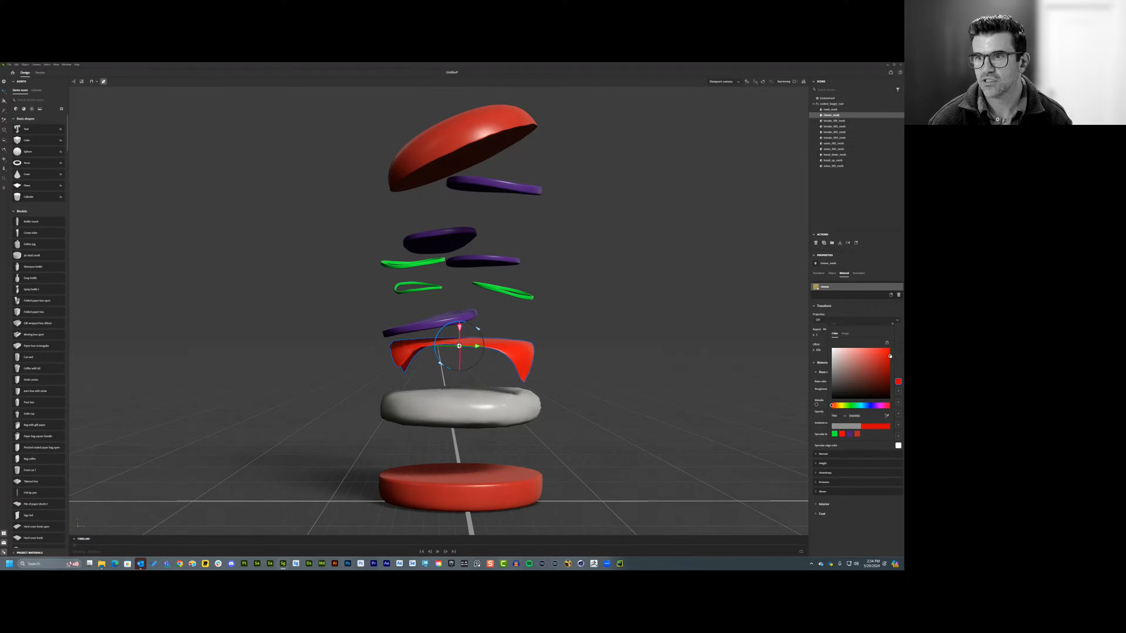
click(847, 406)
- Set the meat patty's base color to a strong blue and deselect it
click(512, 403)
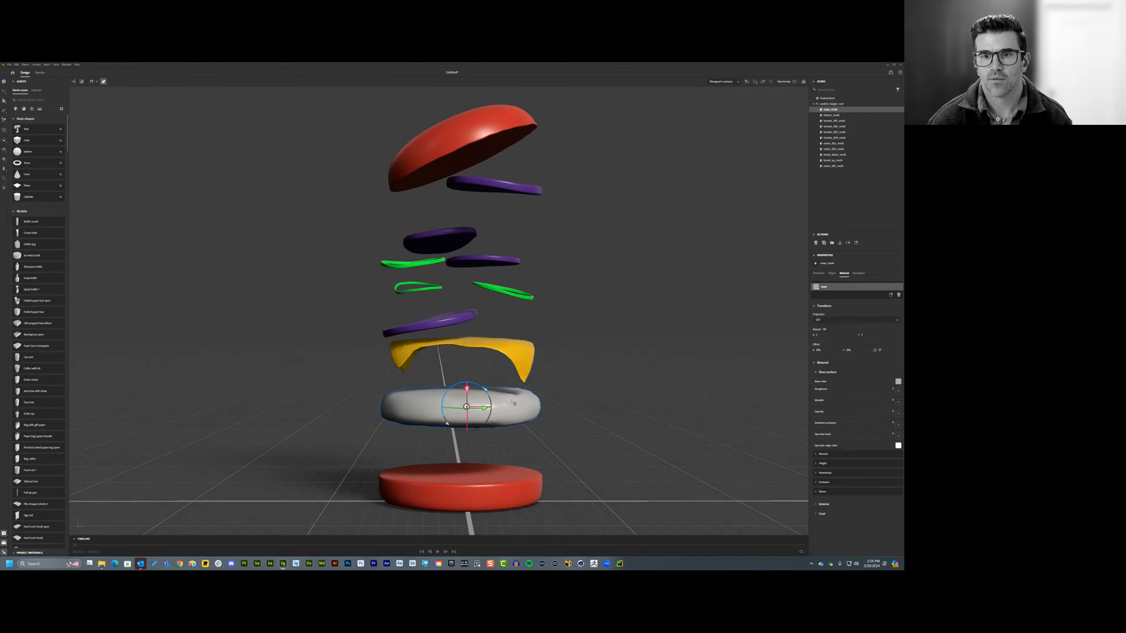
click(898, 381)
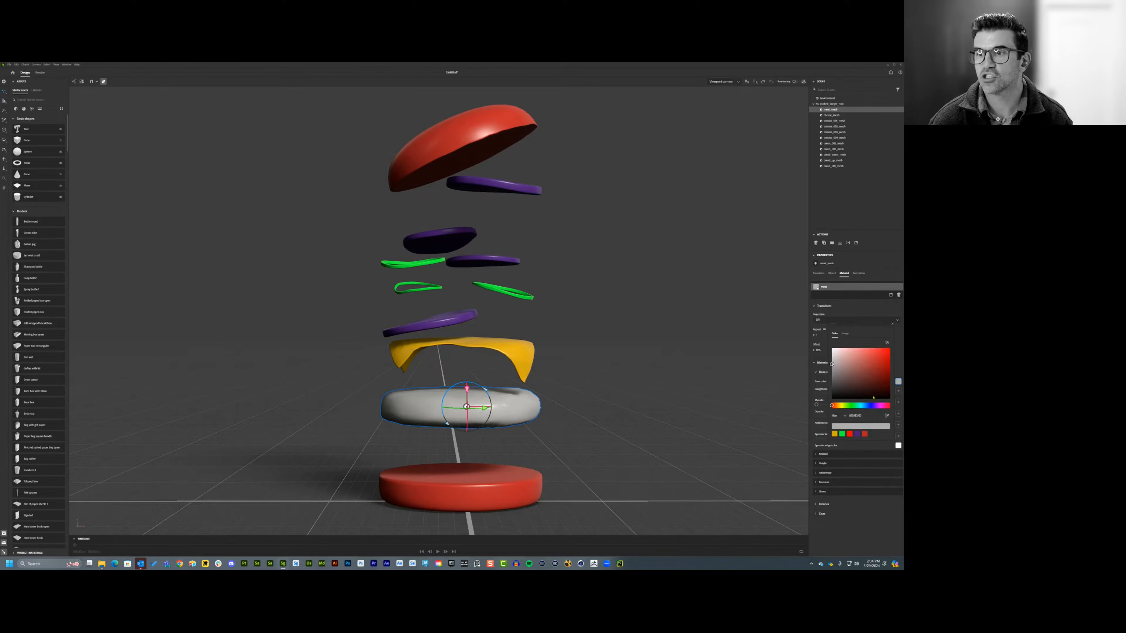
click(871, 405)
click(881, 356)
click(872, 406)
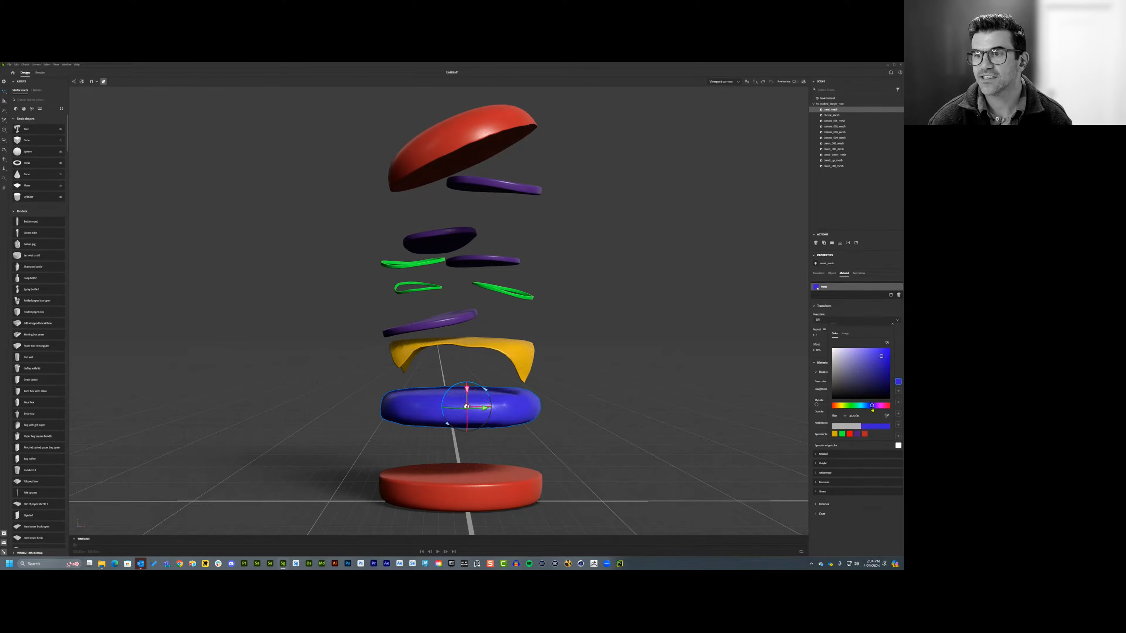
click(674, 355)
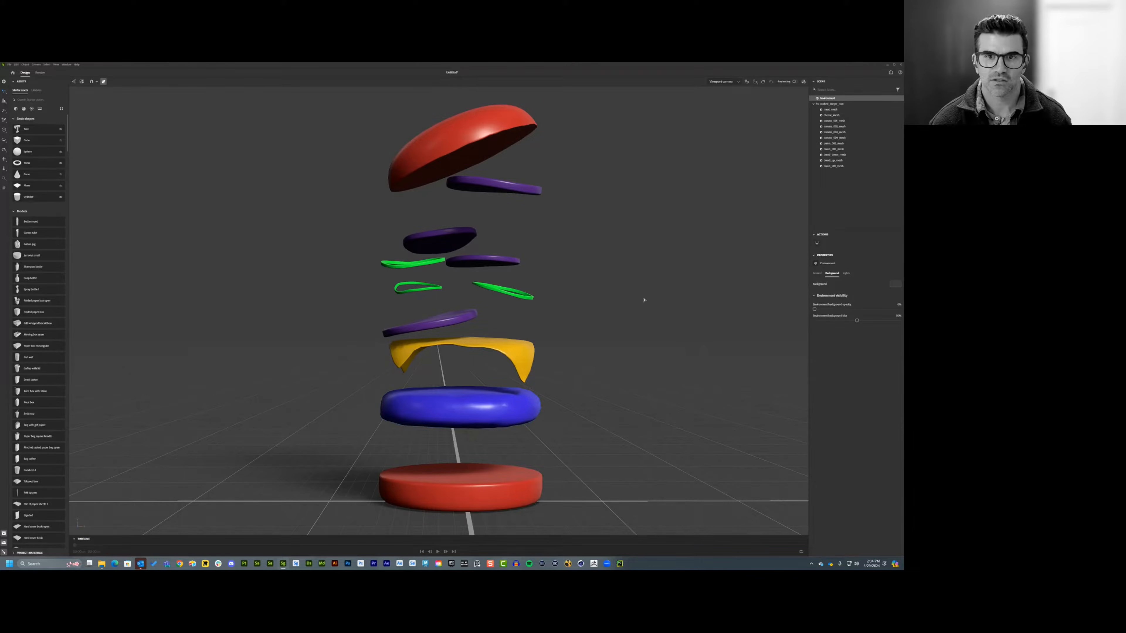
- Add a camera framing the whole exploded burger and set its focal length to 20 mm
alt+right_drag(576, 266, 534, 270)
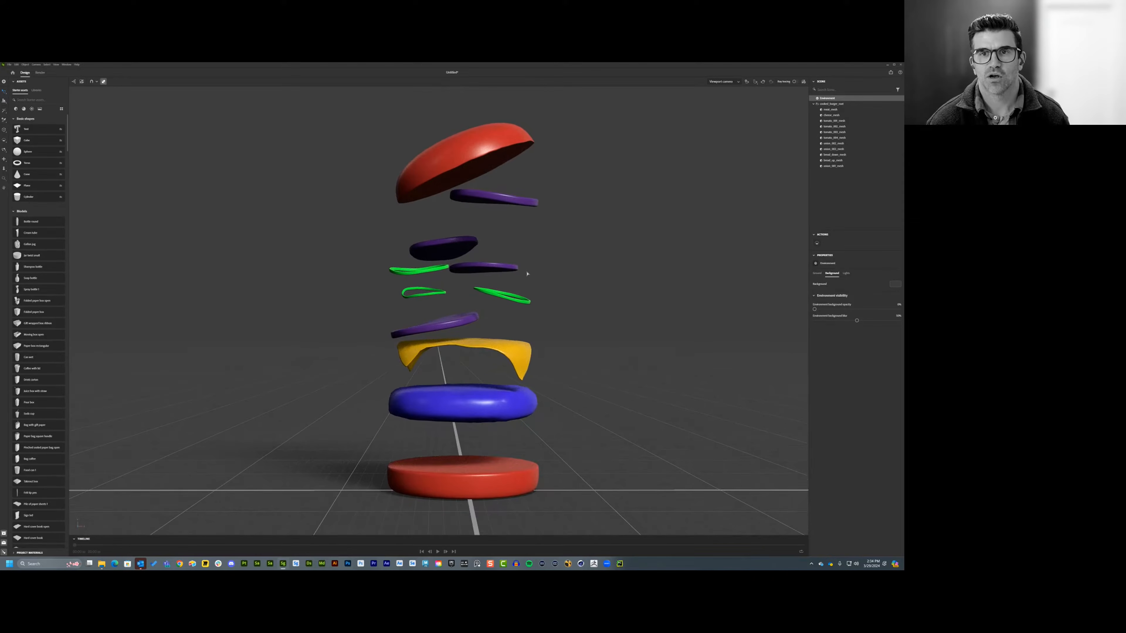
click(746, 83)
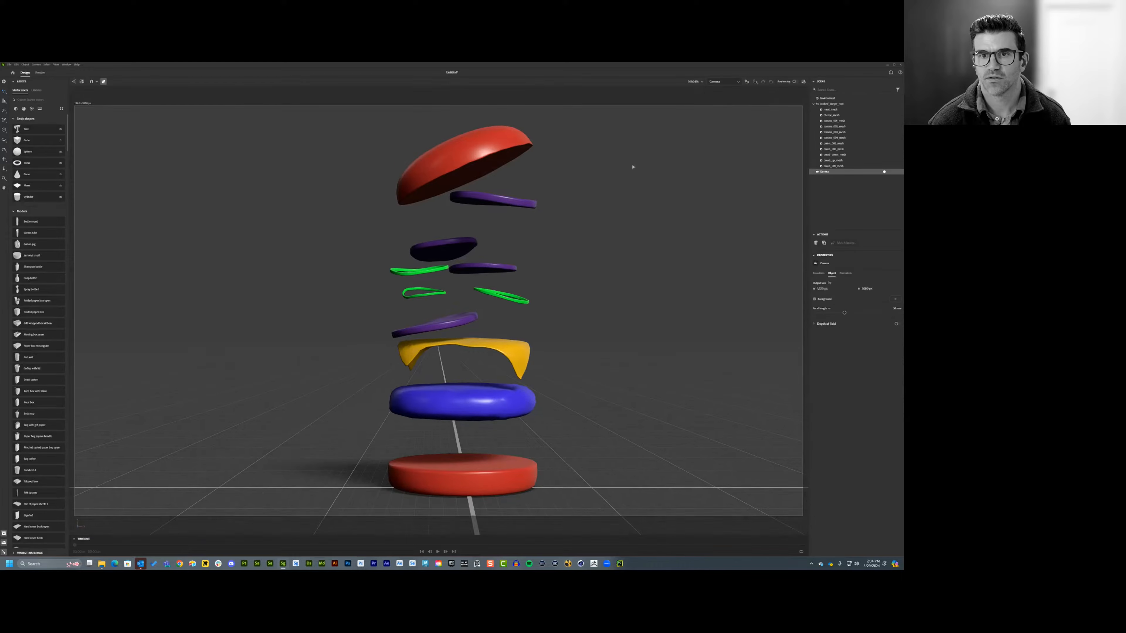
alt+drag(579, 179, 593, 176)
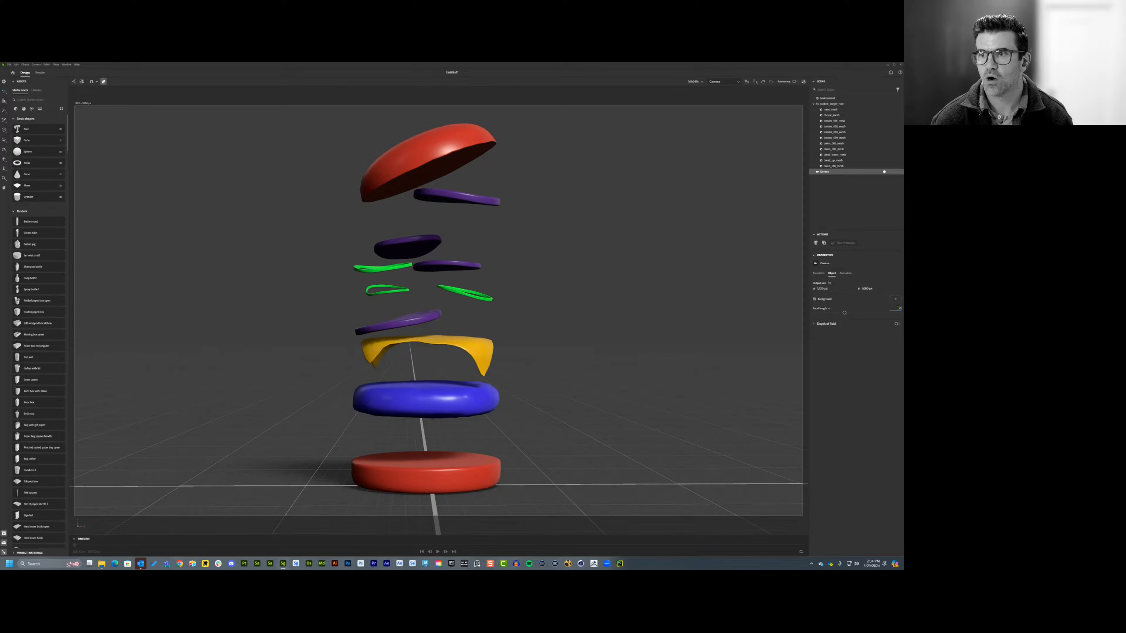
key(Return)
alt+right_drag(577, 327, 583, 300)
alt+drag(583, 299, 536, 300)
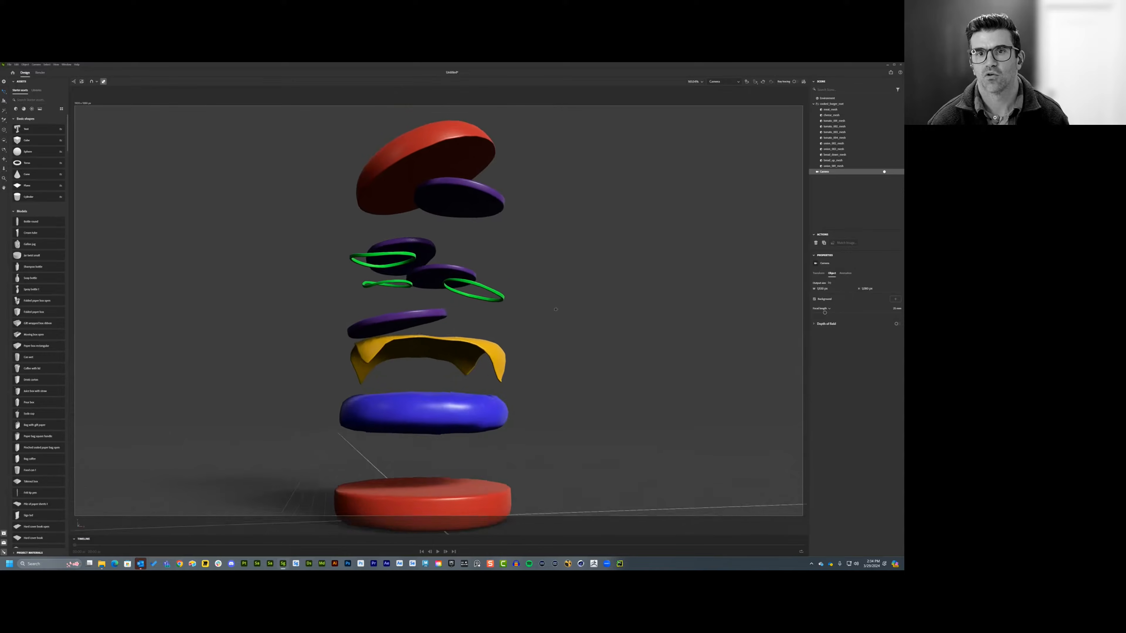
alt+right_drag(535, 299, 548, 309)
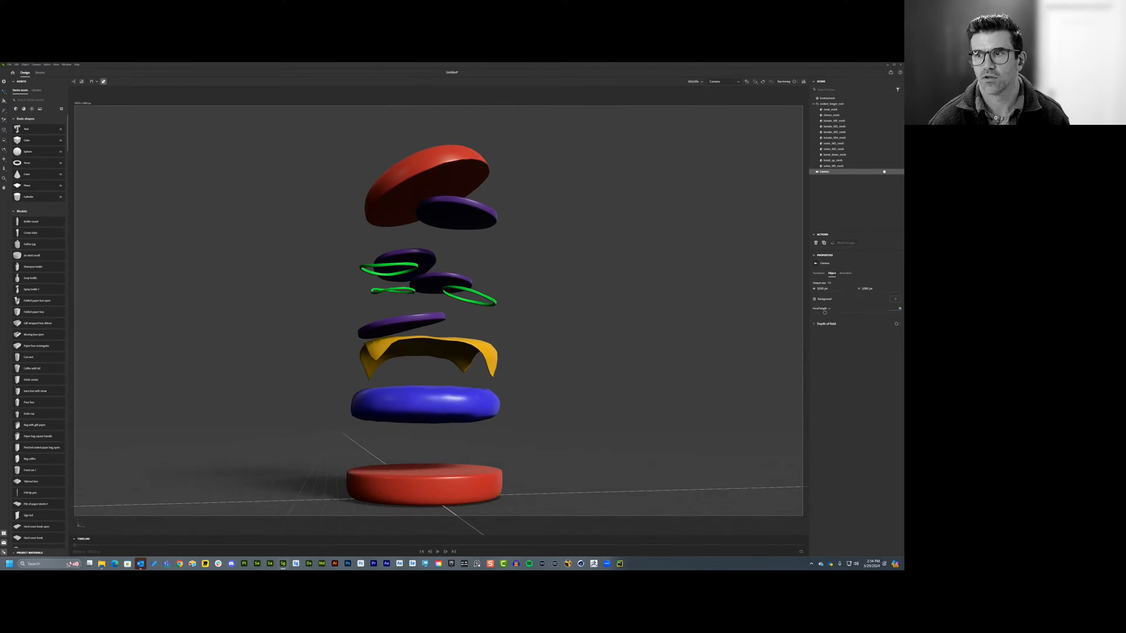
text(20)
key(Return)
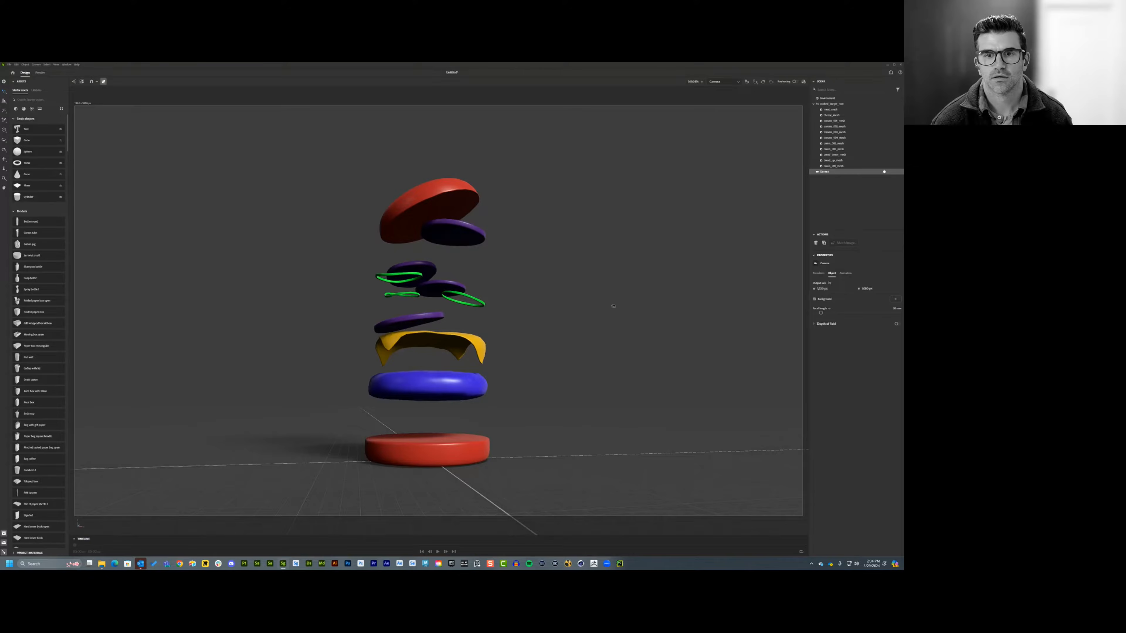
- Reposition the camera close to the burger at a raised angle, looking down on the stack with every layer in frame
mouse_move(613, 306)
alt+right_down()
mouse_move(615, 290)
mouse_move(613, 304)
alt+right_up()
alt+drag(614, 304, 544, 386)
alt+right_drag(543, 386, 544, 368)
alt+drag(543, 368, 553, 365)
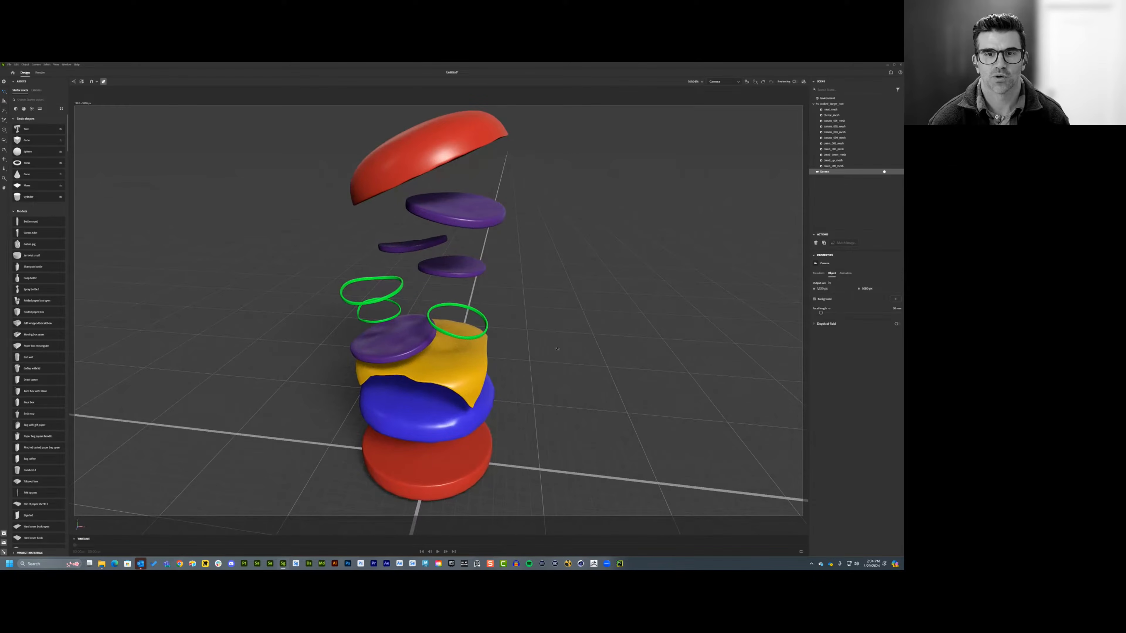
alt+middle_drag(557, 349, 547, 352)
alt+right_drag(552, 352, 549, 351)
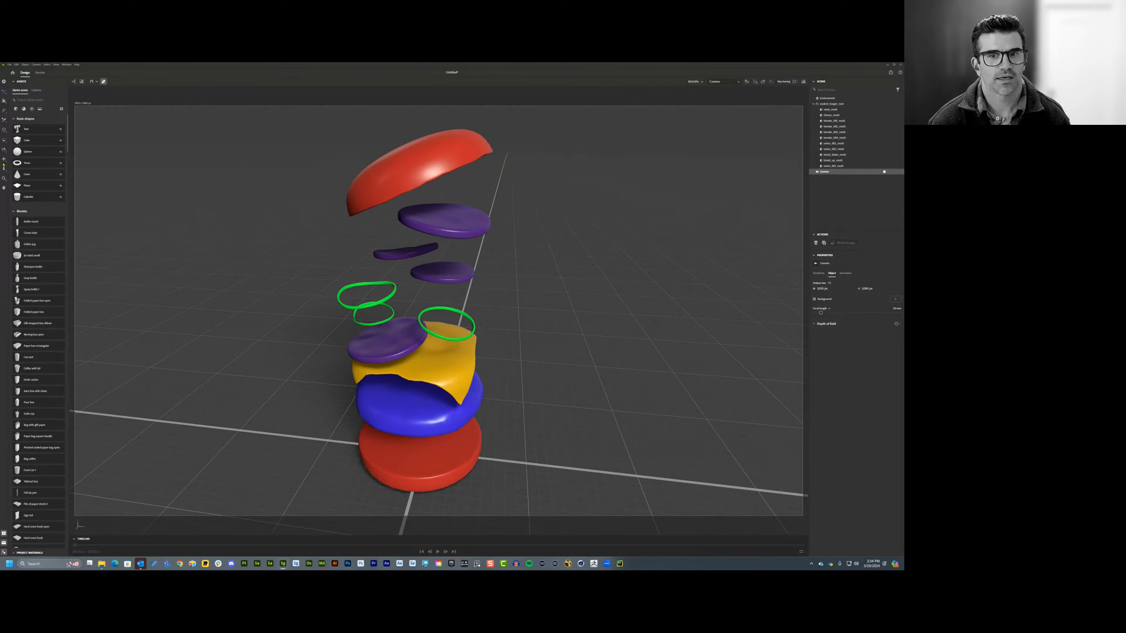
- Render the burger's camera view as a PNG, replacing the existing Untitled-Camera.png
click(40, 72)
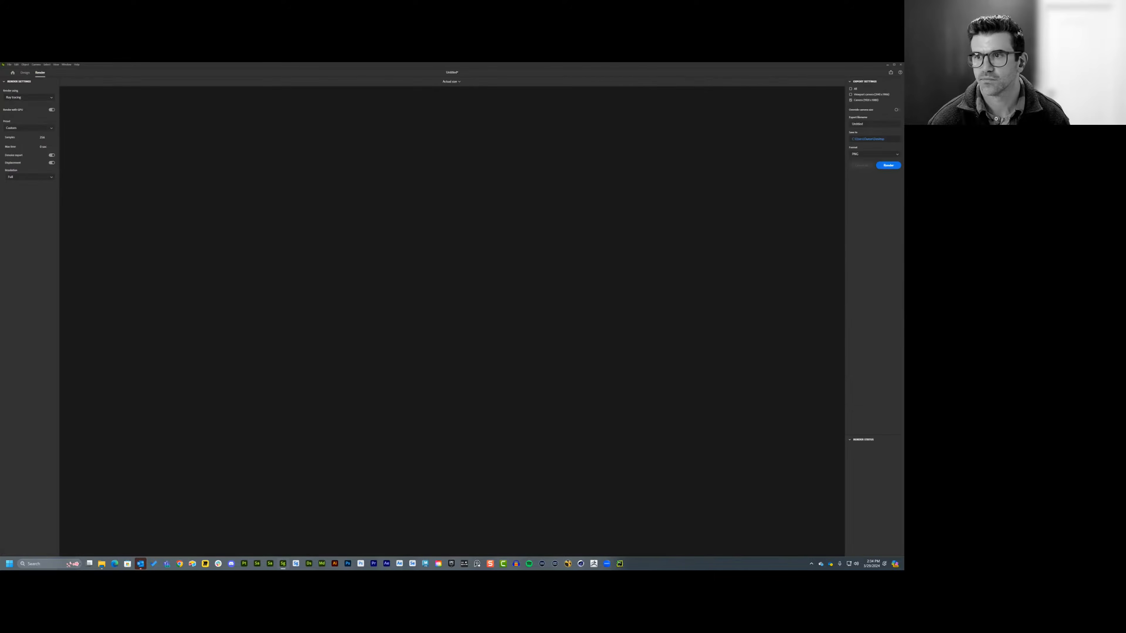
click(889, 165)
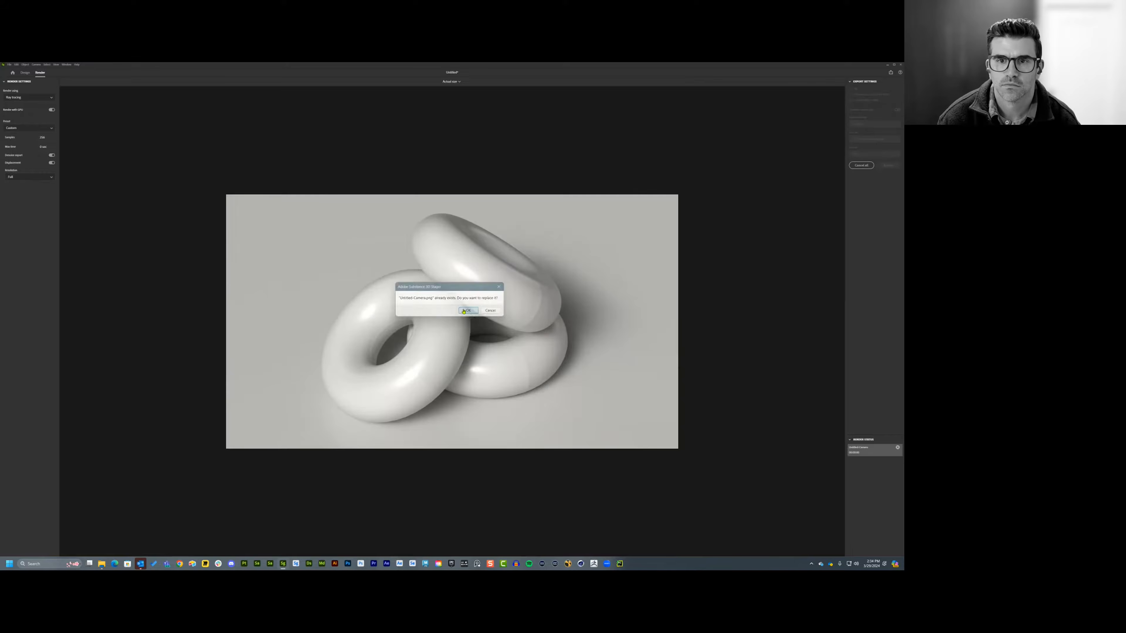
click(468, 311)
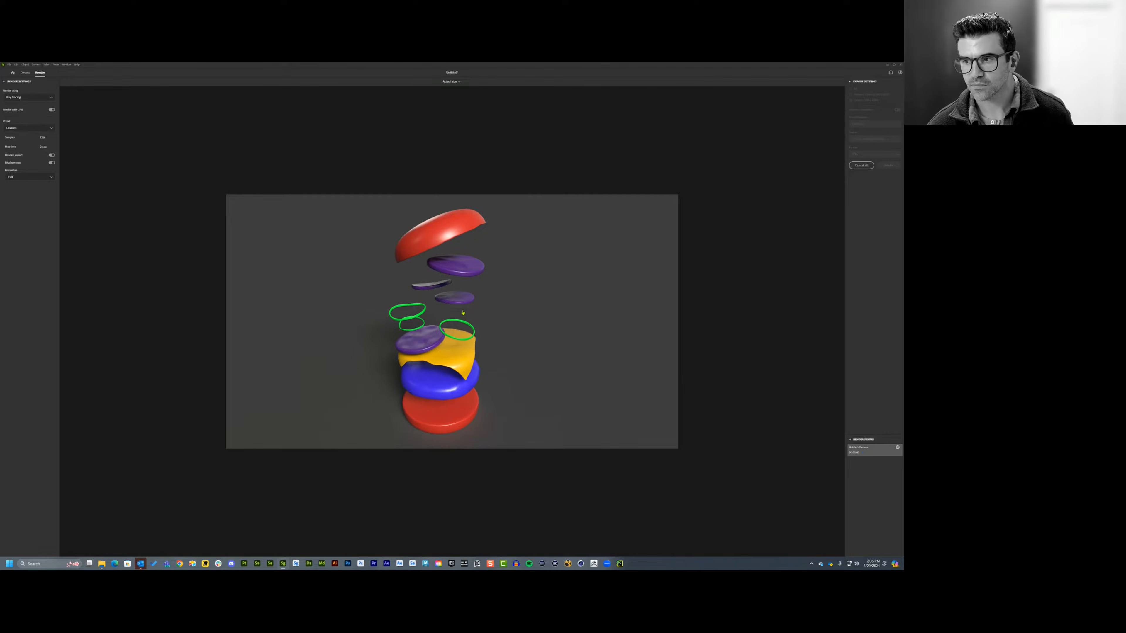
- Switch to Adobe Firefly, clear the previous reference and effects, and upload Untitled-Camera.png from the Desktop as the structure reference
key(alt+Tab)
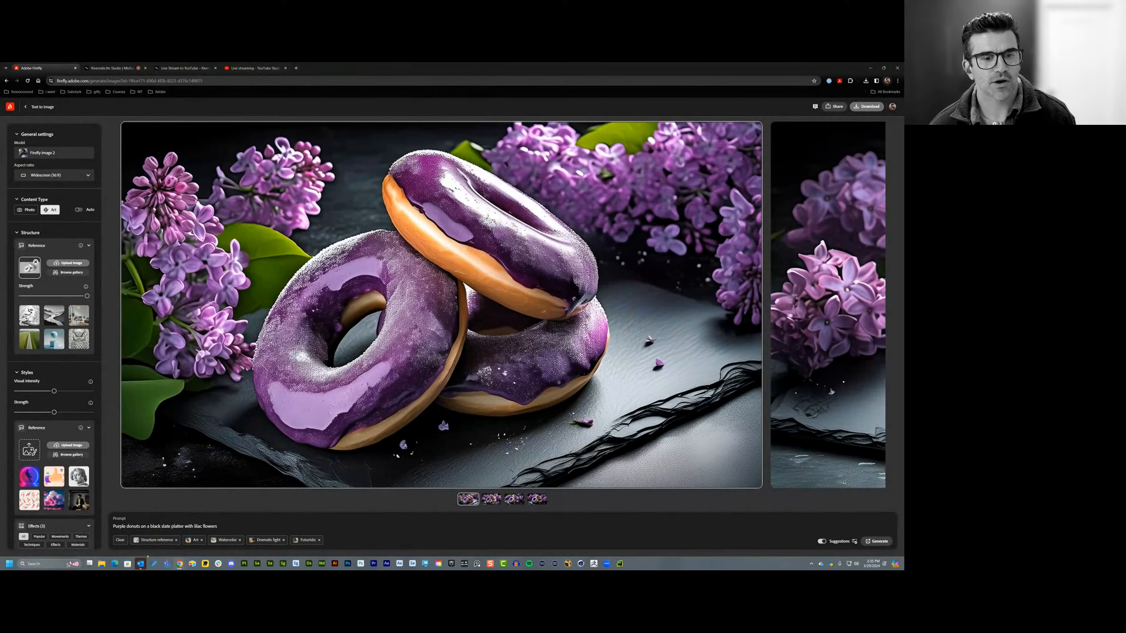
click(120, 540)
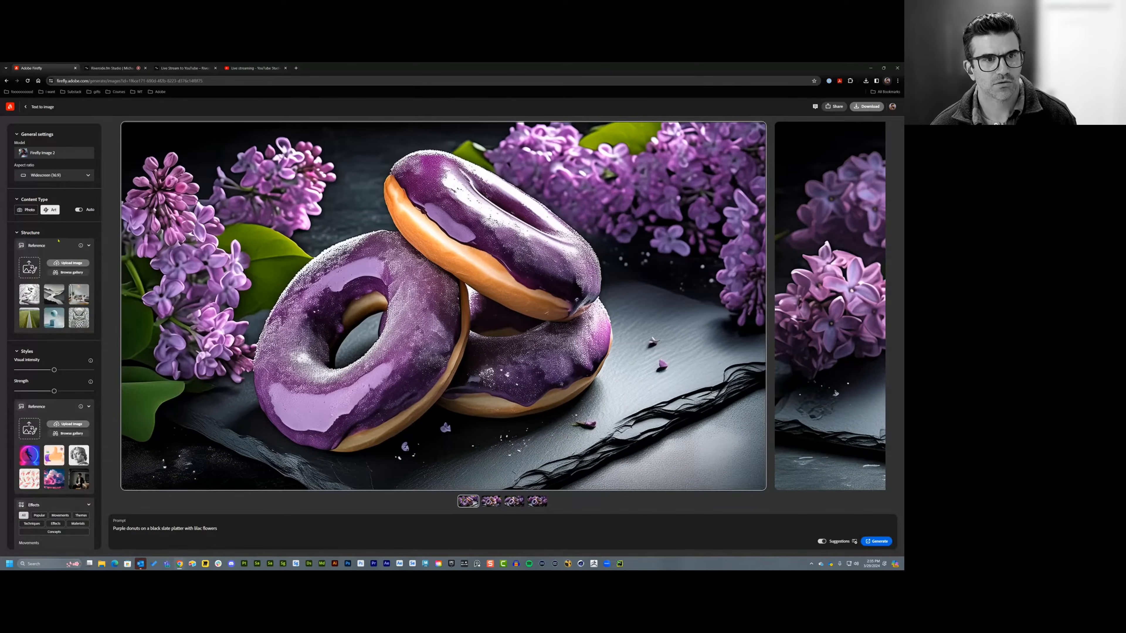
click(26, 272)
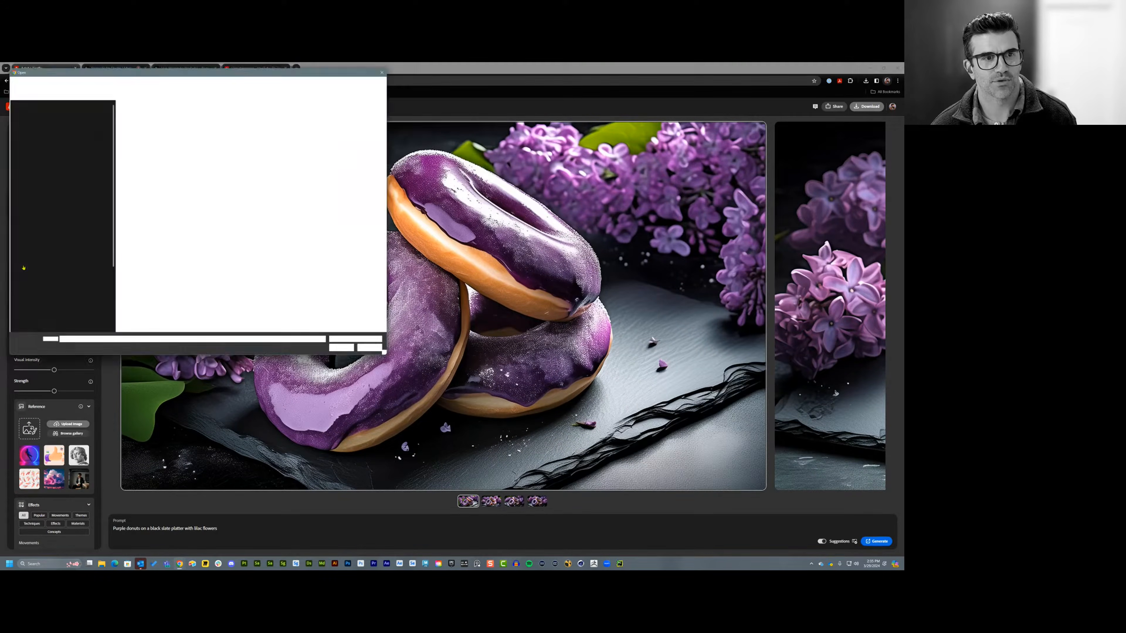
click(90, 262)
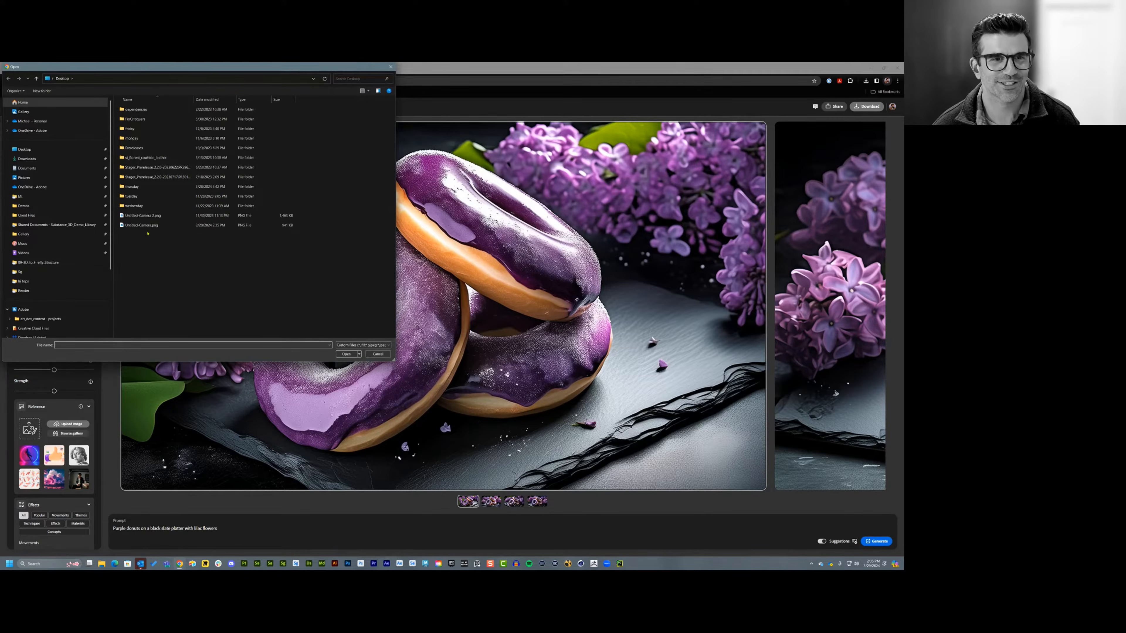
double_click(149, 227)
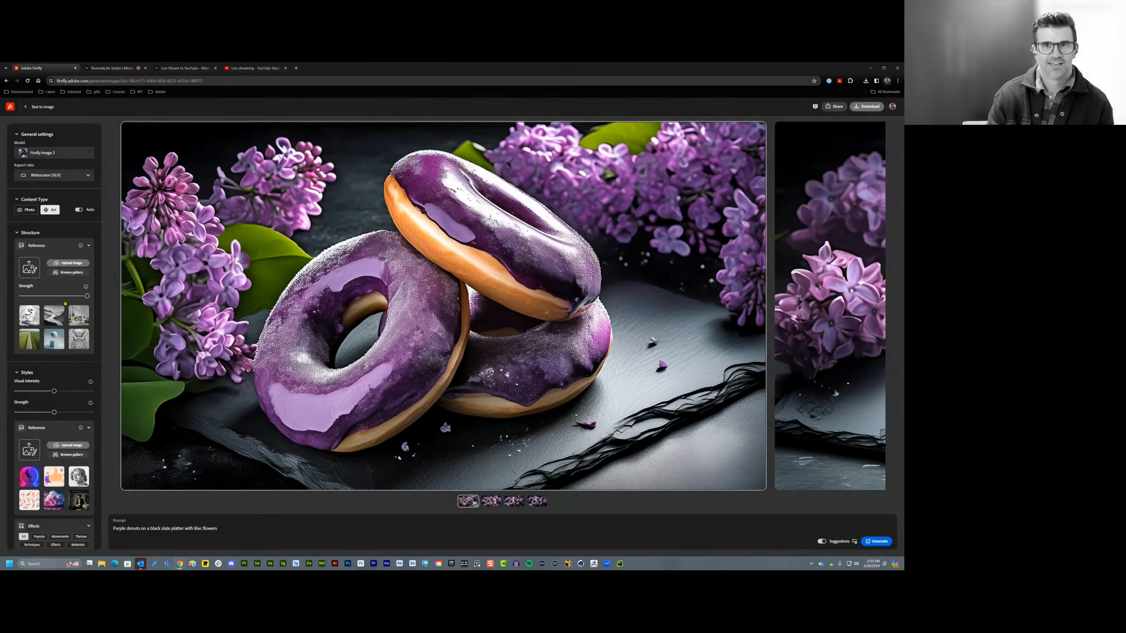
- Generate images with the suggested prompt "cheeseburger, deconstructed with beef fillet and cheese on wooden table" and look through all four variations
triple_click(204, 527)
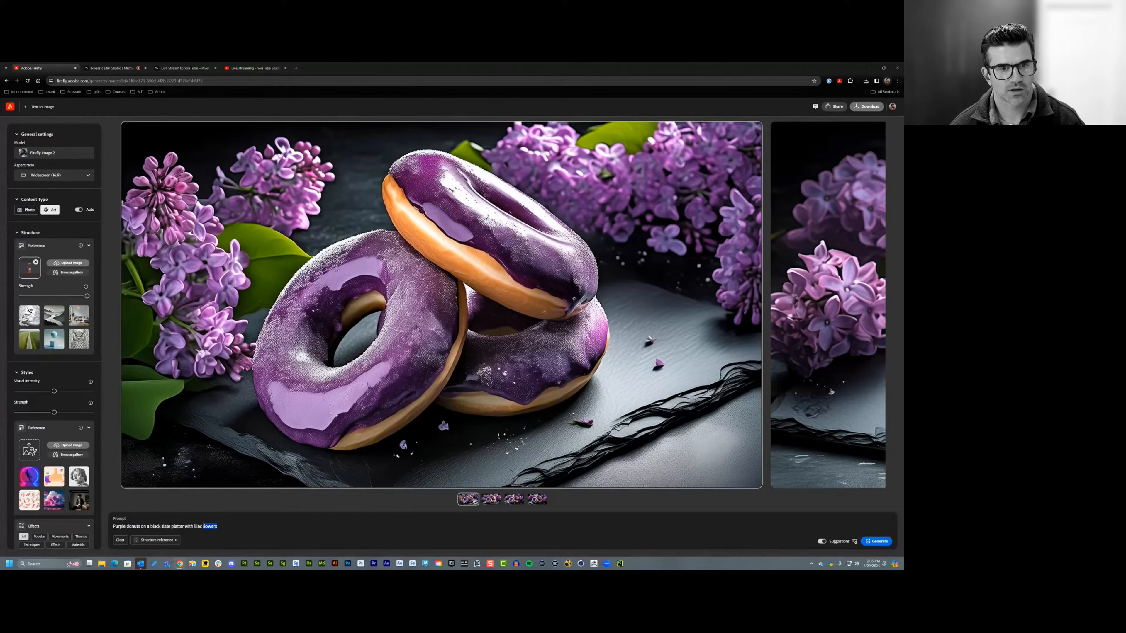
text(cheese)
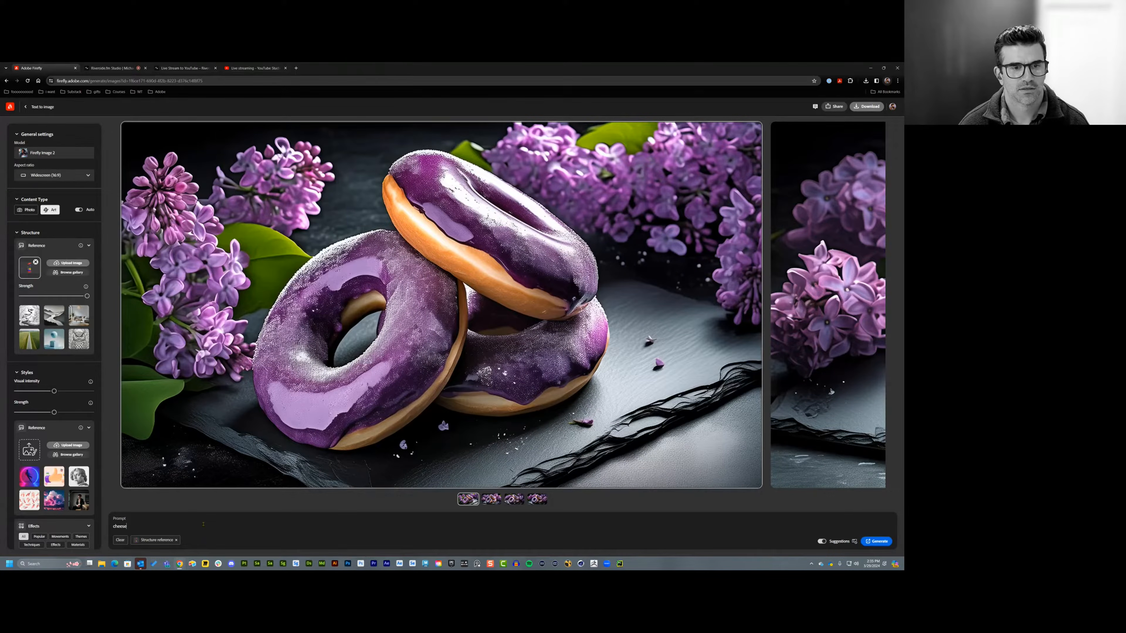
text(burger,)
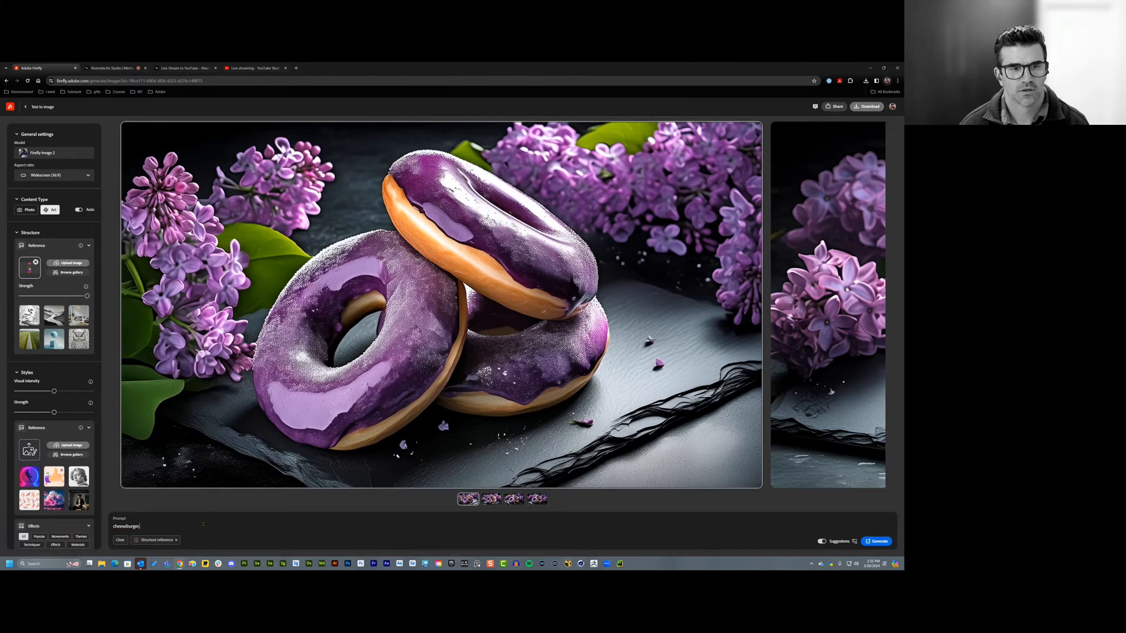
text( dedconstructed)
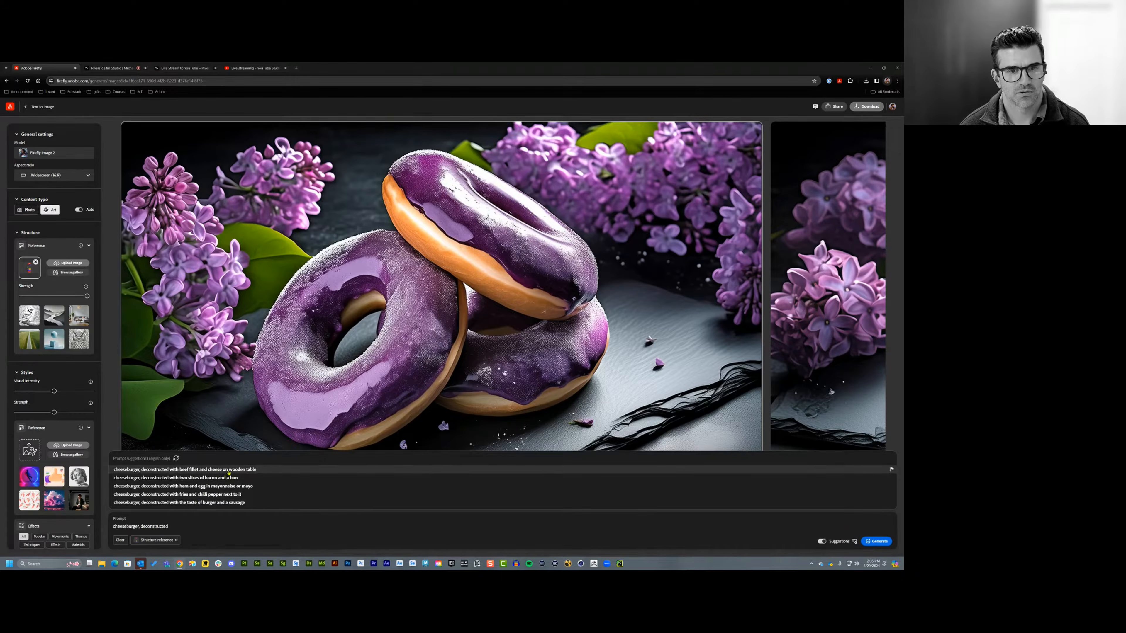
click(284, 469)
key(Return)
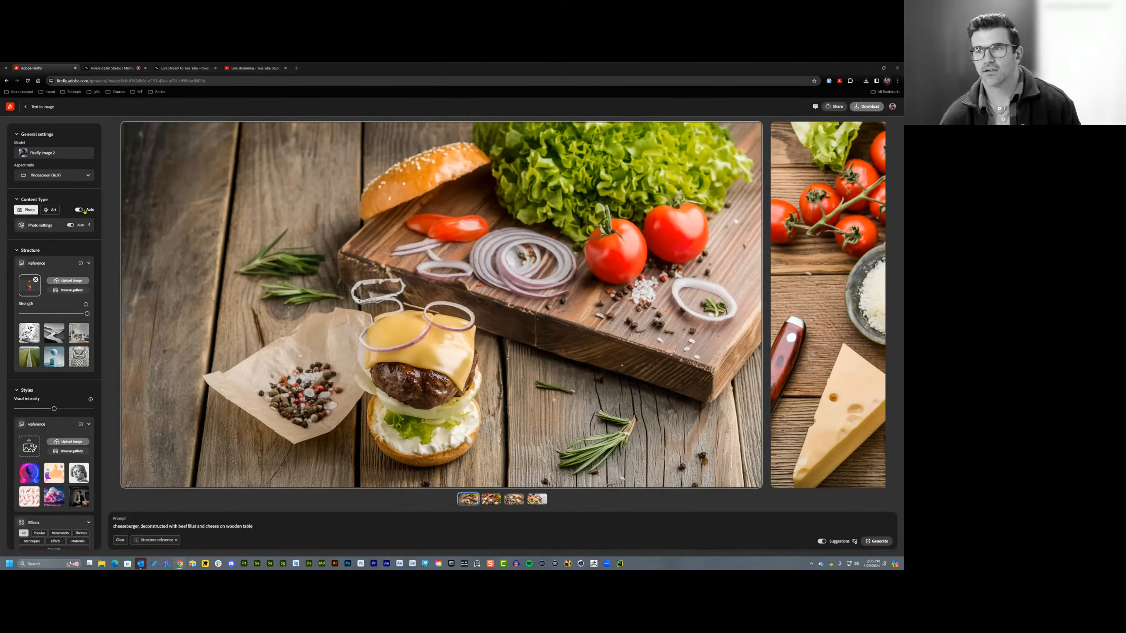
click(490, 500)
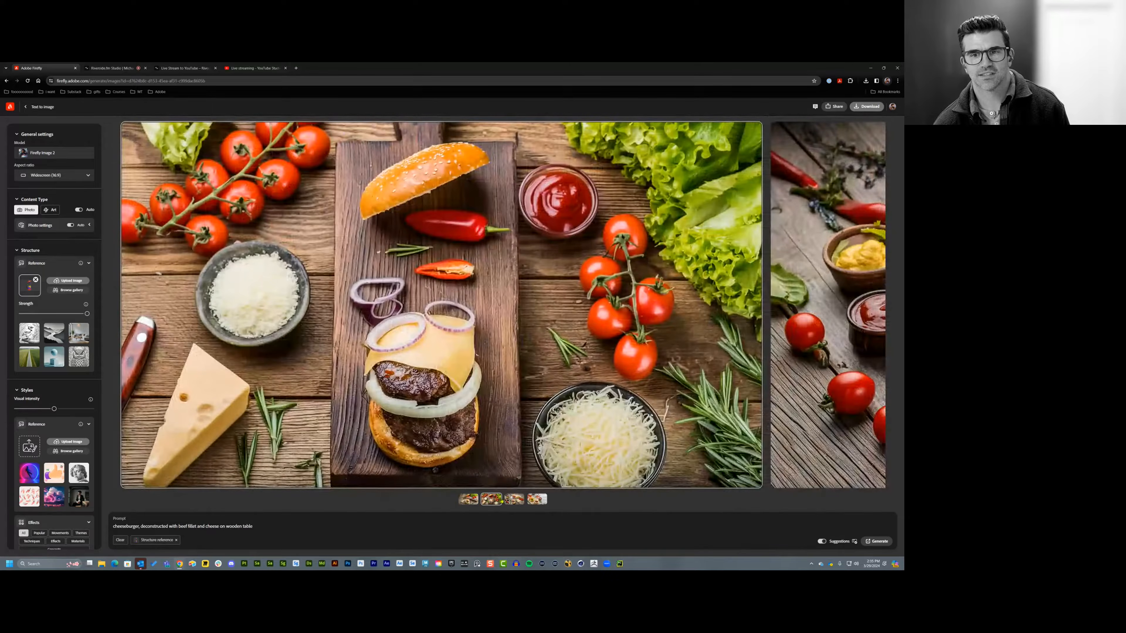
click(514, 499)
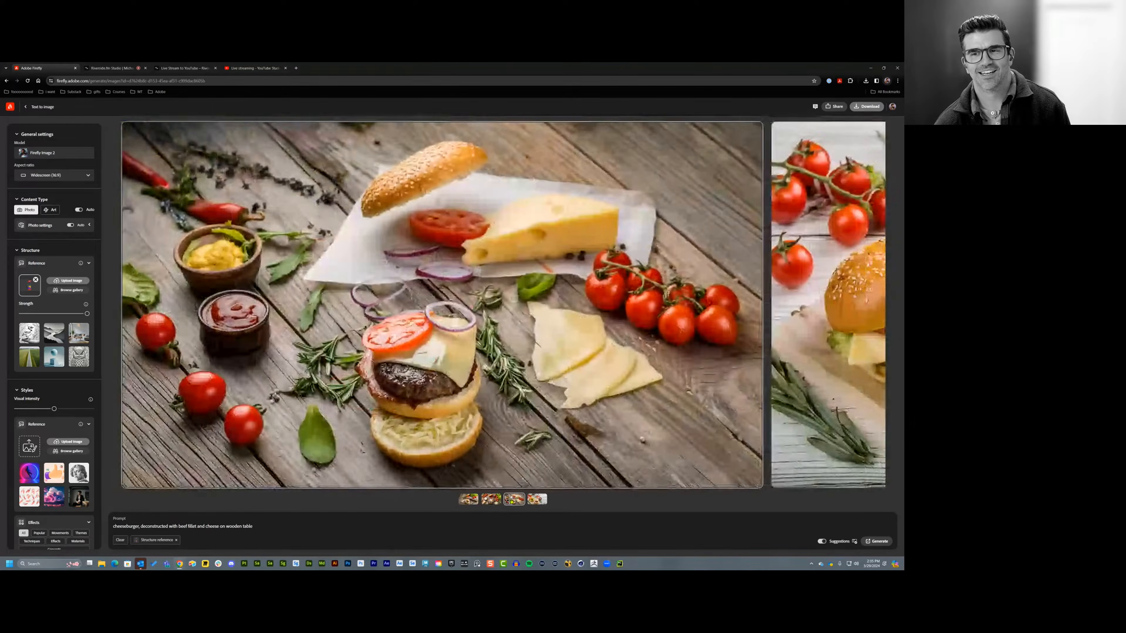
click(537, 500)
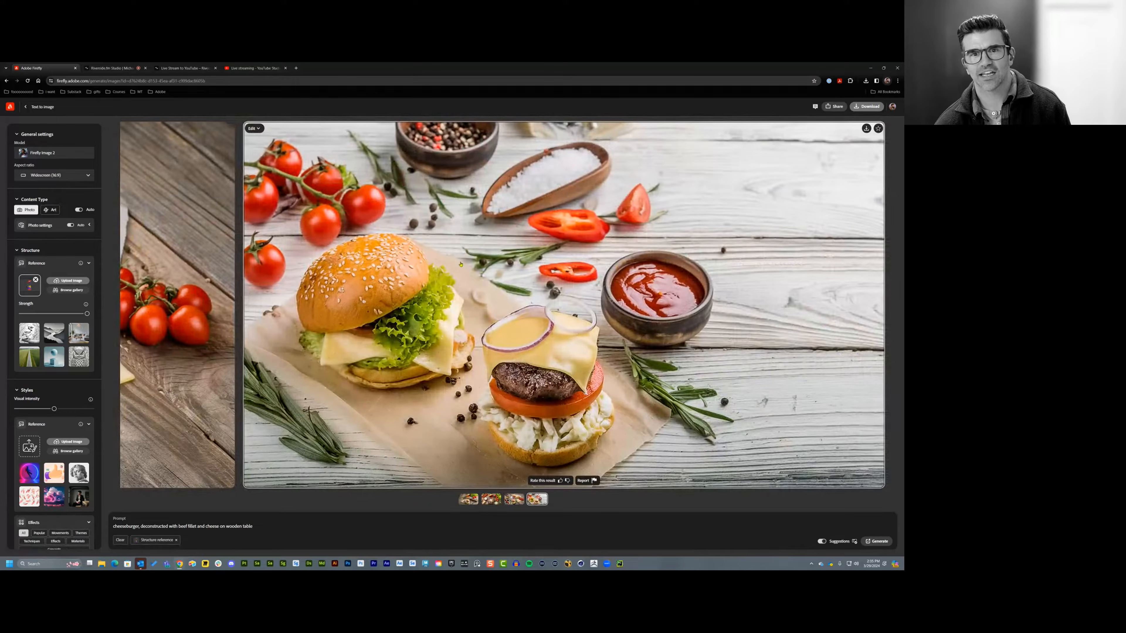
click(471, 497)
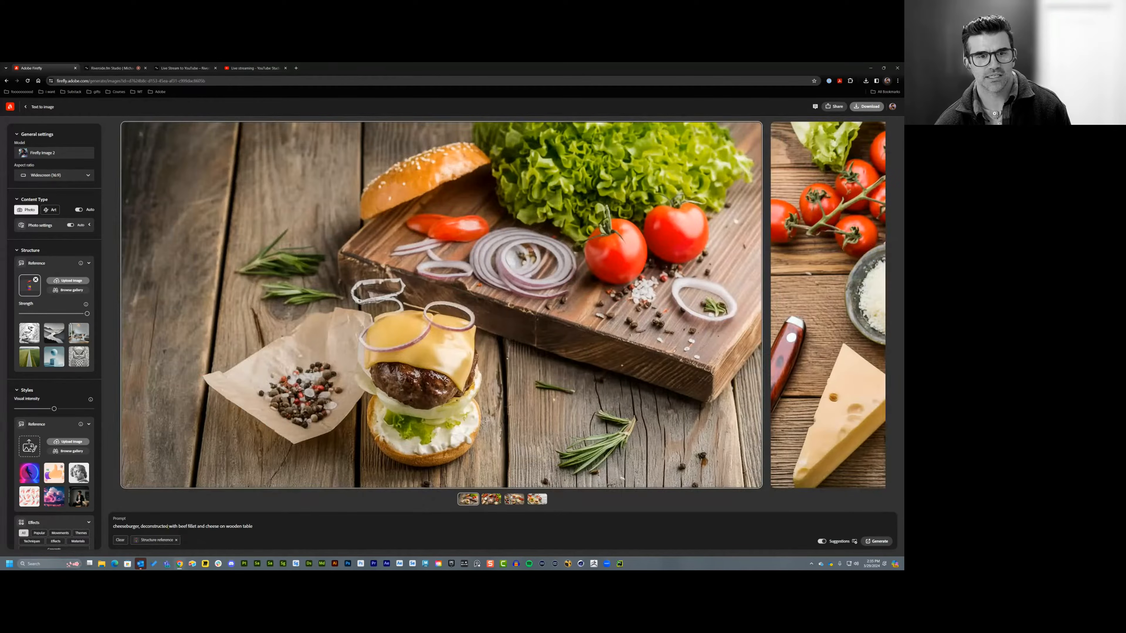
- Replace the prompt's ending so it reads "cheeseburger, deconstructed over white" and generate a new set of images
drag(168, 527, 284, 531)
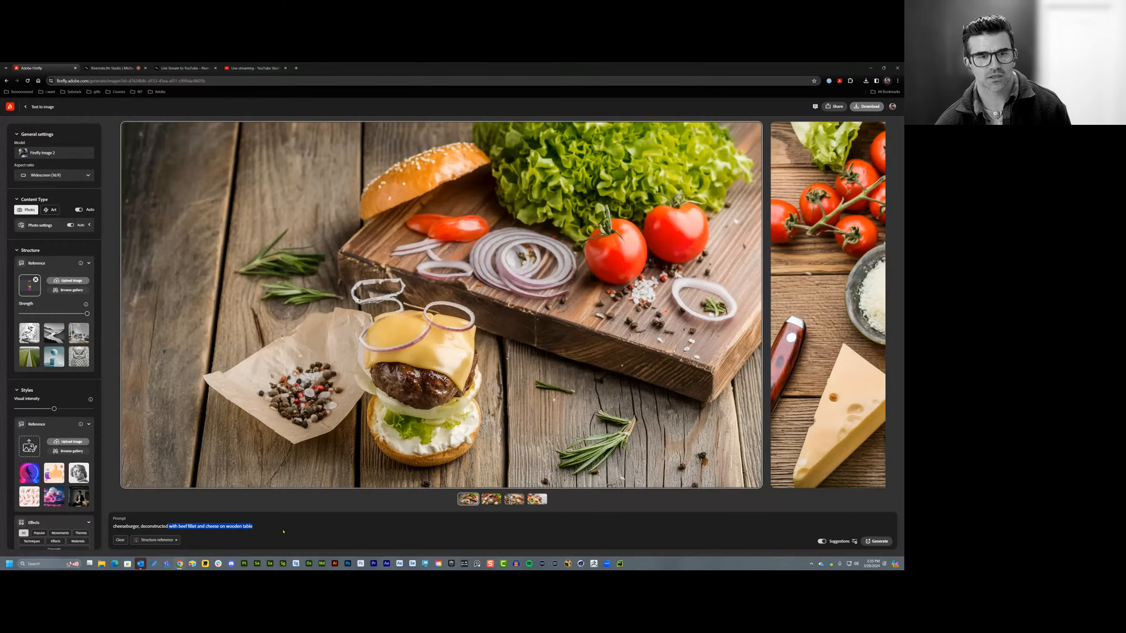
text(over )
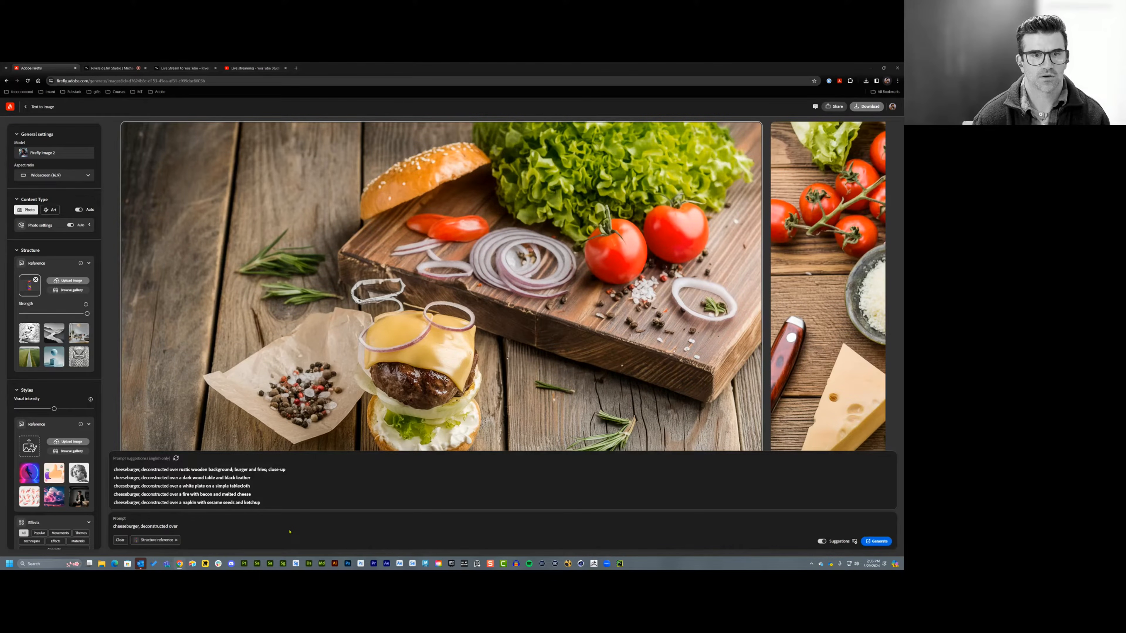
text(white)
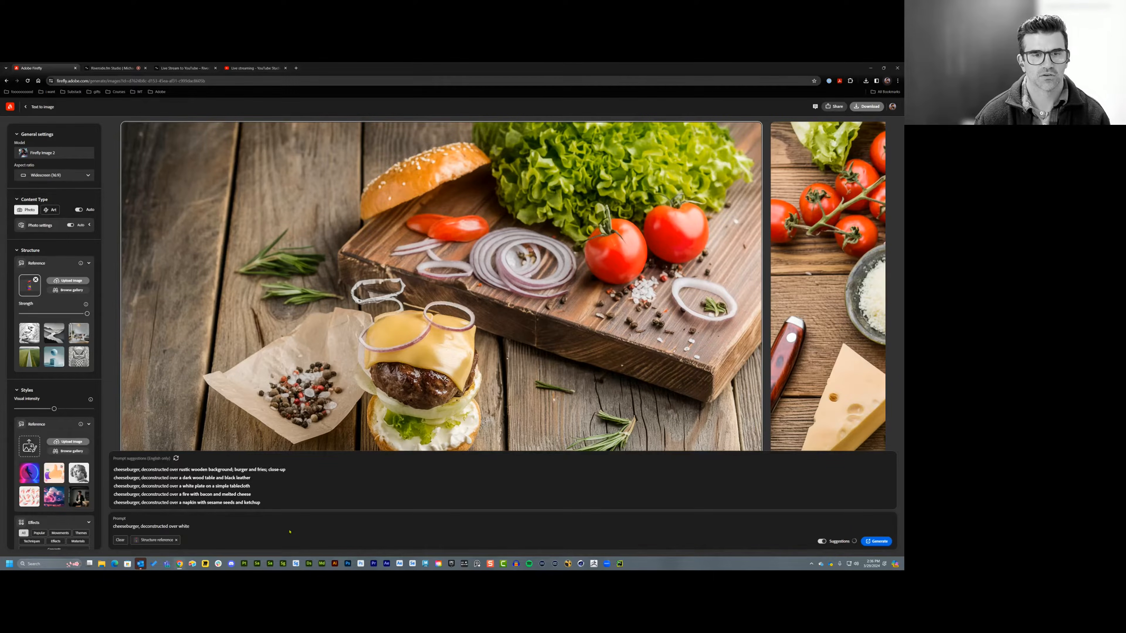
key(Return)
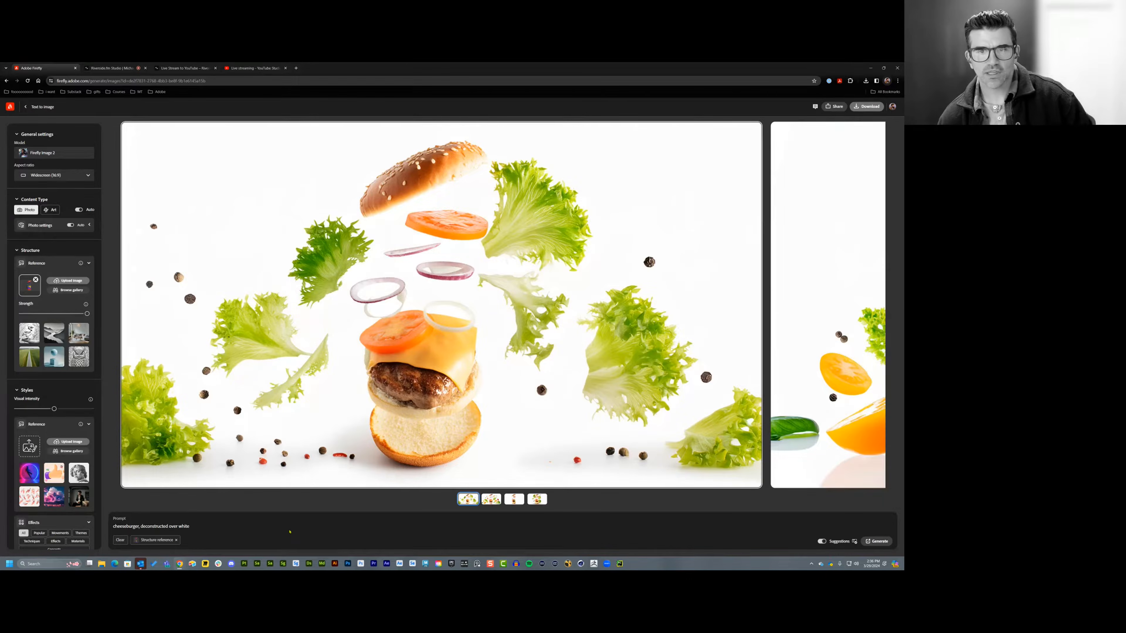
- Look through the cheeseburger variations on white and download the fourth one as a JPG to the Render folder
click(491, 499)
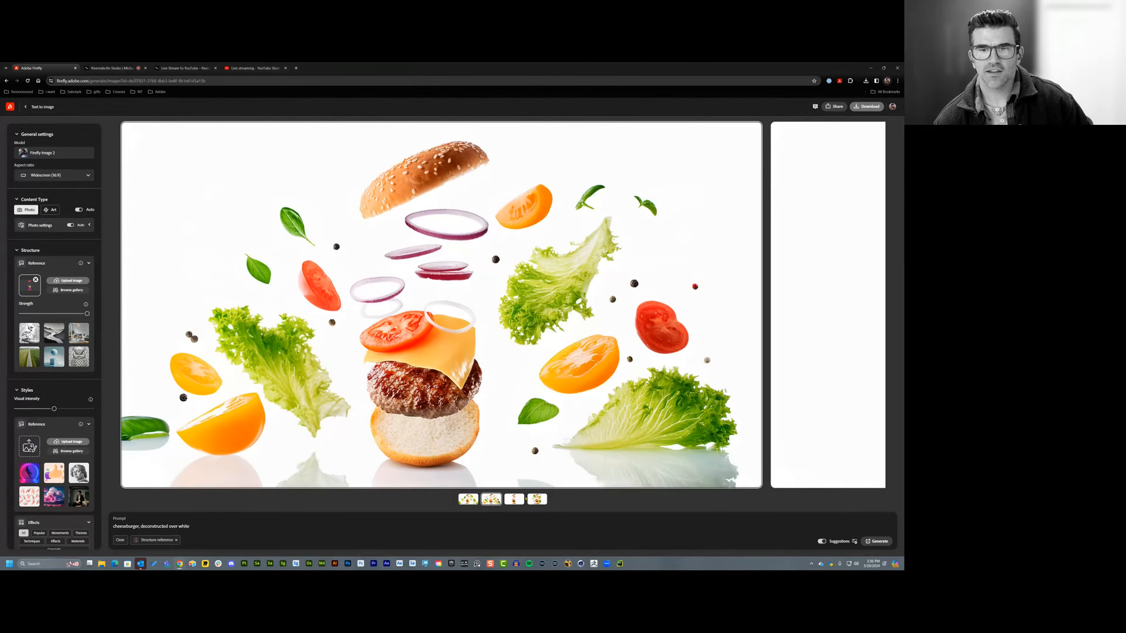
click(517, 501)
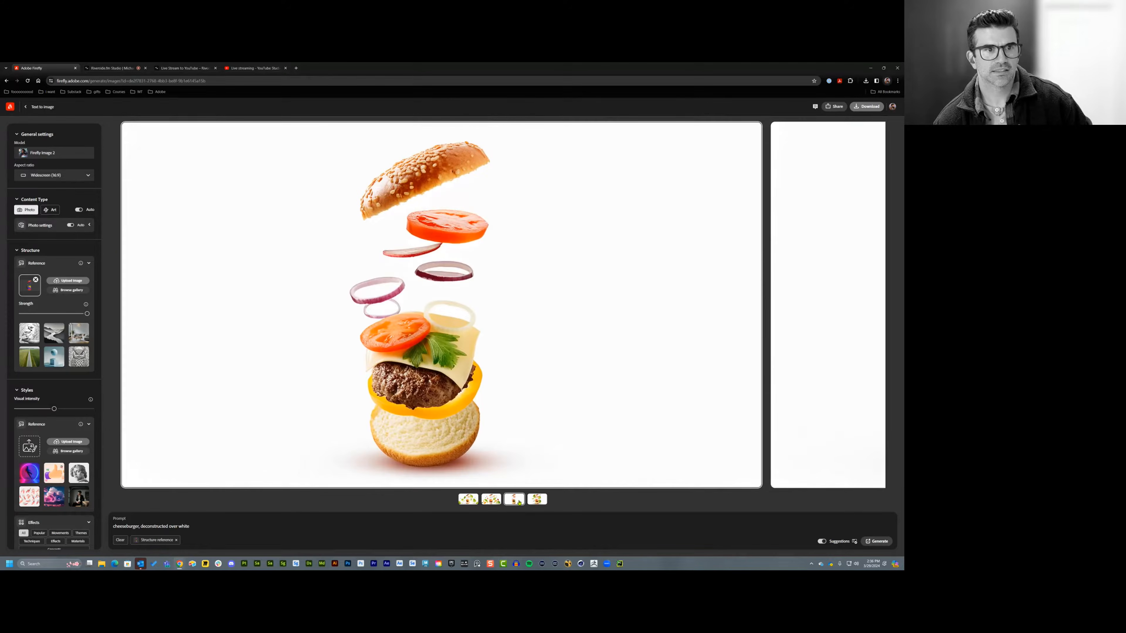
click(543, 502)
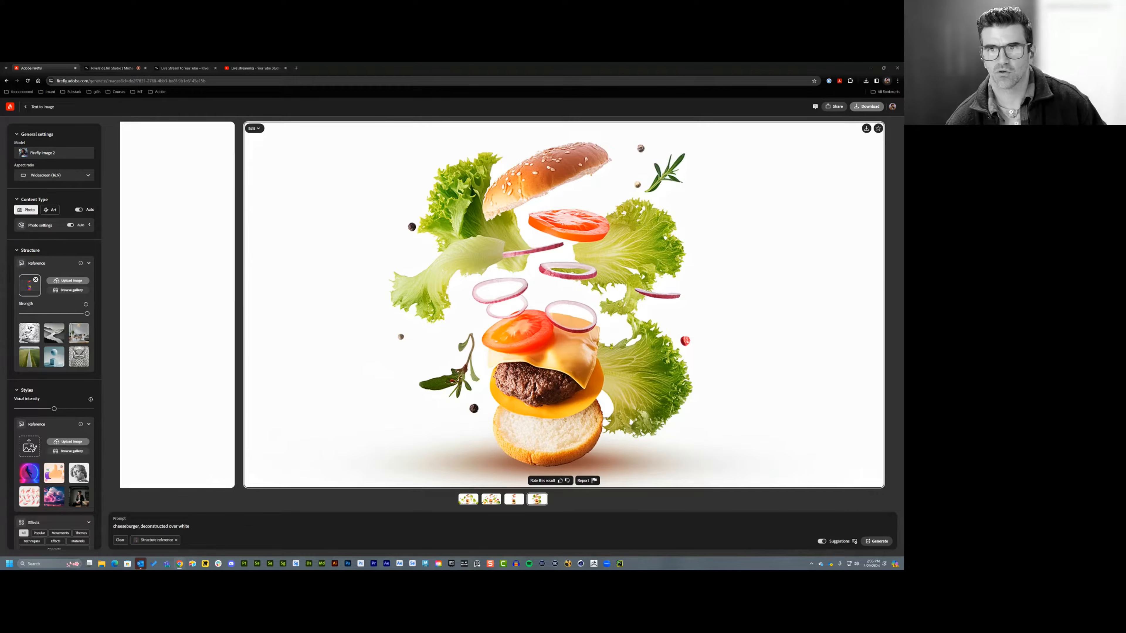
click(866, 129)
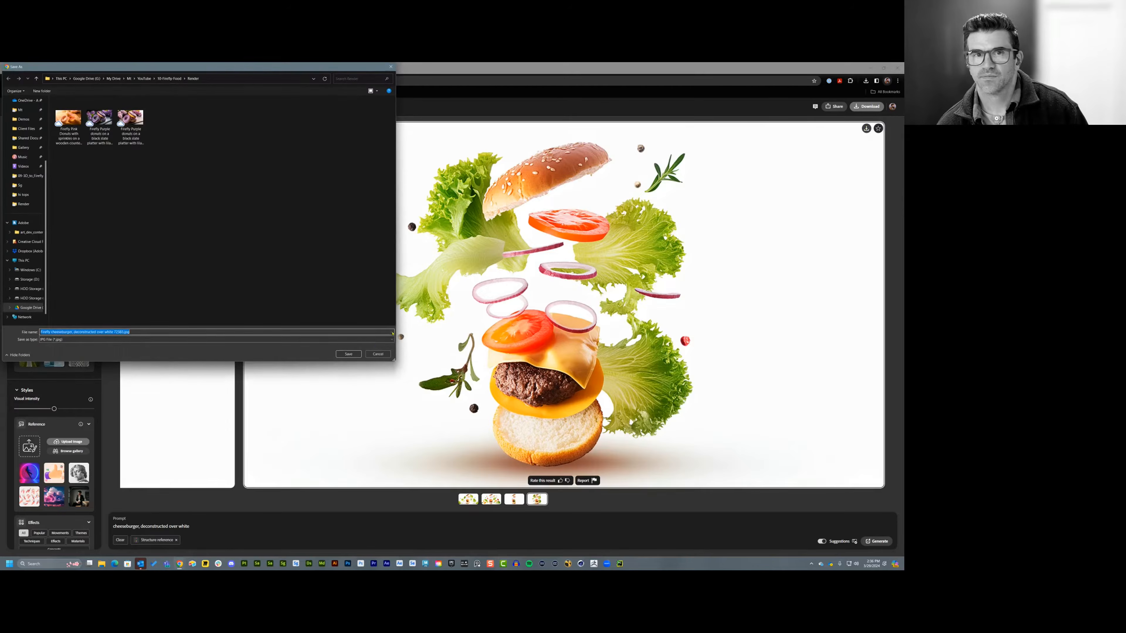
click(348, 354)
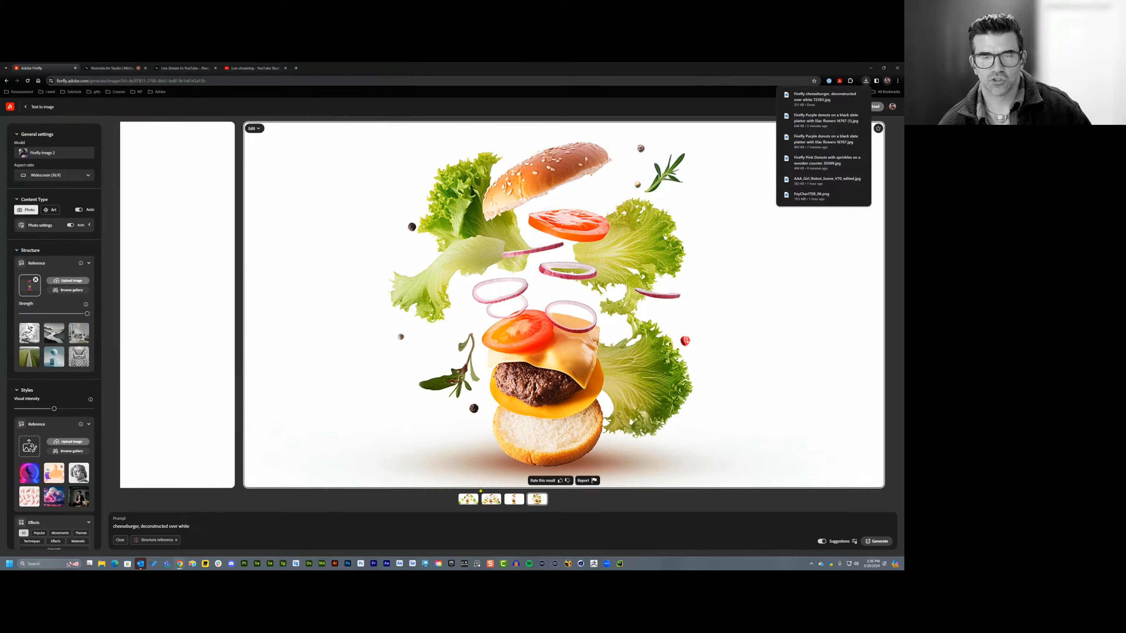
- Switch to Substance 3D Stager, return to the Design workspace and select the blue meat patty
key(ctrl+super+Right)
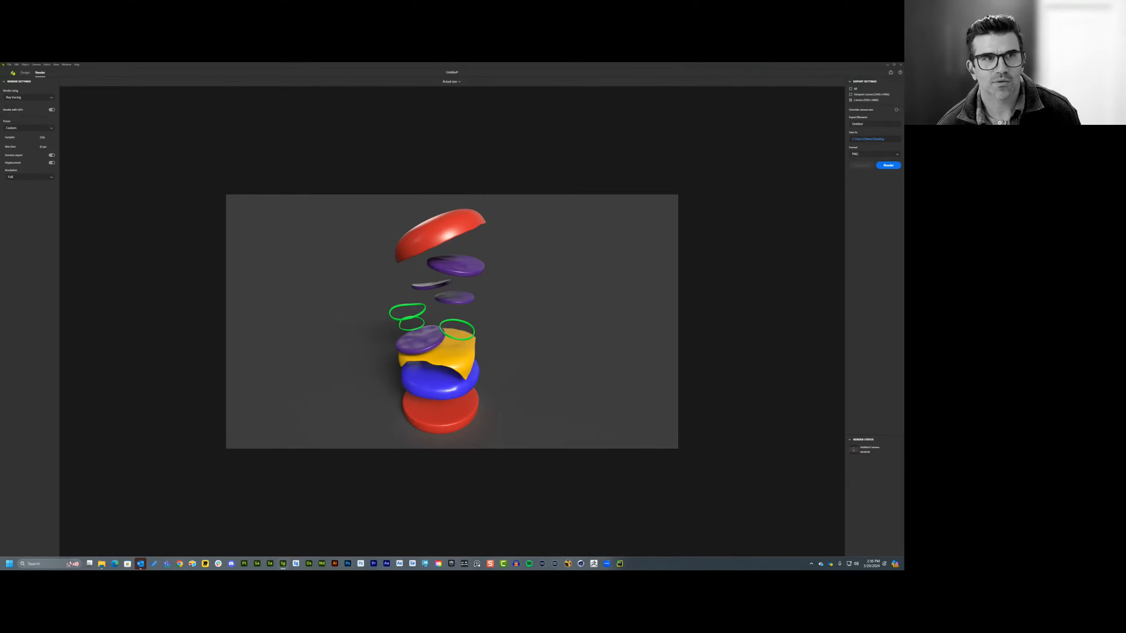
click(23, 73)
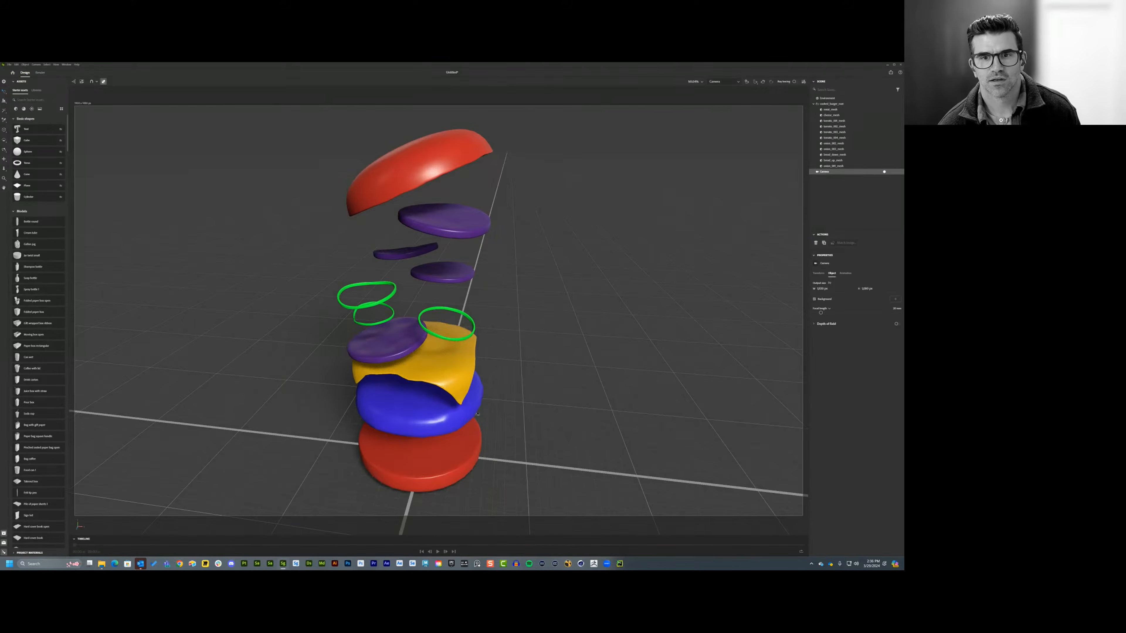
click(440, 392)
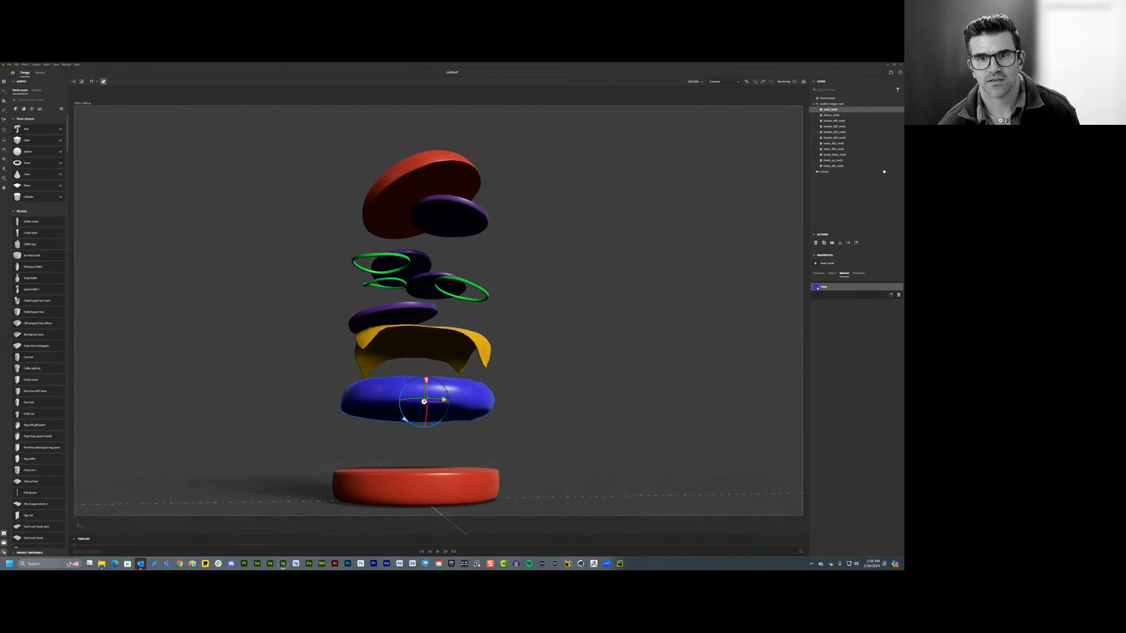
key(s)
drag(425, 367, 426, 375)
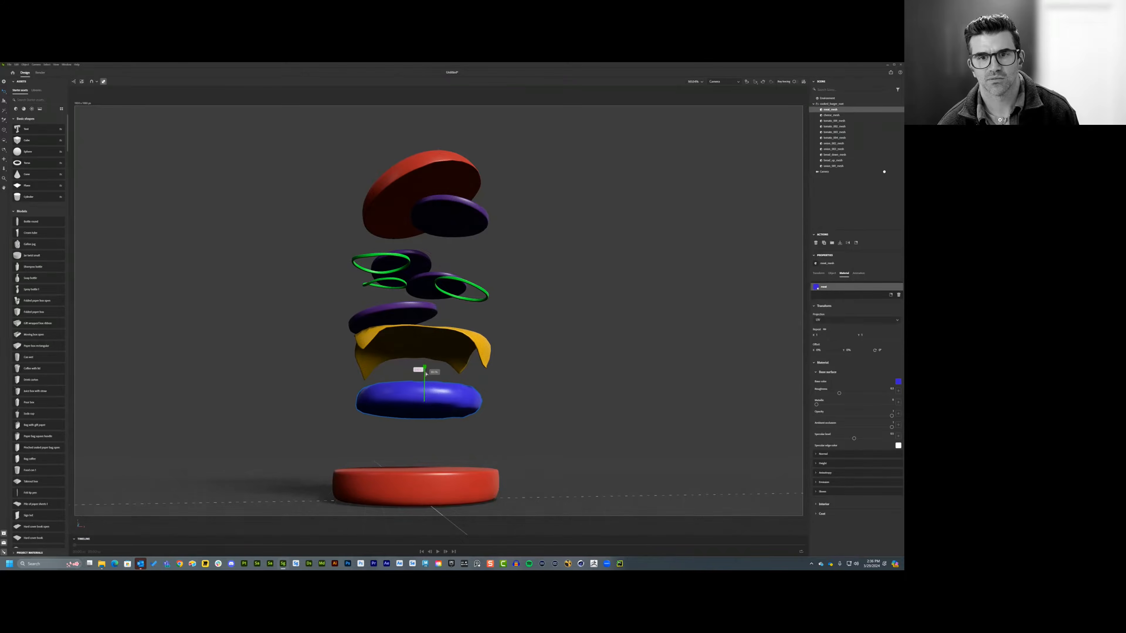
key(ctrl+z)
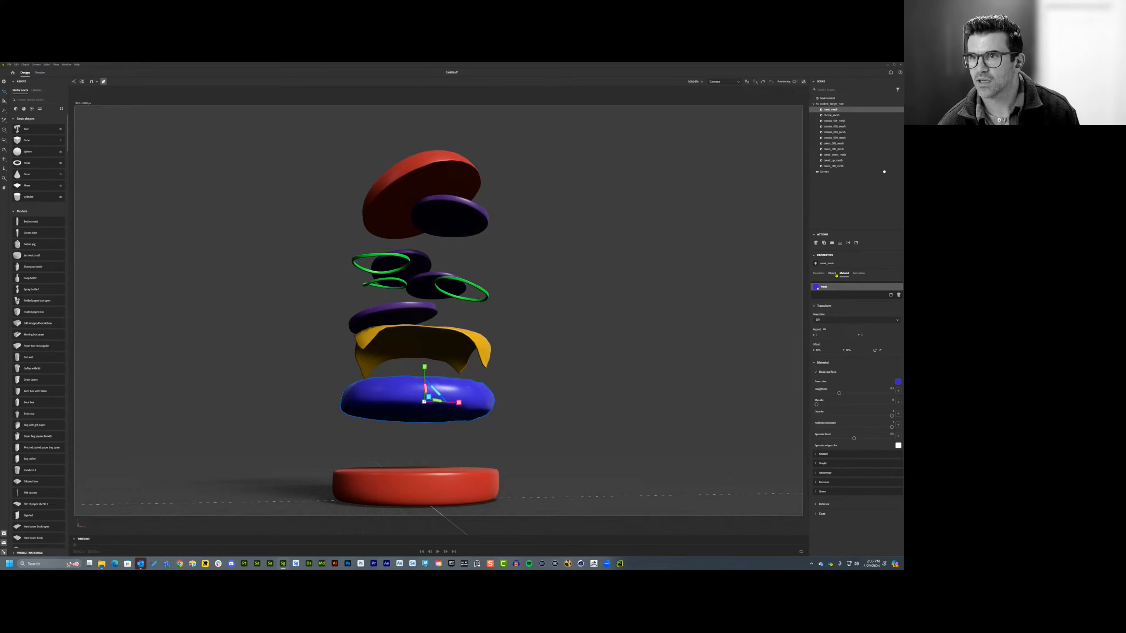
- Flatten the blue meat patty by setting its Y scale to 0.7
click(831, 273)
click(818, 273)
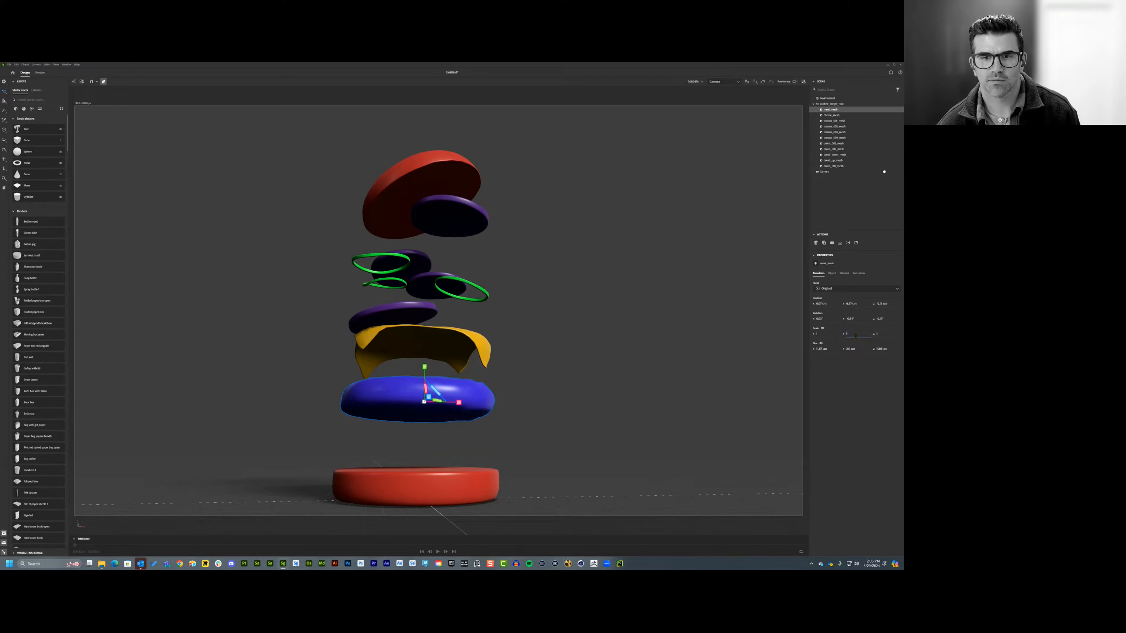
key(Return)
key(ctrl+z)
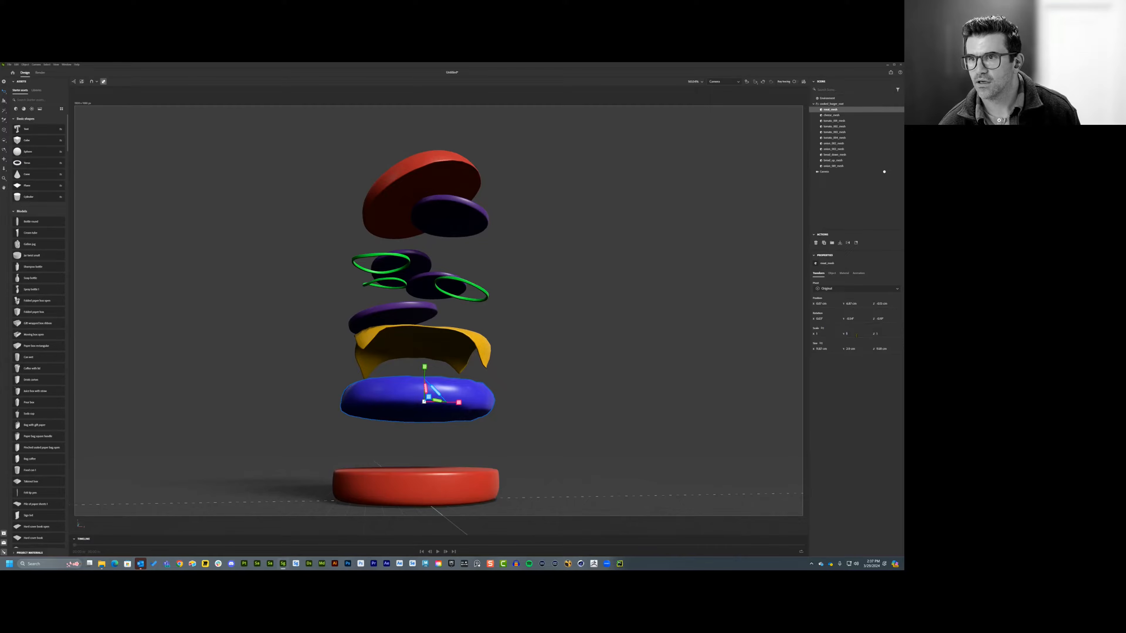
text(0.7)
key(Return)
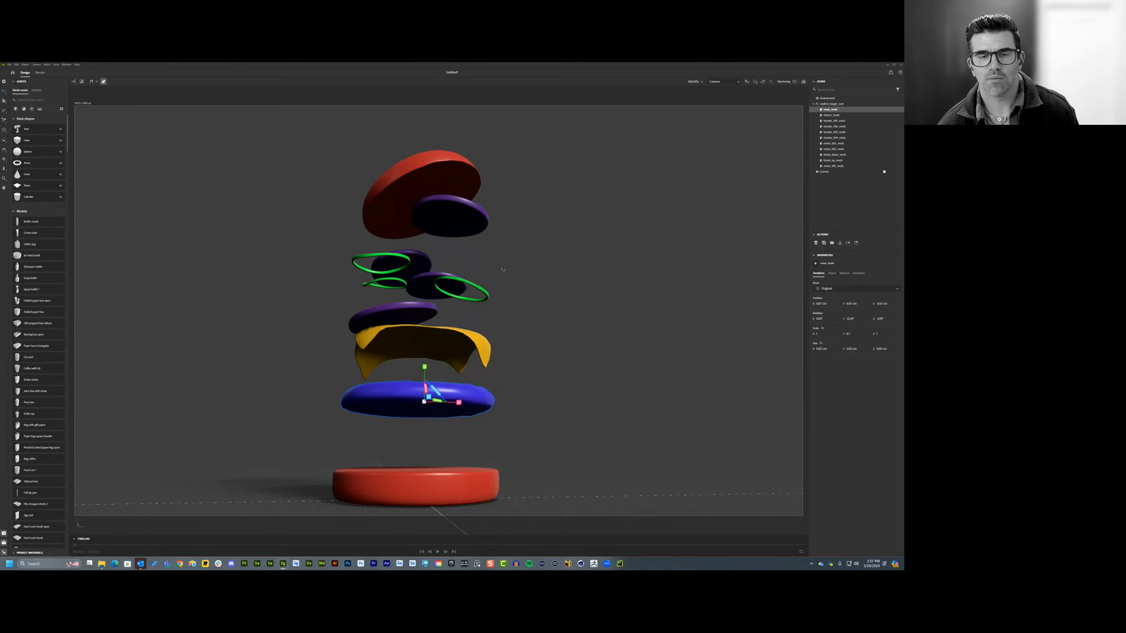
- Raise the camera to look down on the burger more steeply and render its view as a PNG, replacing Untitled-Camera.png
right_drag(503, 272, 470, 358)
middle_drag(470, 359, 457, 394)
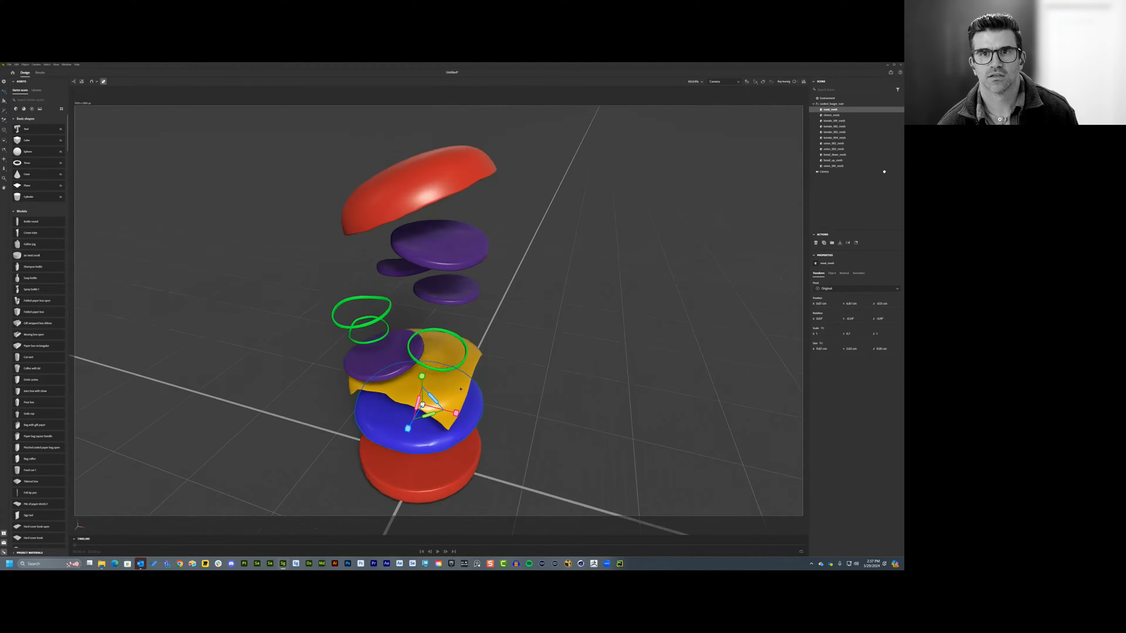
scroll(458, 394, down, 1)
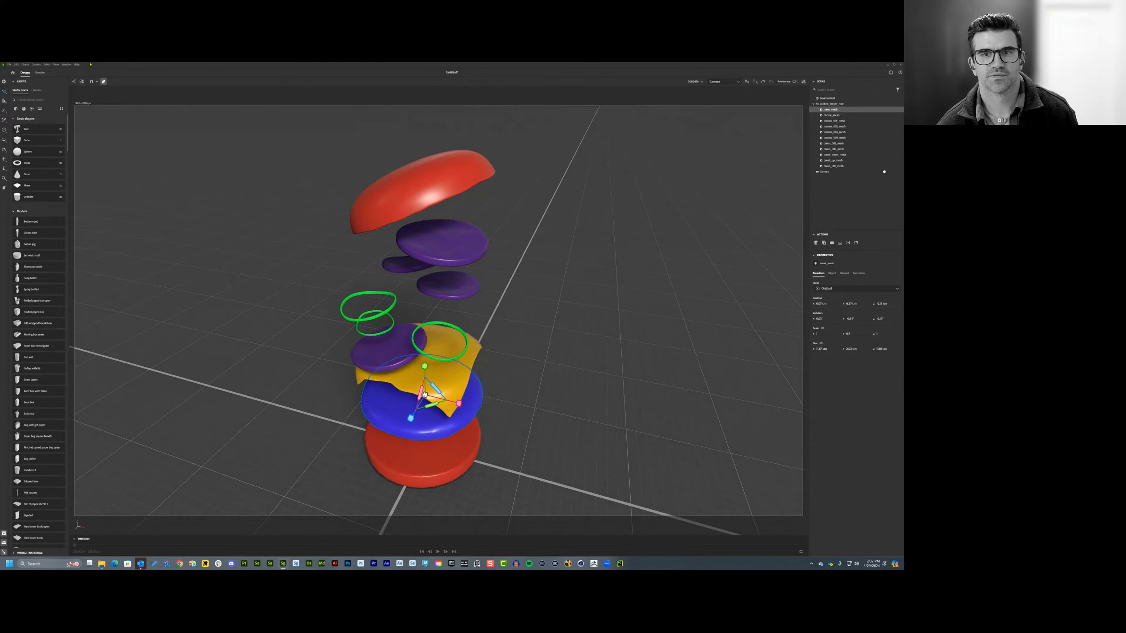
click(41, 73)
click(894, 167)
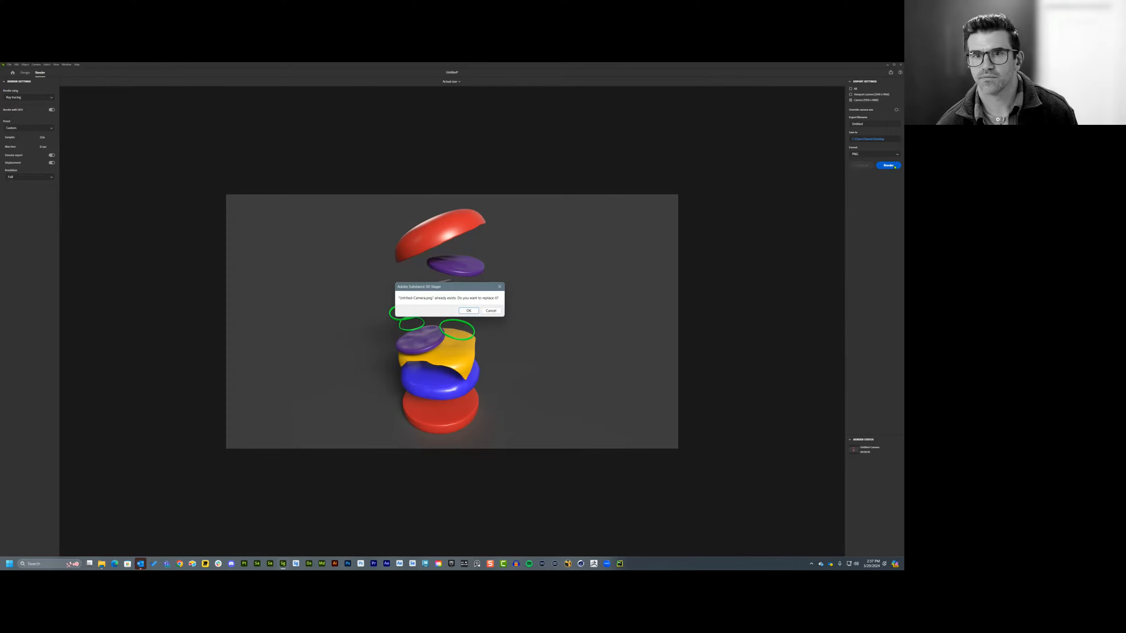
click(468, 310)
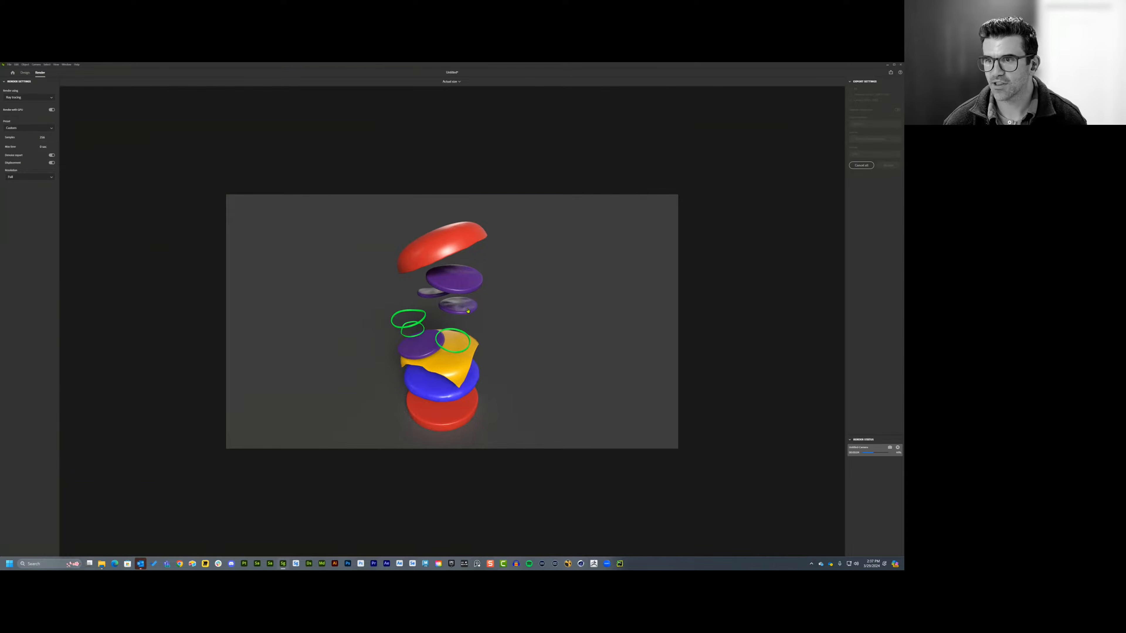
- Switch to Adobe Firefly once the render is done and replace the structure reference with the new Untitled-Camera.png from the Desktop
key(ctrl+super+Left)
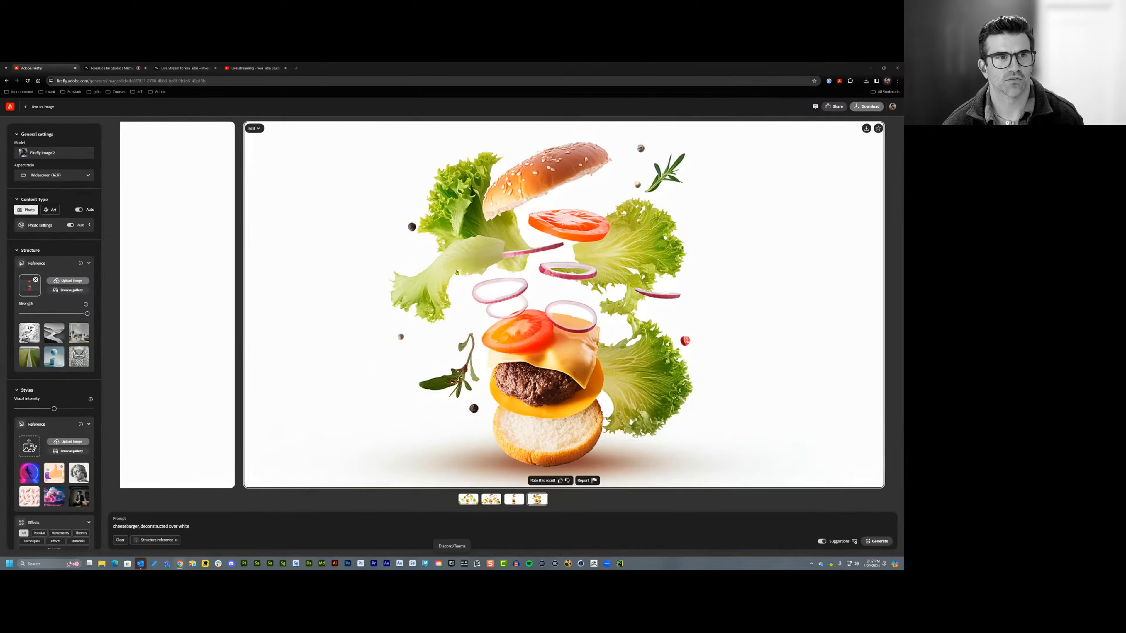
key(ctrl+super+Right)
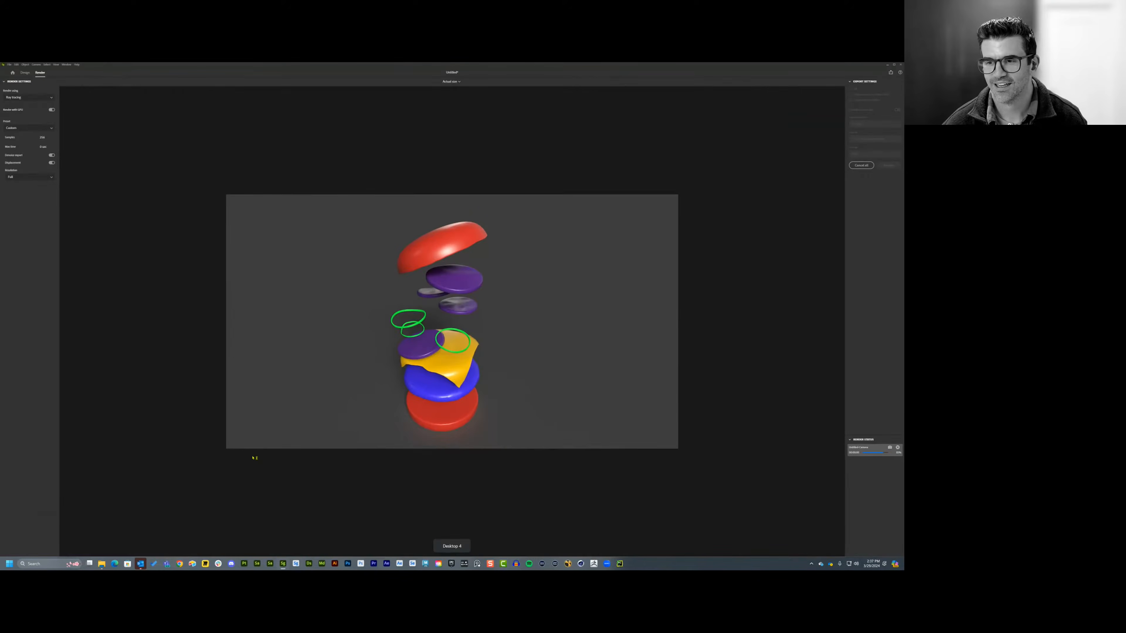
key(ctrl+super+Left)
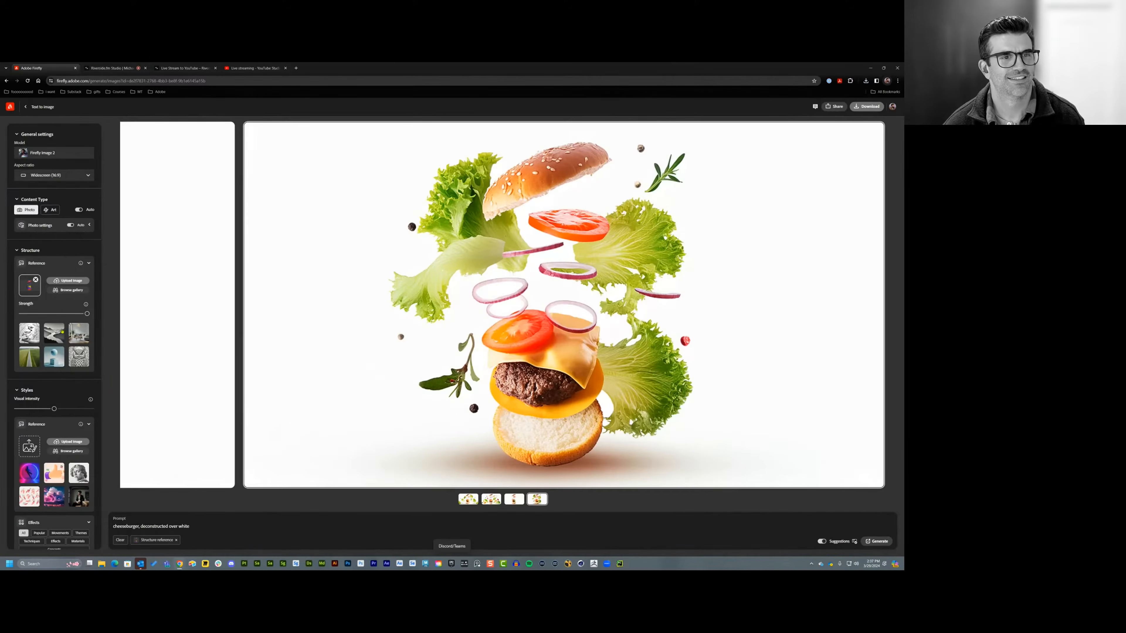
click(35, 279)
click(67, 280)
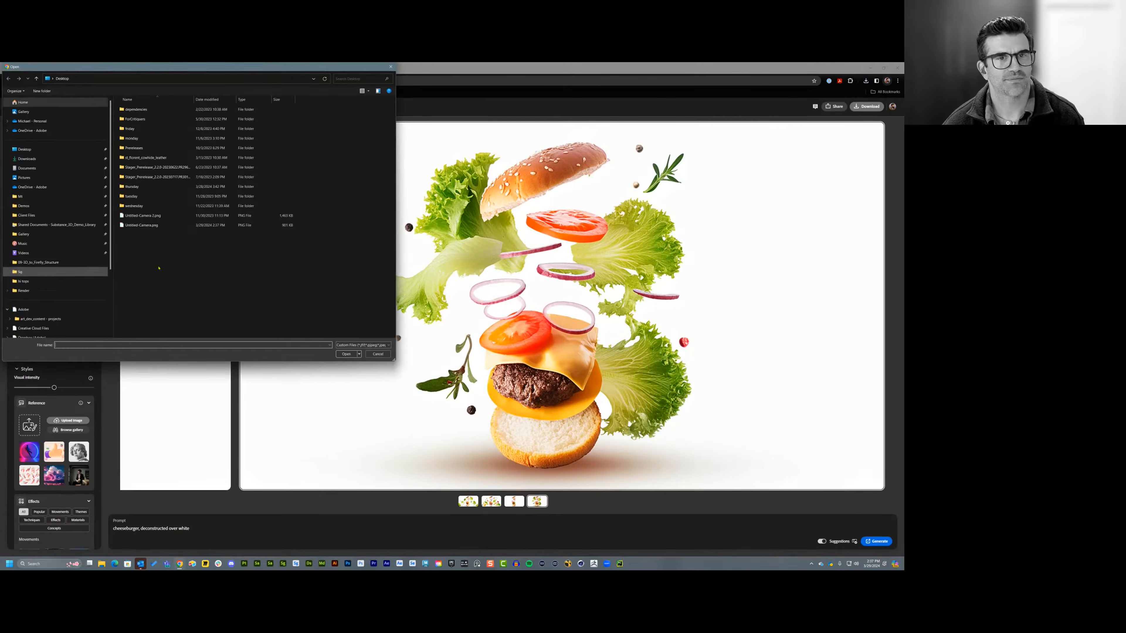
double_click(224, 225)
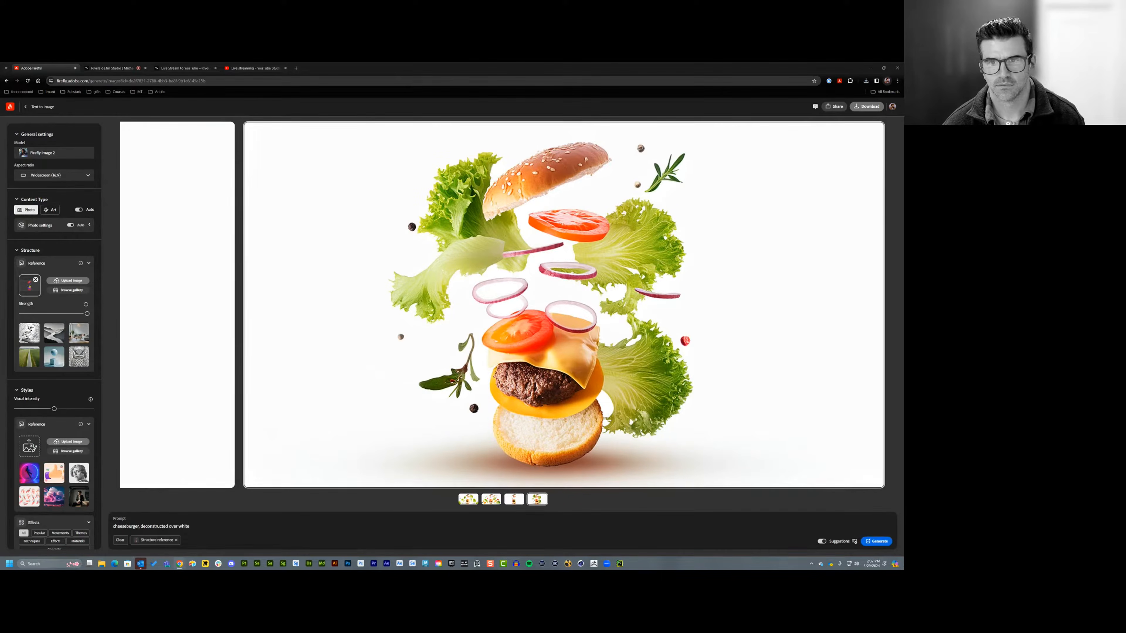
- Generate new cheeseburger images from the updated structure reference, review the first two results and save the second to the Render folder
click(876, 541)
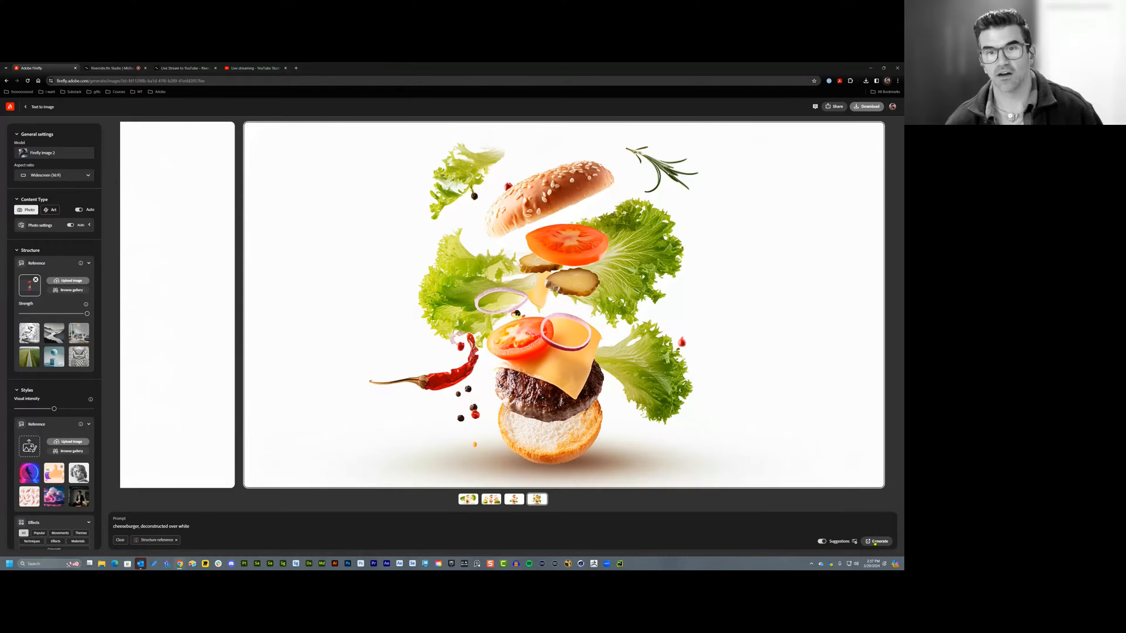
click(468, 499)
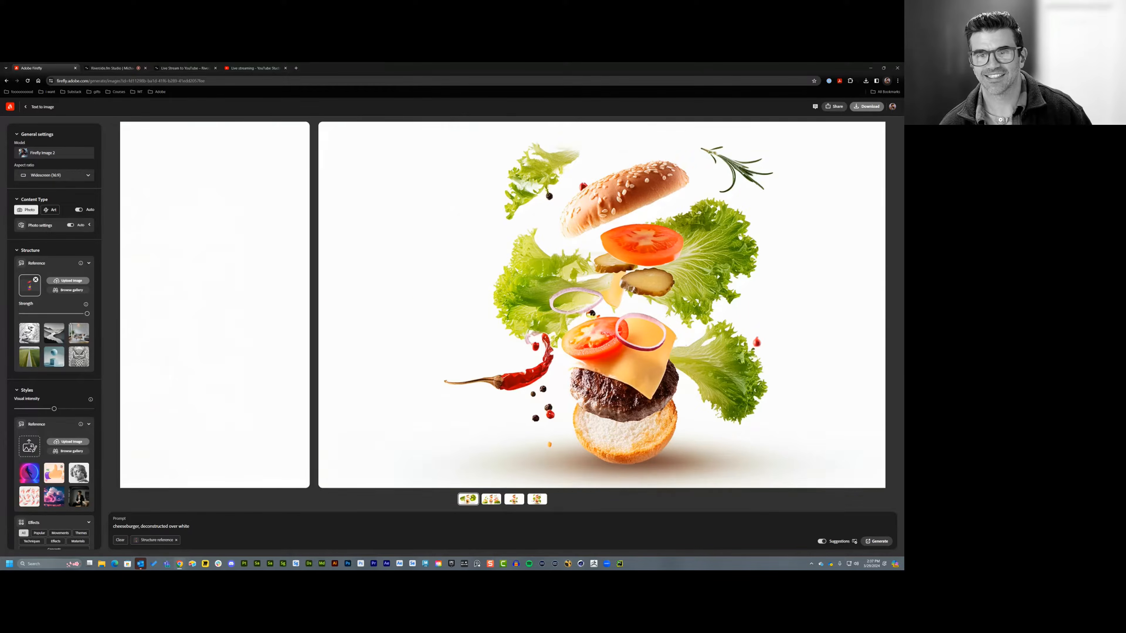
click(496, 501)
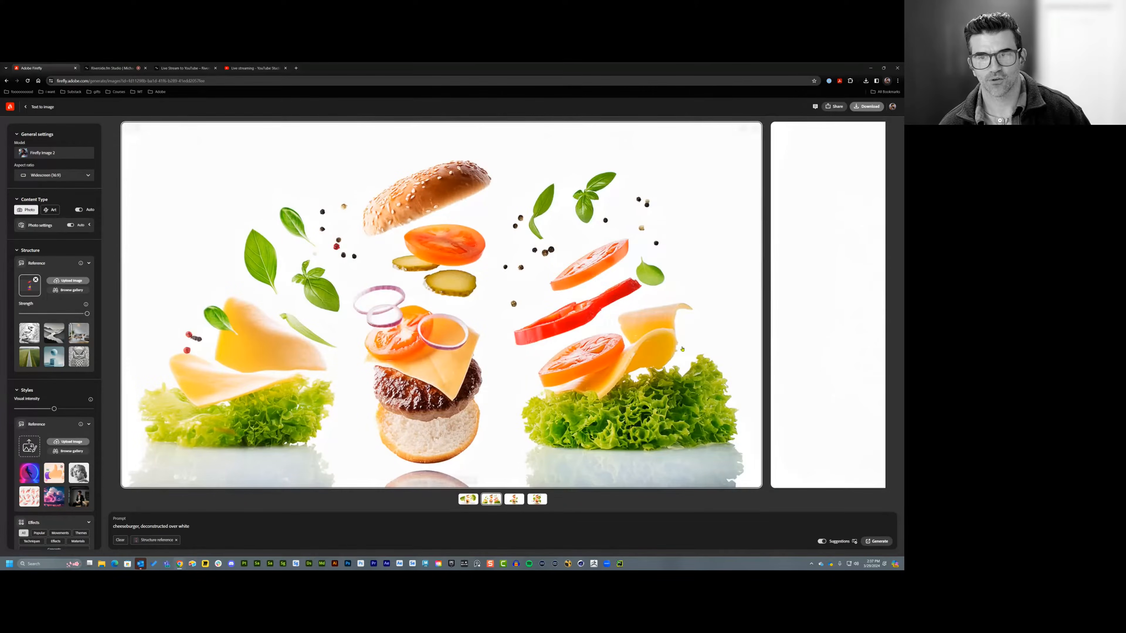
click(743, 128)
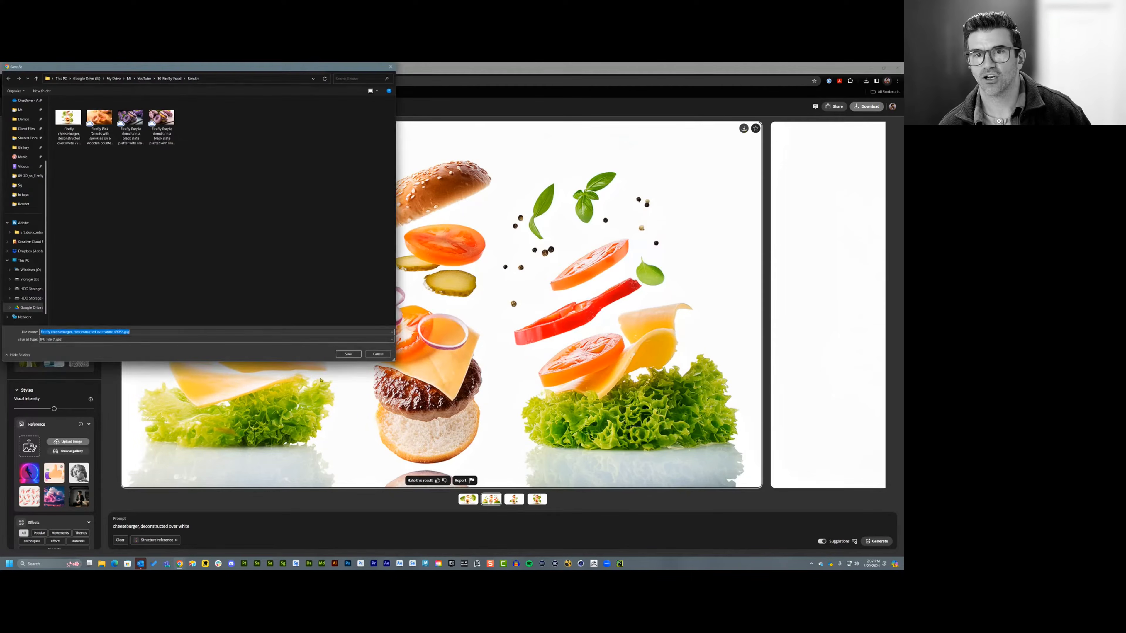
click(349, 354)
- Review the third and fourth burger results and save the fourth as a JPG in the Render folder
click(514, 499)
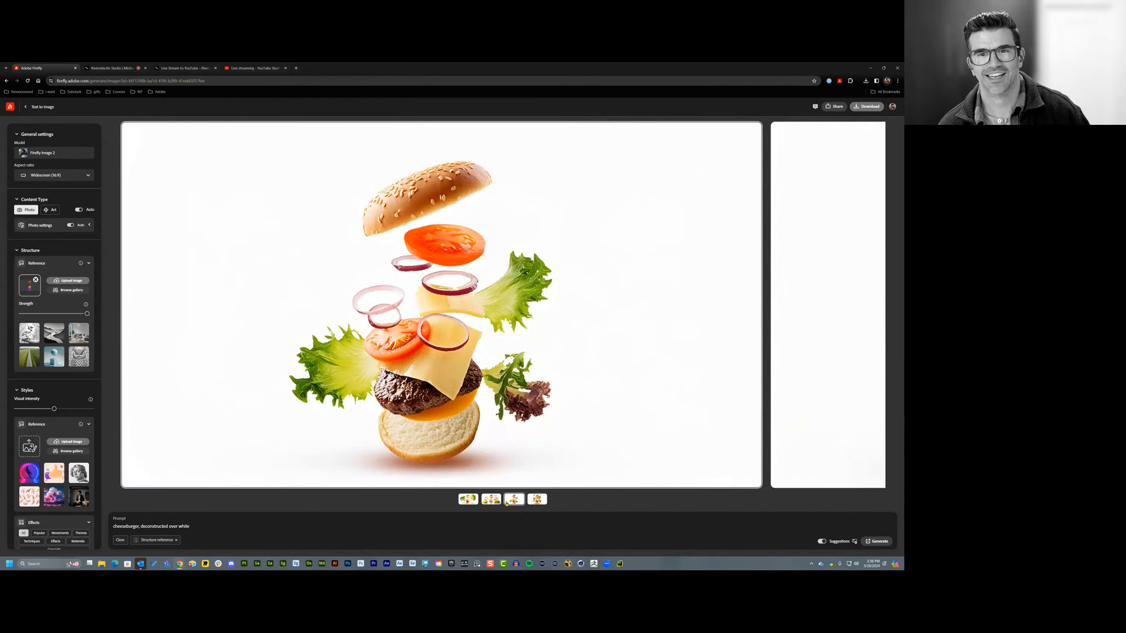
click(536, 501)
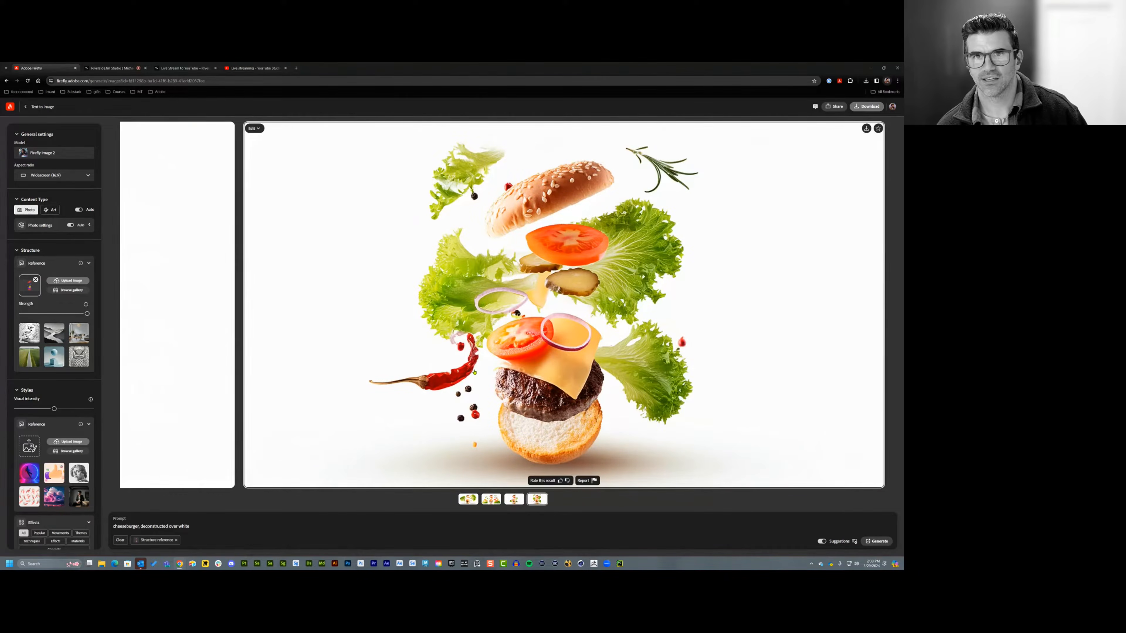
click(866, 128)
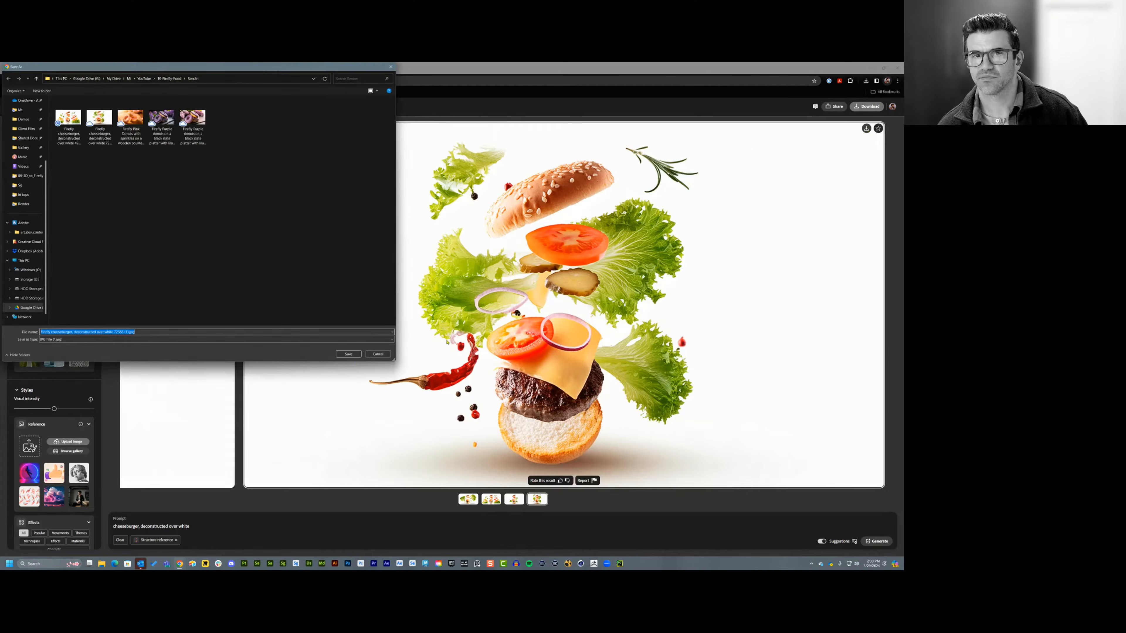
click(355, 357)
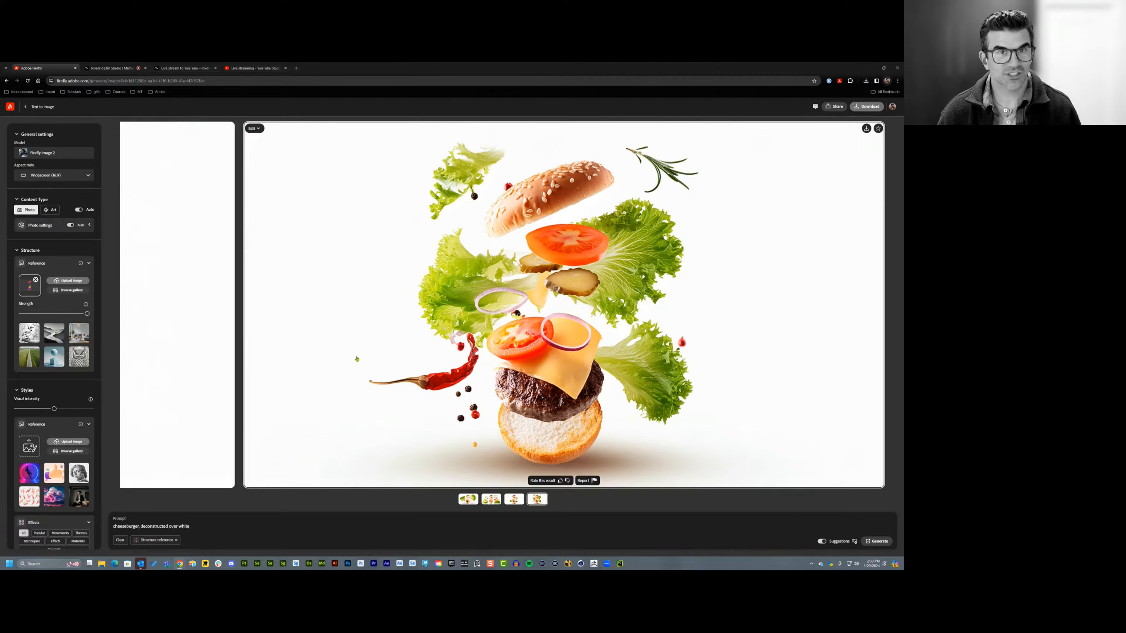
- Switch to Substance 3D Stager, return to the Design workspace and create a new document without saving the burger scene
key(ctrl+super+Right)
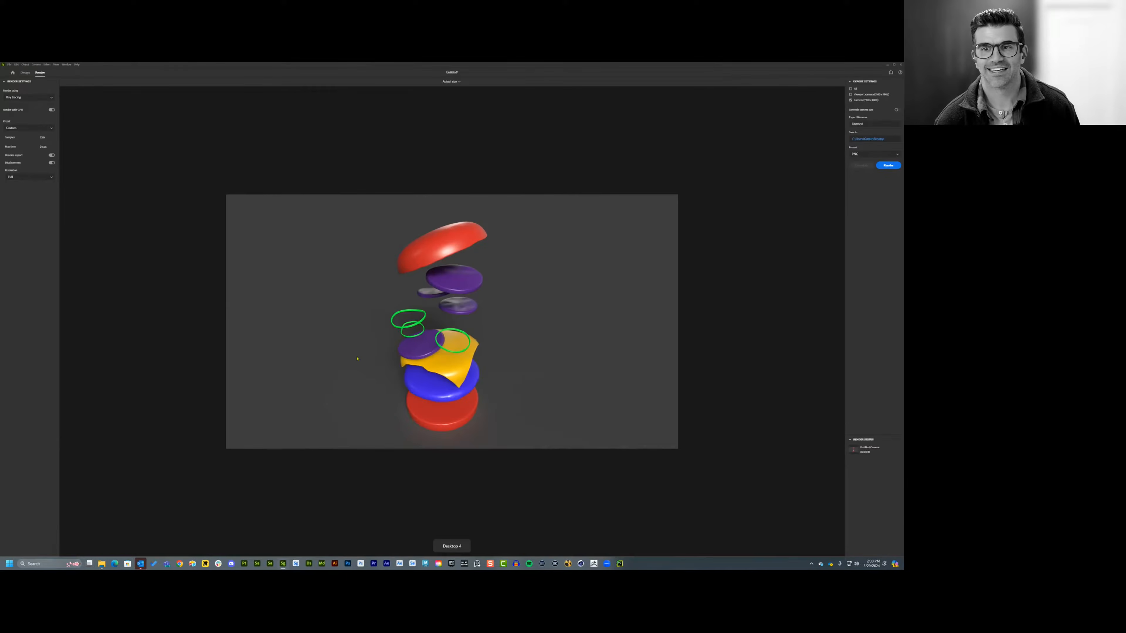
click(25, 73)
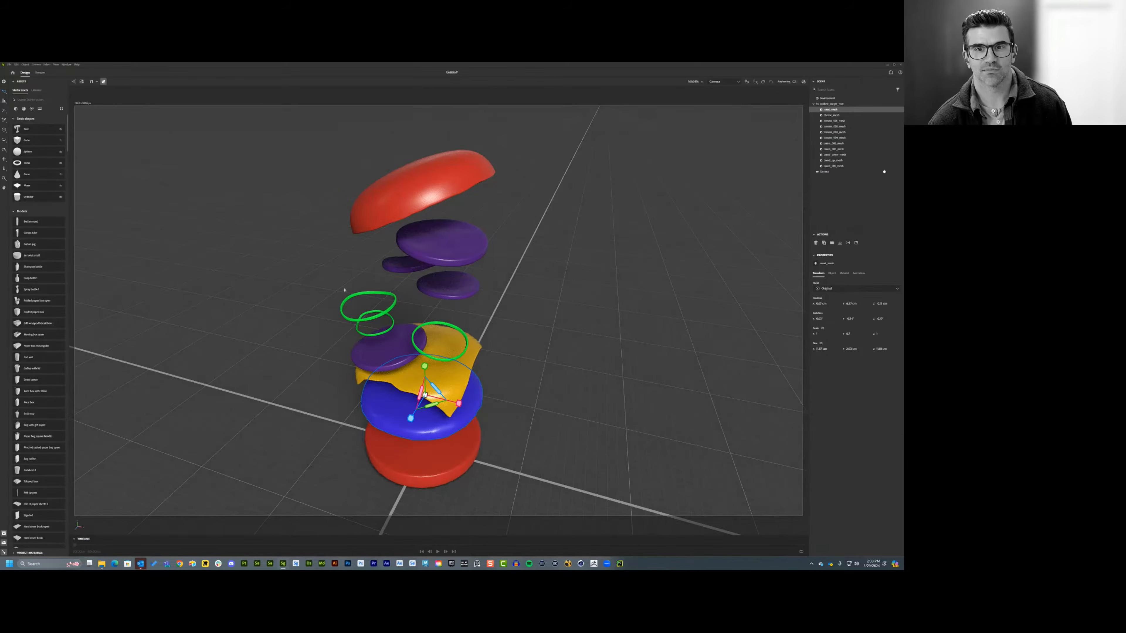
drag(314, 135, 541, 524)
click(10, 64)
click(18, 71)
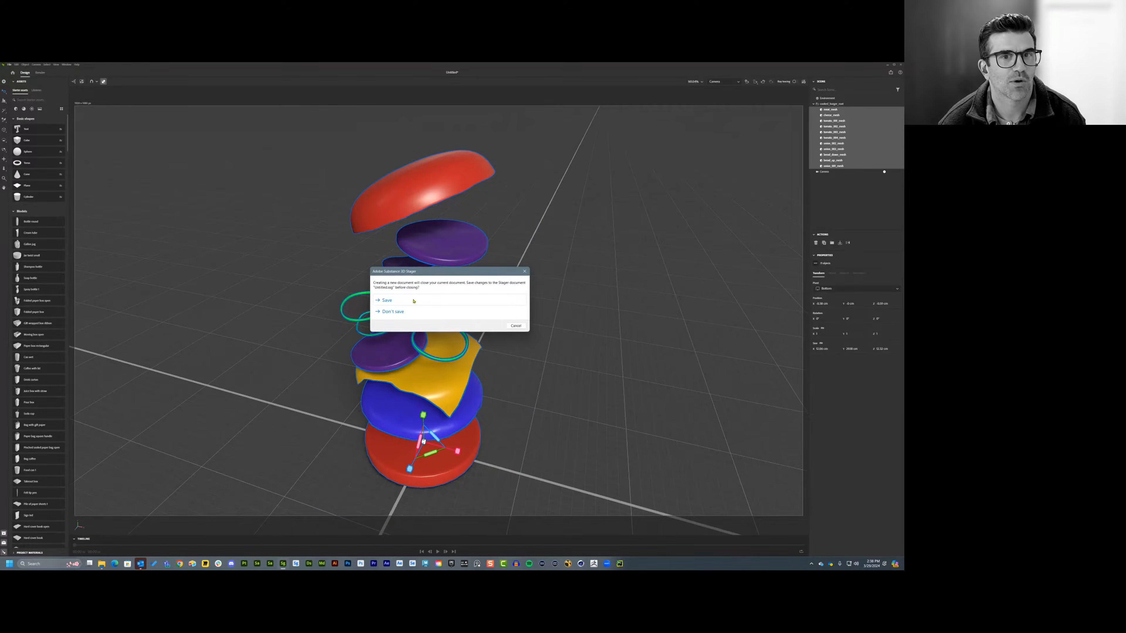
click(392, 312)
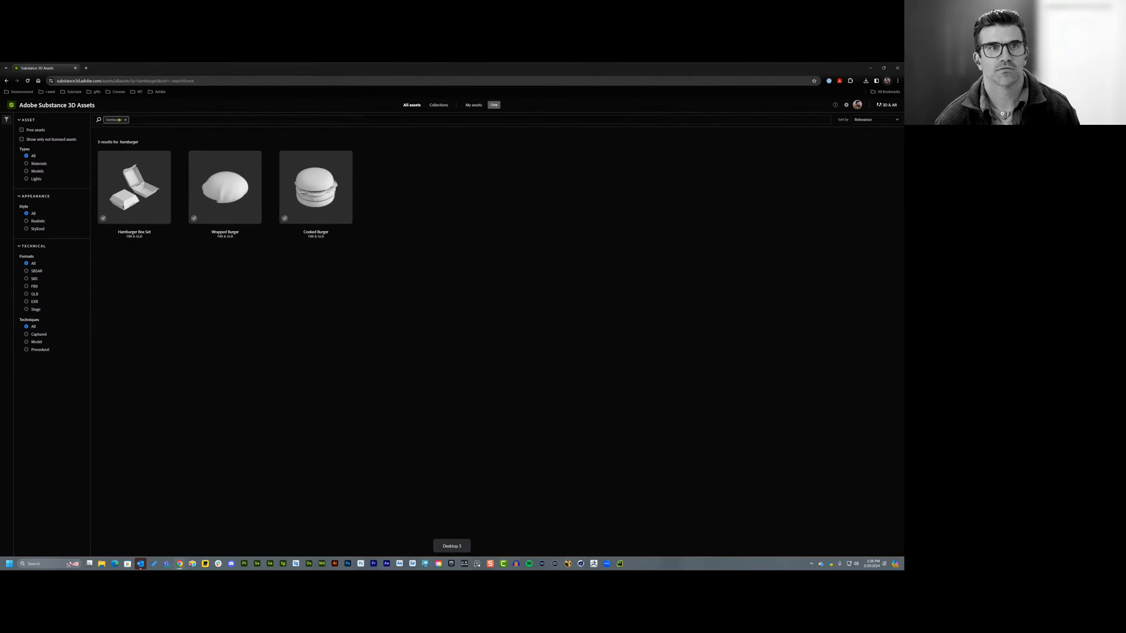
- Search the Substance 3D Assets library for sushi instead of hamburger and examine the Cooked Maki and Cooked Sushi models
click(125, 119)
text(s)
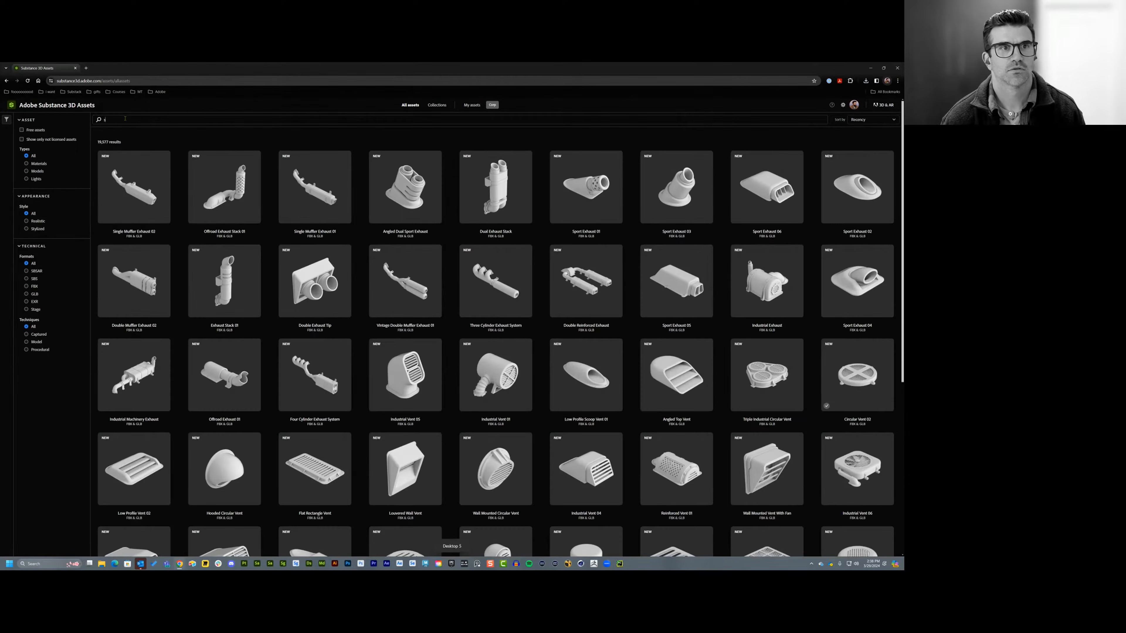
text(ushi)
key(Return)
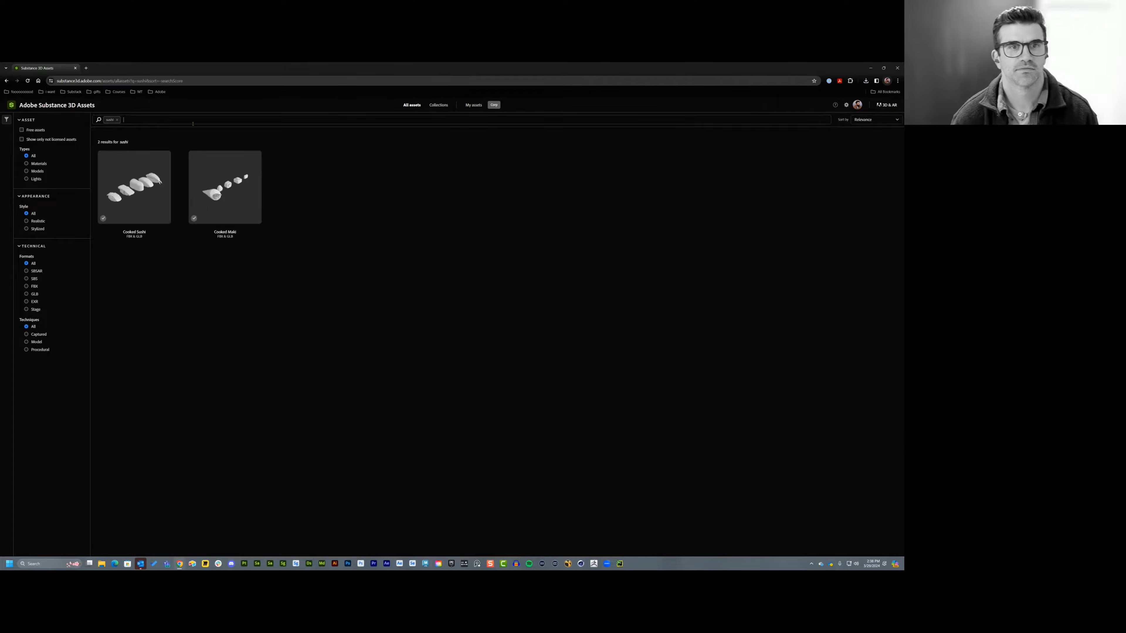
click(226, 190)
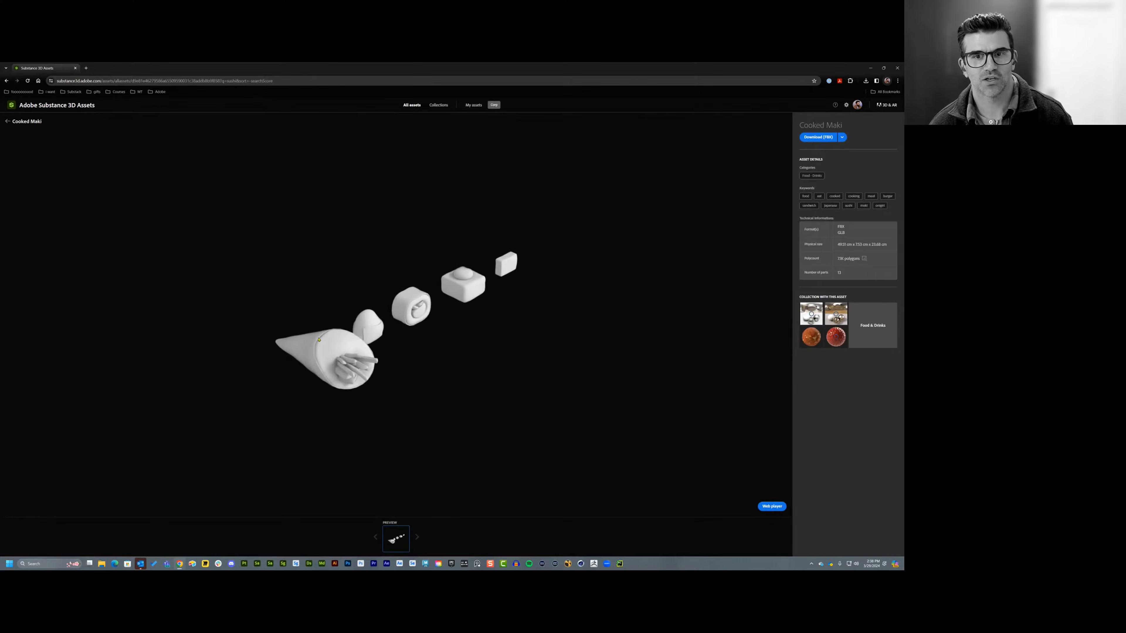
click(8, 121)
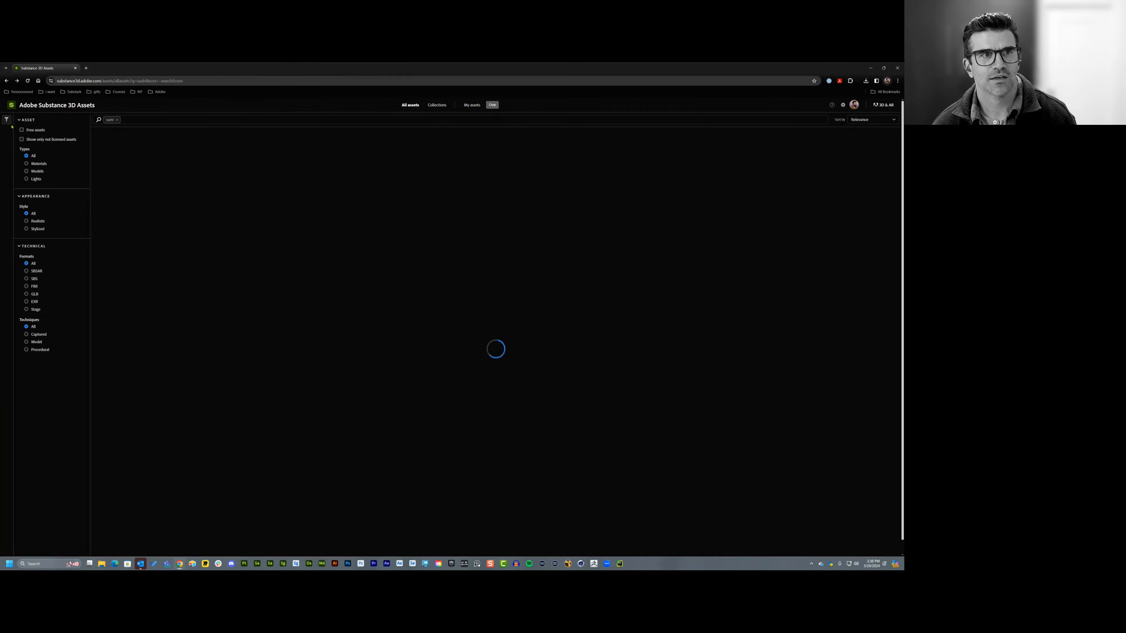
click(134, 187)
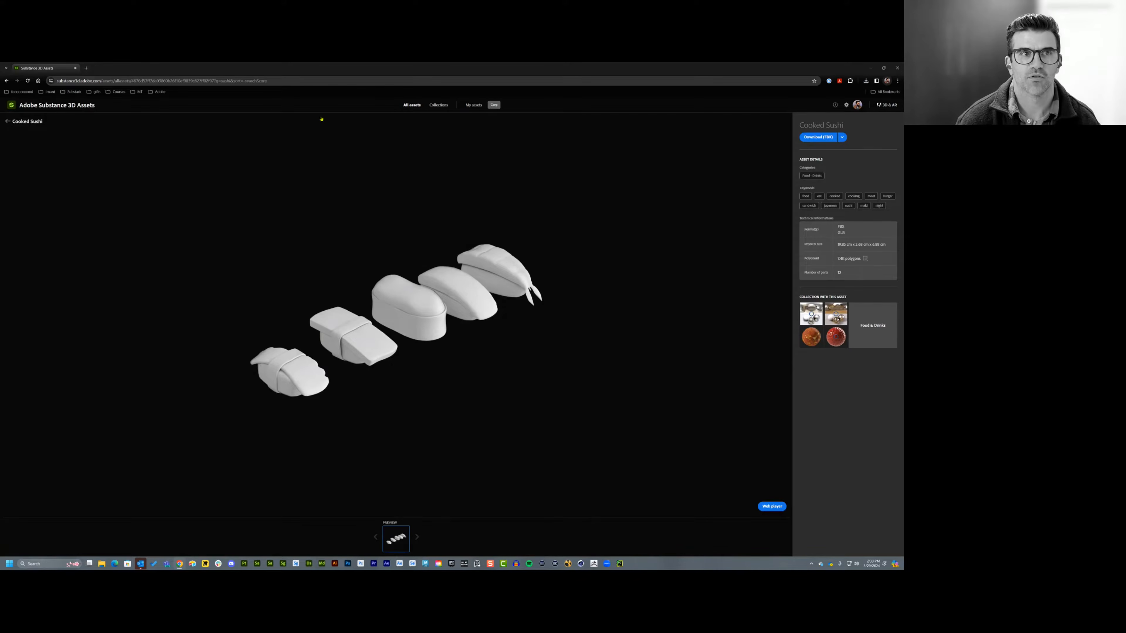
- Switch back to Substance 3D Stager, add a plane to the empty scene and scale it up uniformly into a large floor
key(ctrl+super+Left)
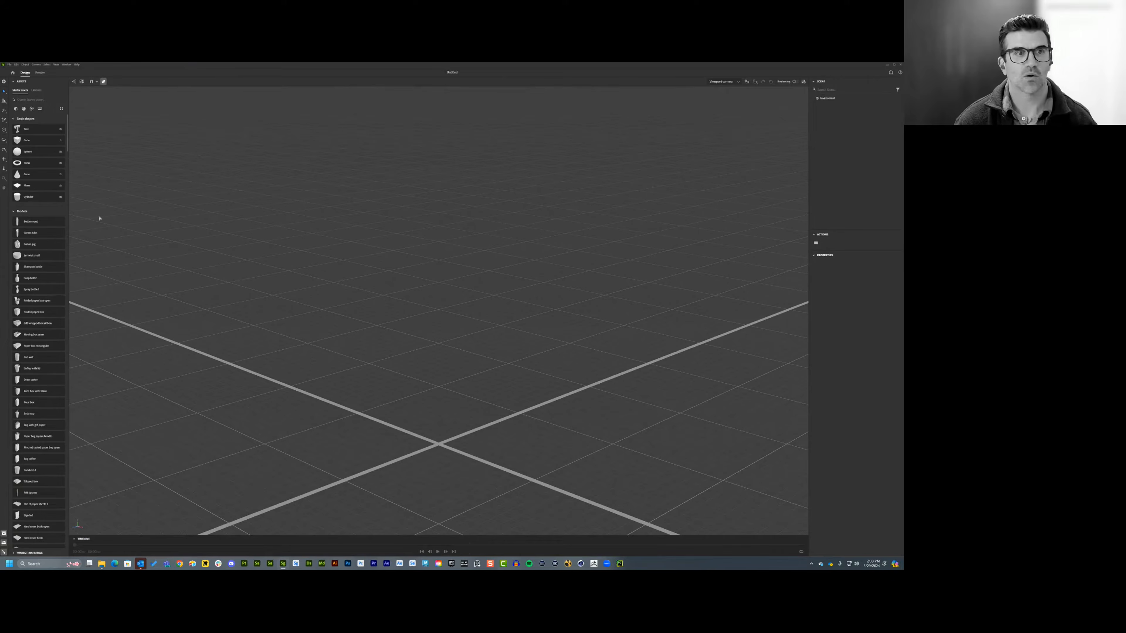
click(39, 188)
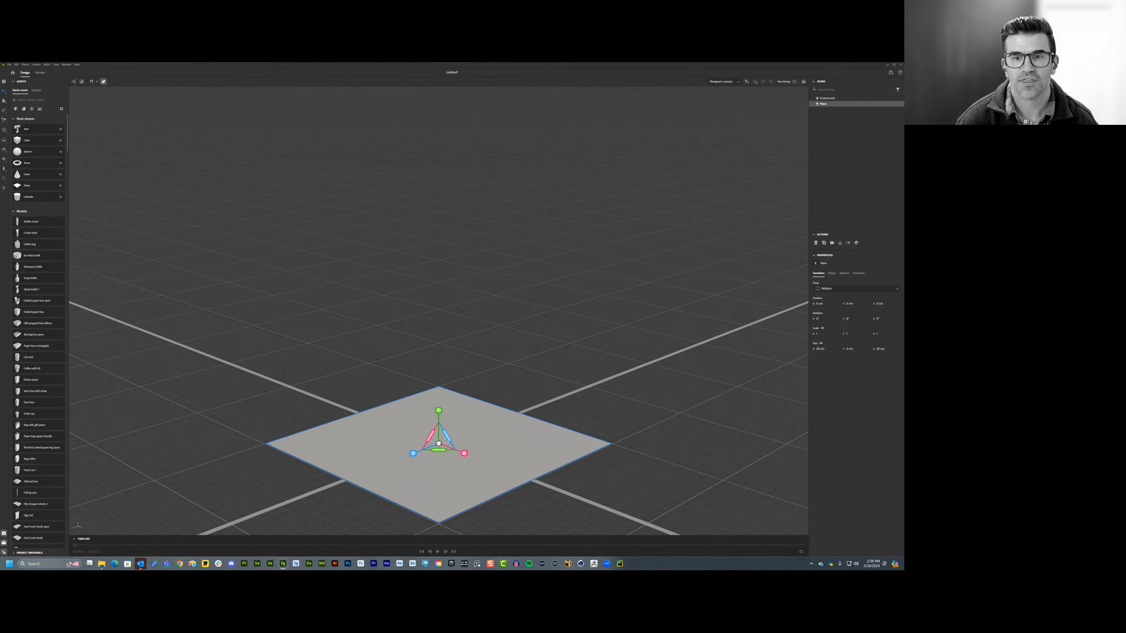
drag(444, 438, 470, 406)
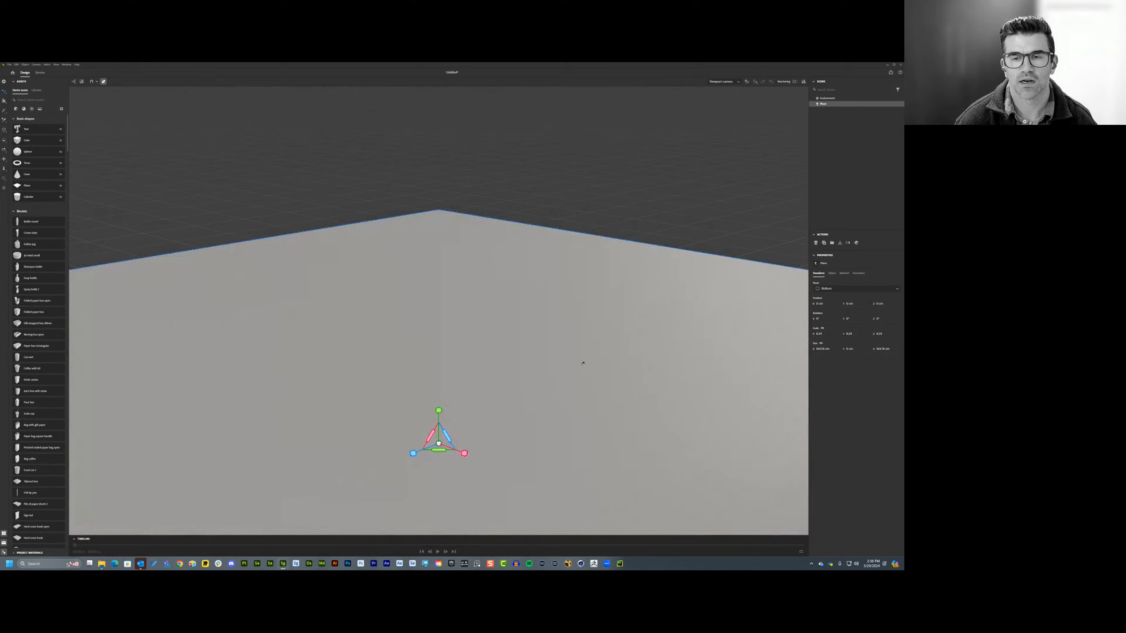
alt+right_drag(583, 363, 524, 388)
alt+drag(524, 387, 536, 394)
alt+middle_drag(535, 395, 522, 354)
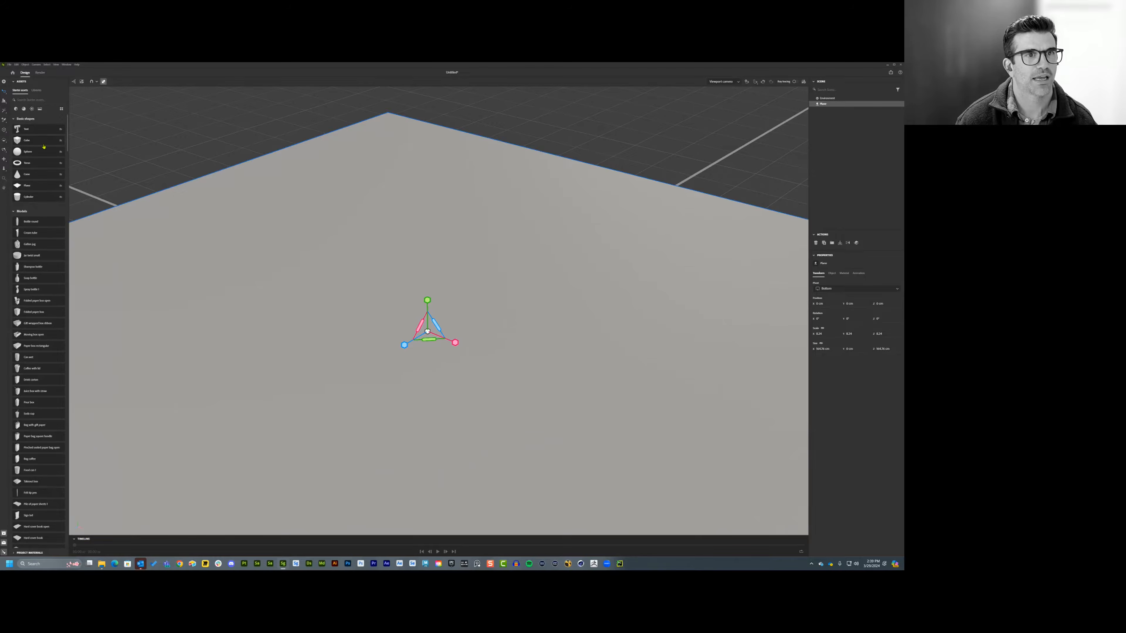
- Add a cube on the floor plane and bevel its edges with a 1 cm radius
mouse_move(44, 146)
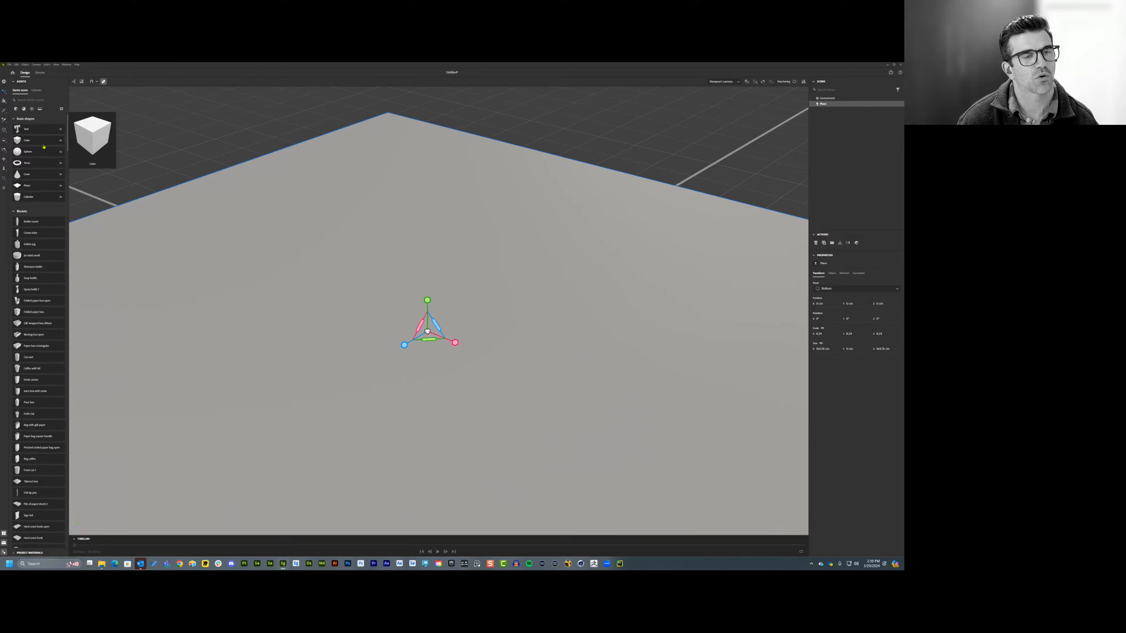
click(43, 146)
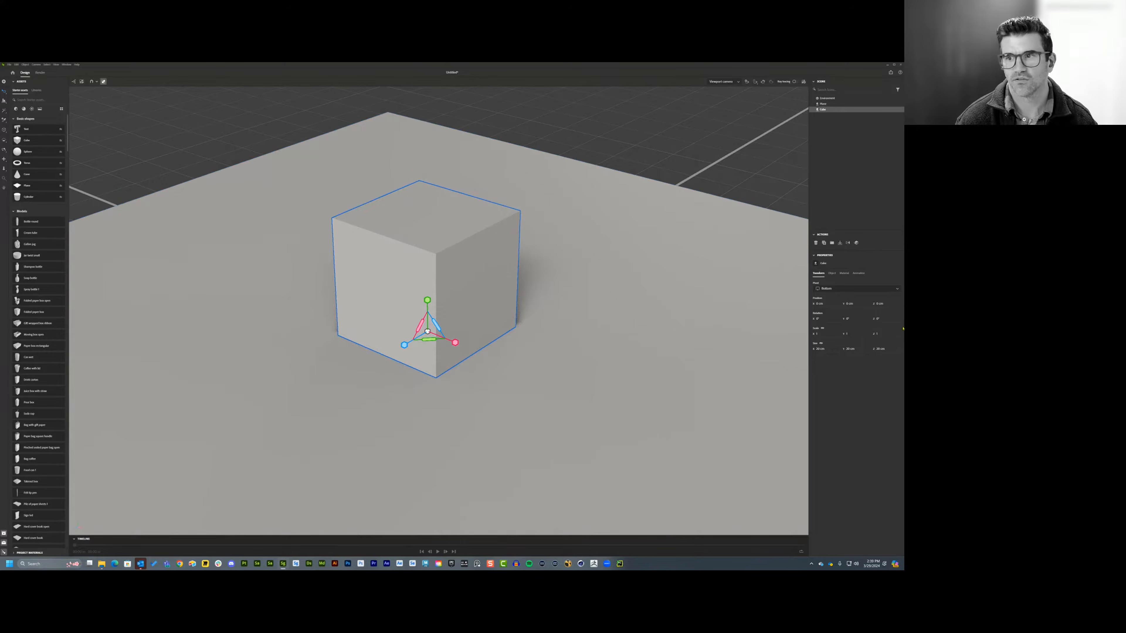
click(845, 273)
click(832, 273)
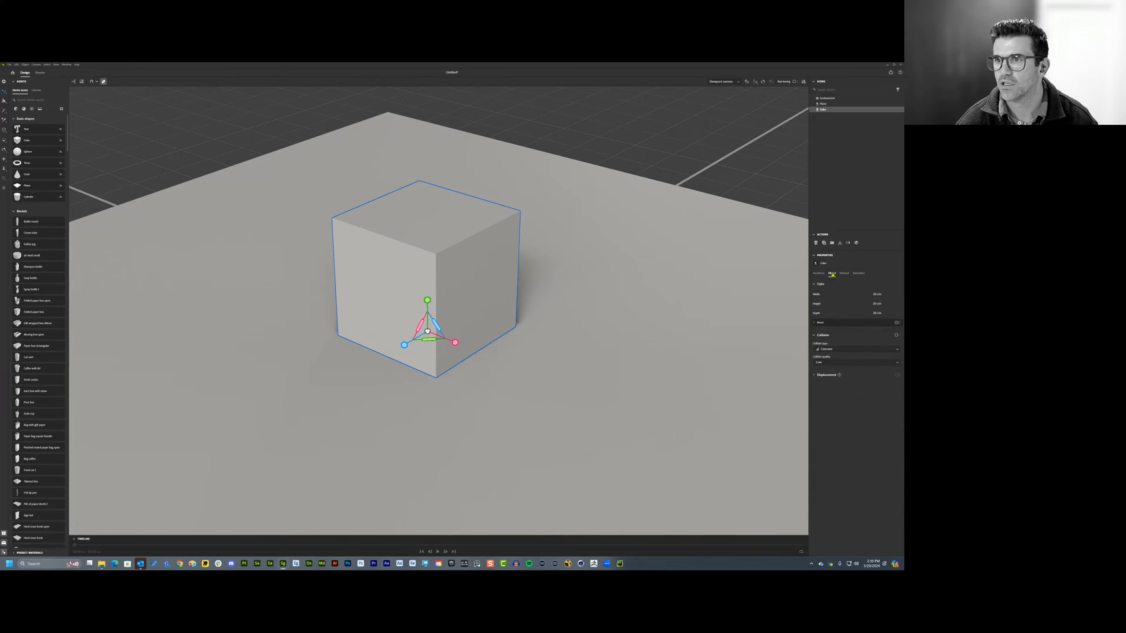
click(897, 323)
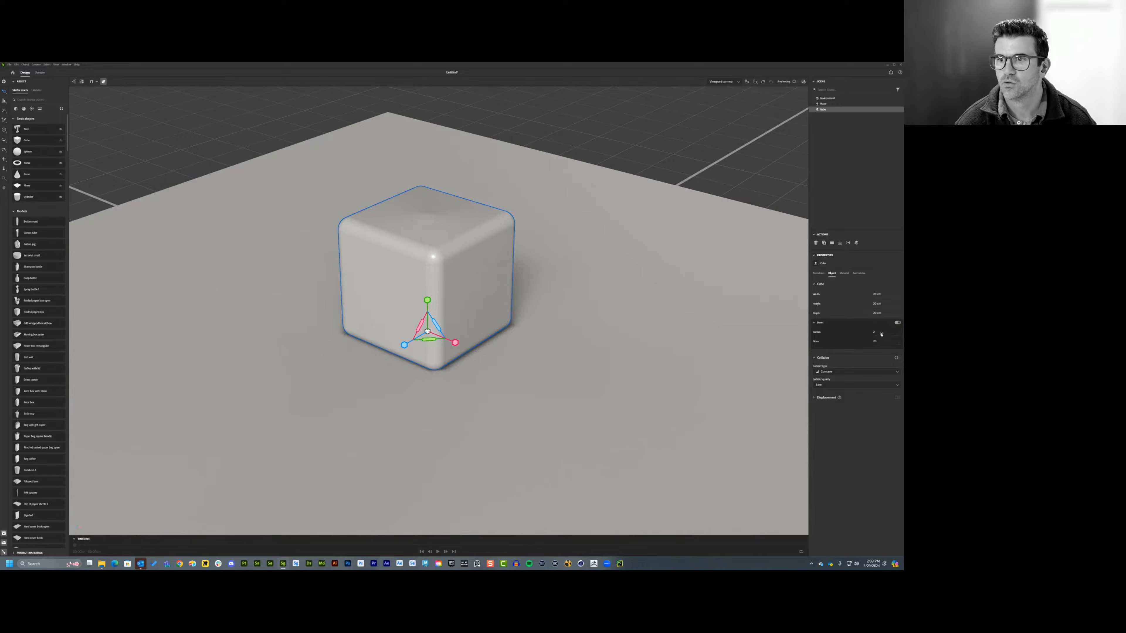
key(Return)
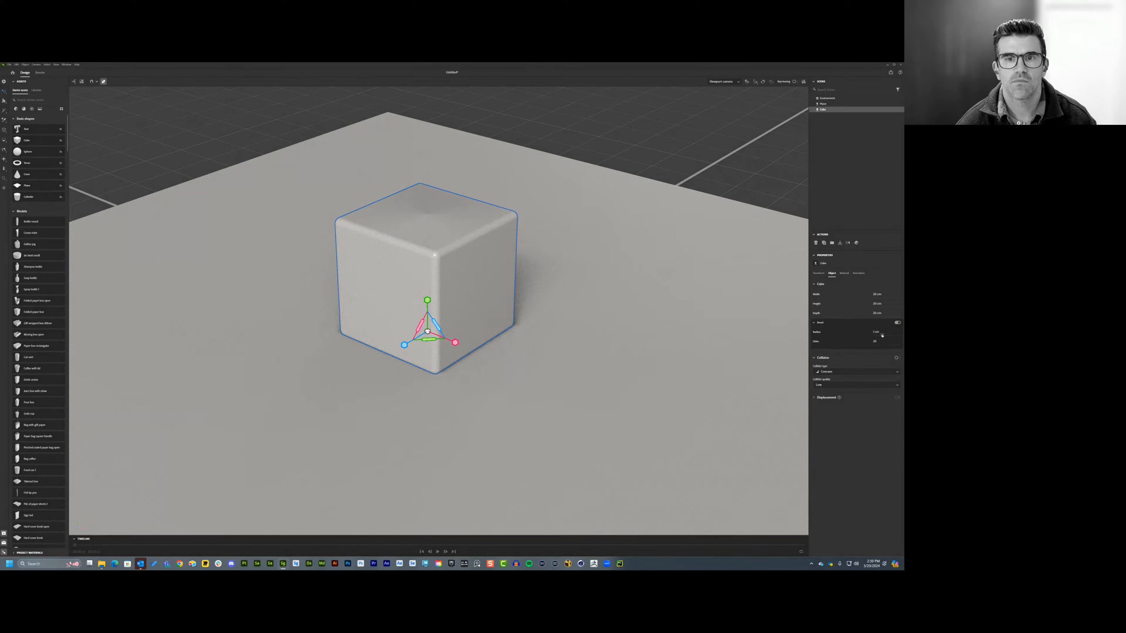
- Flatten the cube into a thin board by setting its height to 1 cm
click(884, 304)
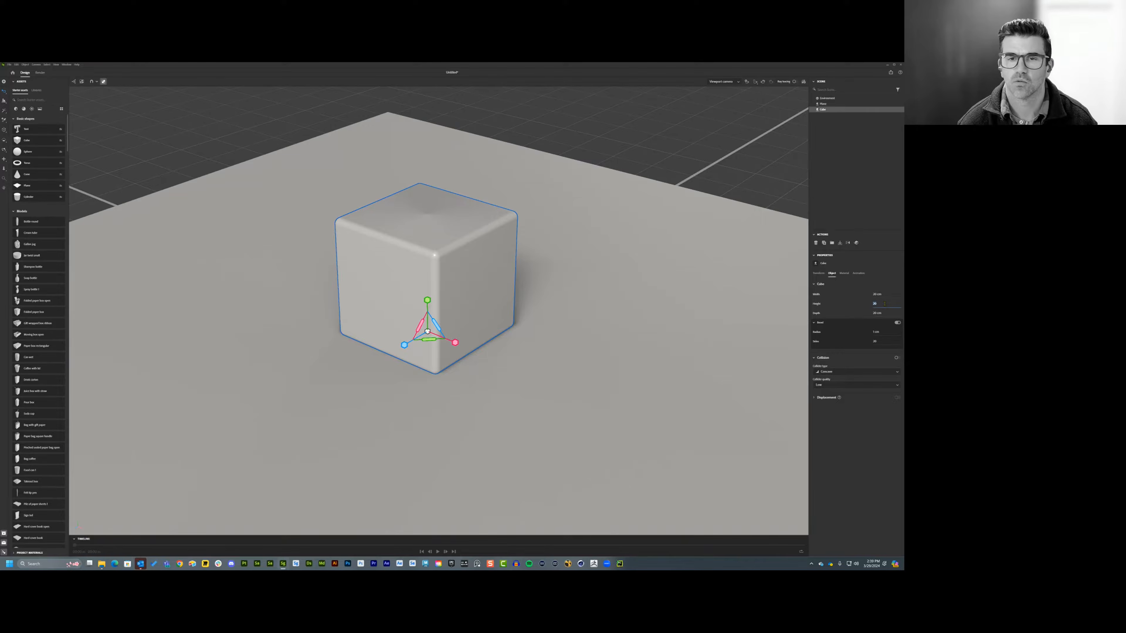
text(1)
key(Return)
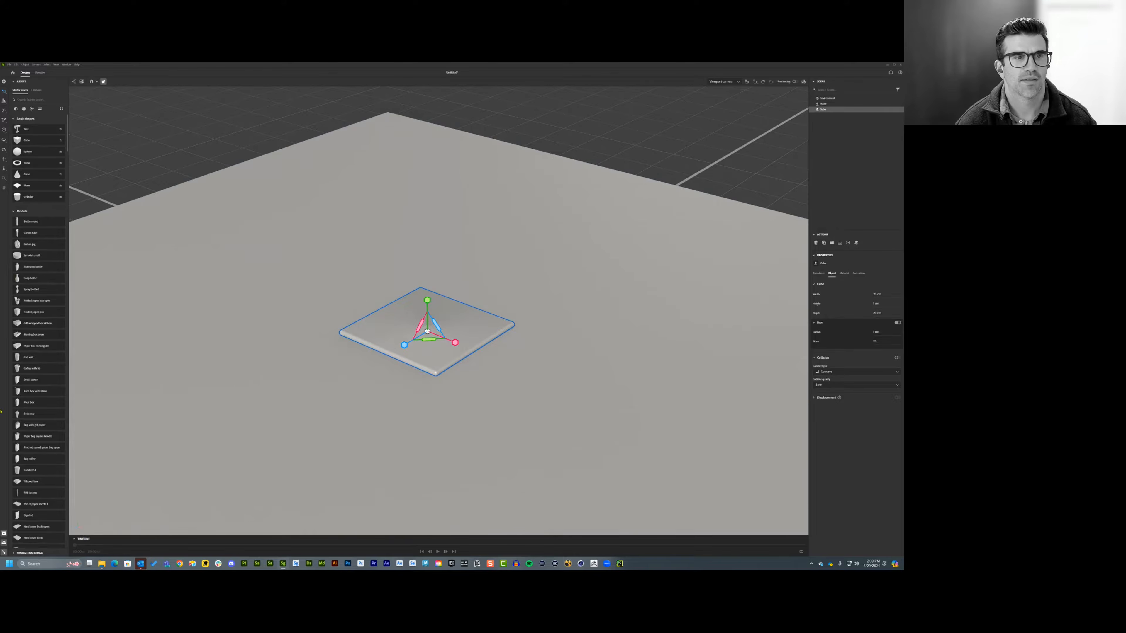
- Import cooked_sushi.fbx from the Models folder onto the board and shift the row of sushi along X toward the board's center
click(103, 565)
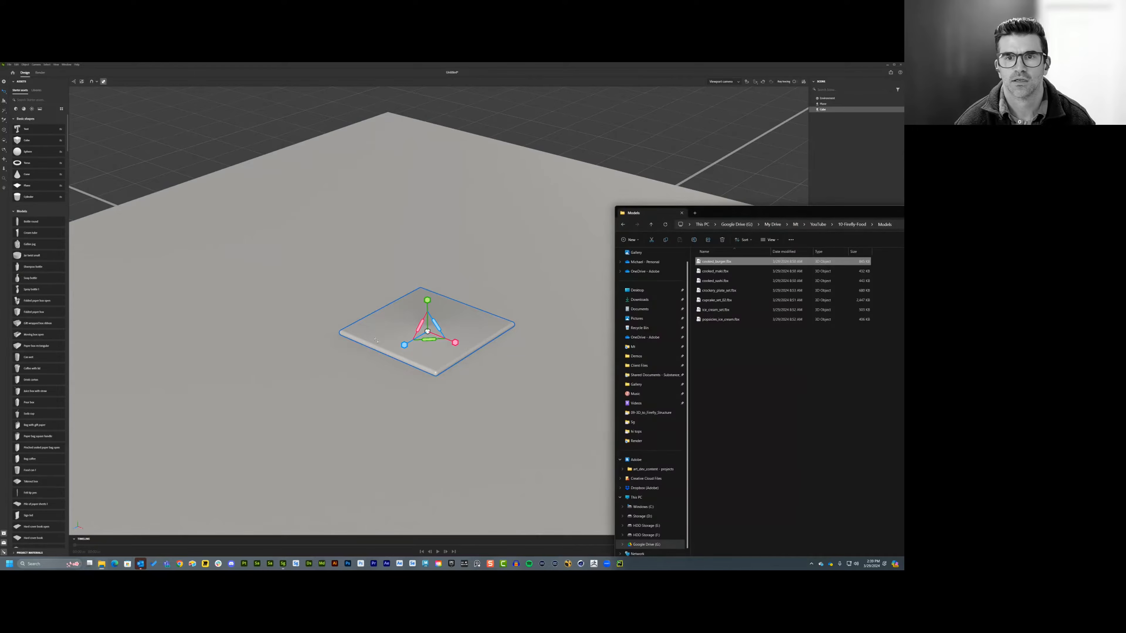
click(725, 272)
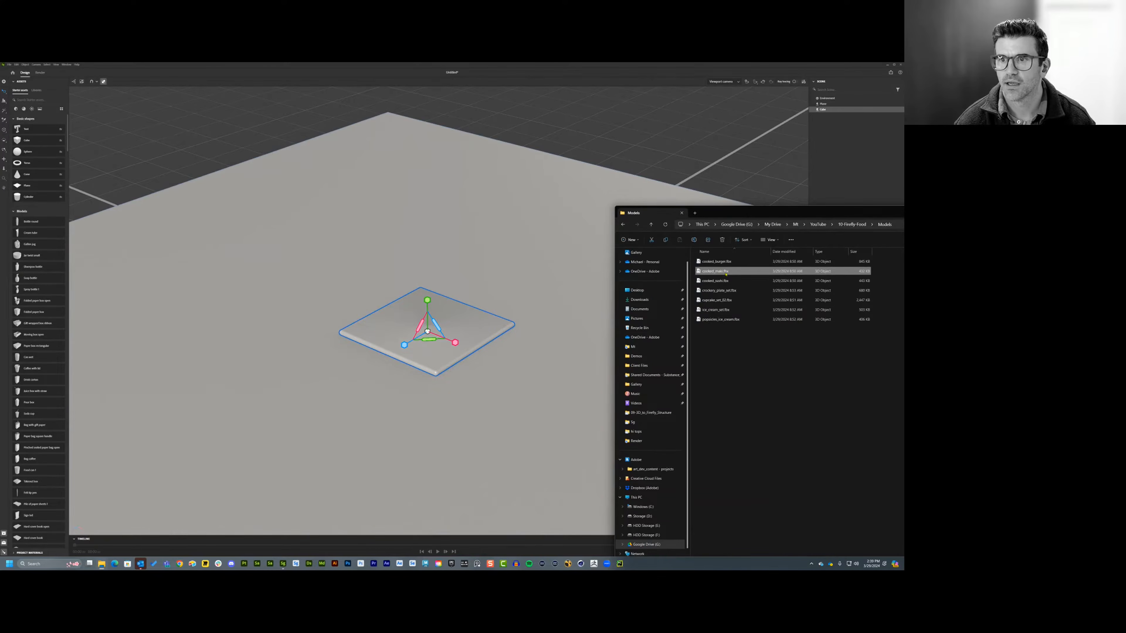
drag(726, 272, 449, 325)
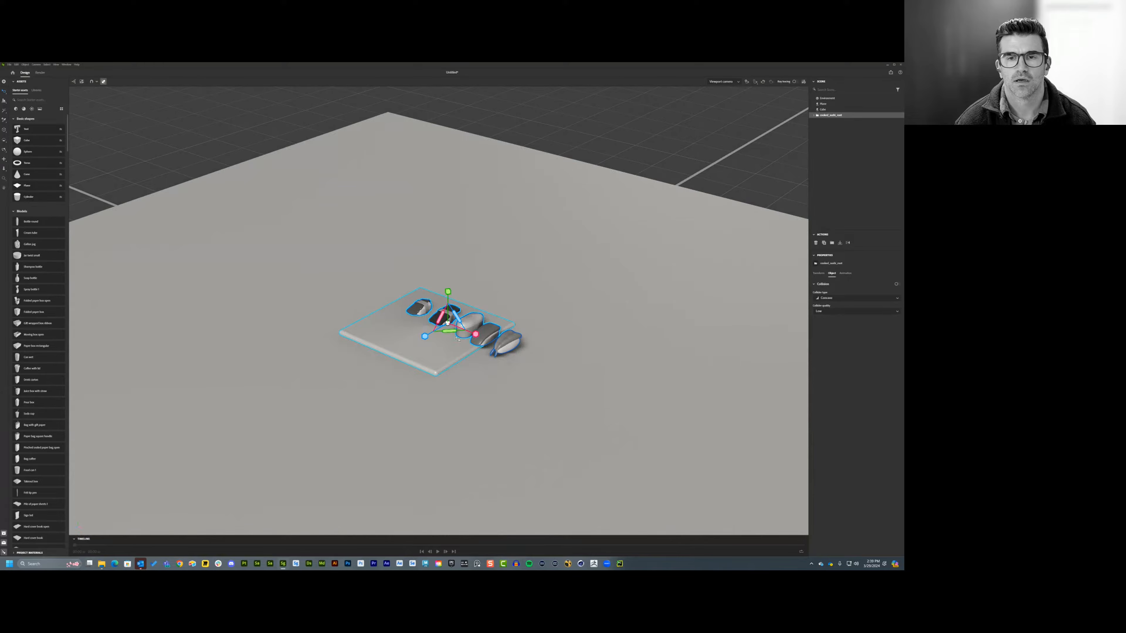
key(v)
drag(476, 334, 449, 329)
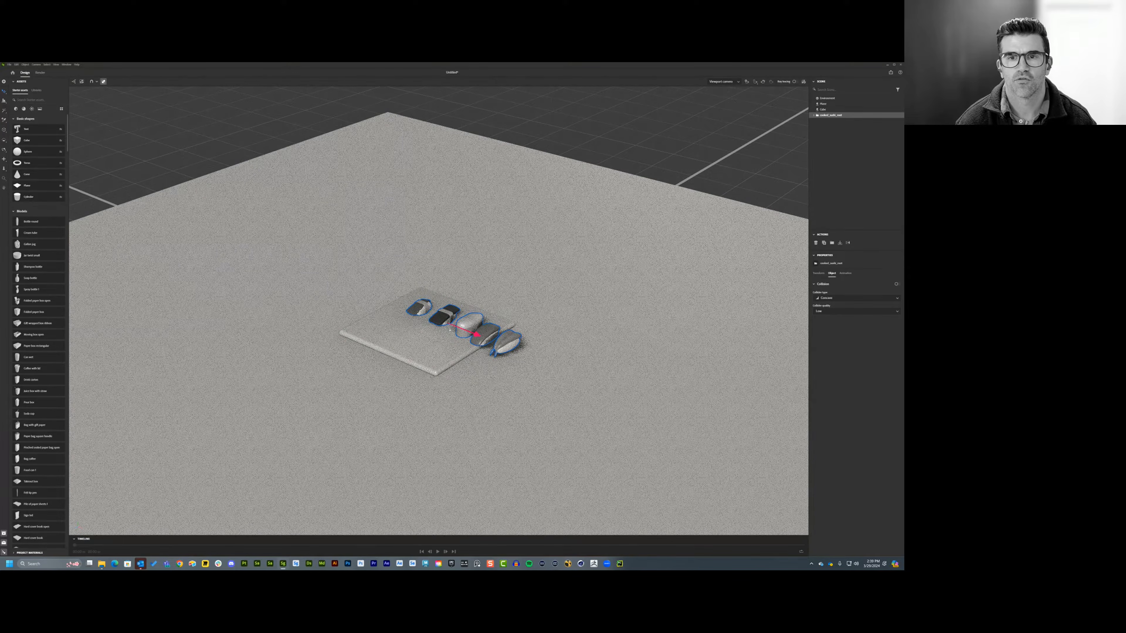
key(f)
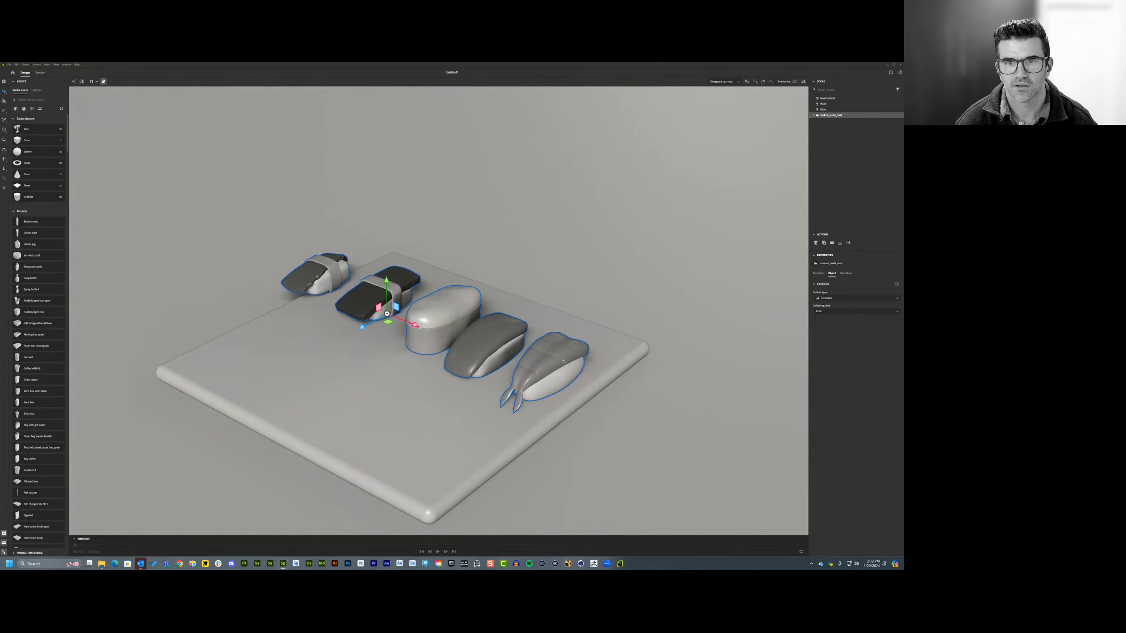
- Expand the imported sushi group and delete the end piece that overhangs the board's rear edge
click(815, 116)
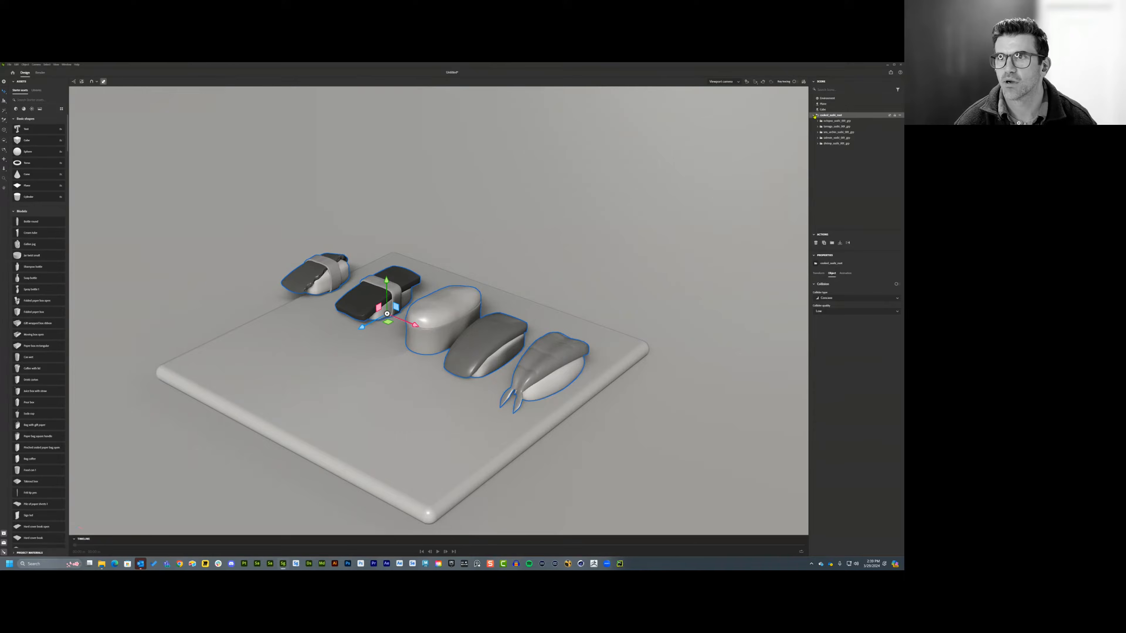
click(842, 122)
key(Delete)
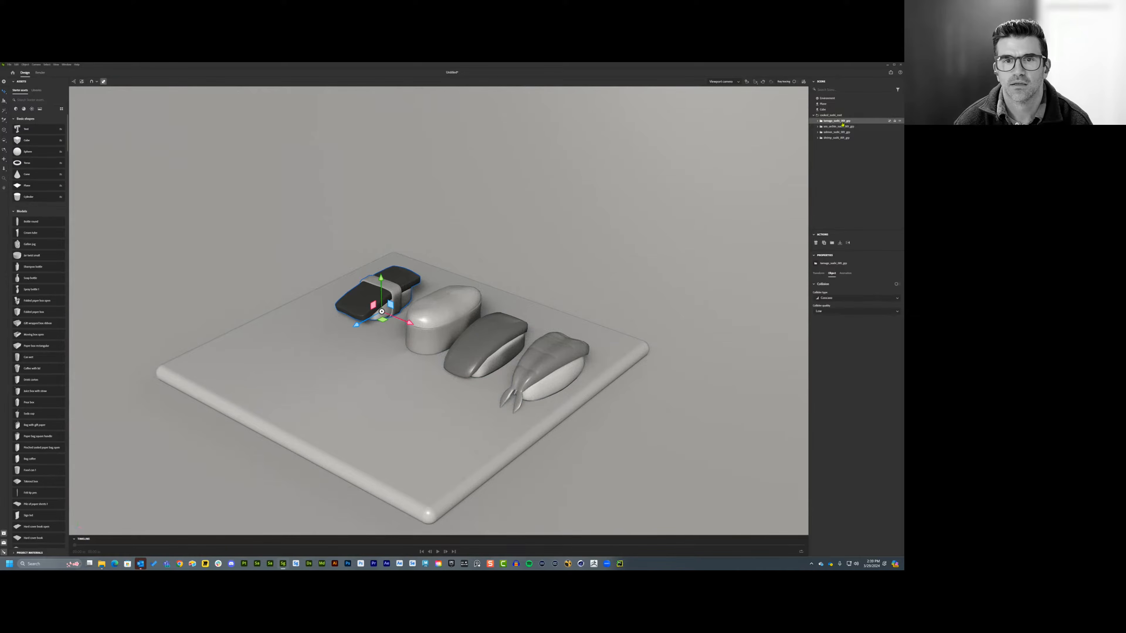
- Delete the remaining sushi pieces from the imported group, keeping only the salmon sushi
key(Delete)
click(842, 122)
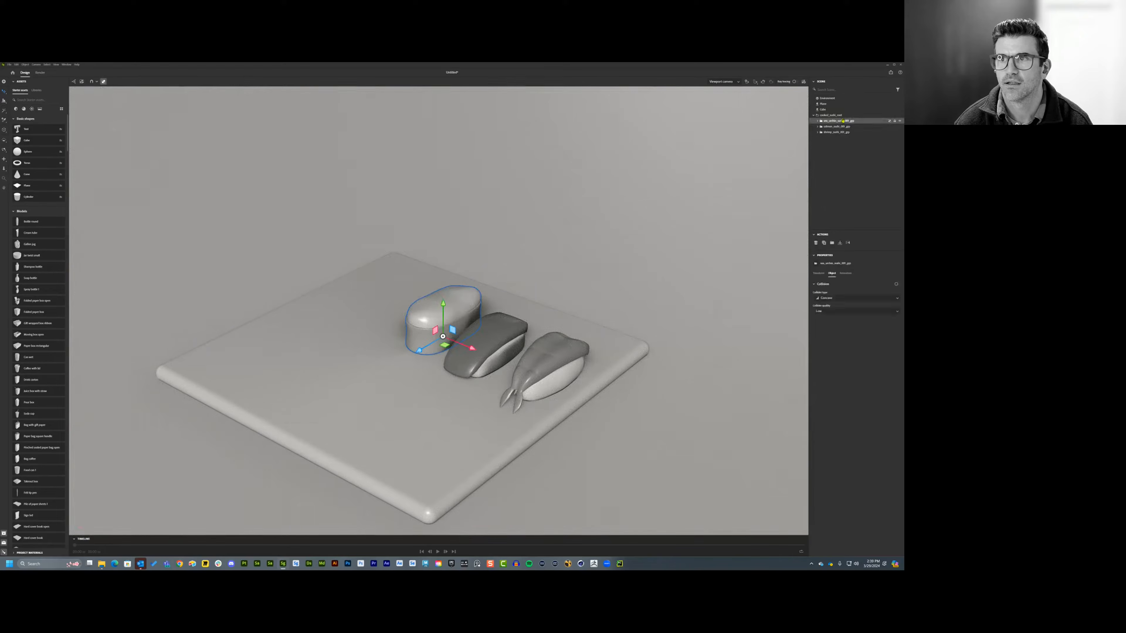
key(Delete)
click(842, 127)
key(Delete)
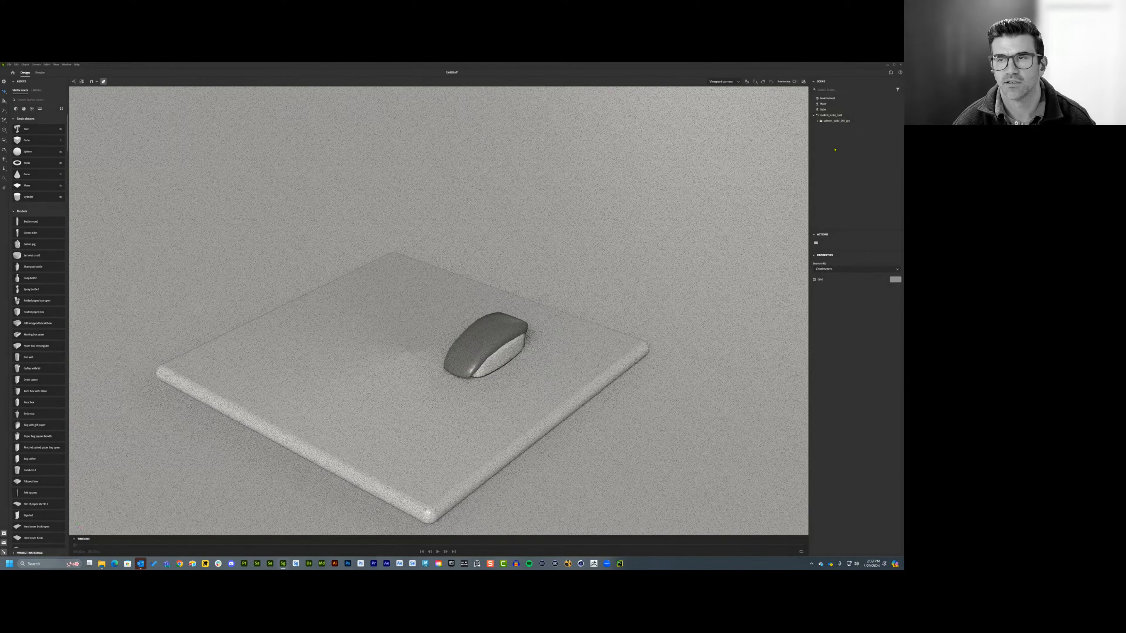
- Enlarge the salmon sushi, move it toward the middle of the board and rotate it to show its long side
click(836, 120)
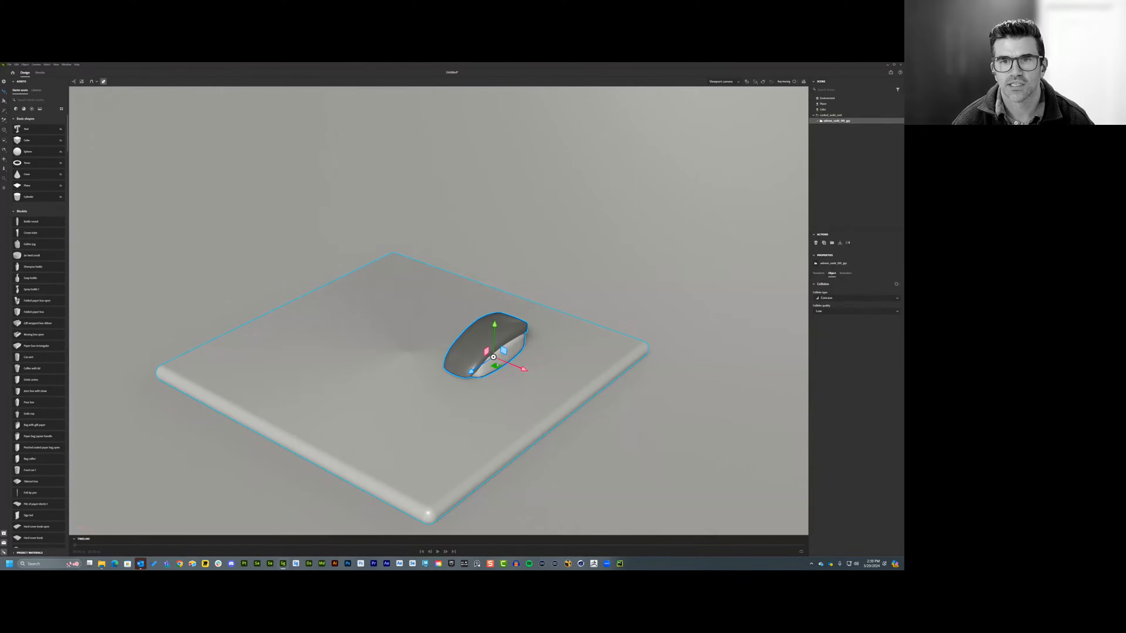
drag(453, 375, 354, 375)
scroll(400, 283, up, 2)
middle_drag(389, 302, 416, 263)
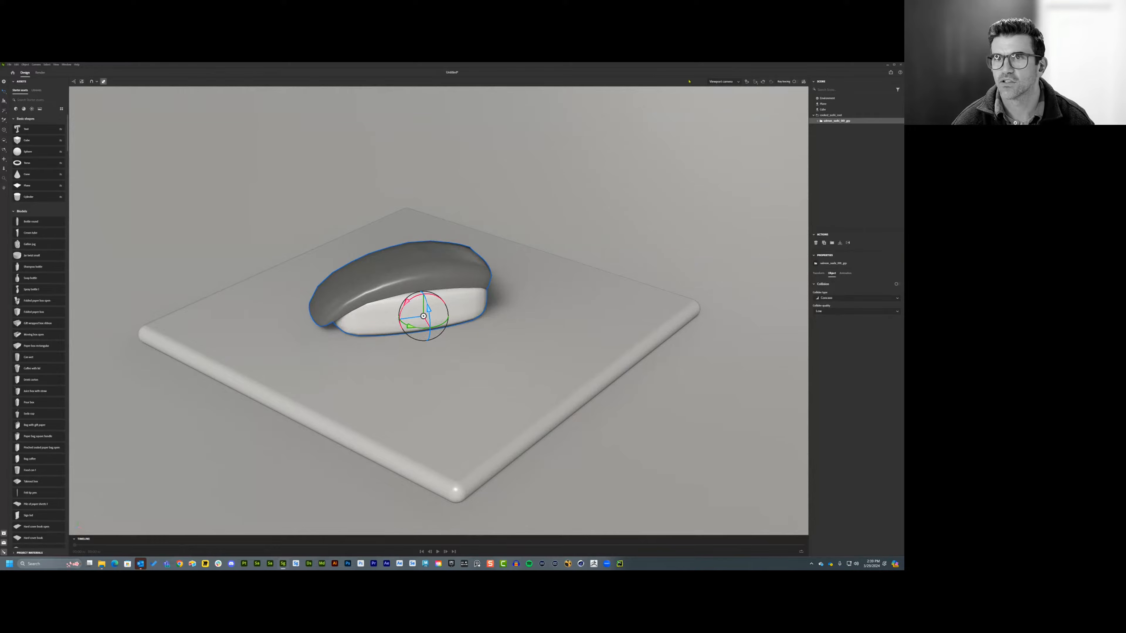
- Add a camera to the scene and frame the board from a lower, closer angle
click(747, 82)
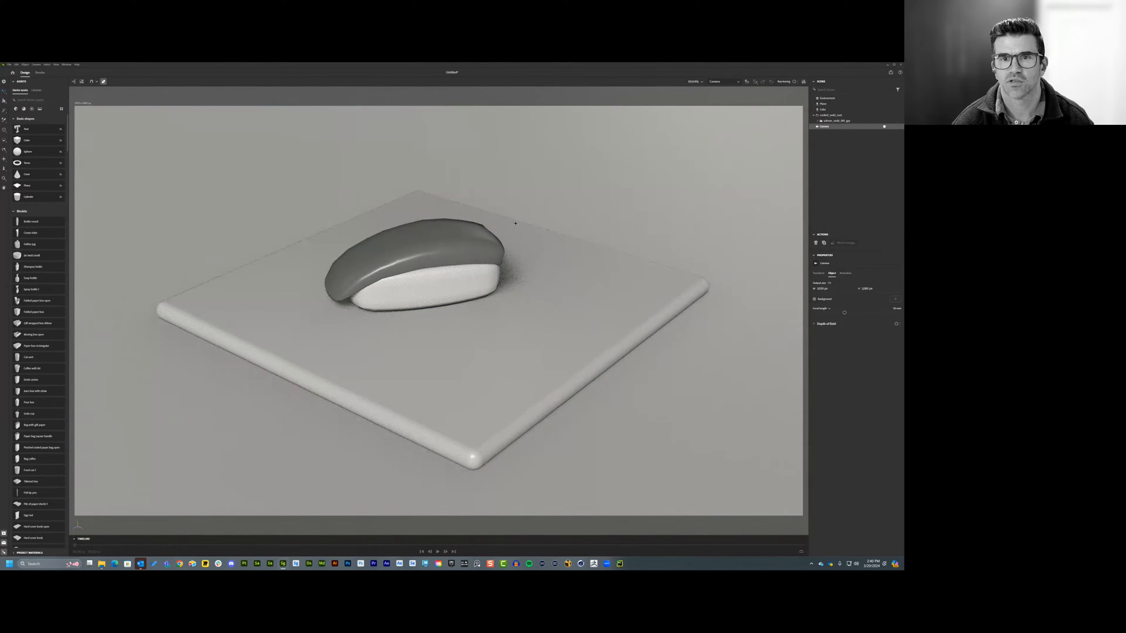
alt+drag(516, 224, 505, 190)
alt+middle_drag(471, 190, 468, 222)
alt+right_drag(468, 222, 532, 208)
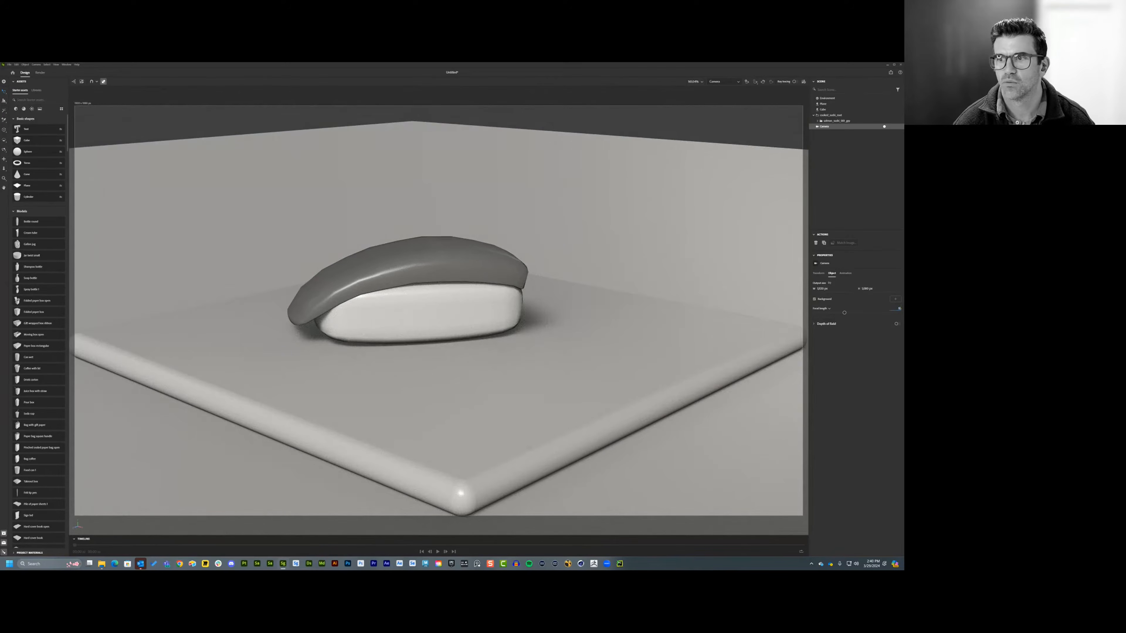
- Set the camera's focal length to 120 mm and frame the sushi so it nearly fills the image
click(899, 308)
text(12)
text(0)
key(Return)
scroll(447, 309, down, 3)
alt+middle_drag(452, 313, 477, 326)
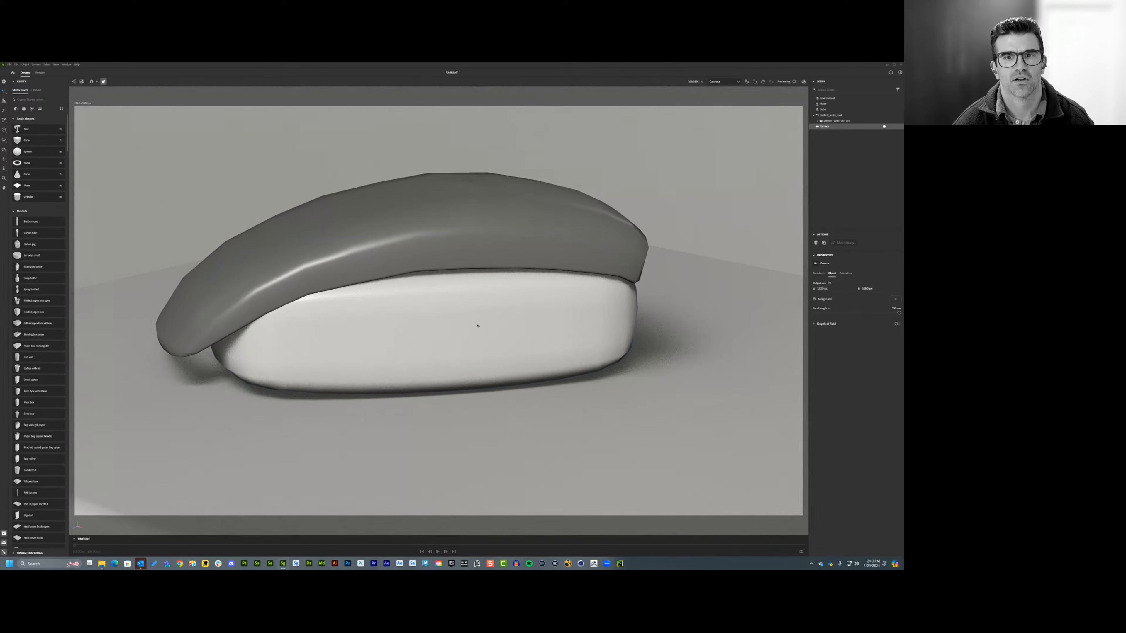
- Orbit the camera to a slightly raised three-quarter view of the sushi and center it in the frame
alt+drag(477, 323, 520, 344)
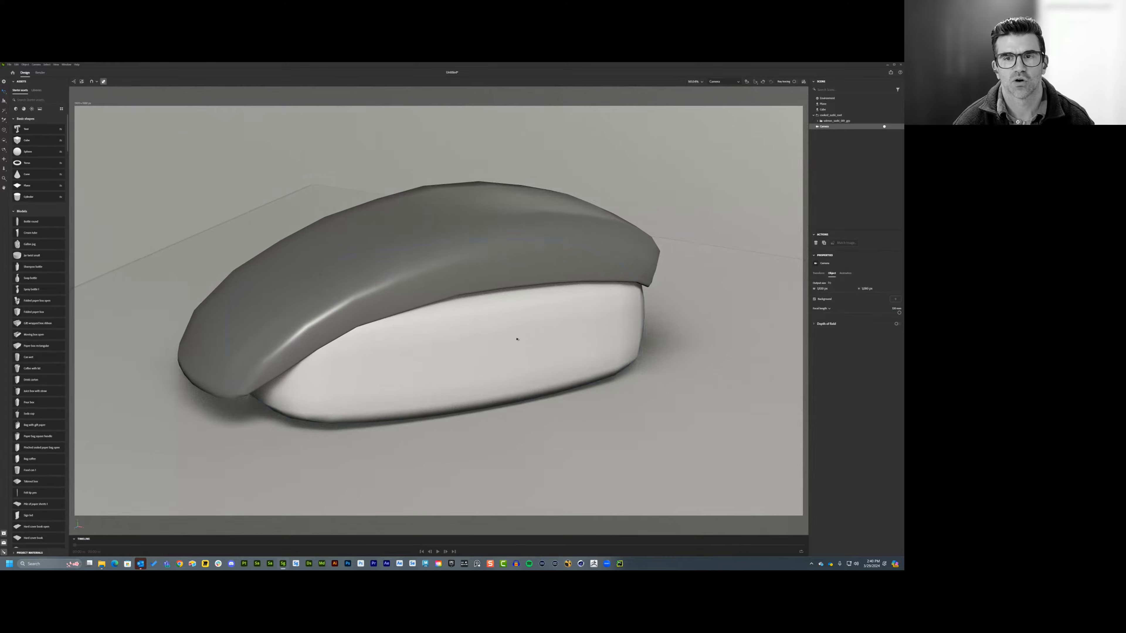
alt+middle_drag(515, 335, 529, 326)
alt+drag(529, 328, 370, 310)
alt+middle_drag(387, 300, 405, 291)
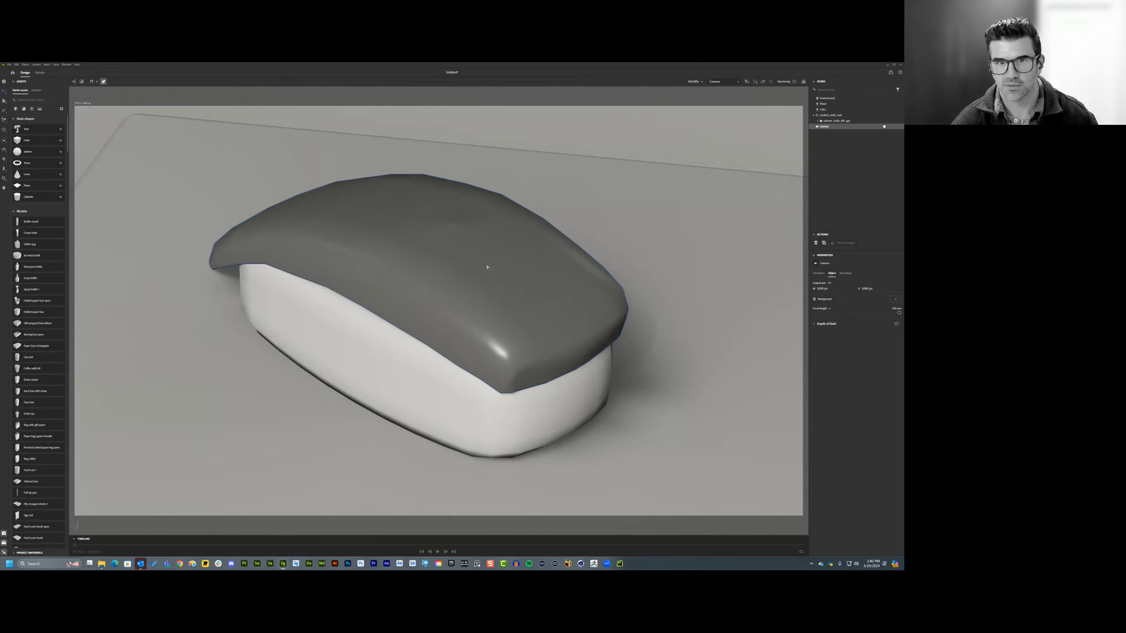
mouse_move(490, 266)
alt+mouse_down()
mouse_move(507, 244)
mouse_move(485, 258)
alt+mouse_up()
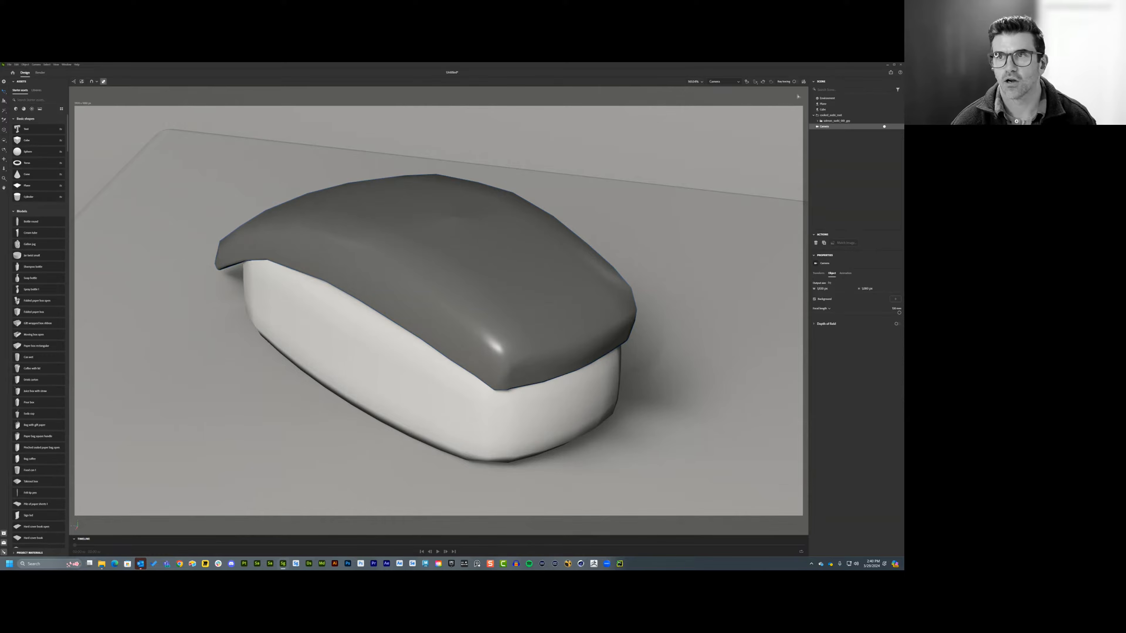
key(ctrl+2)
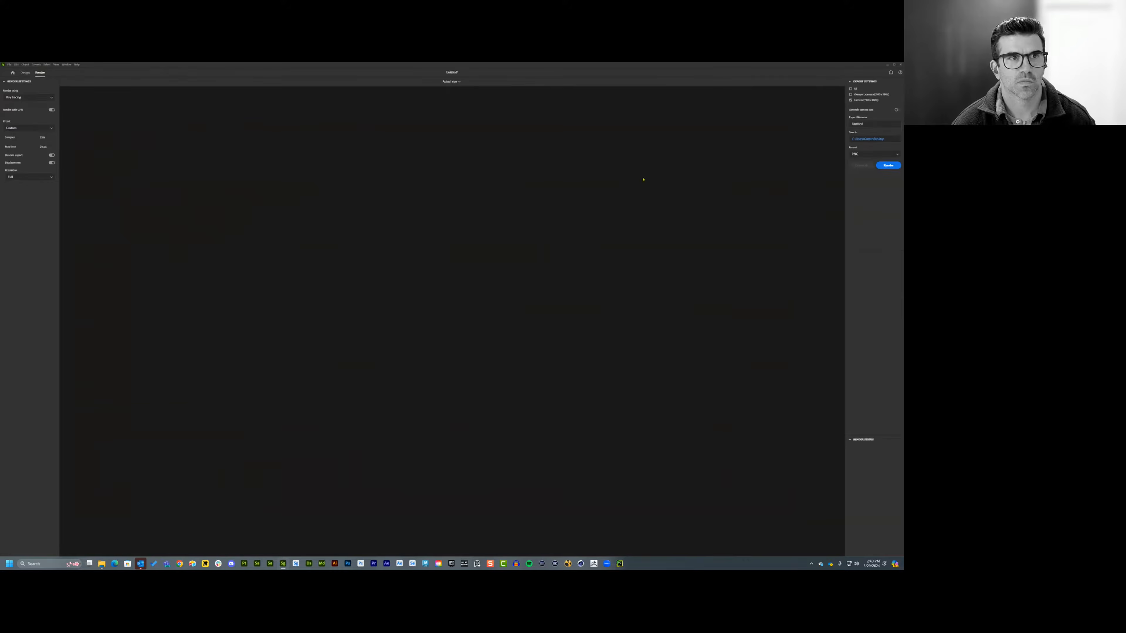
click(888, 165)
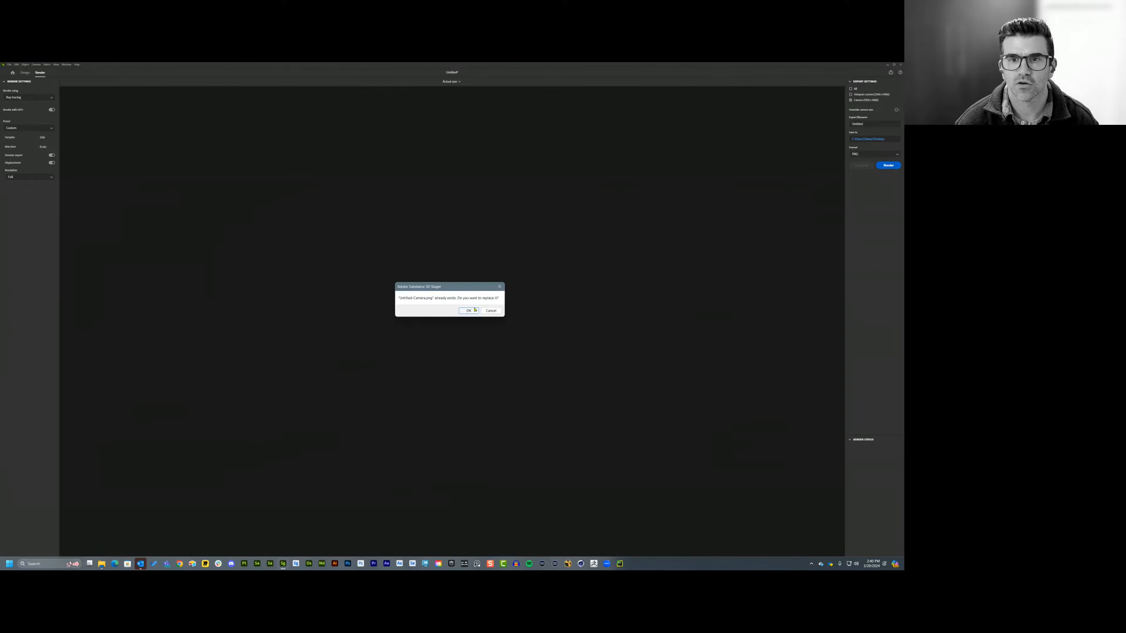
click(469, 311)
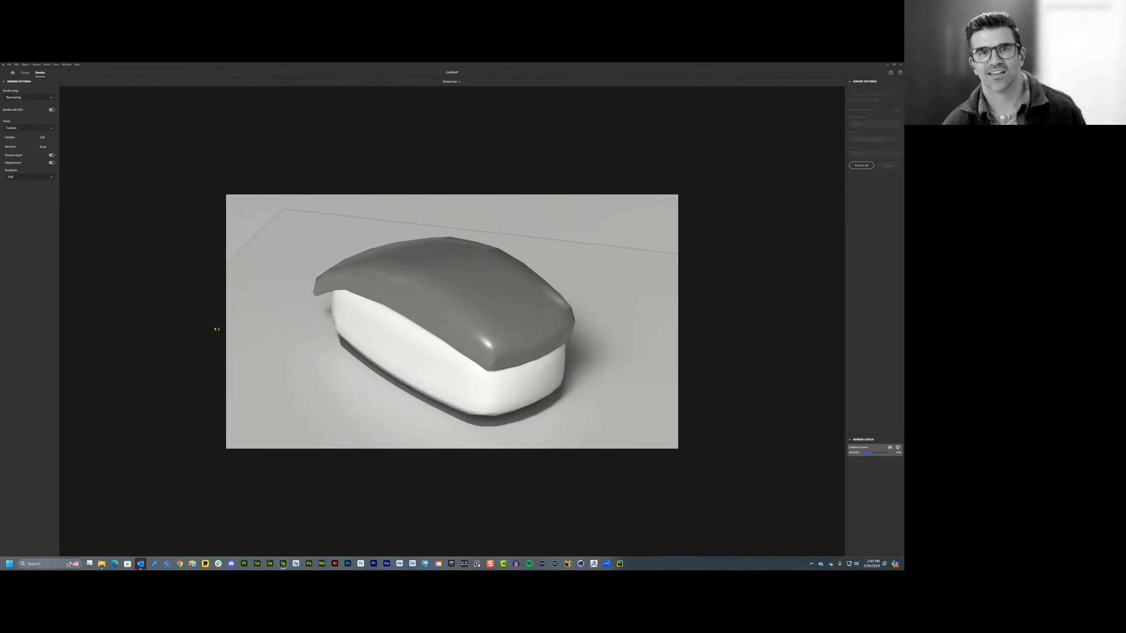
click(25, 73)
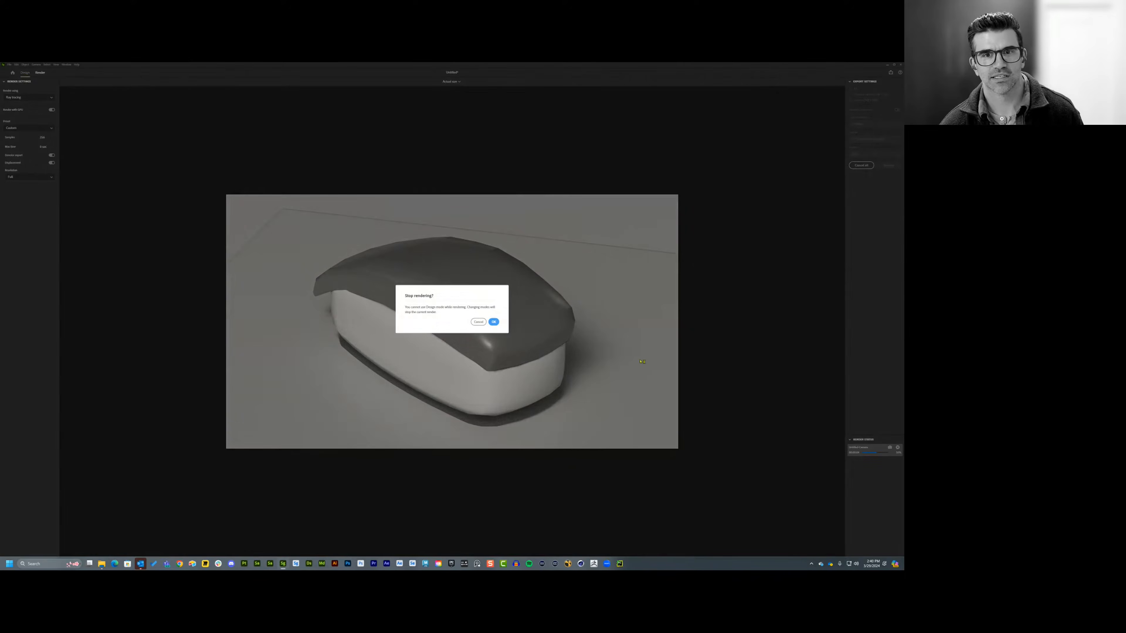
click(498, 324)
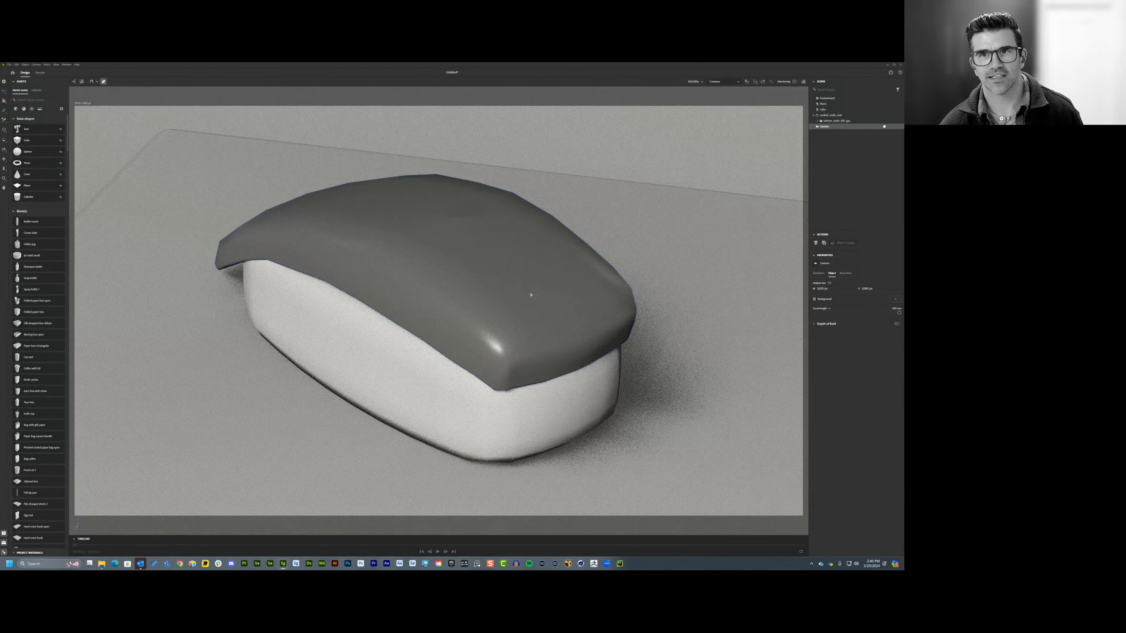
- Change the base color of the background floor plane to a light salmon pink
click(587, 158)
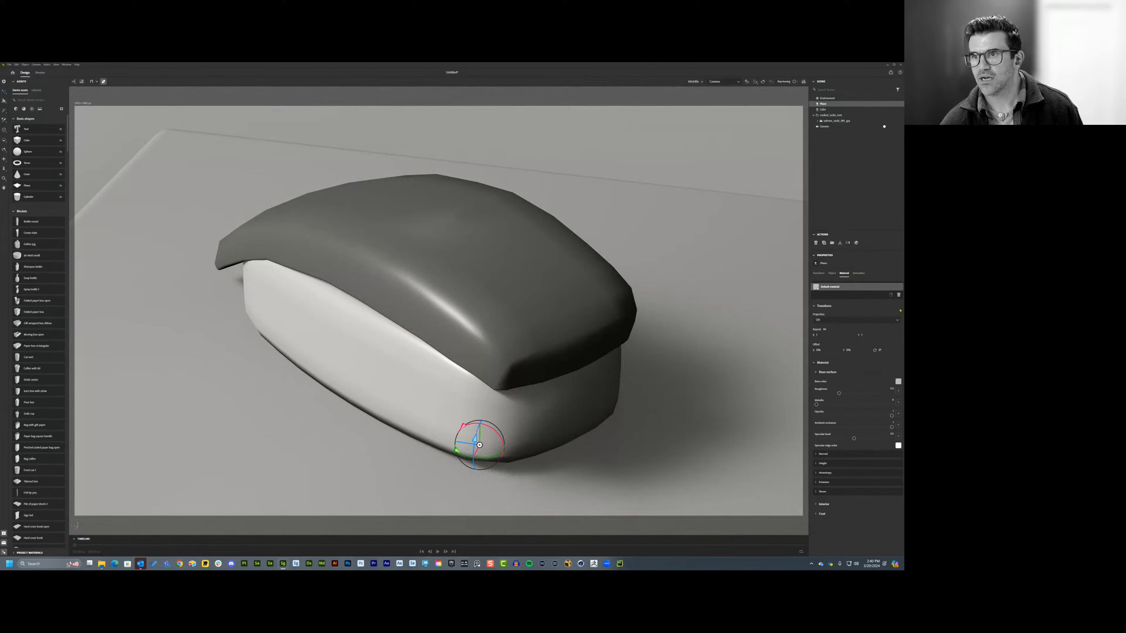
click(898, 382)
click(852, 352)
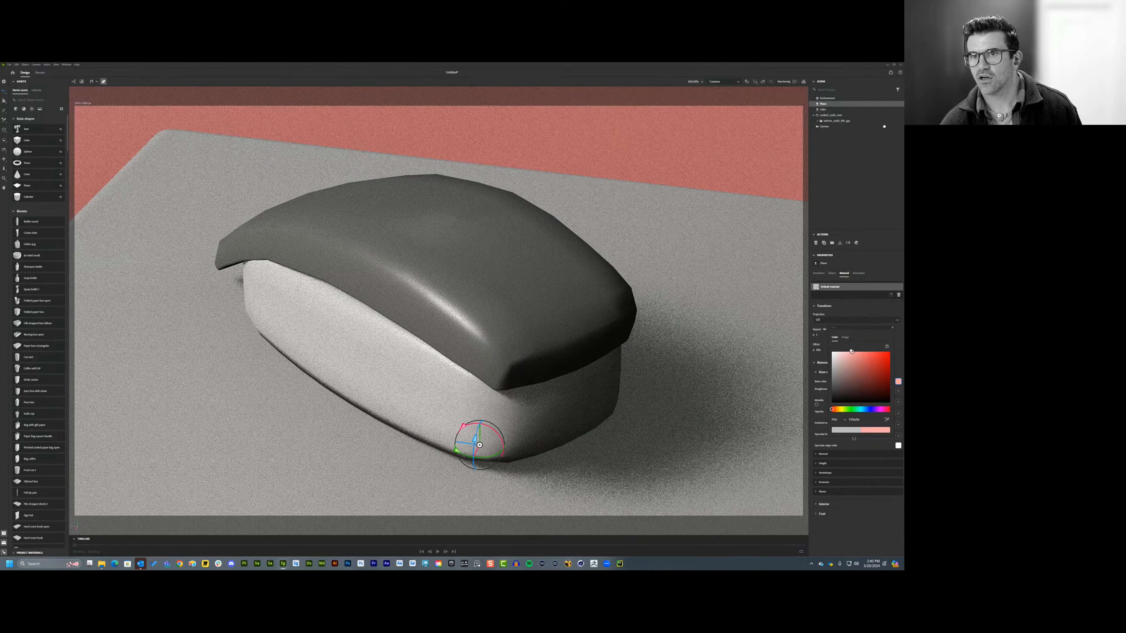
- Change the base color of the sushi's rice block to teal
click(372, 409)
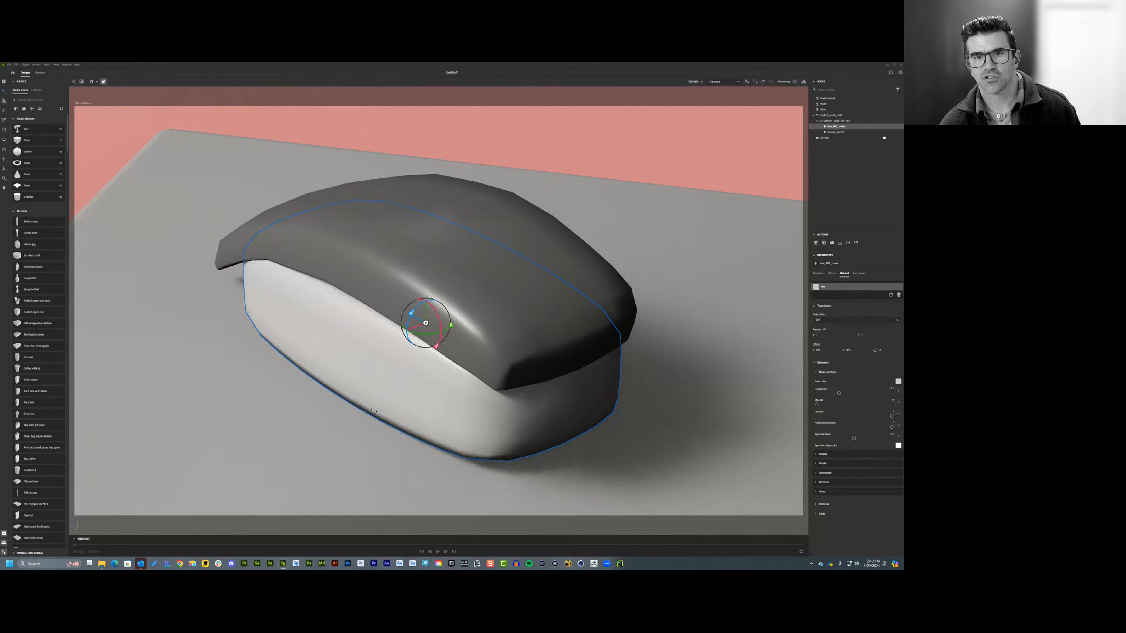
click(898, 382)
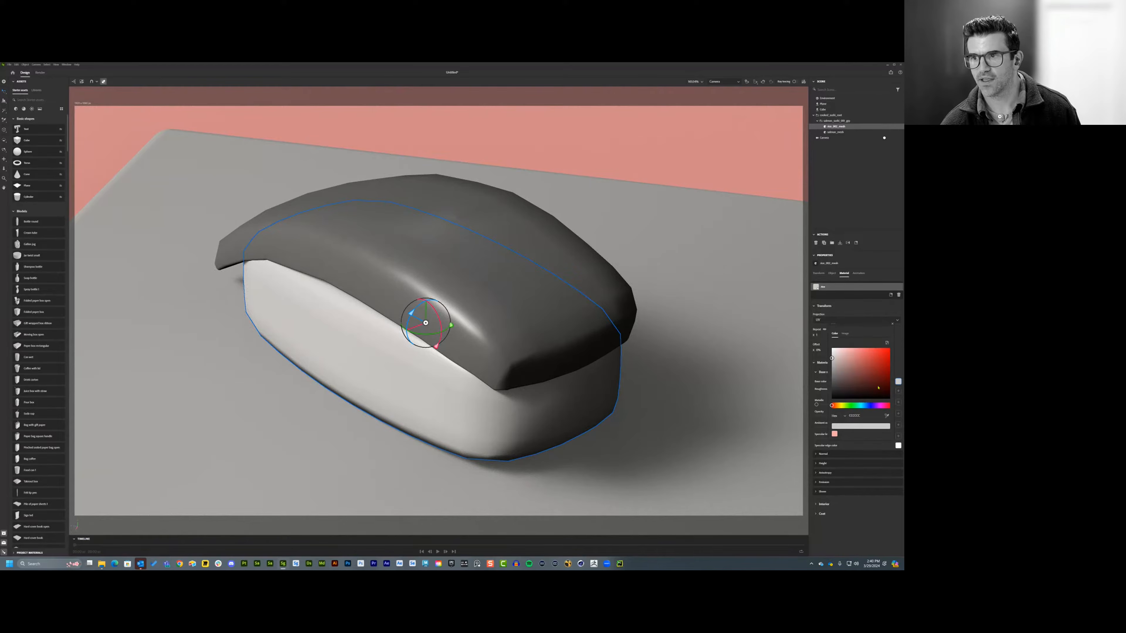
click(874, 369)
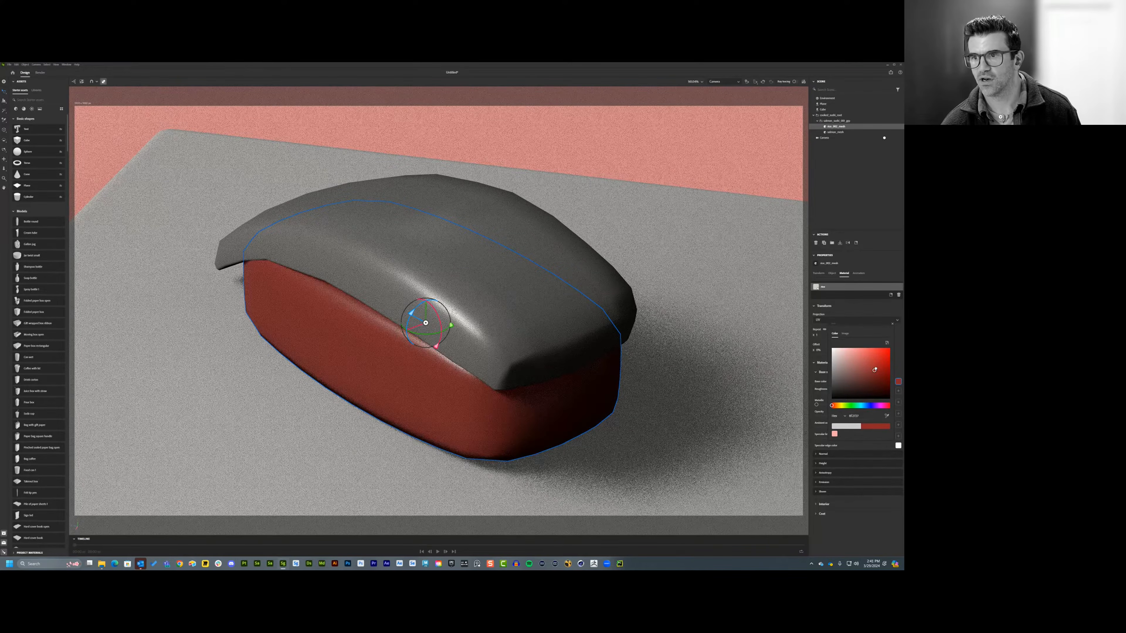
click(878, 363)
drag(872, 406, 861, 406)
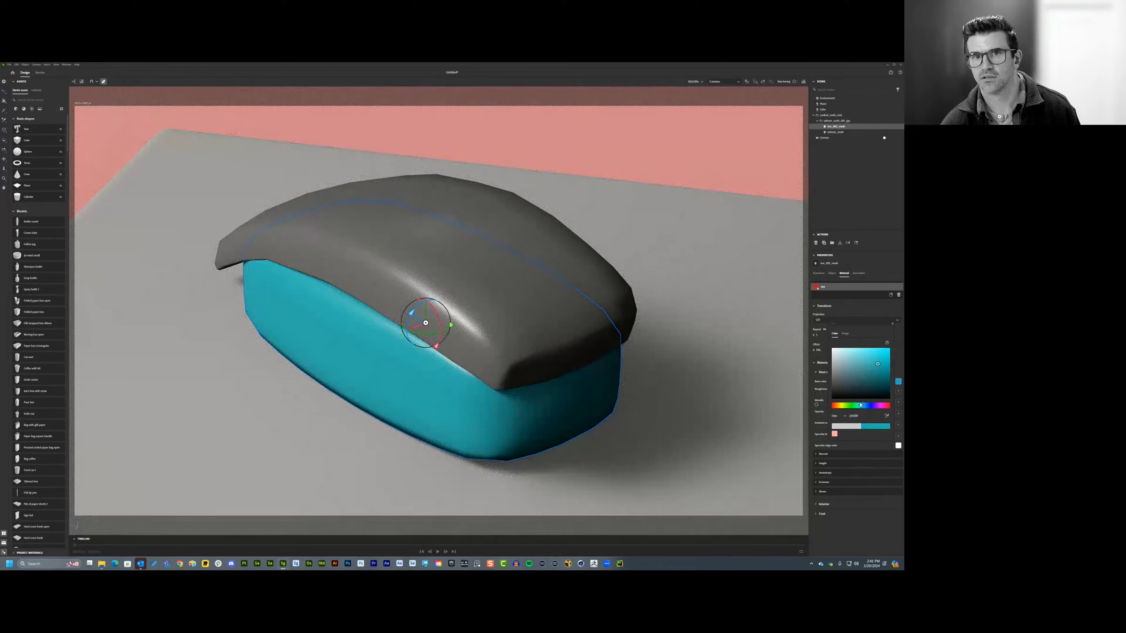
- Change the base color of the salmon slice on top of the rice to bright red
click(414, 232)
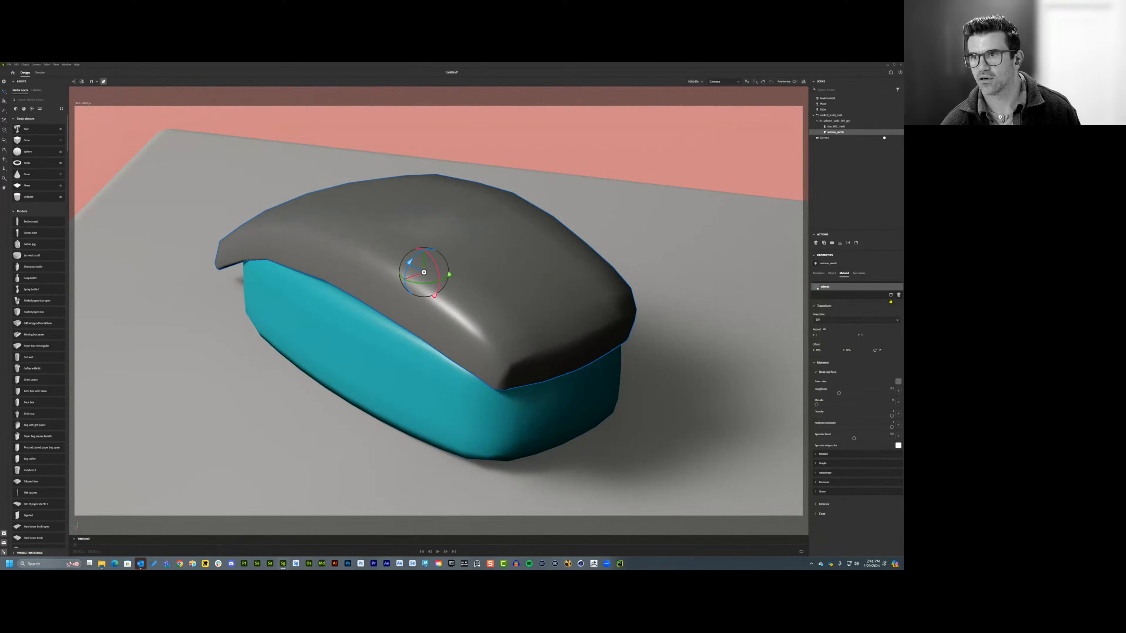
click(898, 382)
click(883, 357)
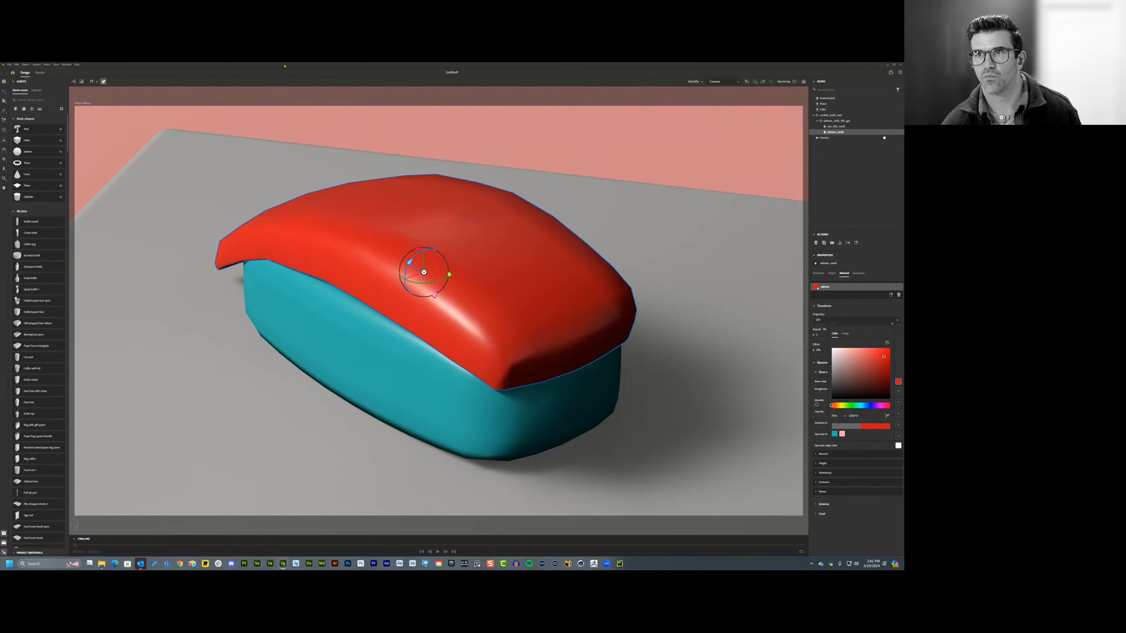
- Render the camera view as PNG using the Real-time renderer instead of ray tracing, replacing the existing Untitled-Camera.png
click(36, 73)
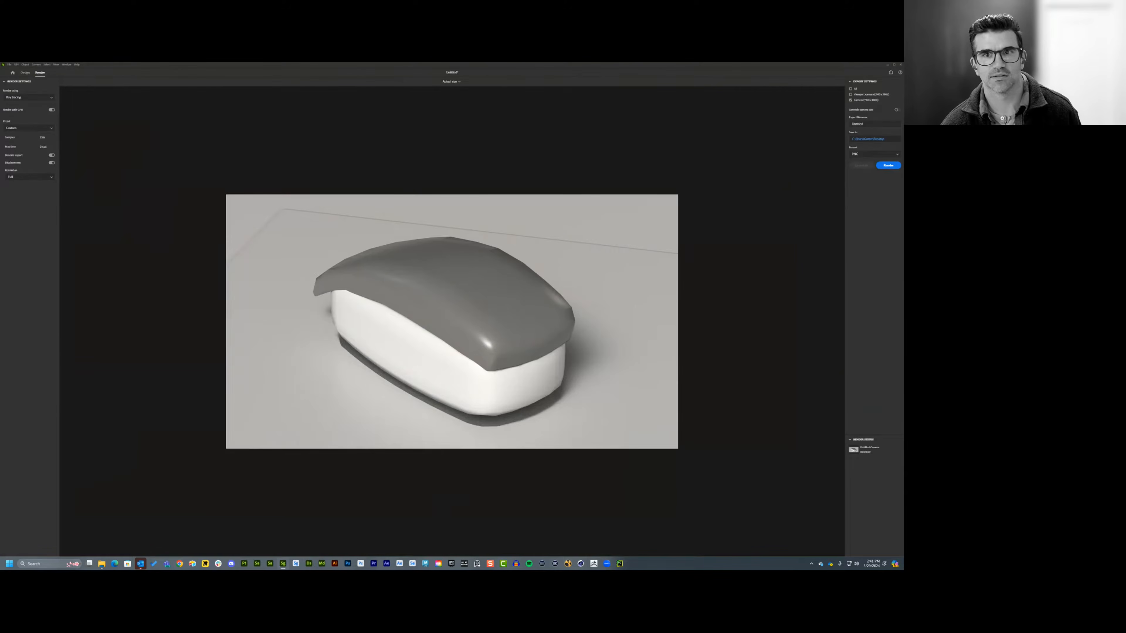
click(890, 167)
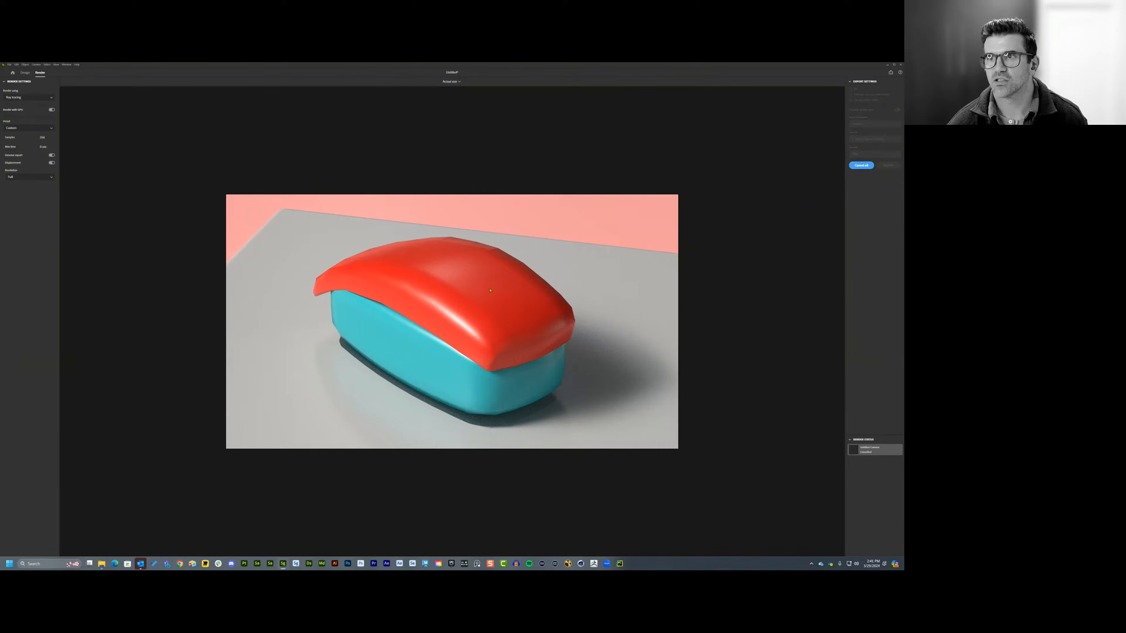
click(20, 97)
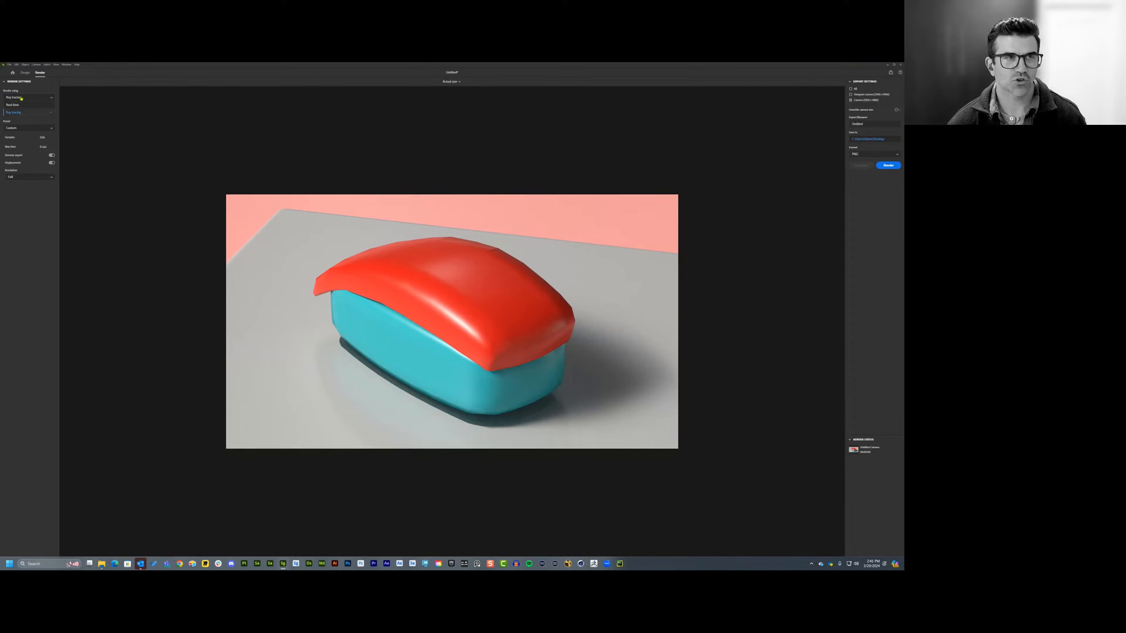
click(14, 105)
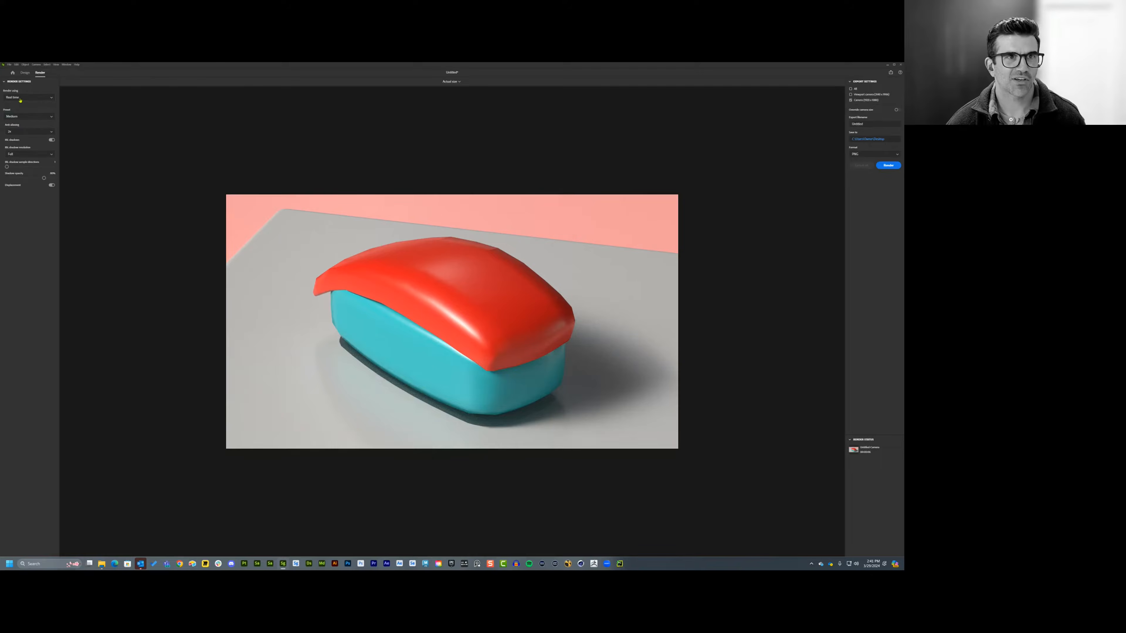
click(885, 166)
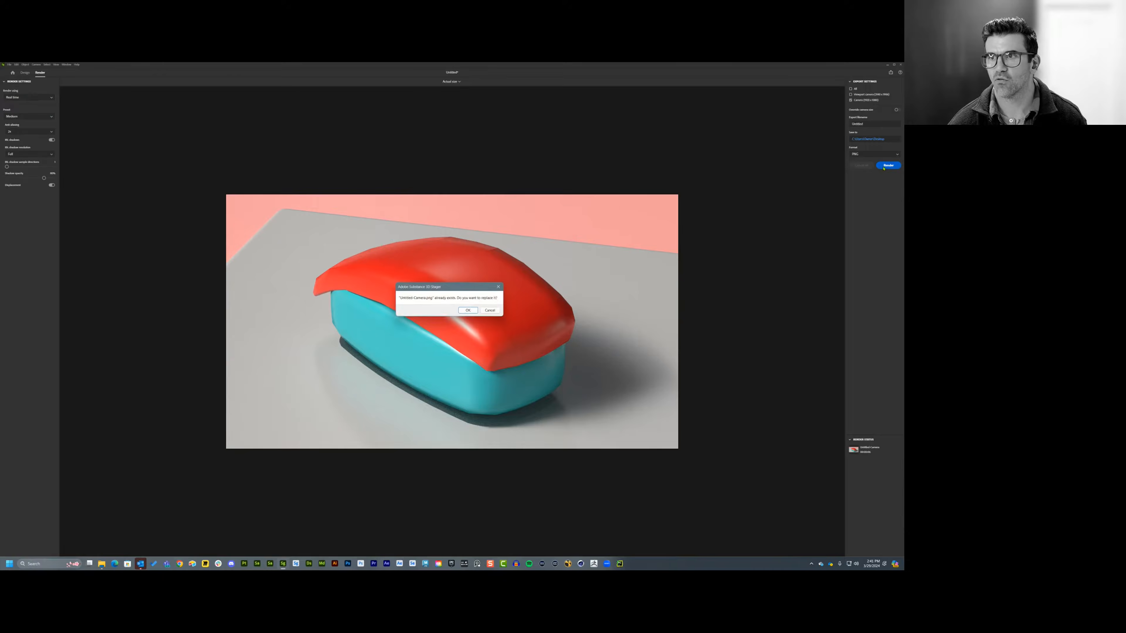
click(467, 311)
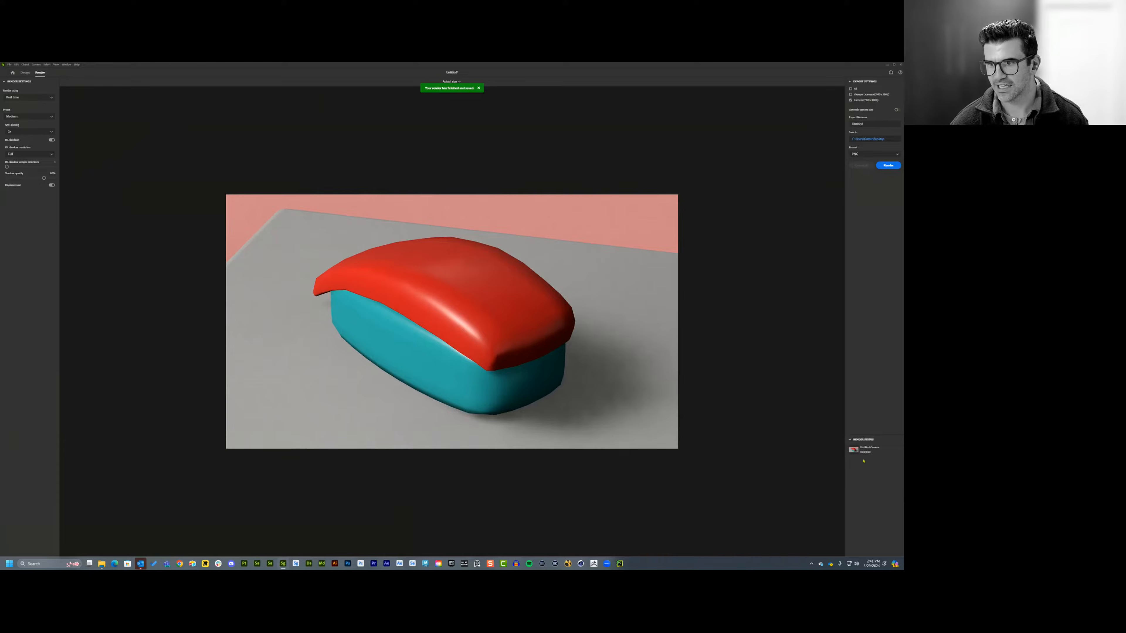
- Switch to Adobe Firefly in the browser and replace the structure reference image with Untitled-Camera.png from the Desktop
key(ctrl+super+Left)
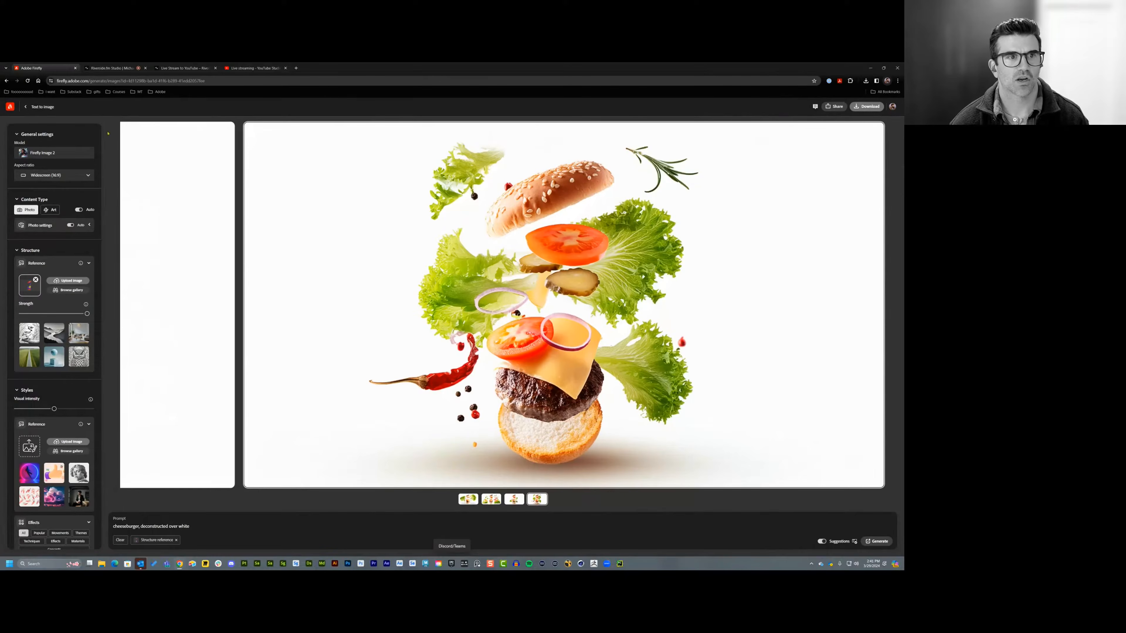
click(35, 279)
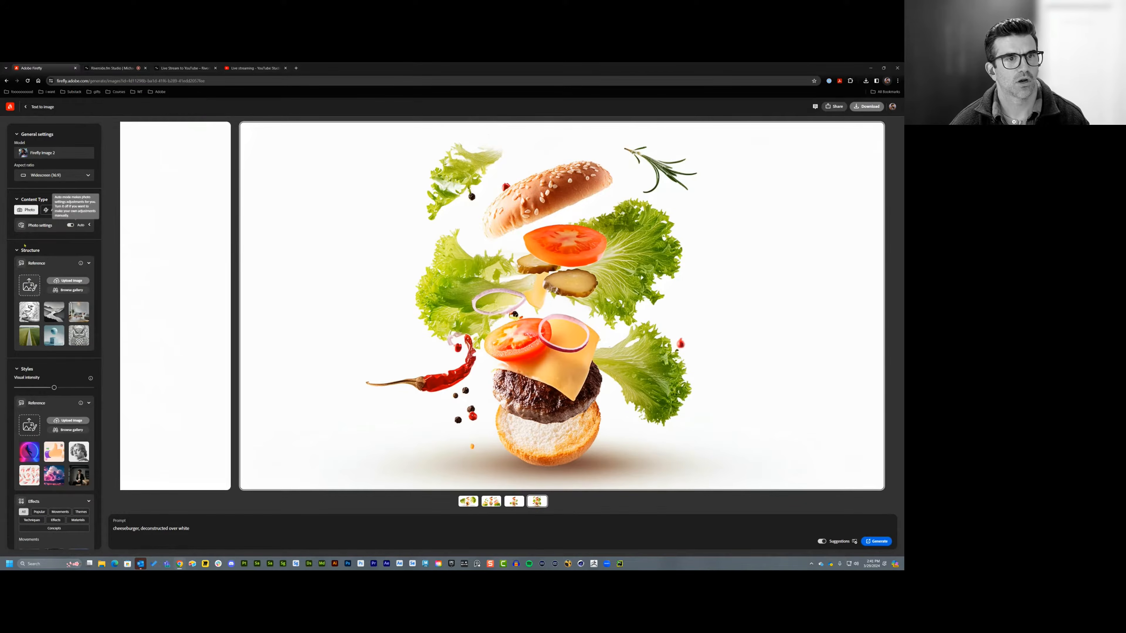
click(29, 285)
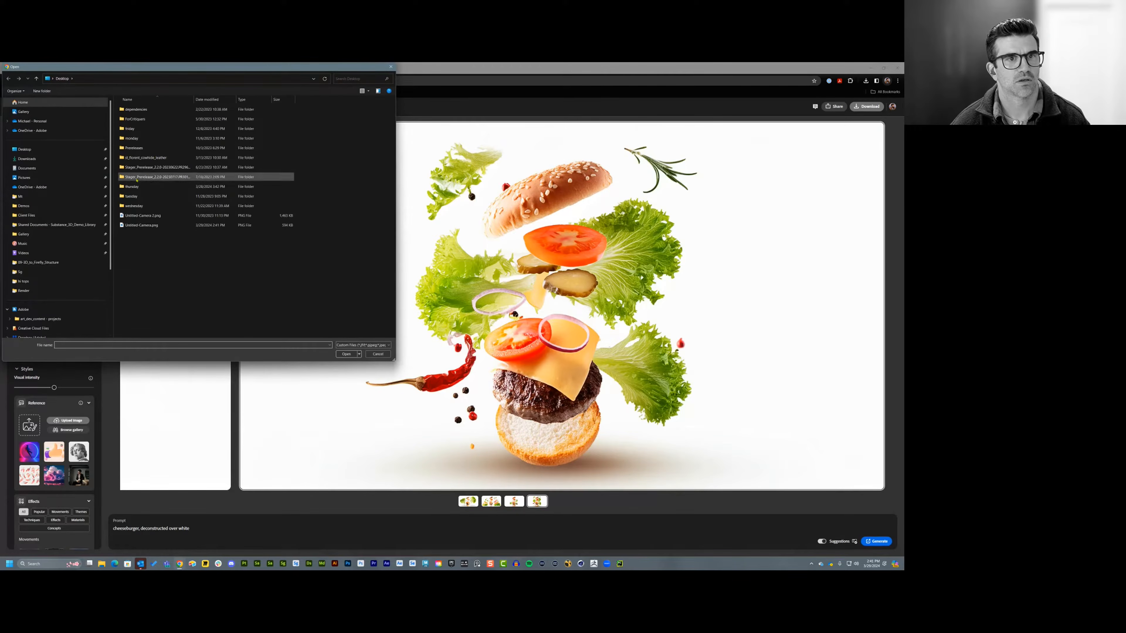
double_click(143, 226)
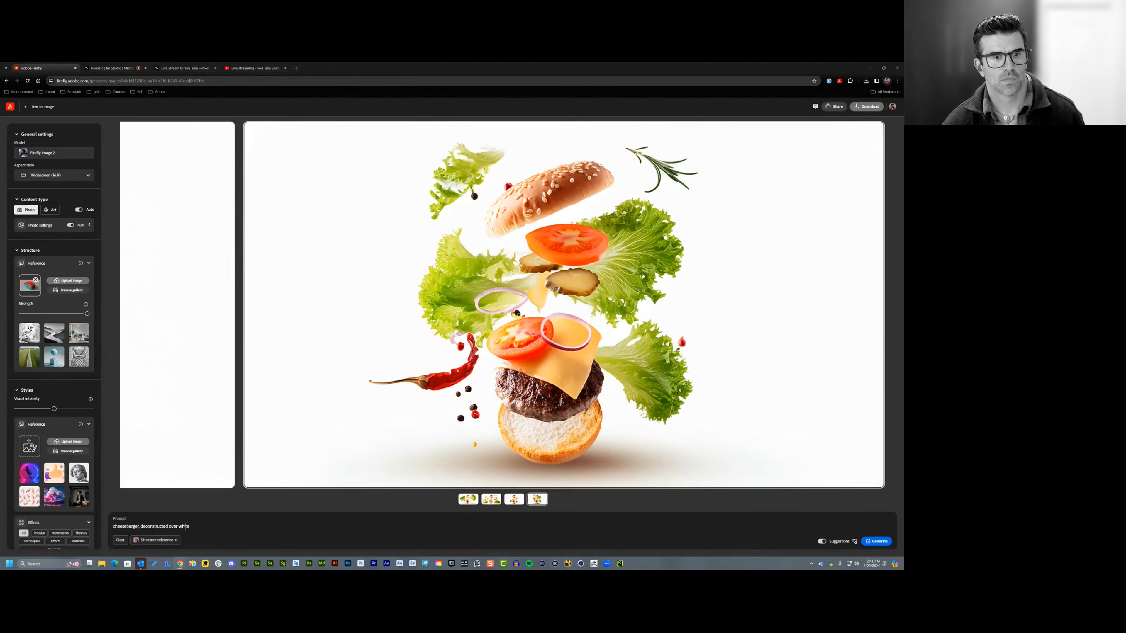
- Generate images from the suggested prompt "cheeseburger with bacon, tomato, onion, and cheese on wooden background" and view the other variations
triple_click(186, 528)
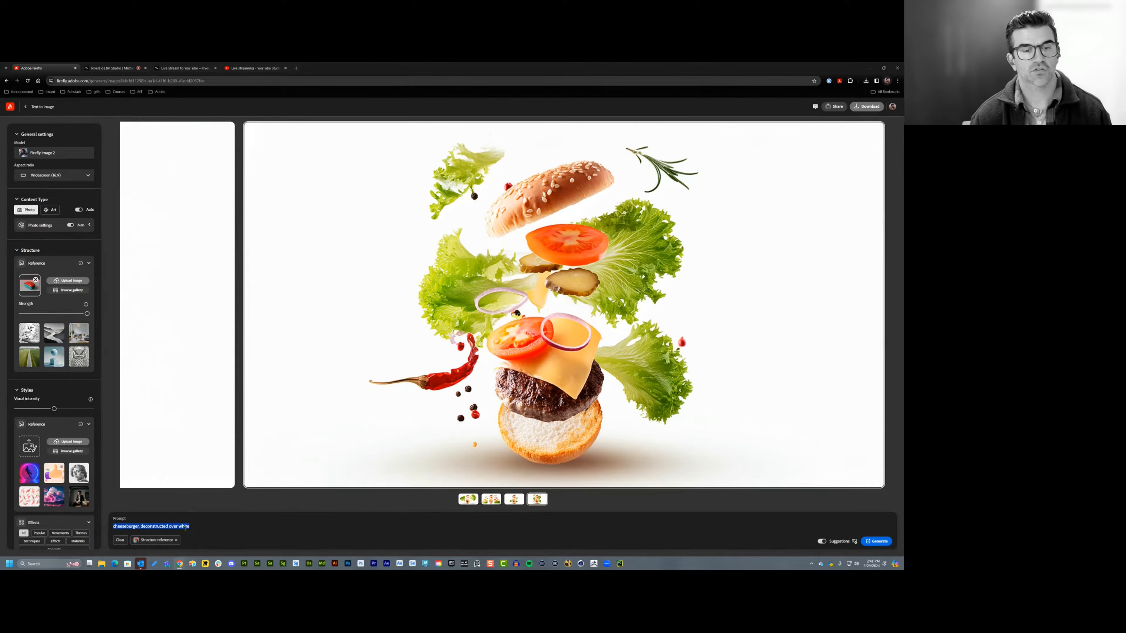
text(cheesebur)
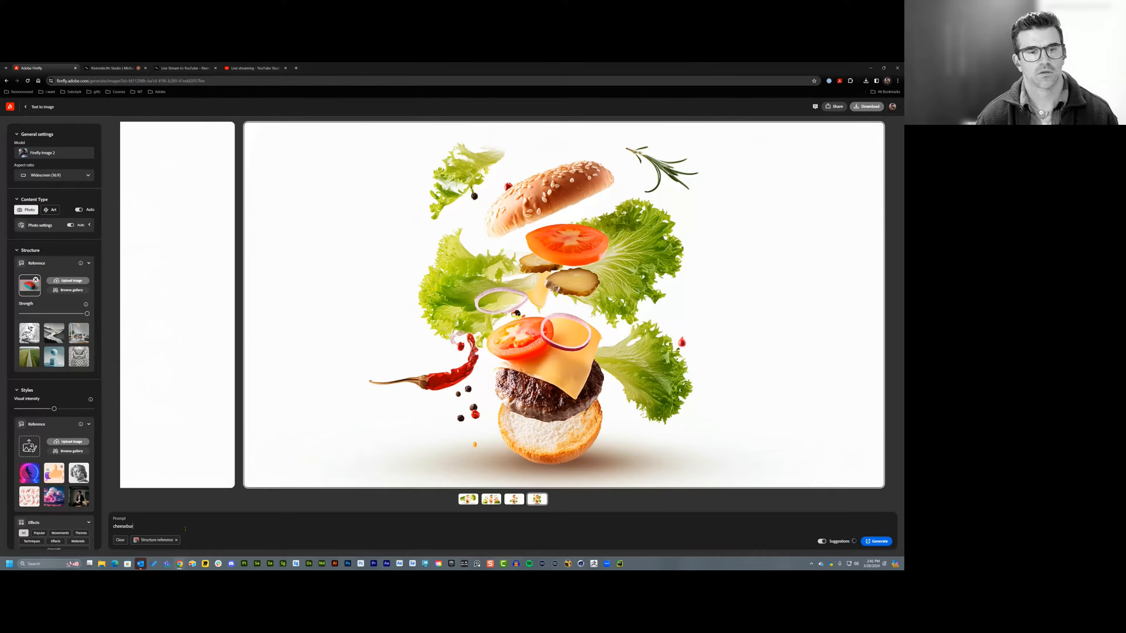
text(ger)
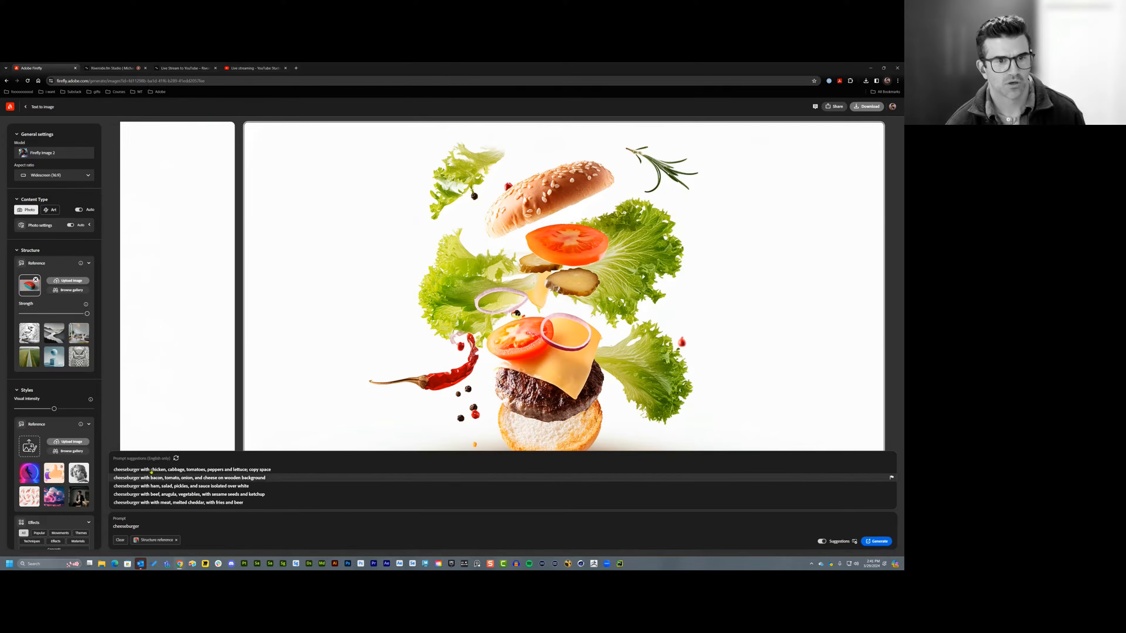
click(197, 478)
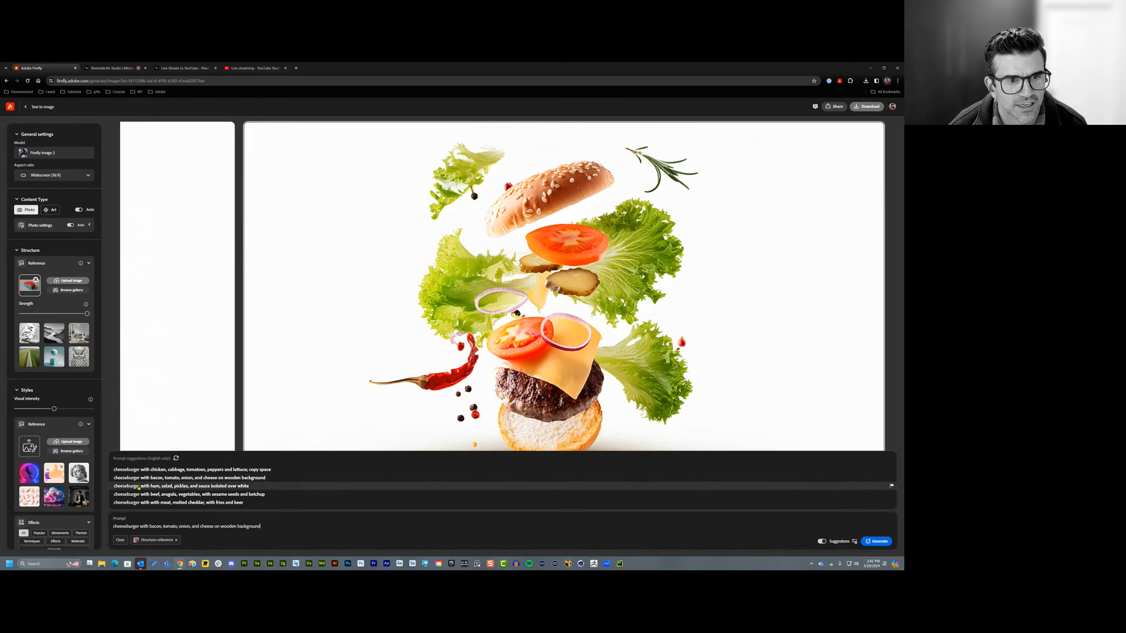
click(884, 544)
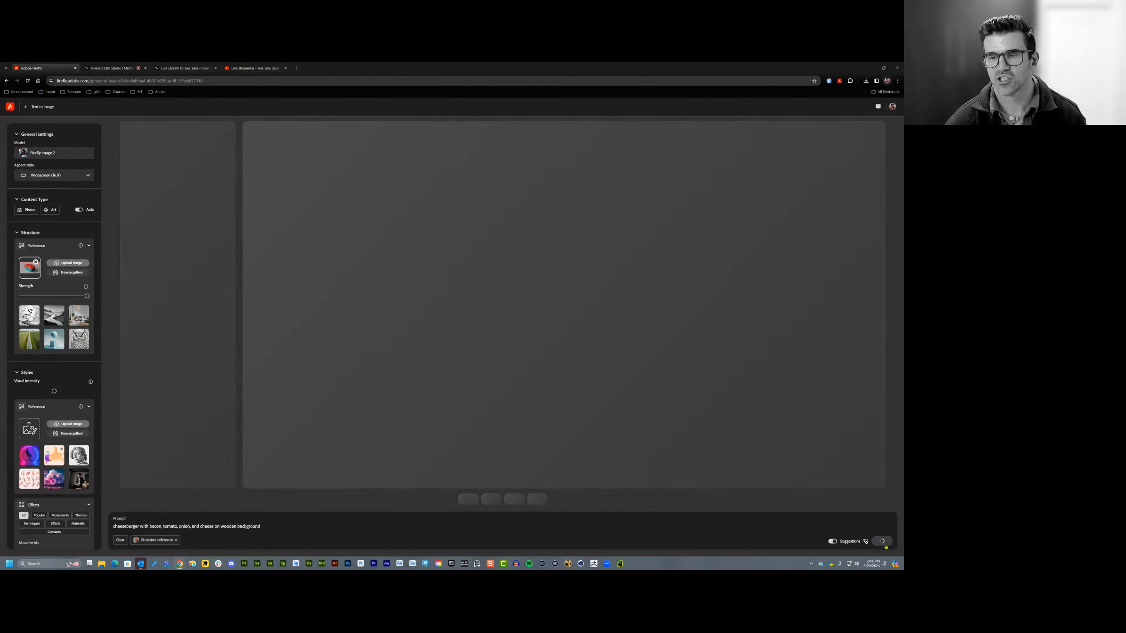
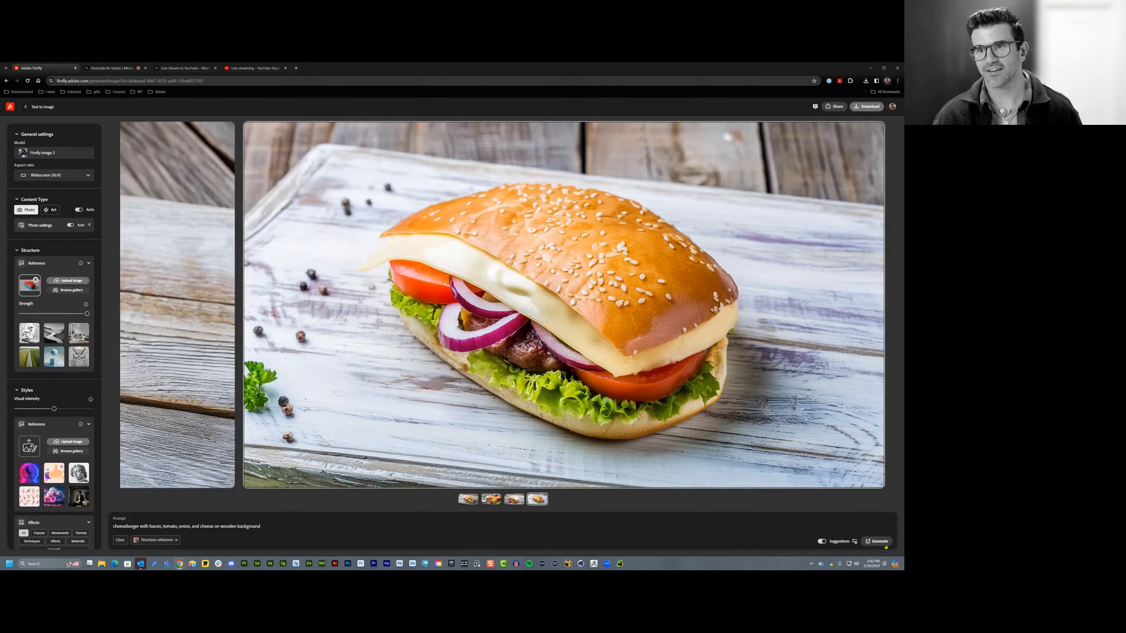
click(515, 500)
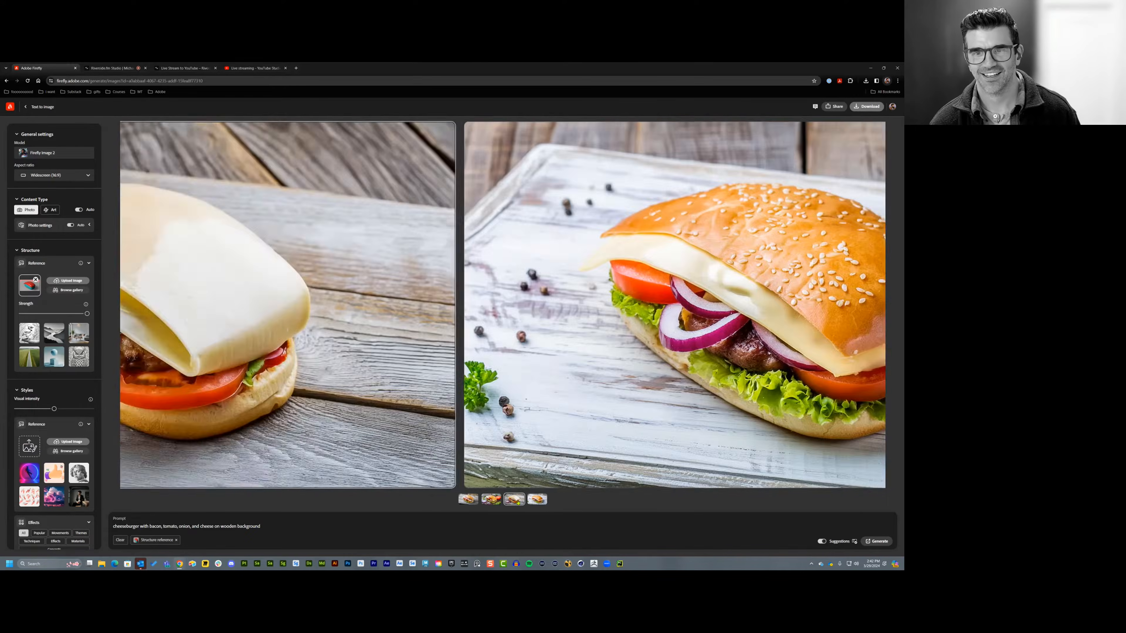
click(492, 501)
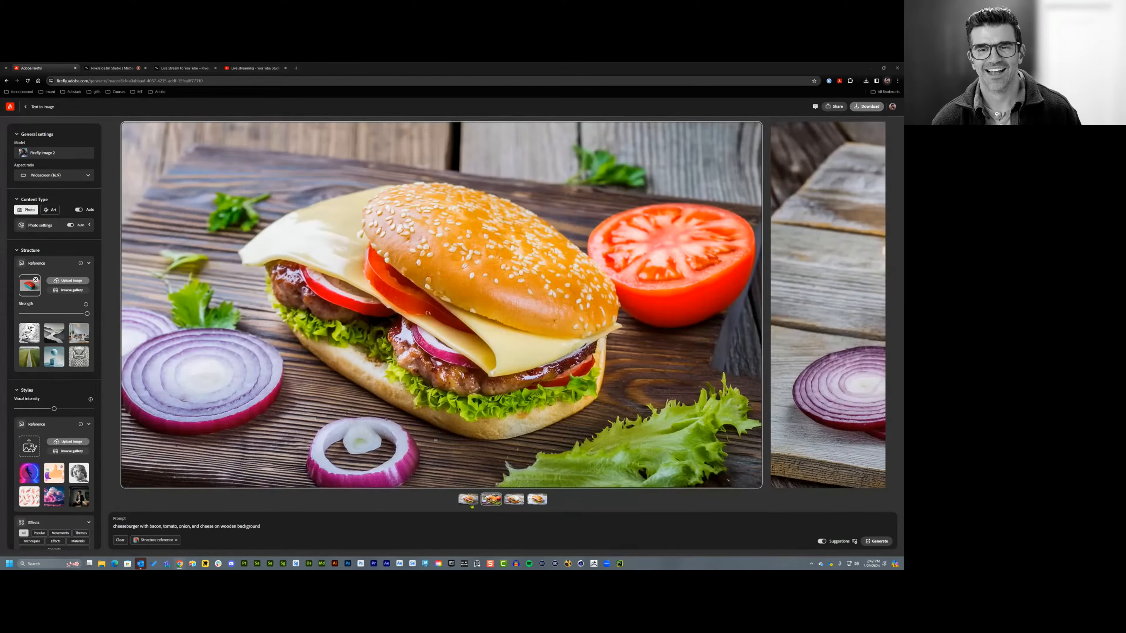
click(472, 504)
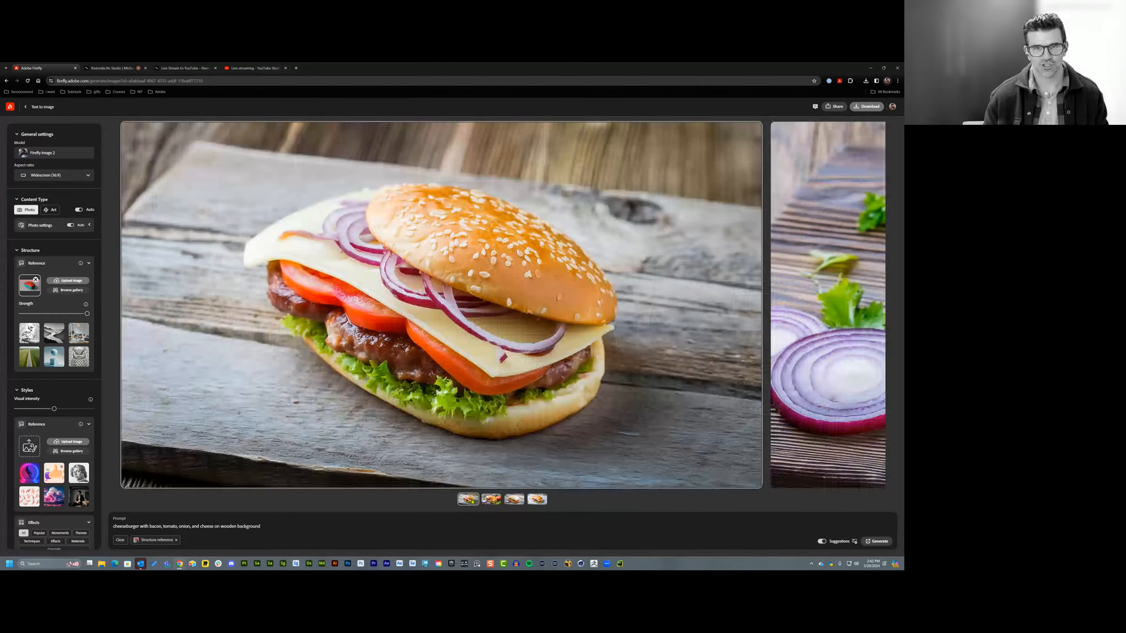
mouse_move(394, 397)
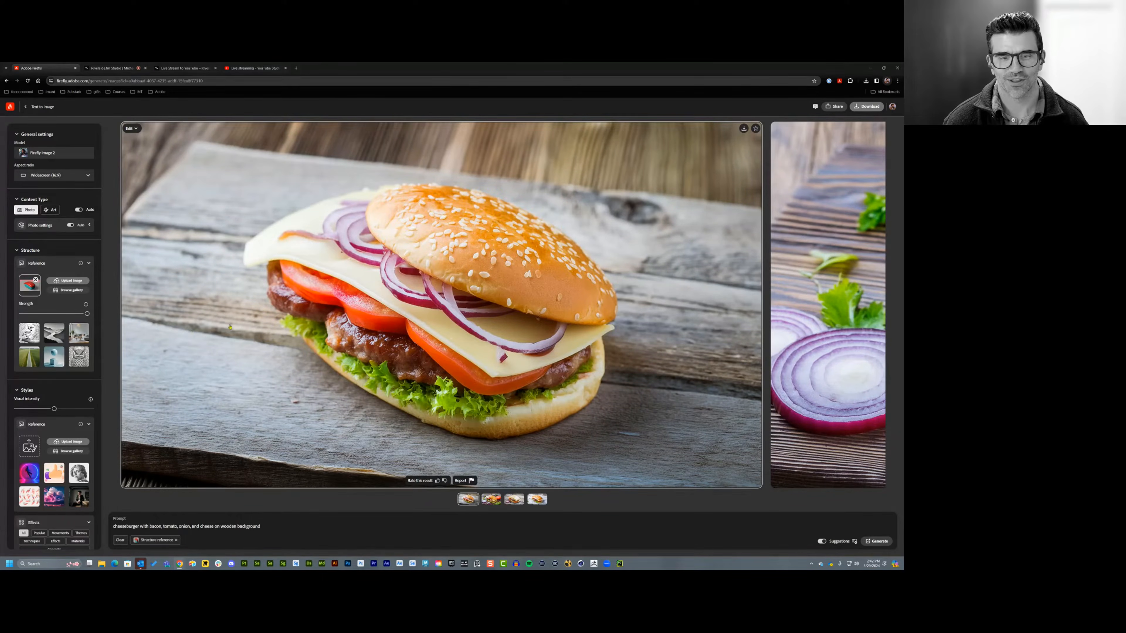
- Replace the prompt with the suggestion "salmon sushi with caviar and chopsticks on a black background" and generate the images
triple_click(153, 526)
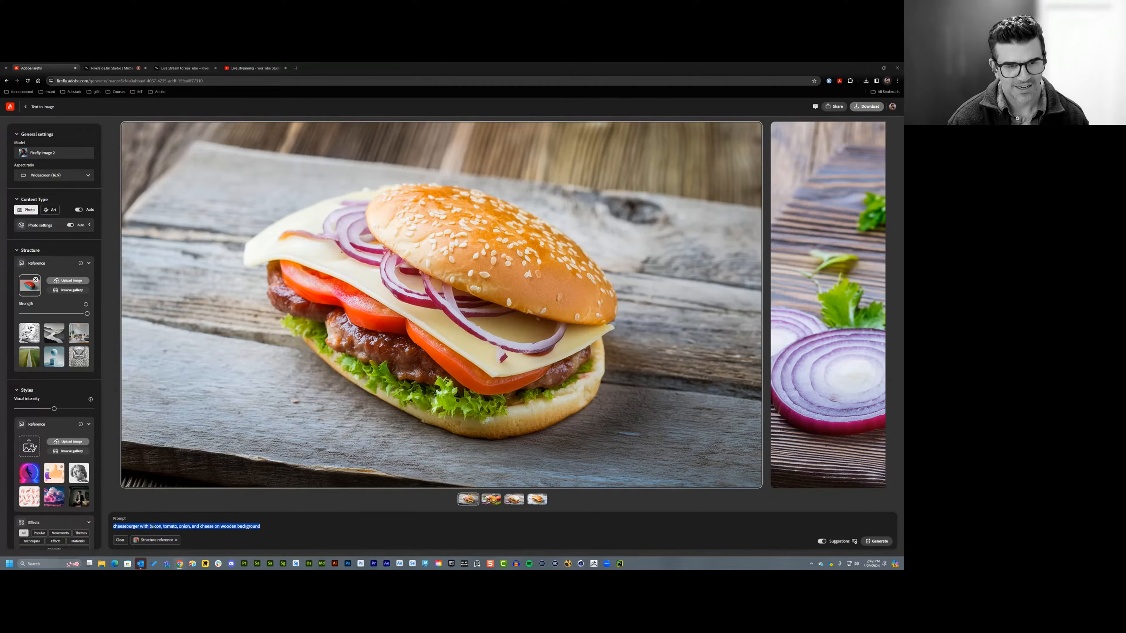
text(salmos)
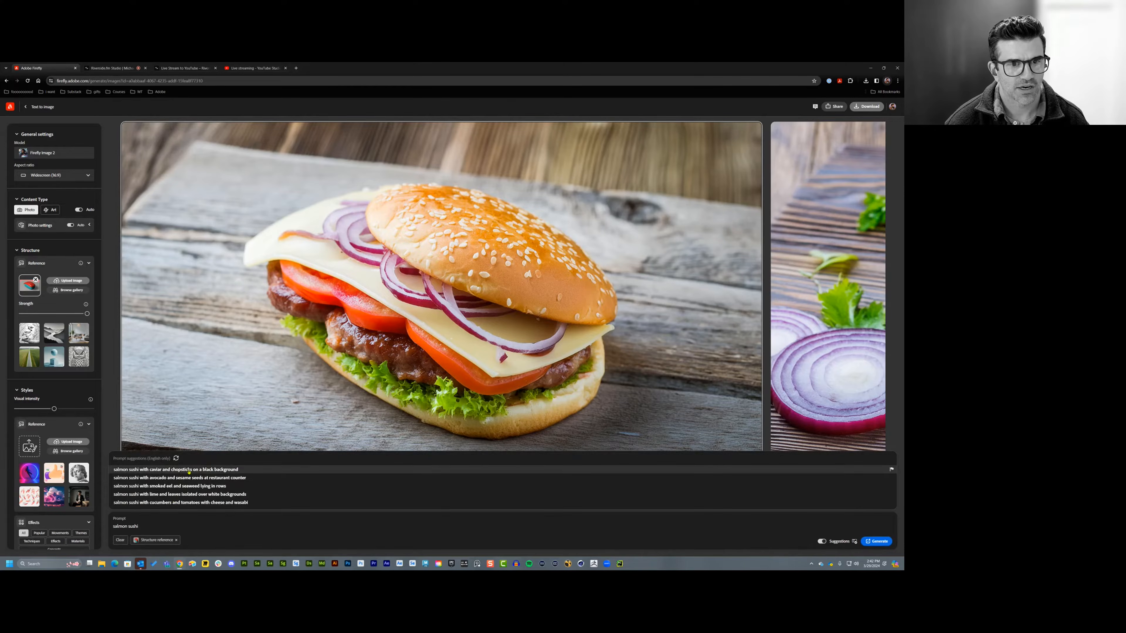
click(189, 470)
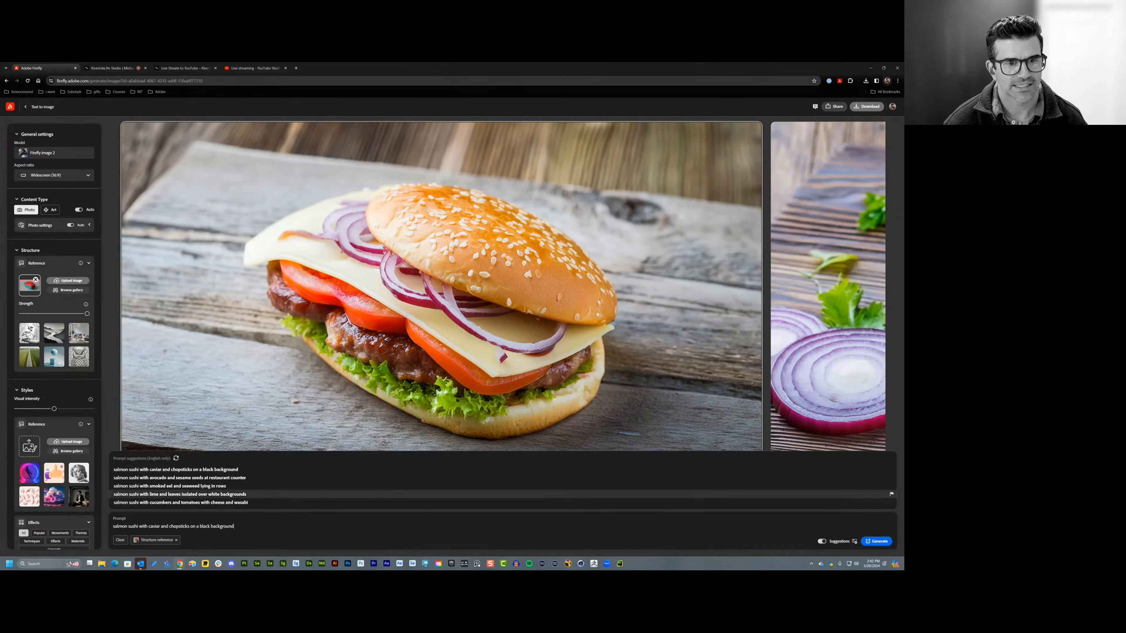
click(874, 542)
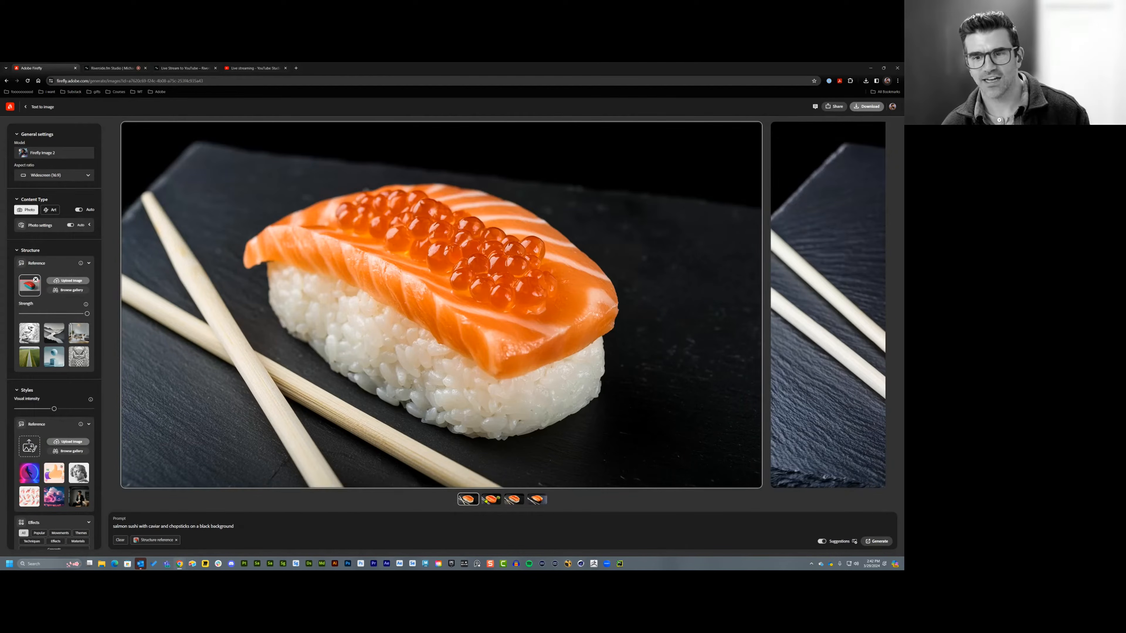
- Compare the salmon sushi variations and download the first one under its suggested file name
click(486, 501)
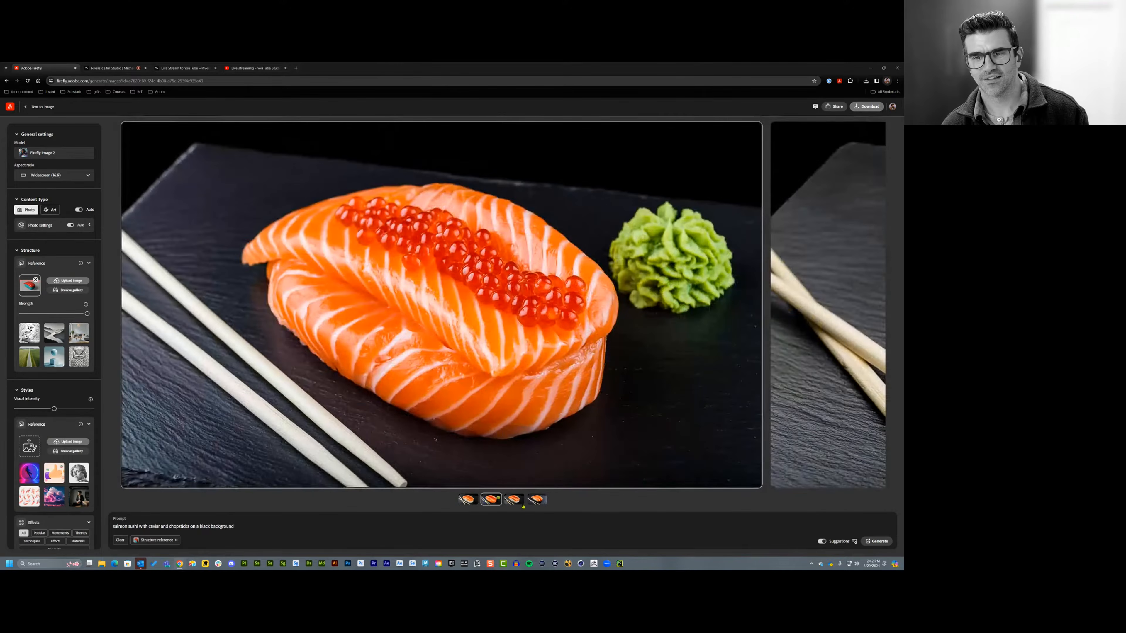
click(516, 502)
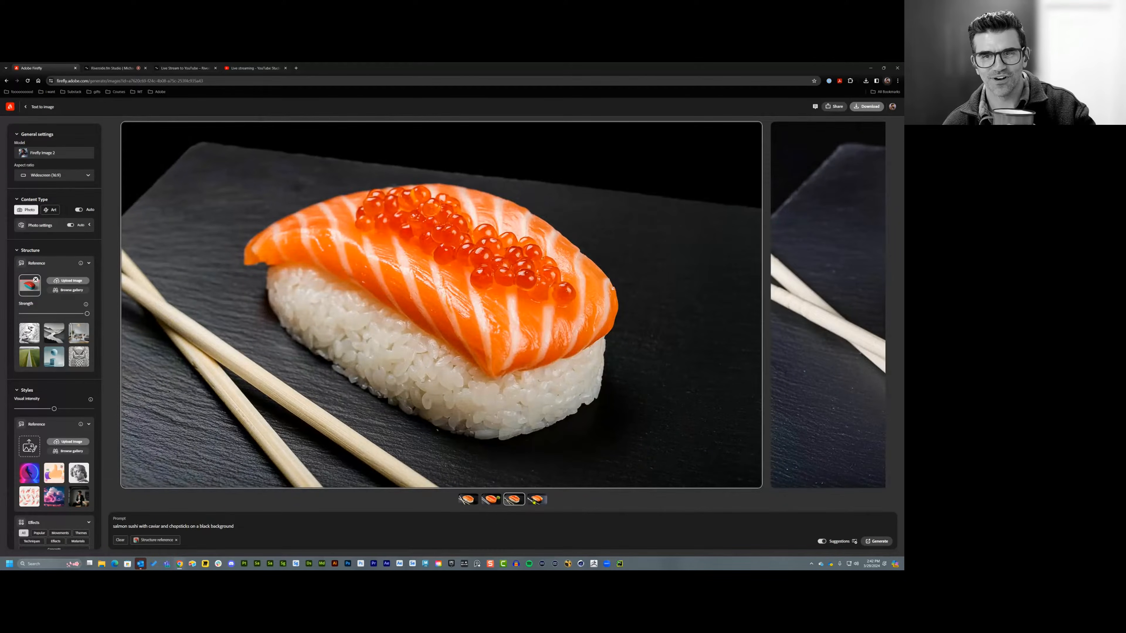
click(534, 502)
click(470, 502)
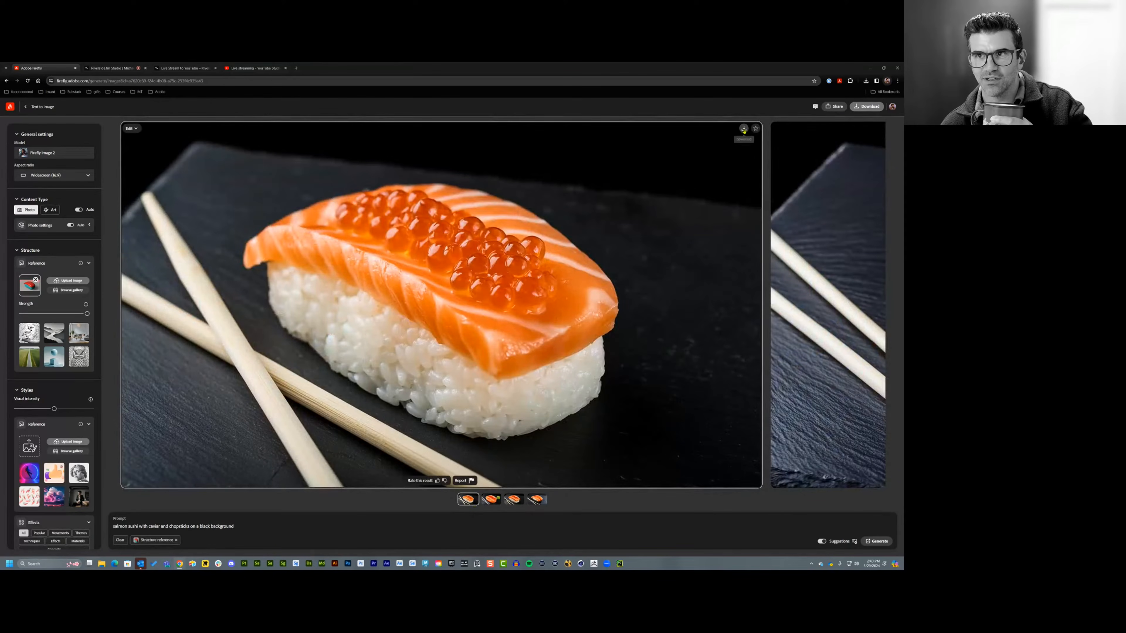
click(743, 129)
click(353, 355)
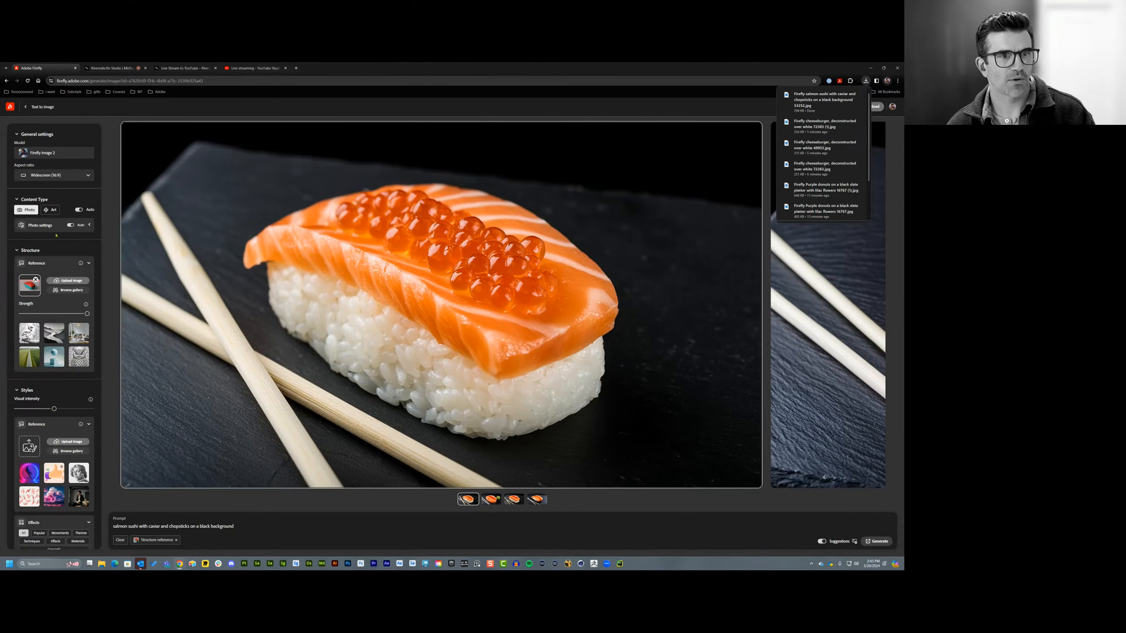
- Set the content type to Art, add the Cyberpunk and Chaotic effects, and regenerate the sushi images
click(50, 210)
scroll(57, 398, down, 6)
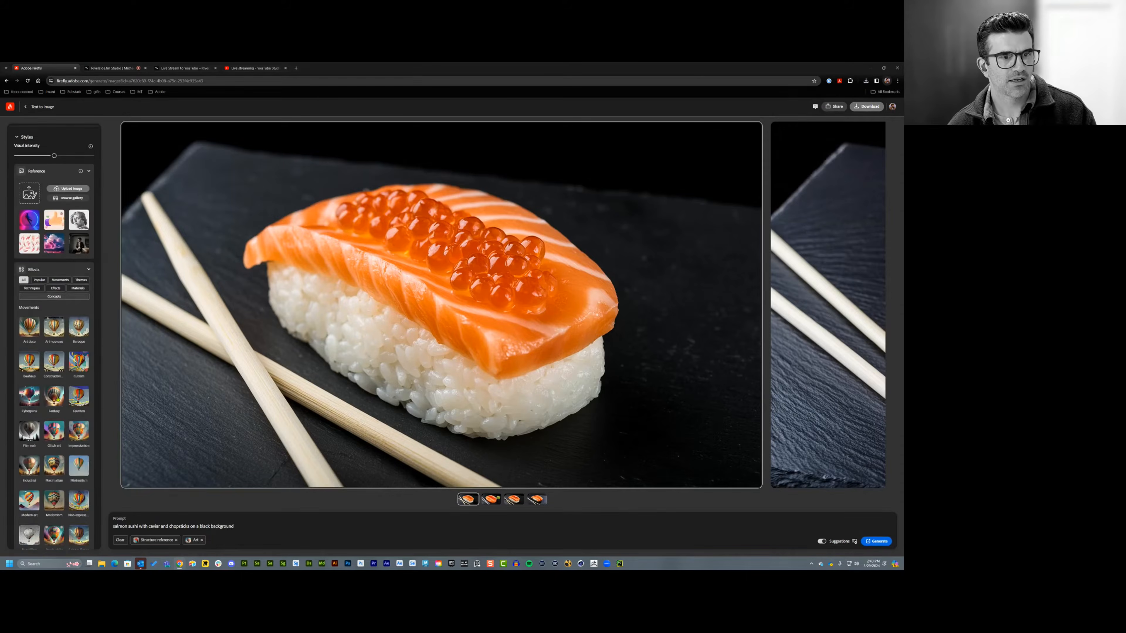
scroll(58, 398, down, 4)
click(26, 226)
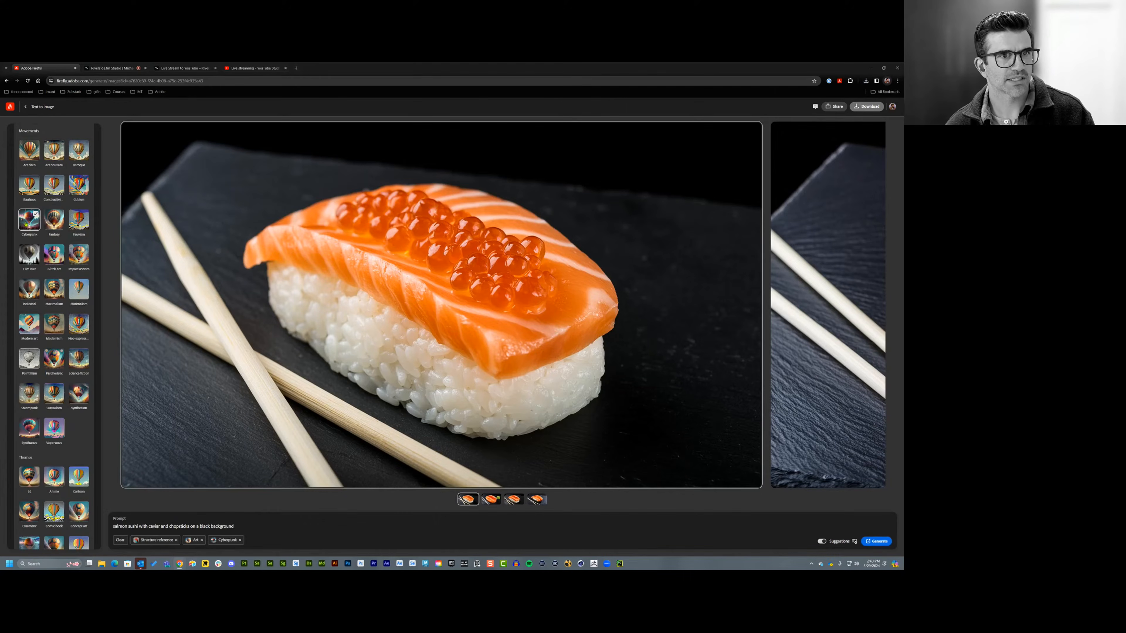
scroll(44, 362, down, 8)
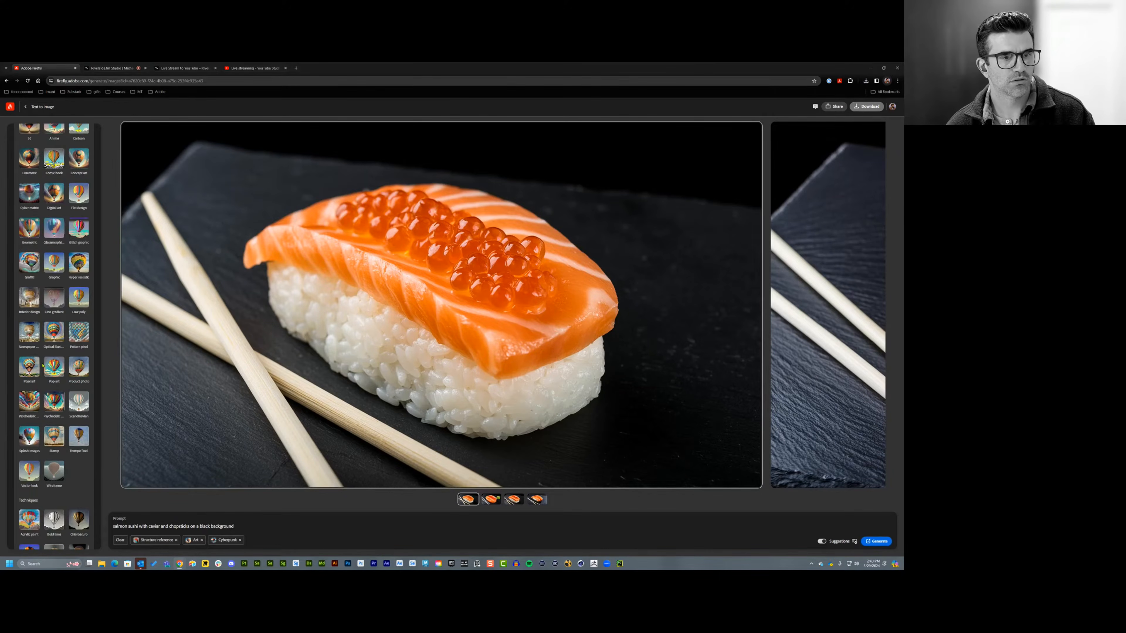
scroll(43, 365, down, 4)
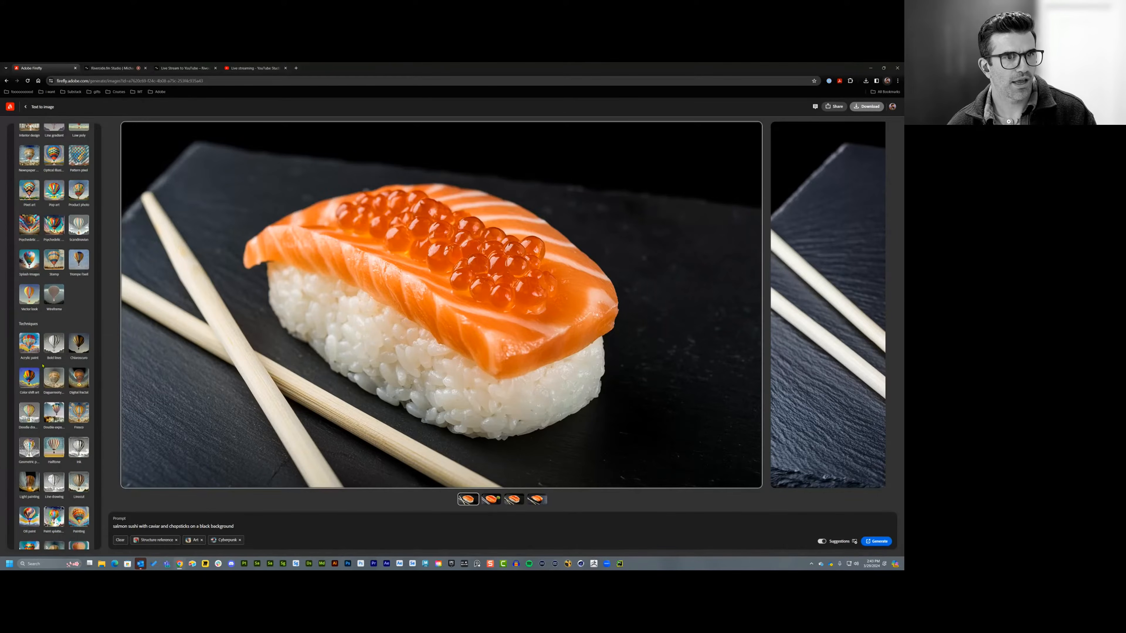
scroll(42, 365, down, 12)
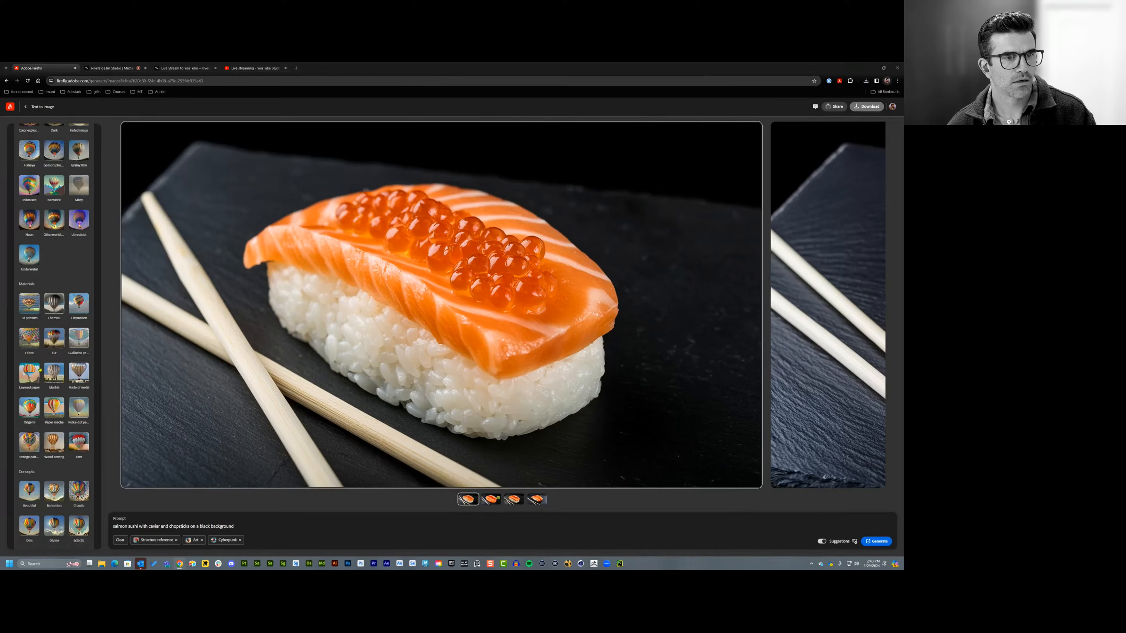
scroll(40, 369, down, 3)
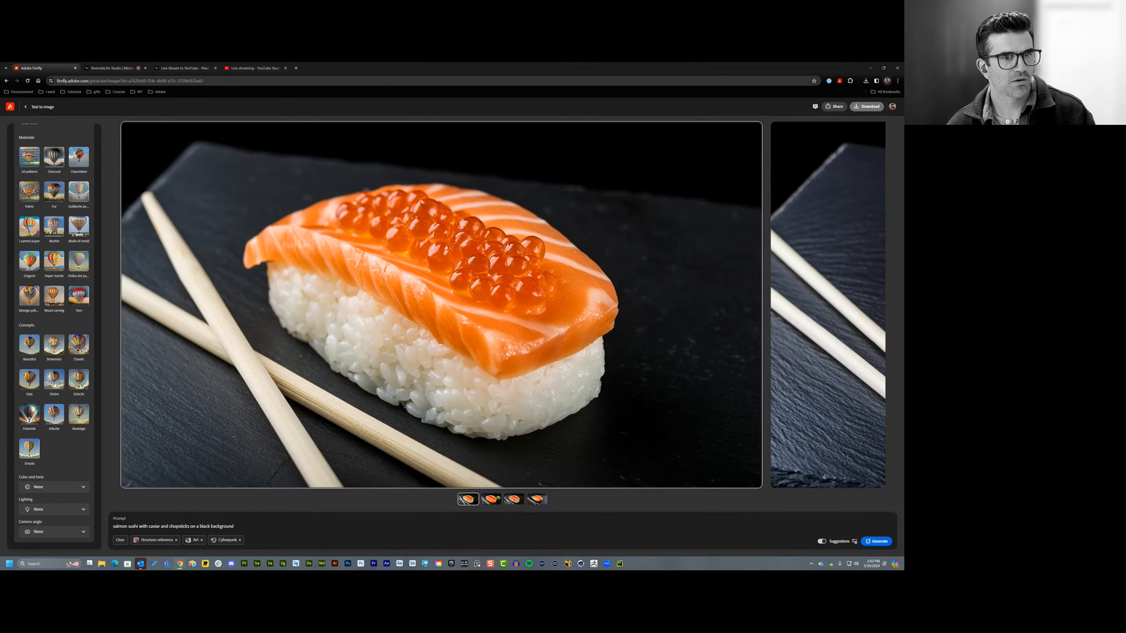
click(74, 344)
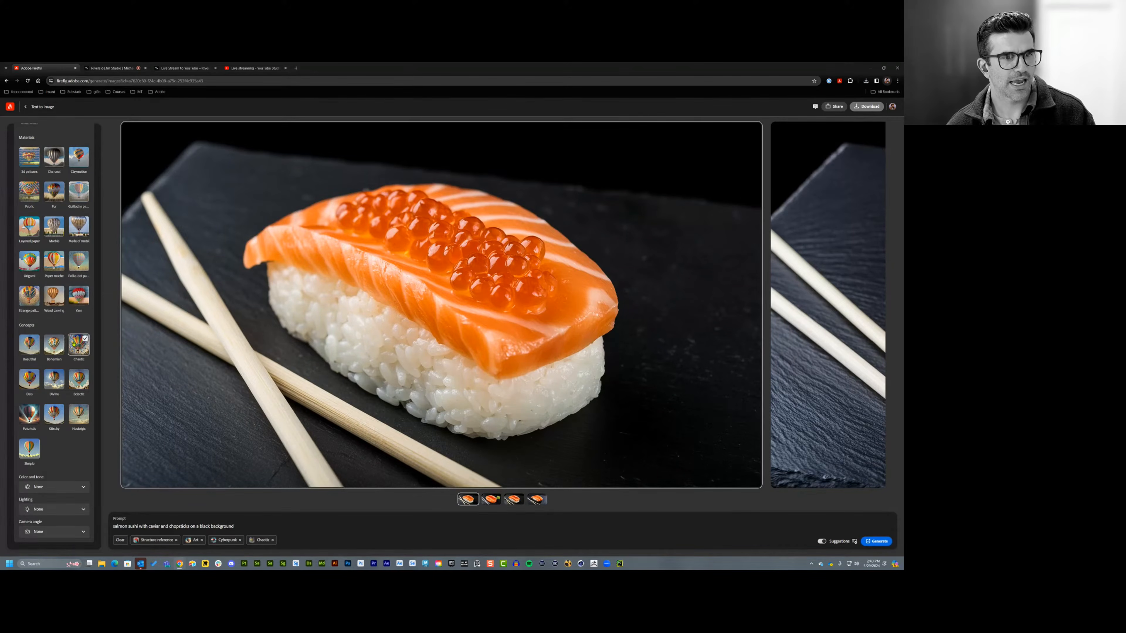
click(880, 542)
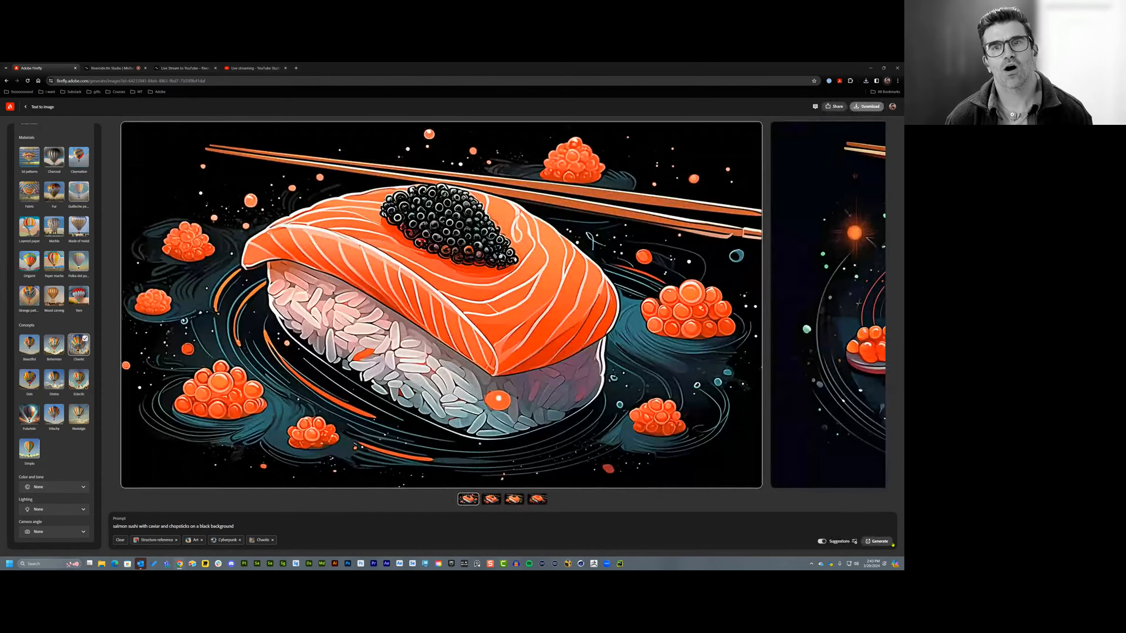
- Compare the illustrated sushi variations and save the third one, with black caviar and a roe bowl, to the Render folder
click(491, 499)
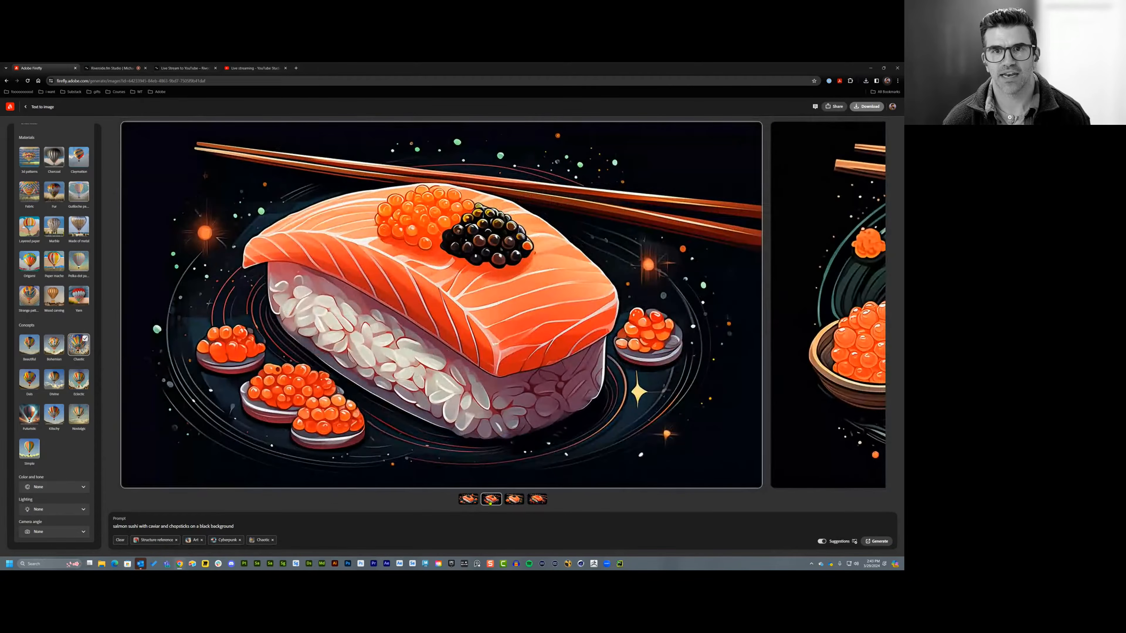
click(522, 503)
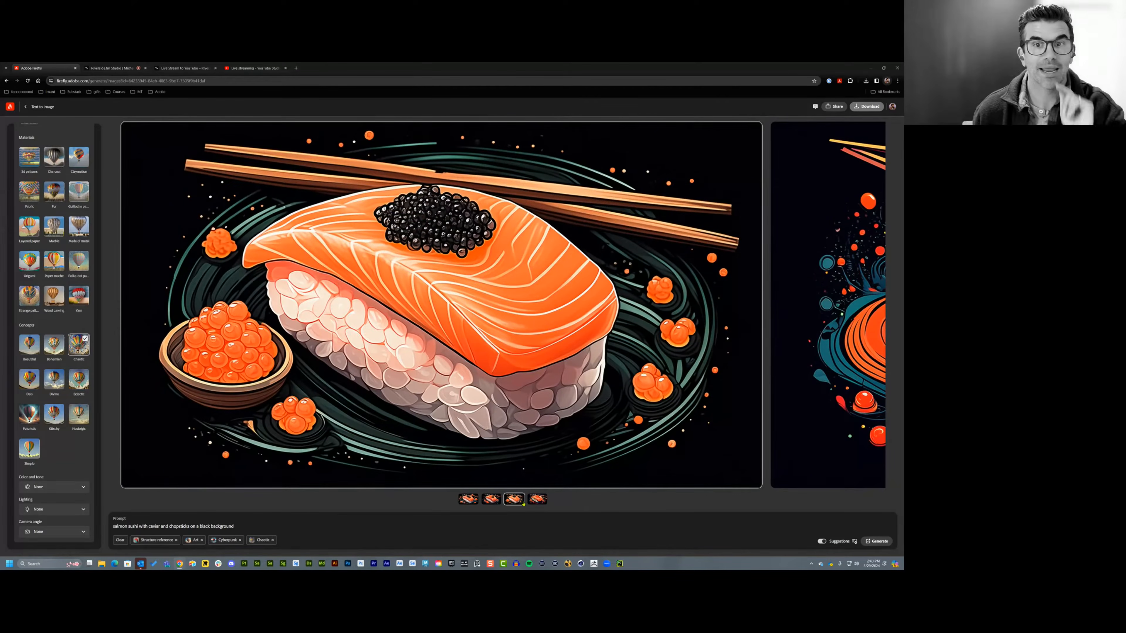
click(840, 395)
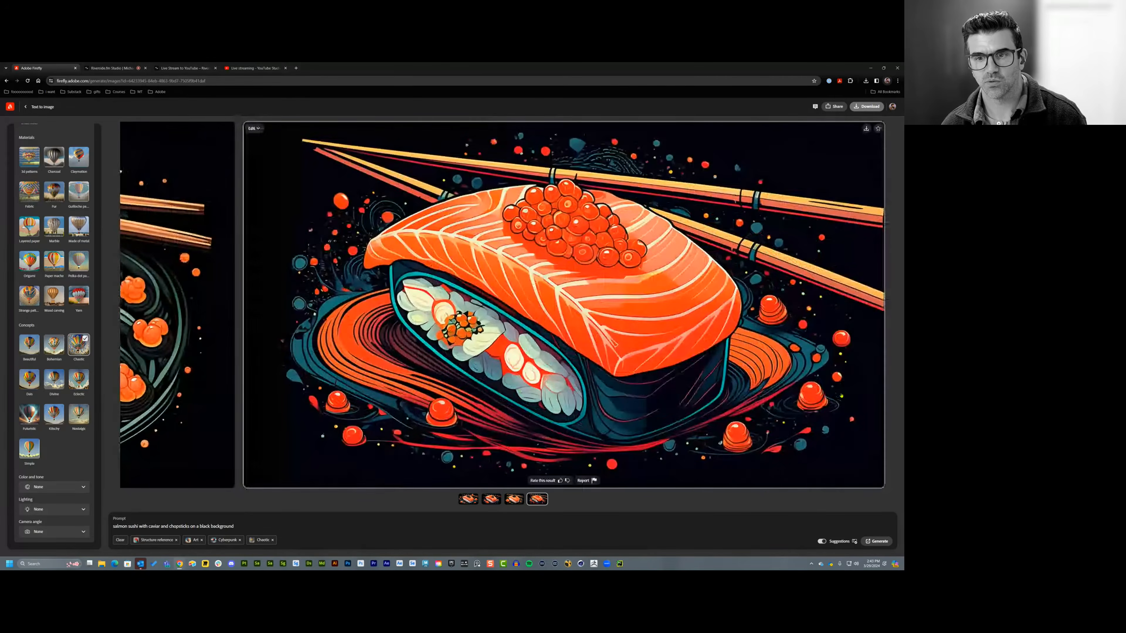
click(518, 505)
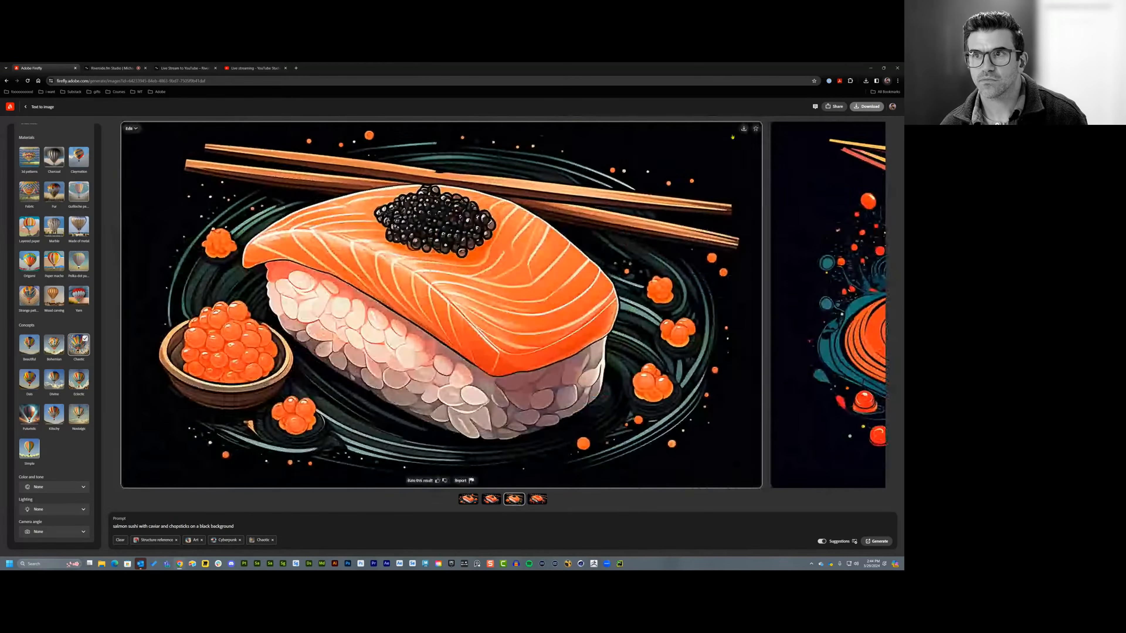
click(744, 128)
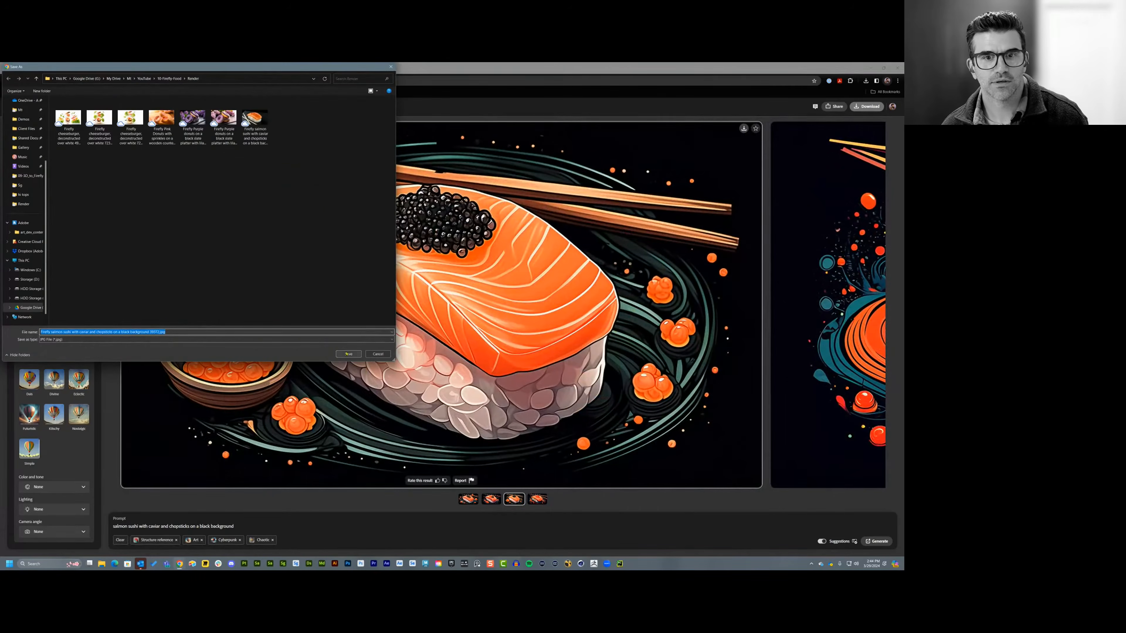
click(347, 353)
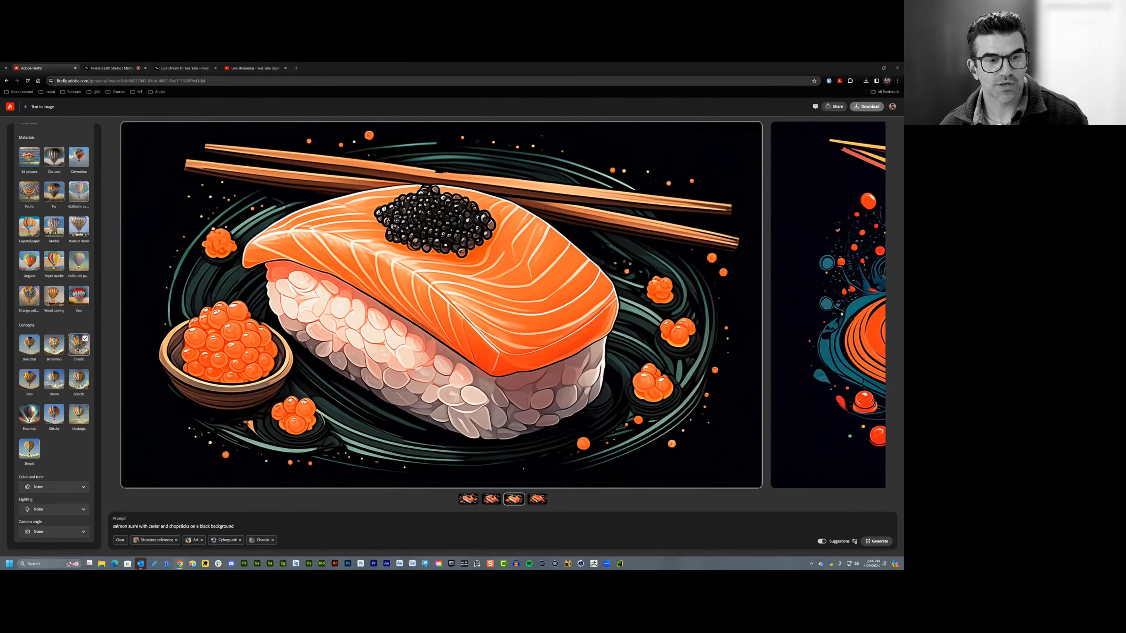
- Open the Render folder in File Explorer and review the saved cheeseburger, donut and sushi images in the photo viewer
click(102, 564)
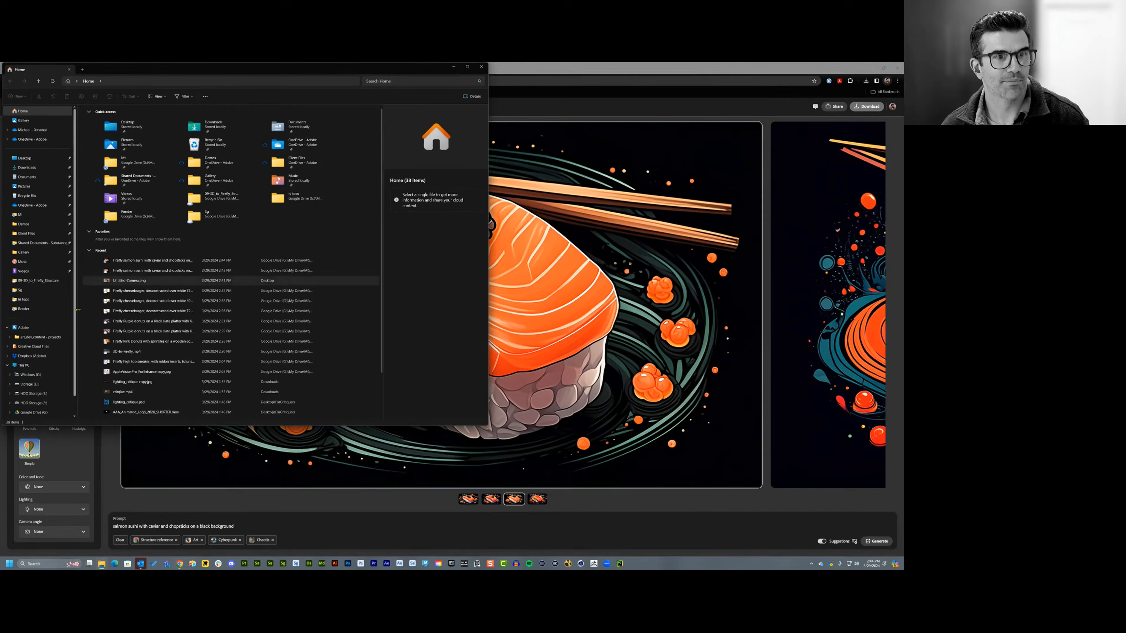
click(41, 308)
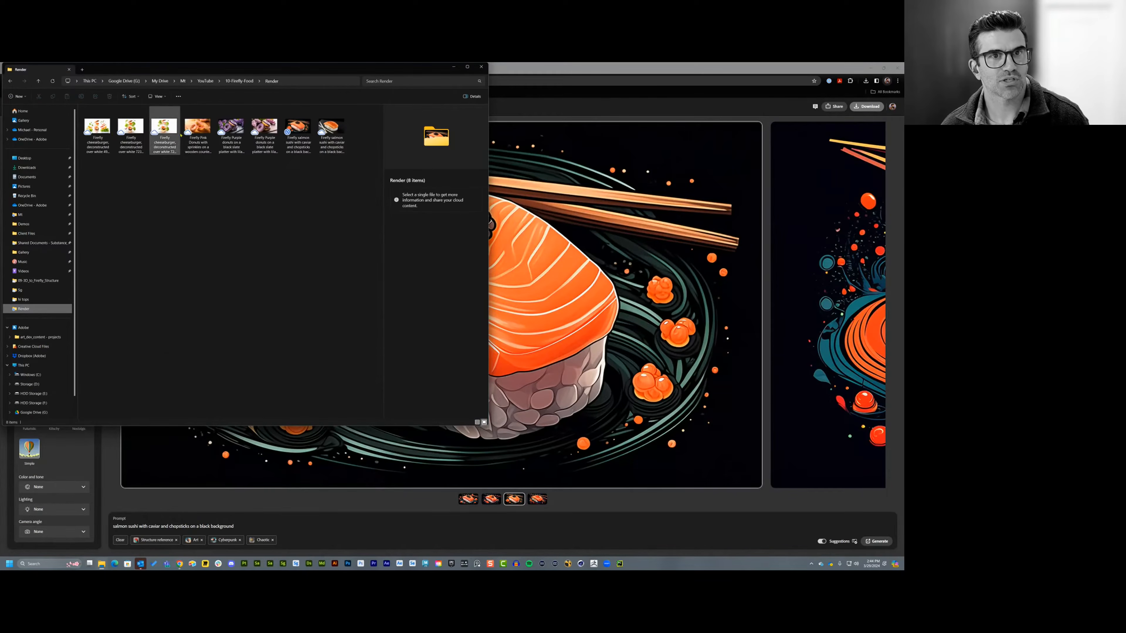
double_click(98, 129)
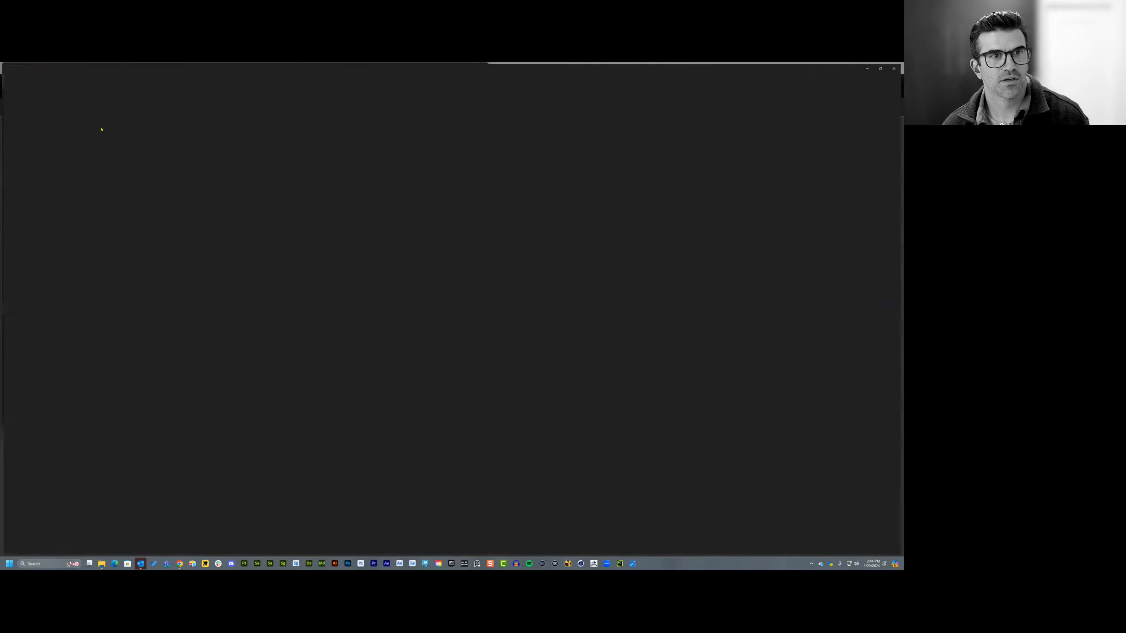
key(Right)
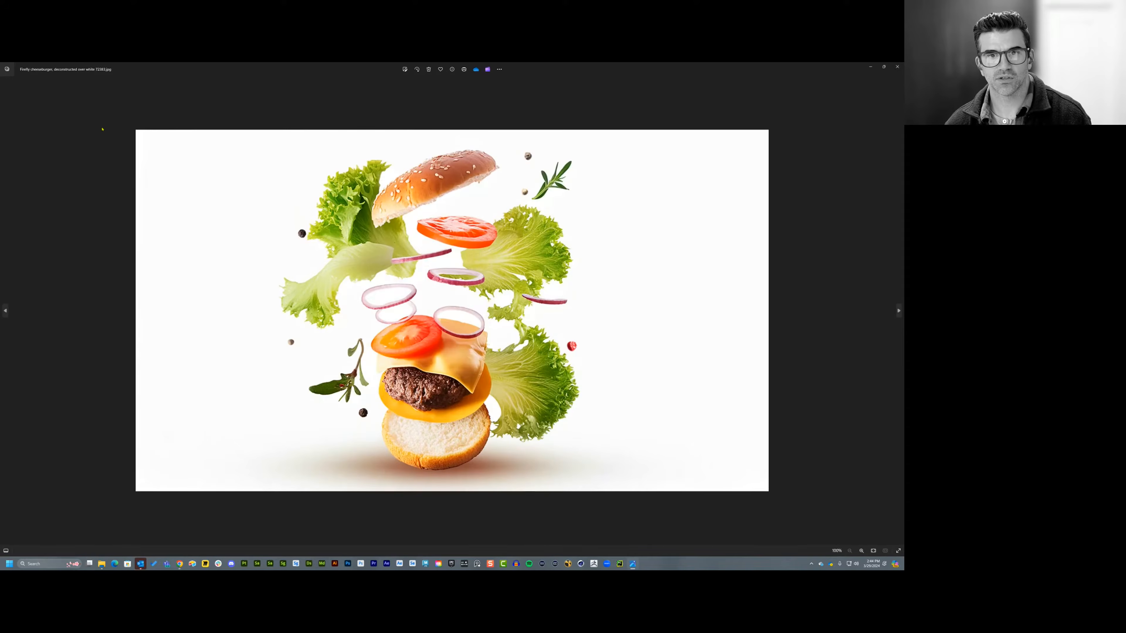
key(Right)
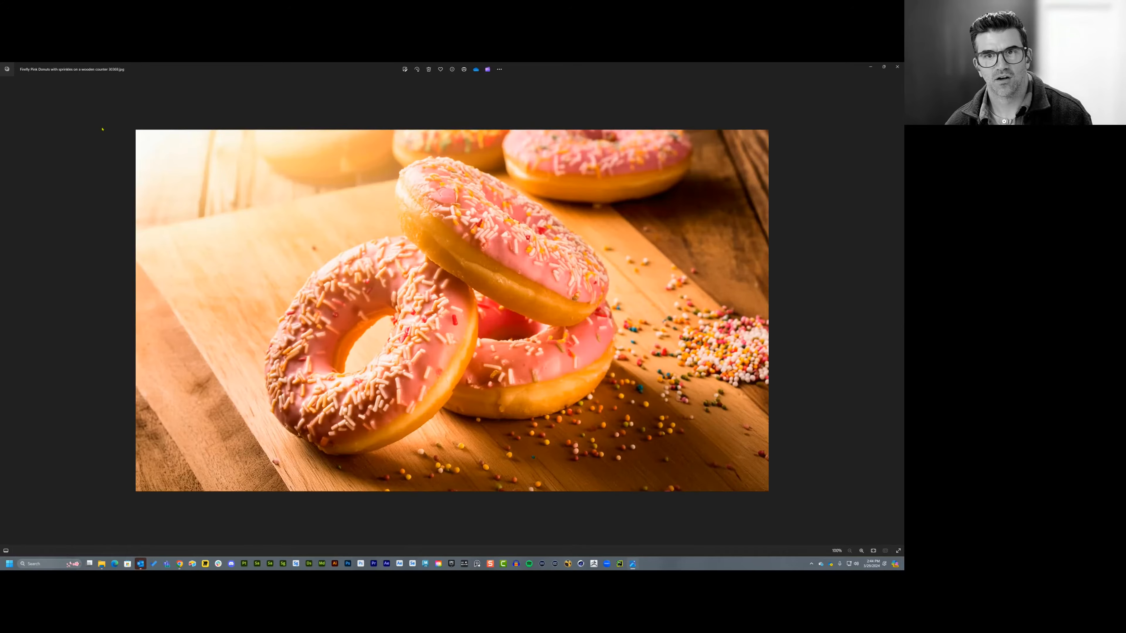
key(Right)
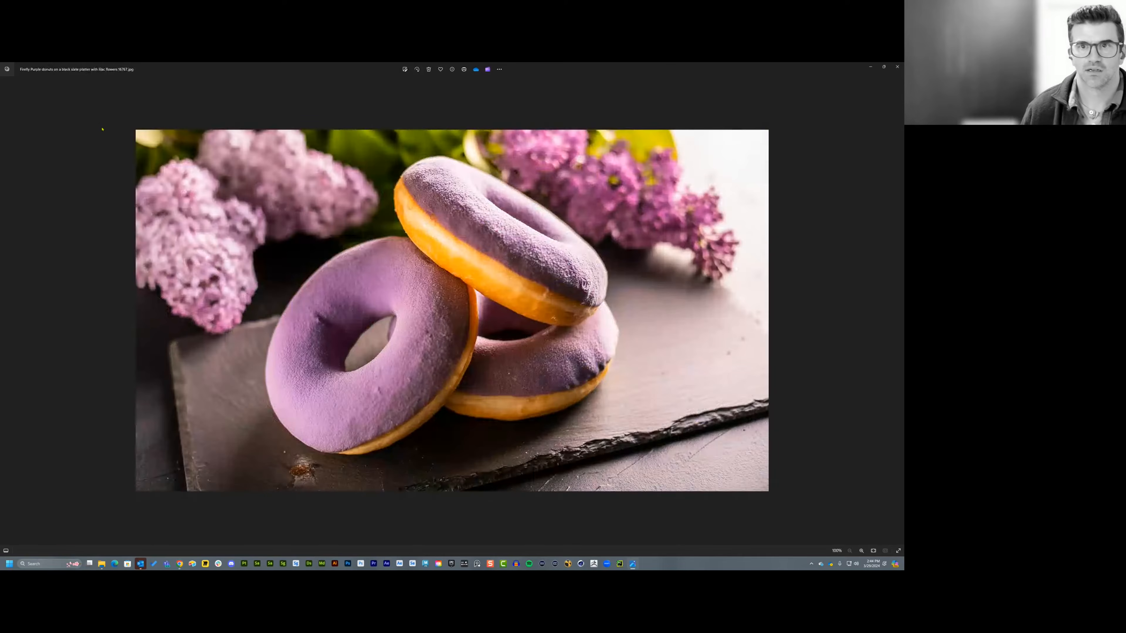
key(Right)
key(Right)
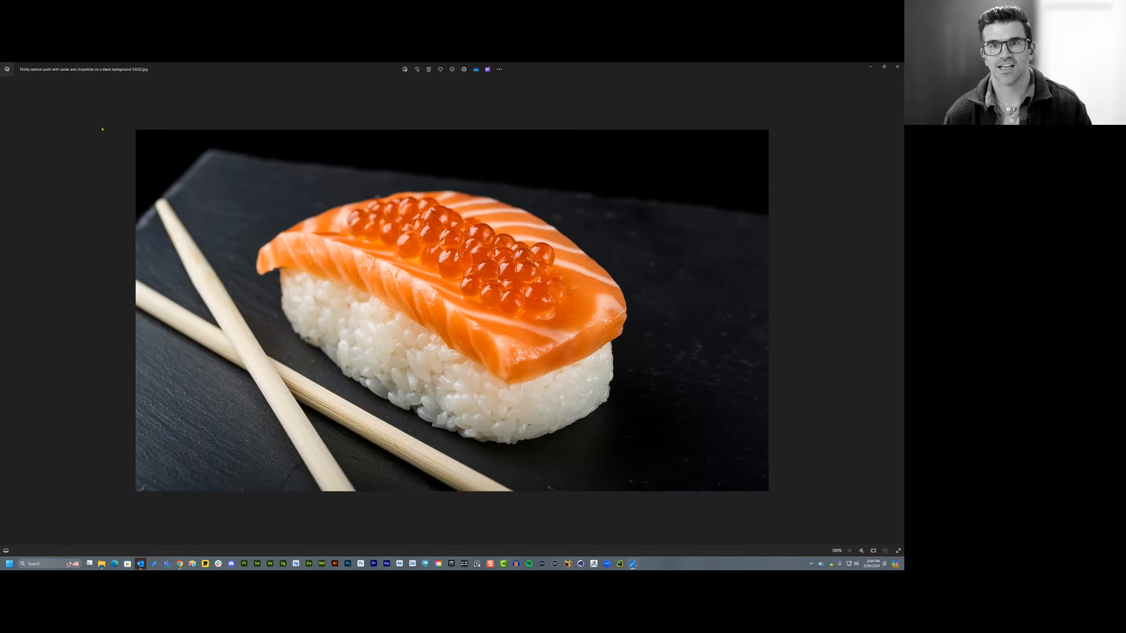